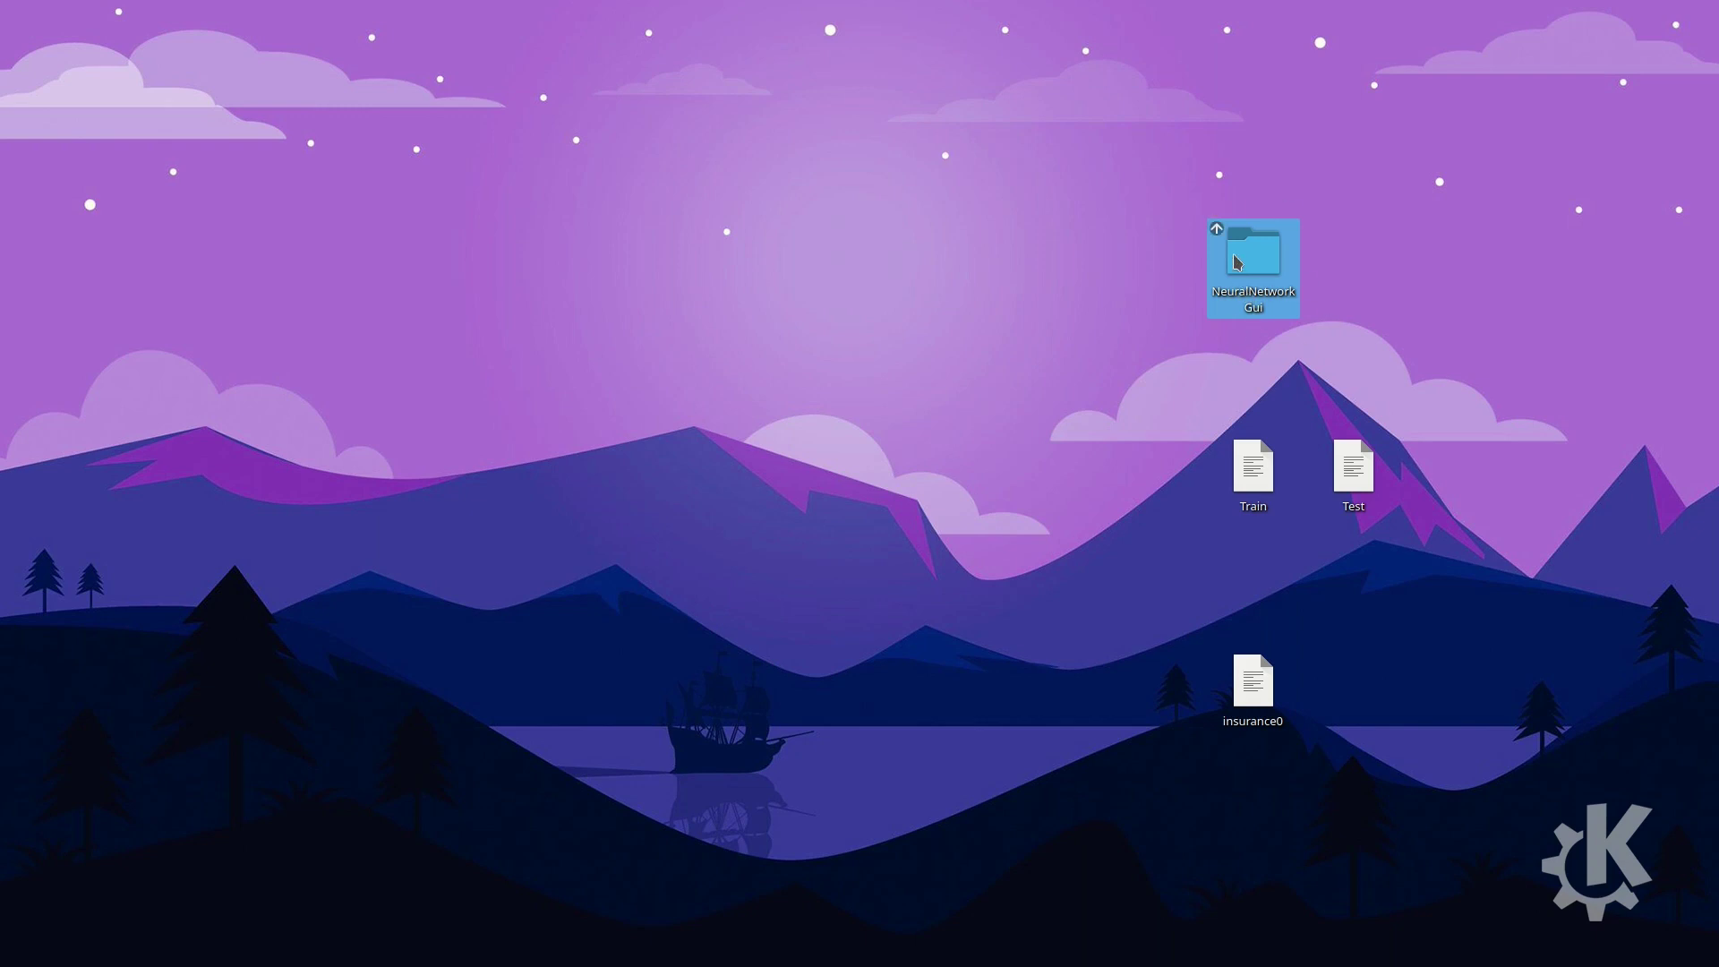
# Open the NeuralNetworkGui folder from the desktop and examine its gui and neural_network_core folders, main.cpp and NeuralNetworkGui.pro.
pyautogui.doubleClick(1238, 264)
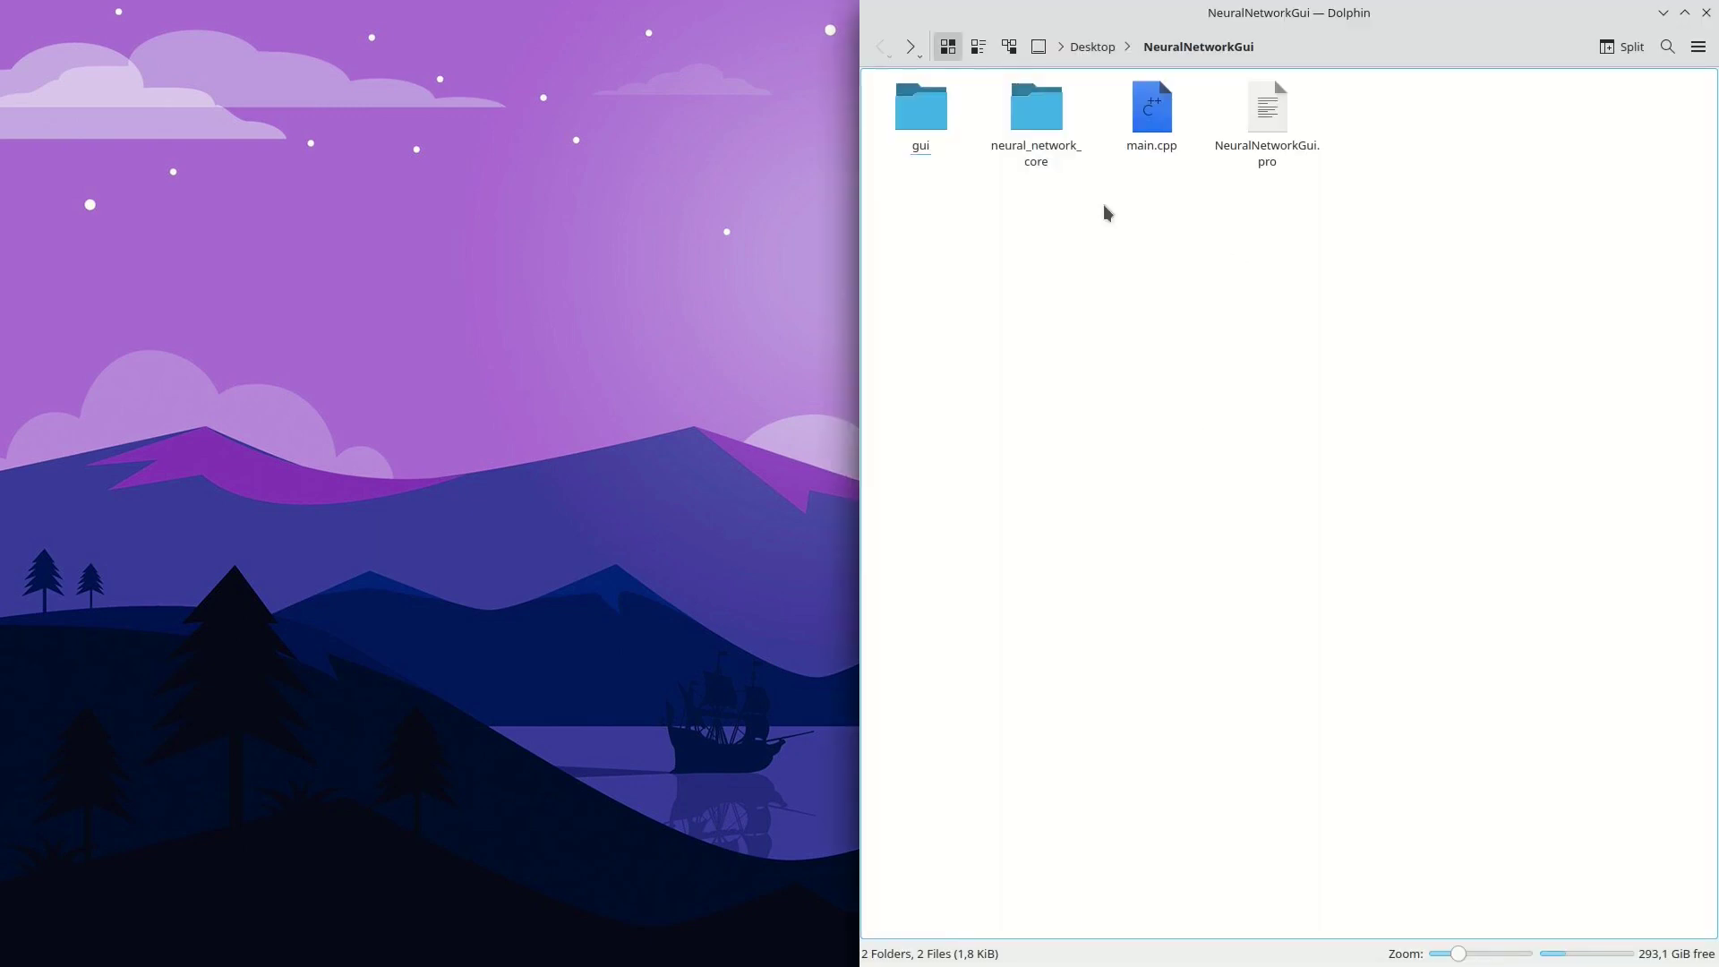
pyautogui.click(1036, 134)
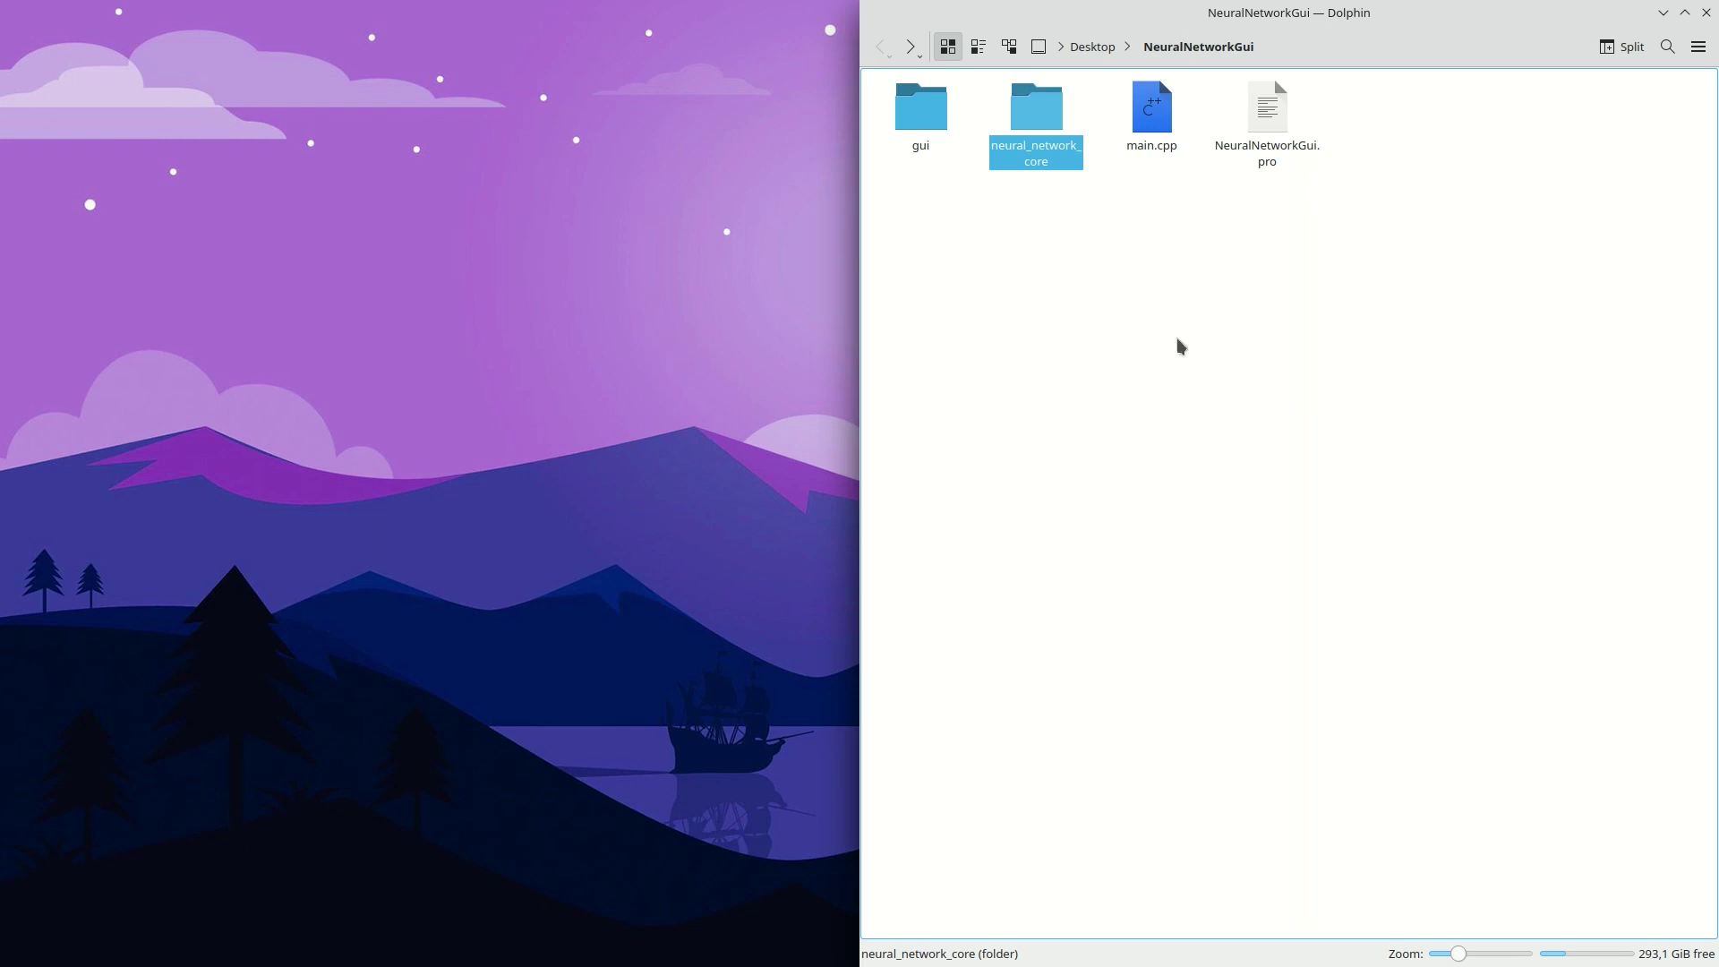
pyautogui.click(920, 130)
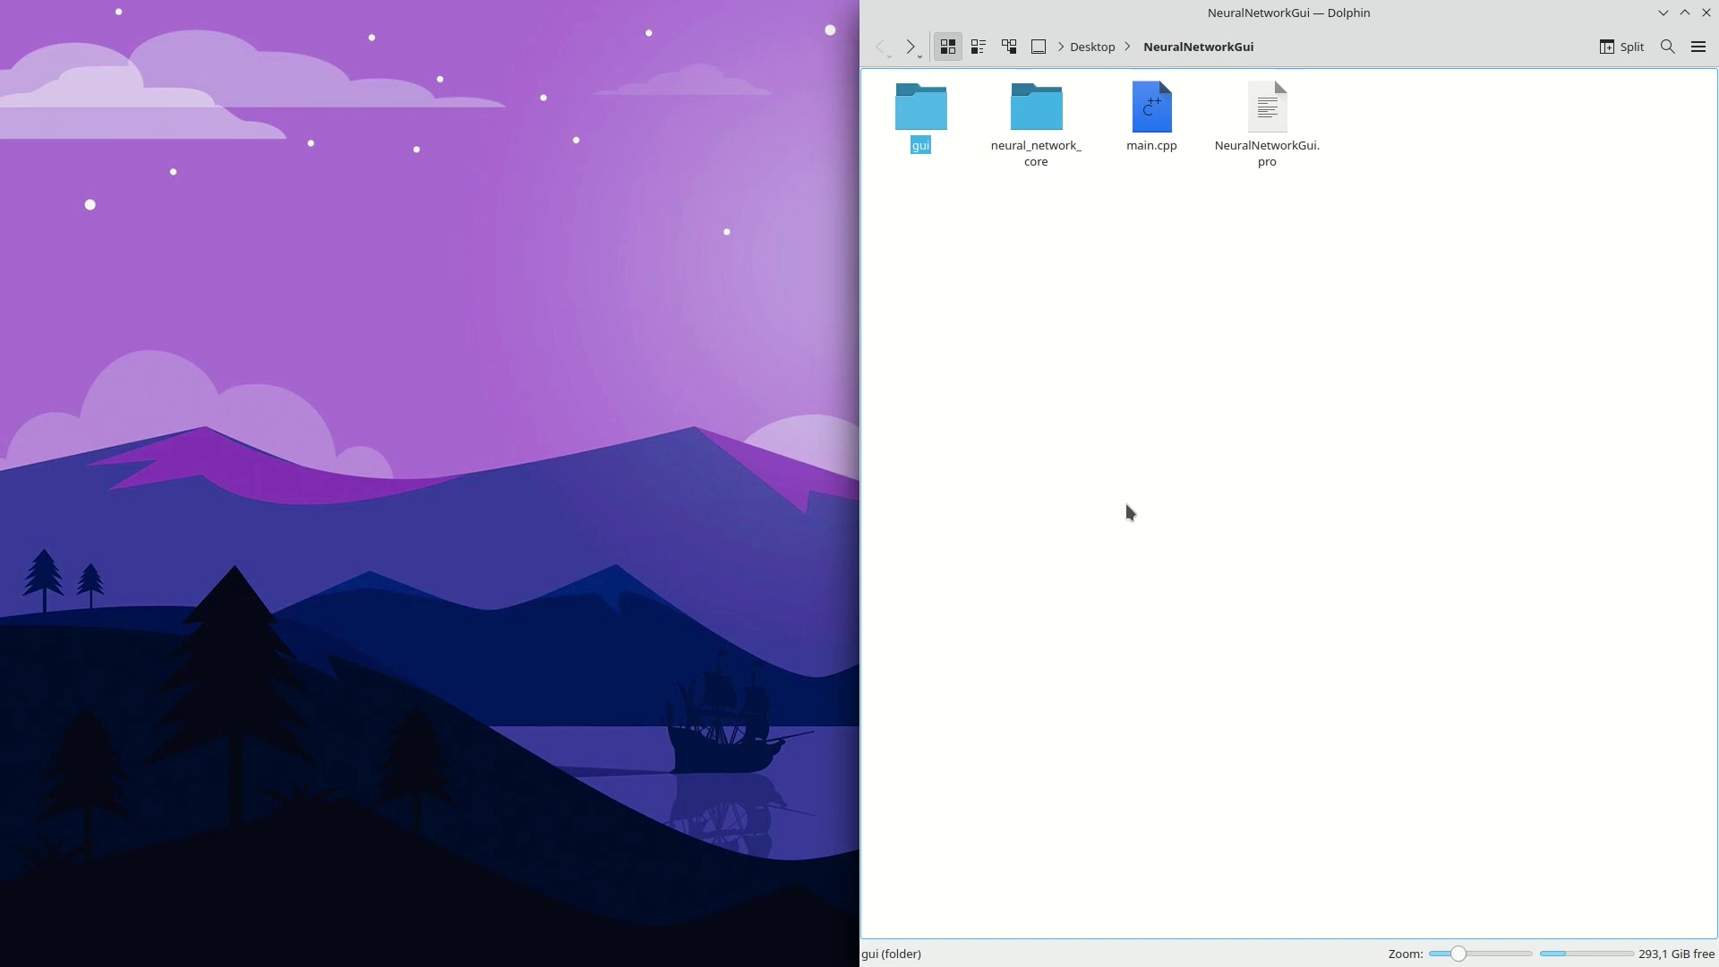
pyautogui.click(1152, 112)
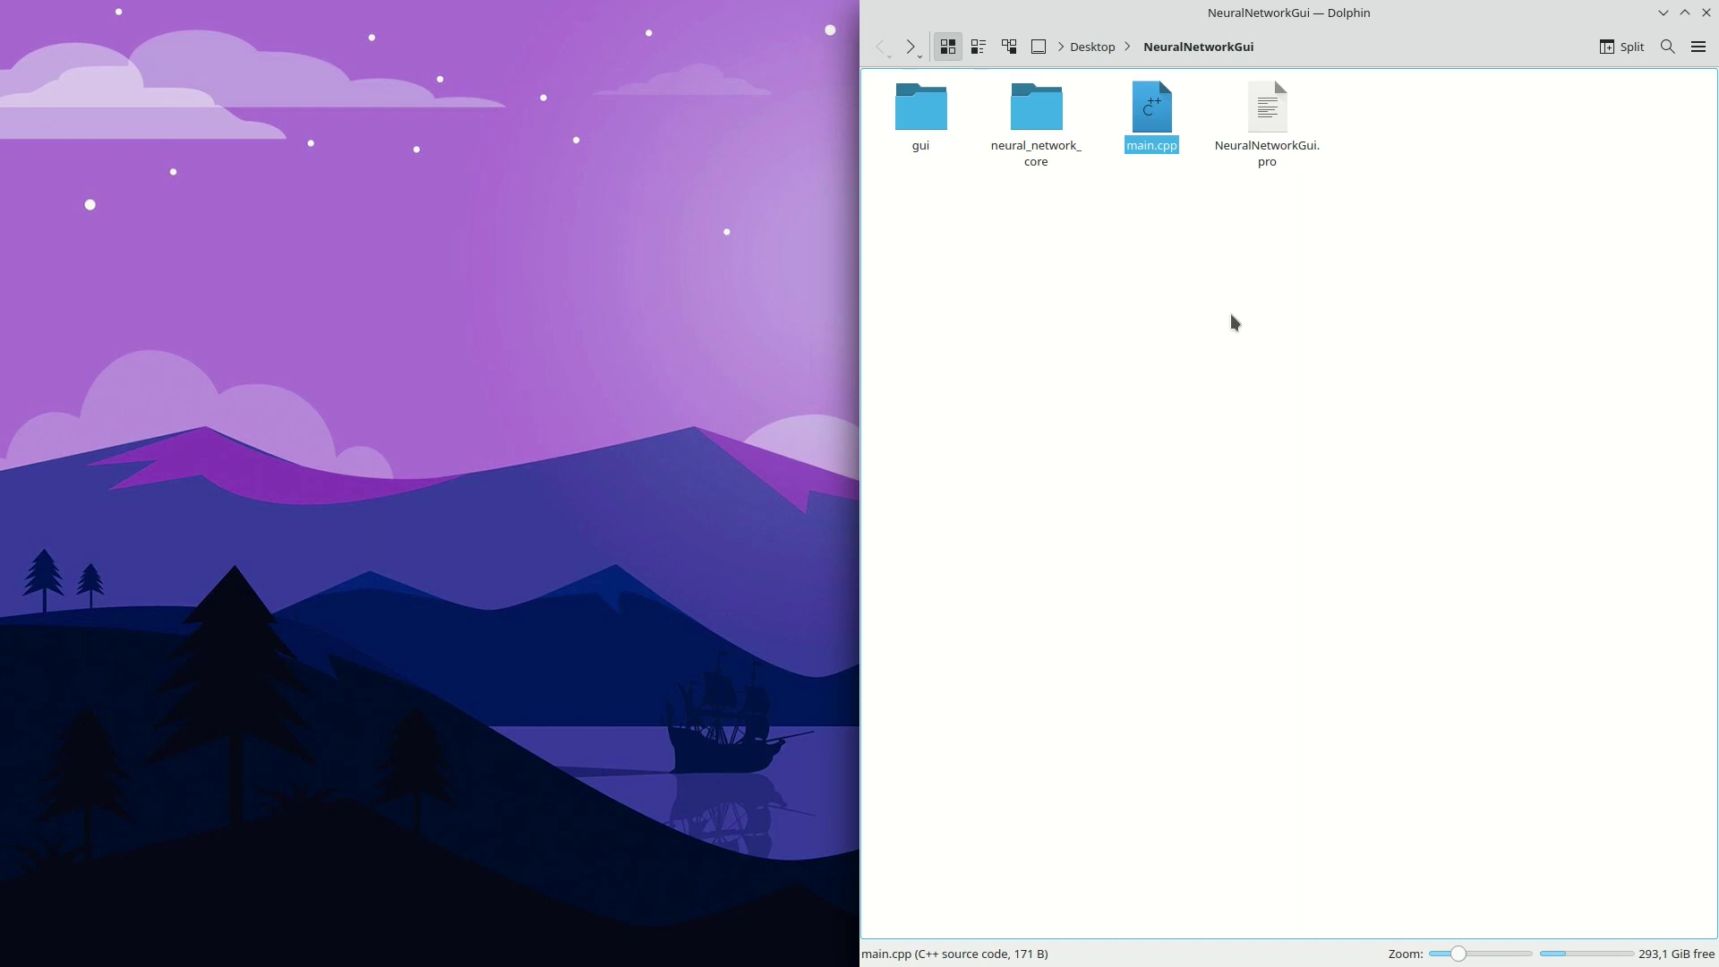
pyautogui.click(1275, 141)
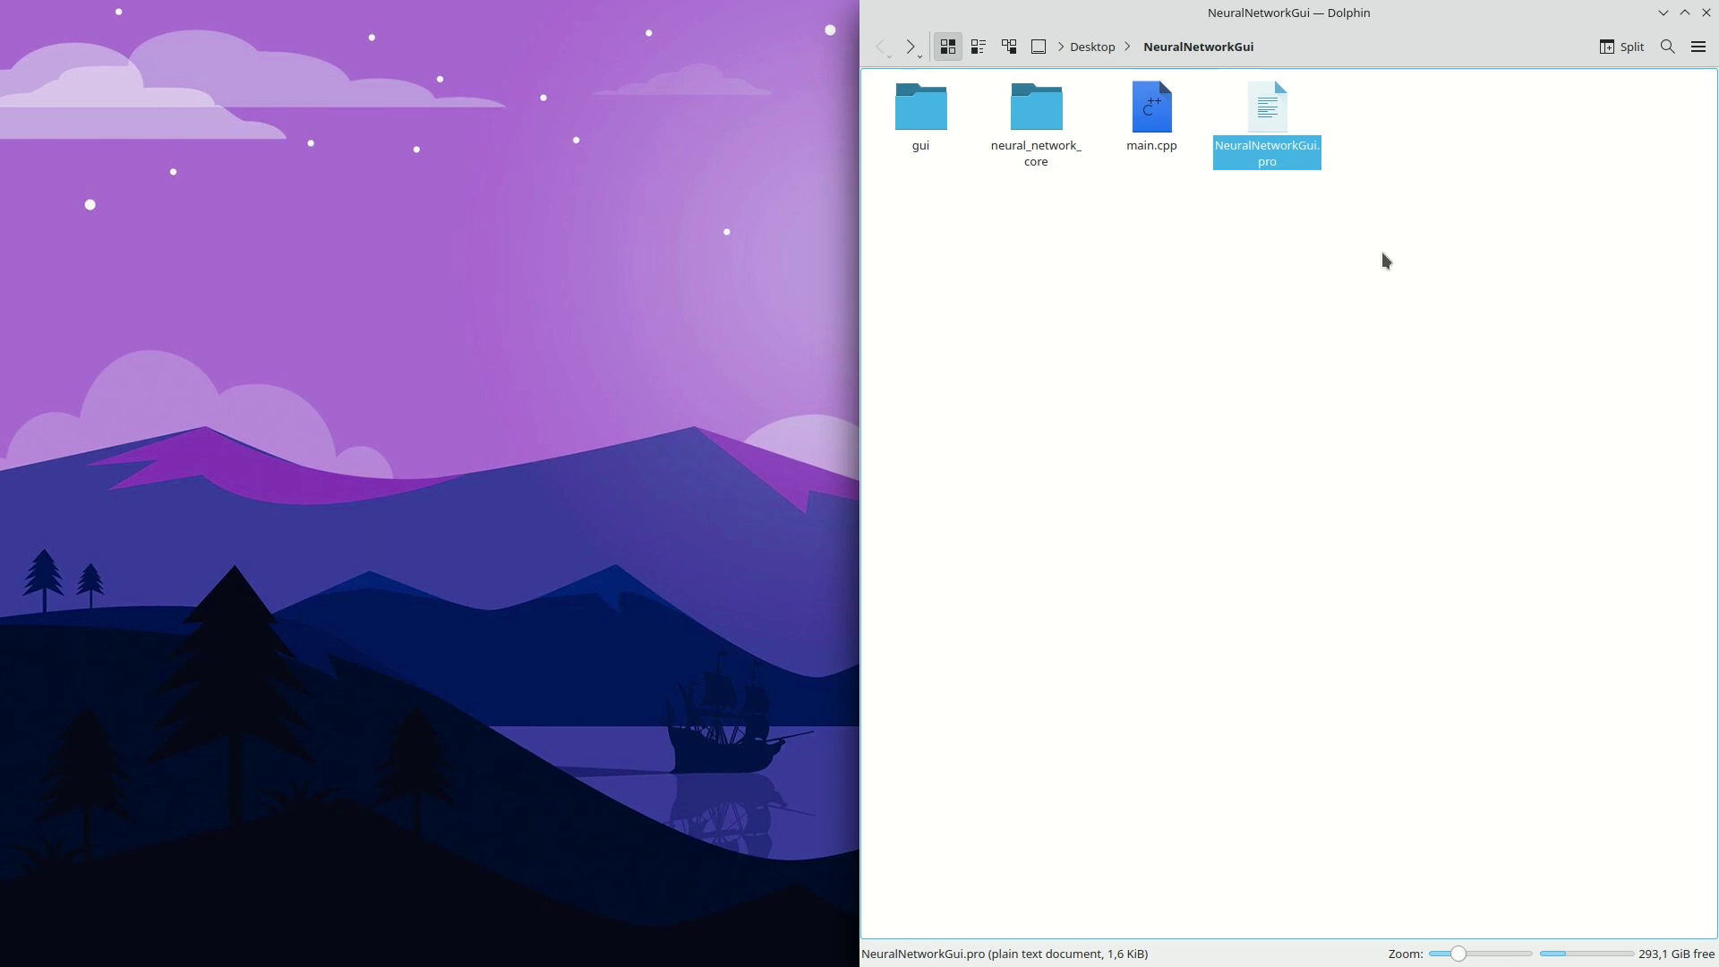
pyautogui.click(1141, 100)
pyautogui.click(906, 210)
pyautogui.moveTo(905, 201); pyautogui.dragTo(1034, 82)
pyautogui.click(1125, 315)
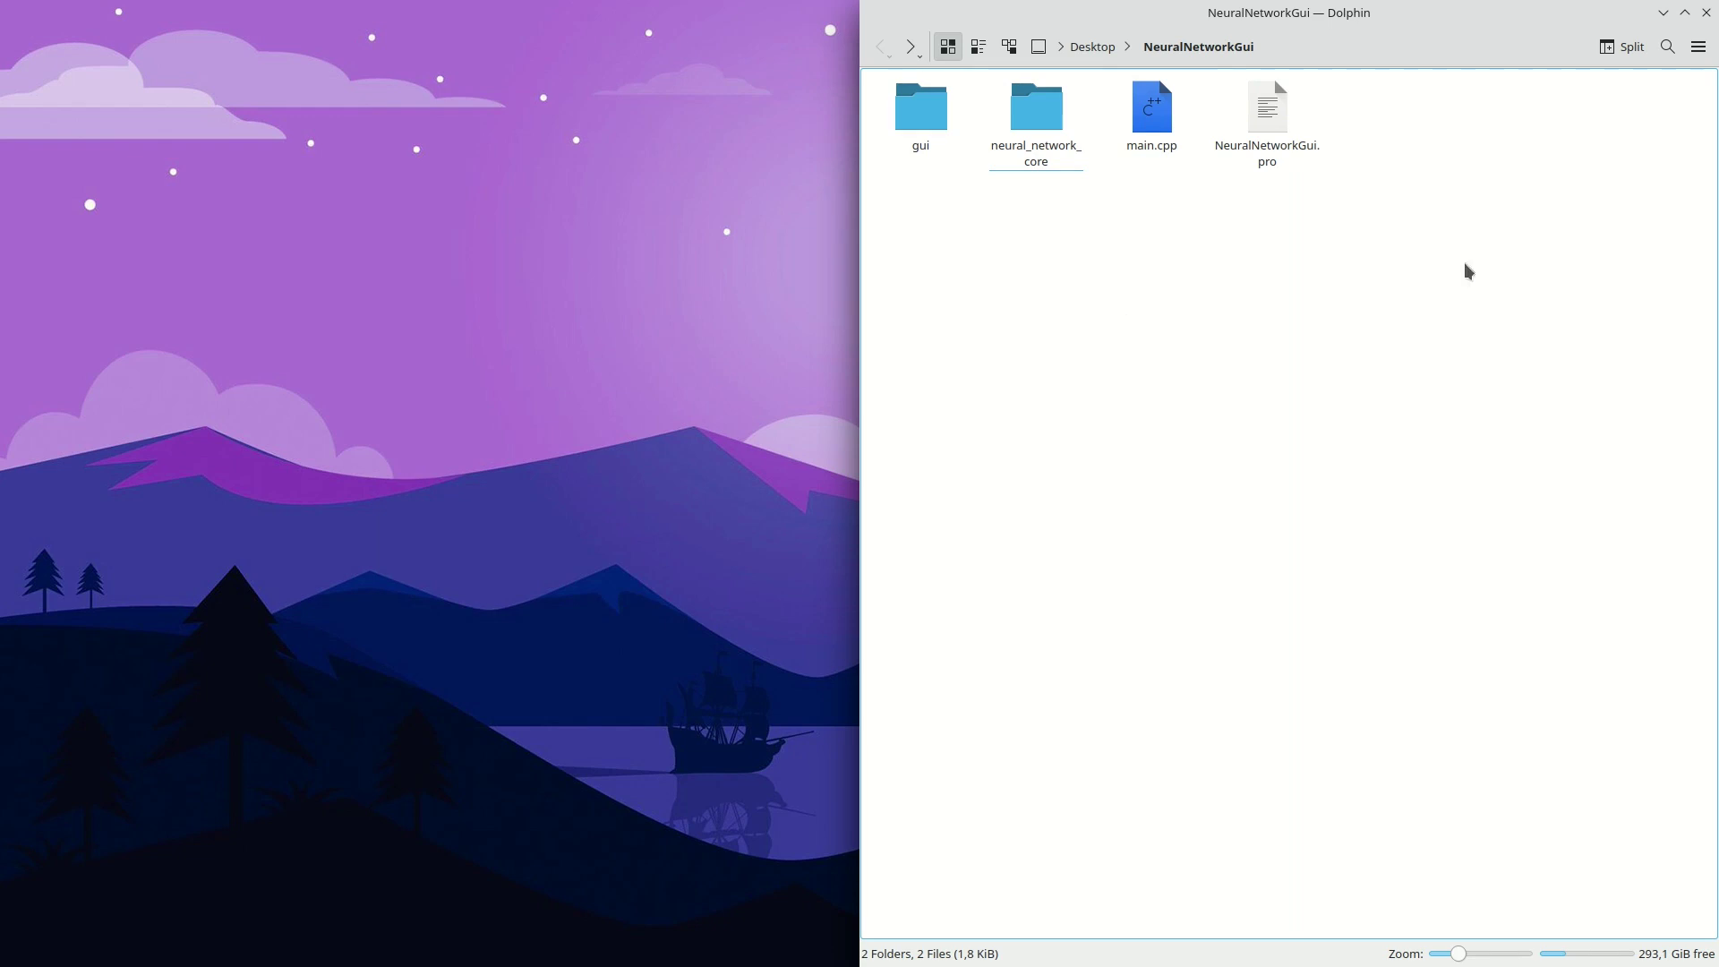
# Return to the desktop and point out the Train, Test and insurance0 data files.
pyautogui.click(1664, 11)
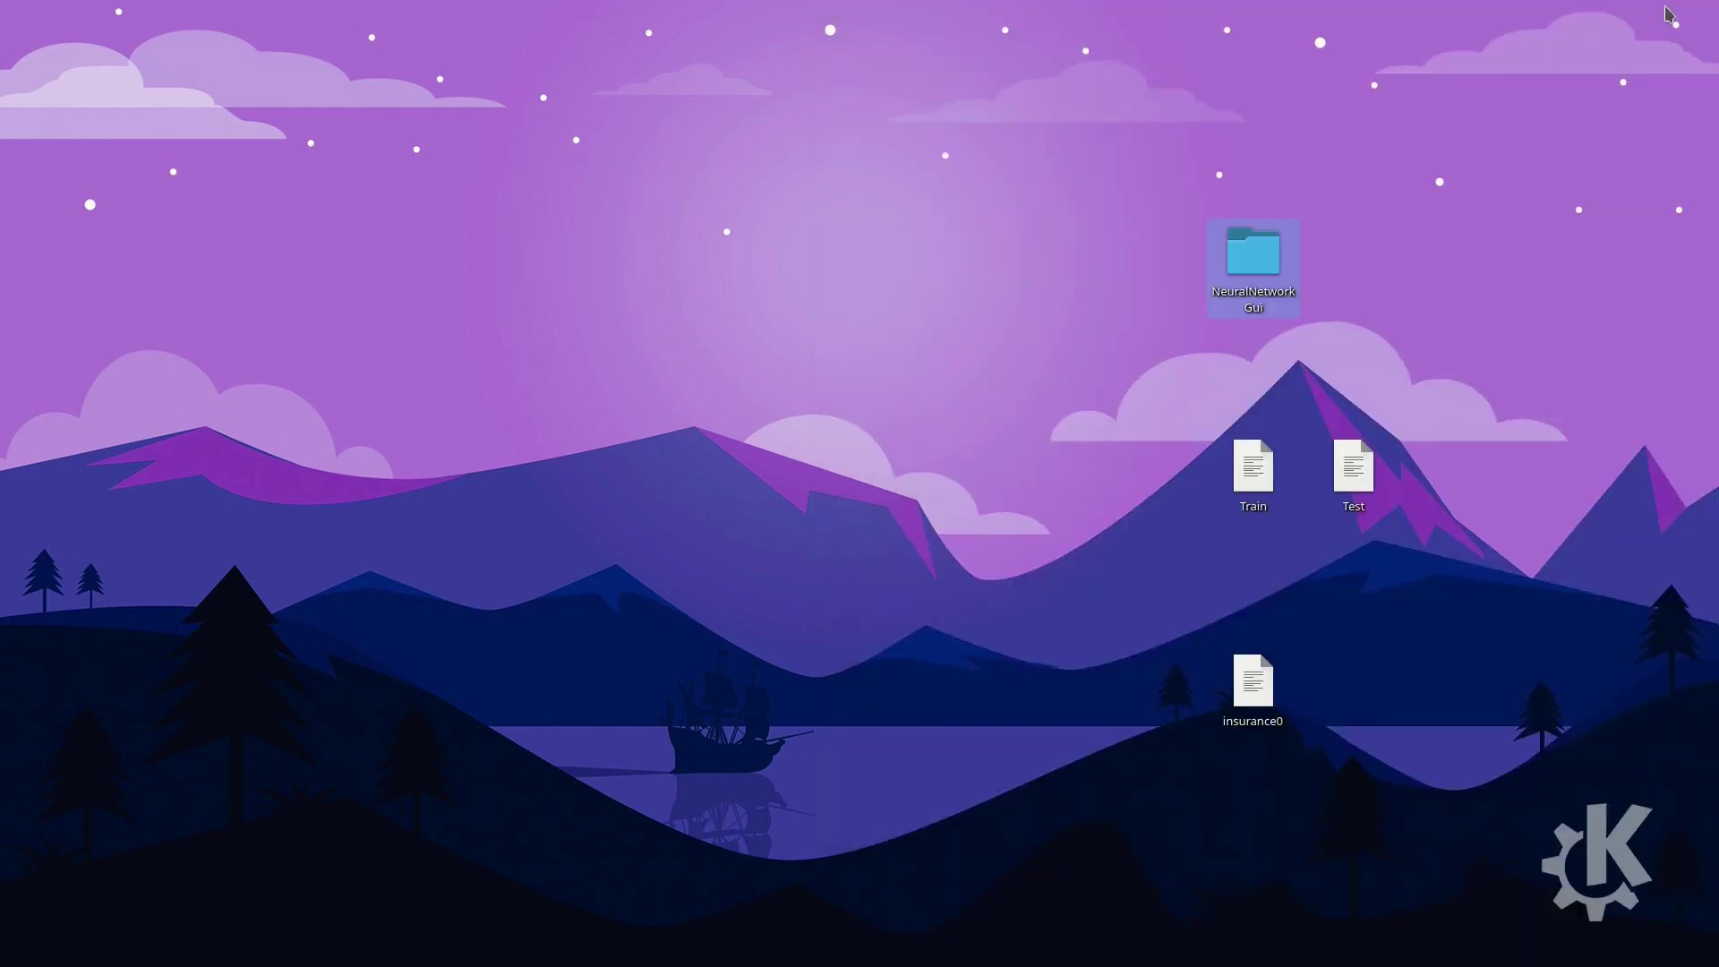
pyautogui.moveTo(1208, 556); pyautogui.dragTo(1452, 459)
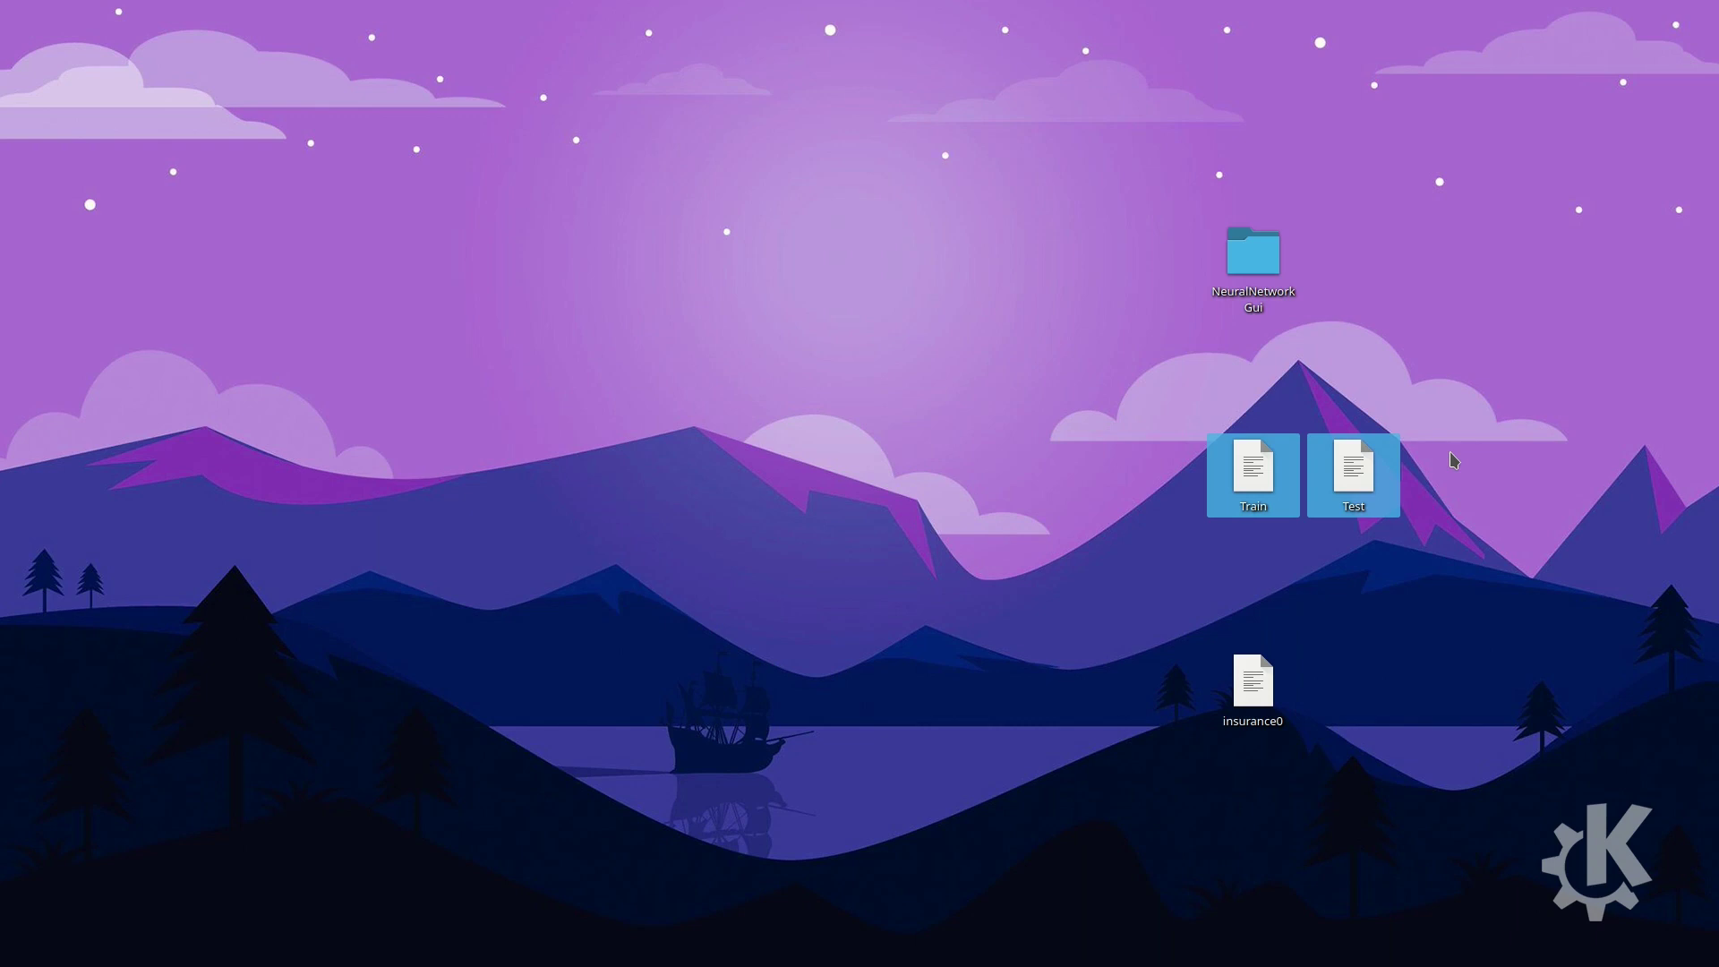
pyautogui.click(1252, 687)
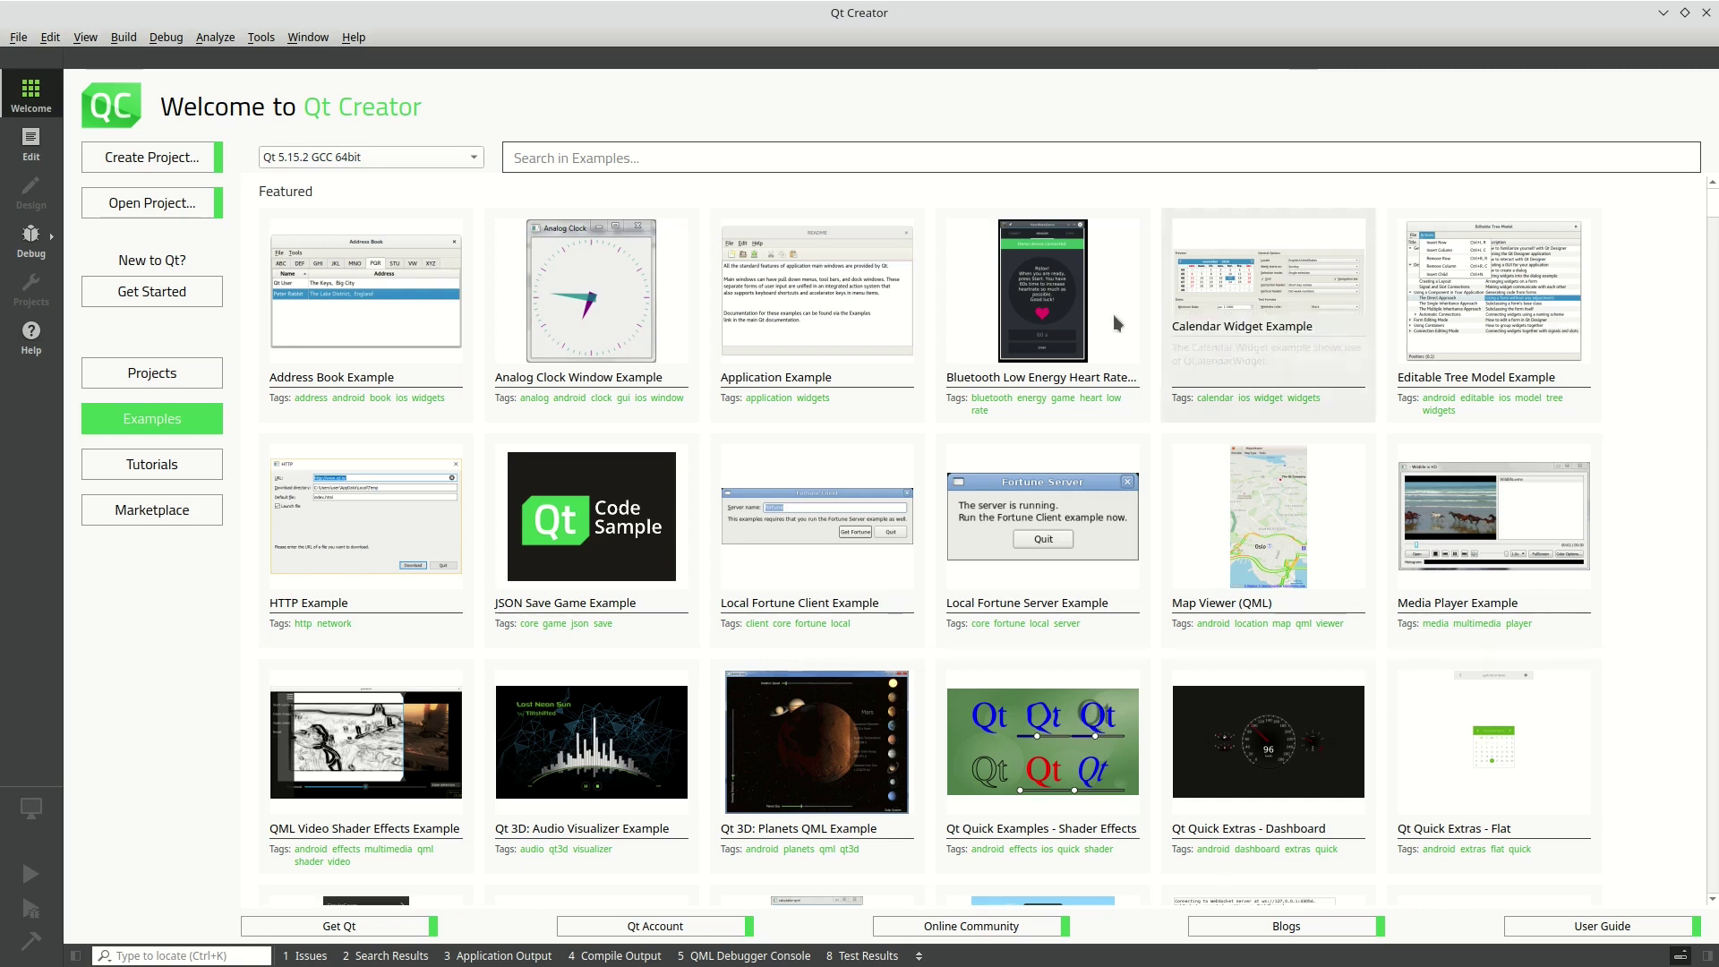
# In Qt Creator, open NeuralNetworkGui.pro from Desktop/NeuralNetworkGui and configure the project with the Desktop Qt 5.15.2 GCC 64bit kit.
pyautogui.click(134, 204)
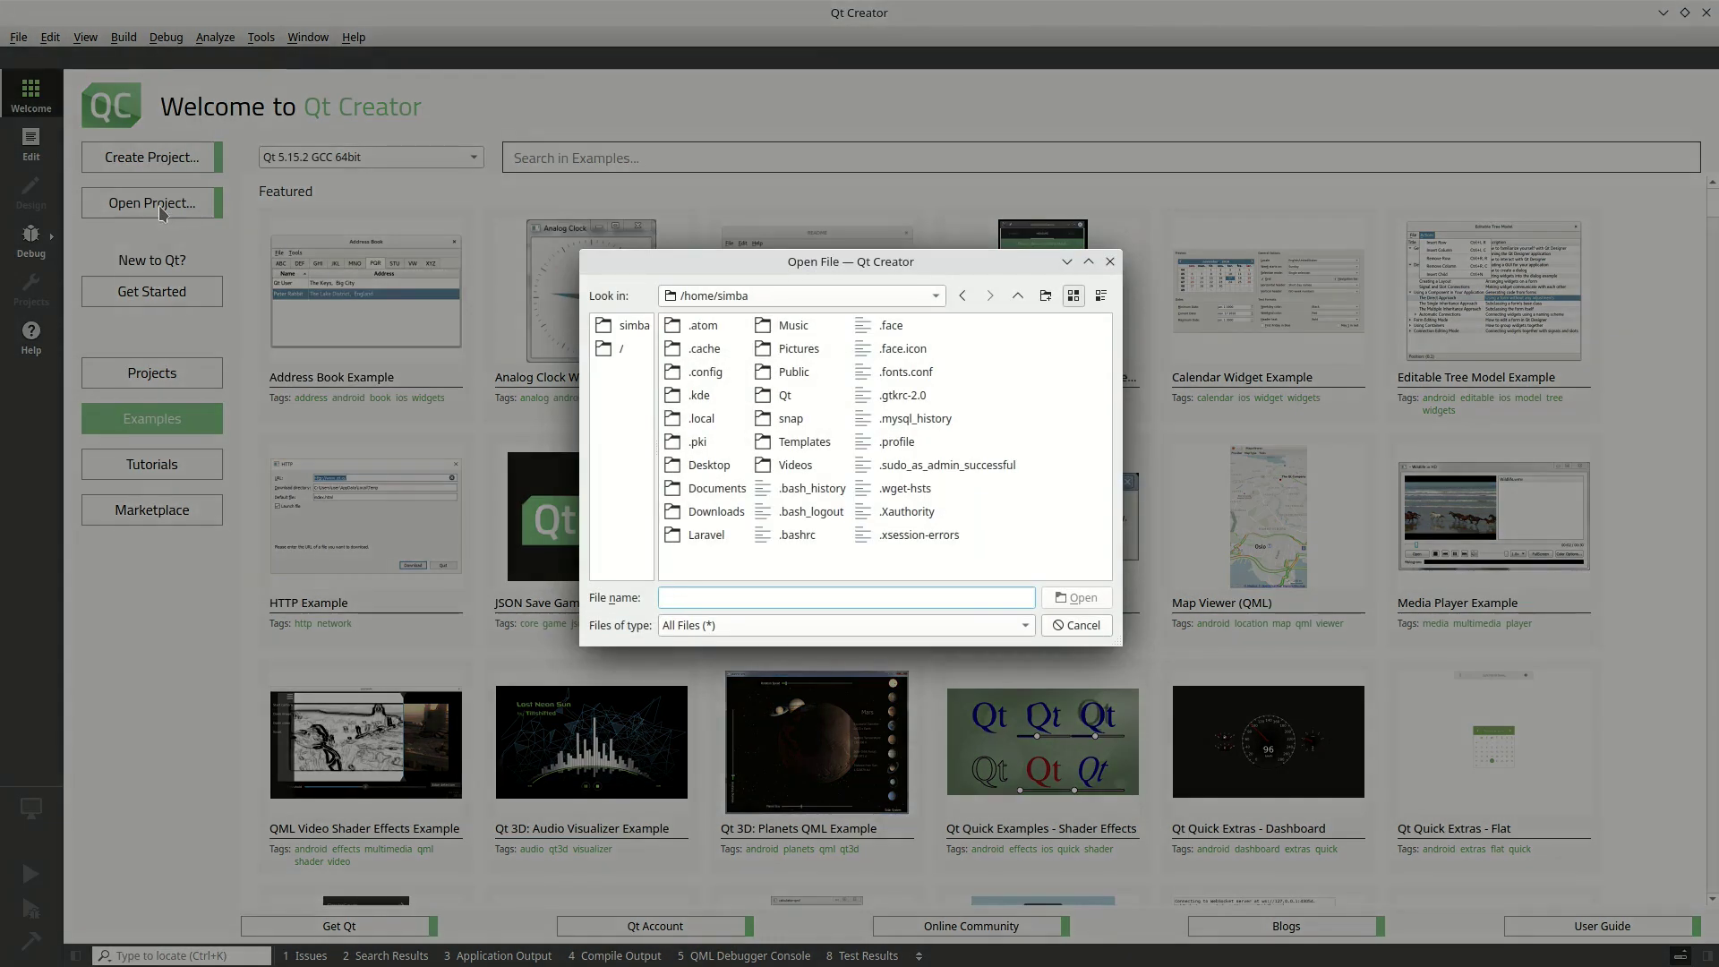
pyautogui.doubleClick(691, 469)
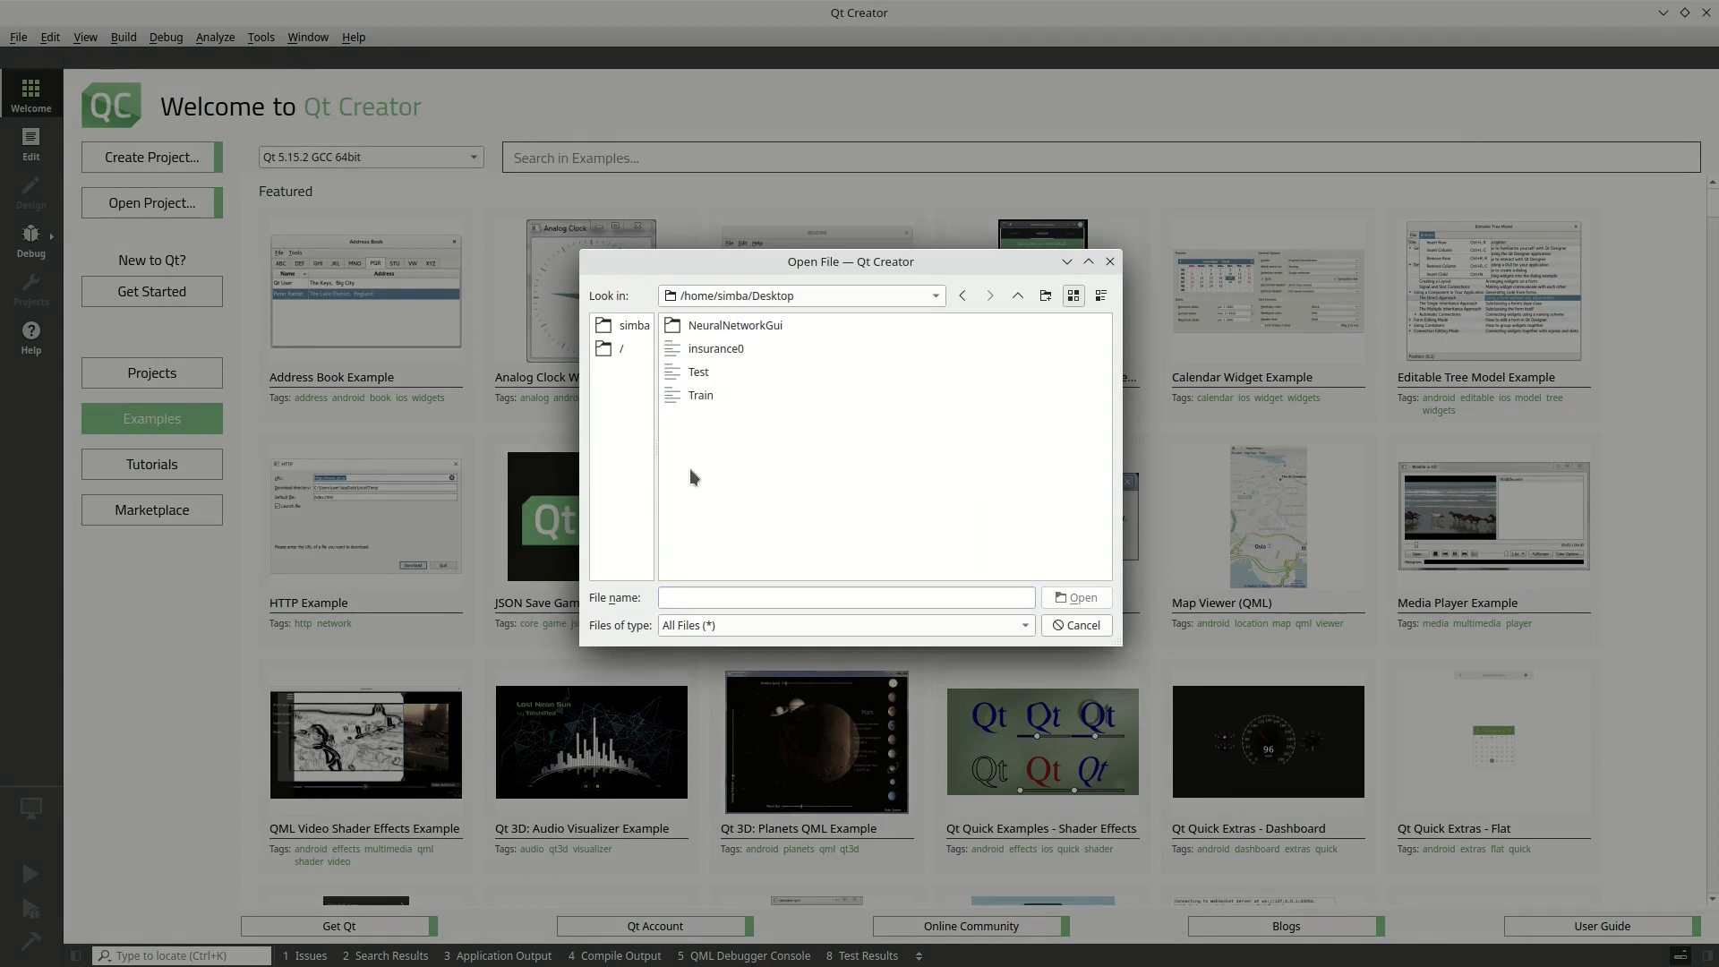
pyautogui.doubleClick(749, 328)
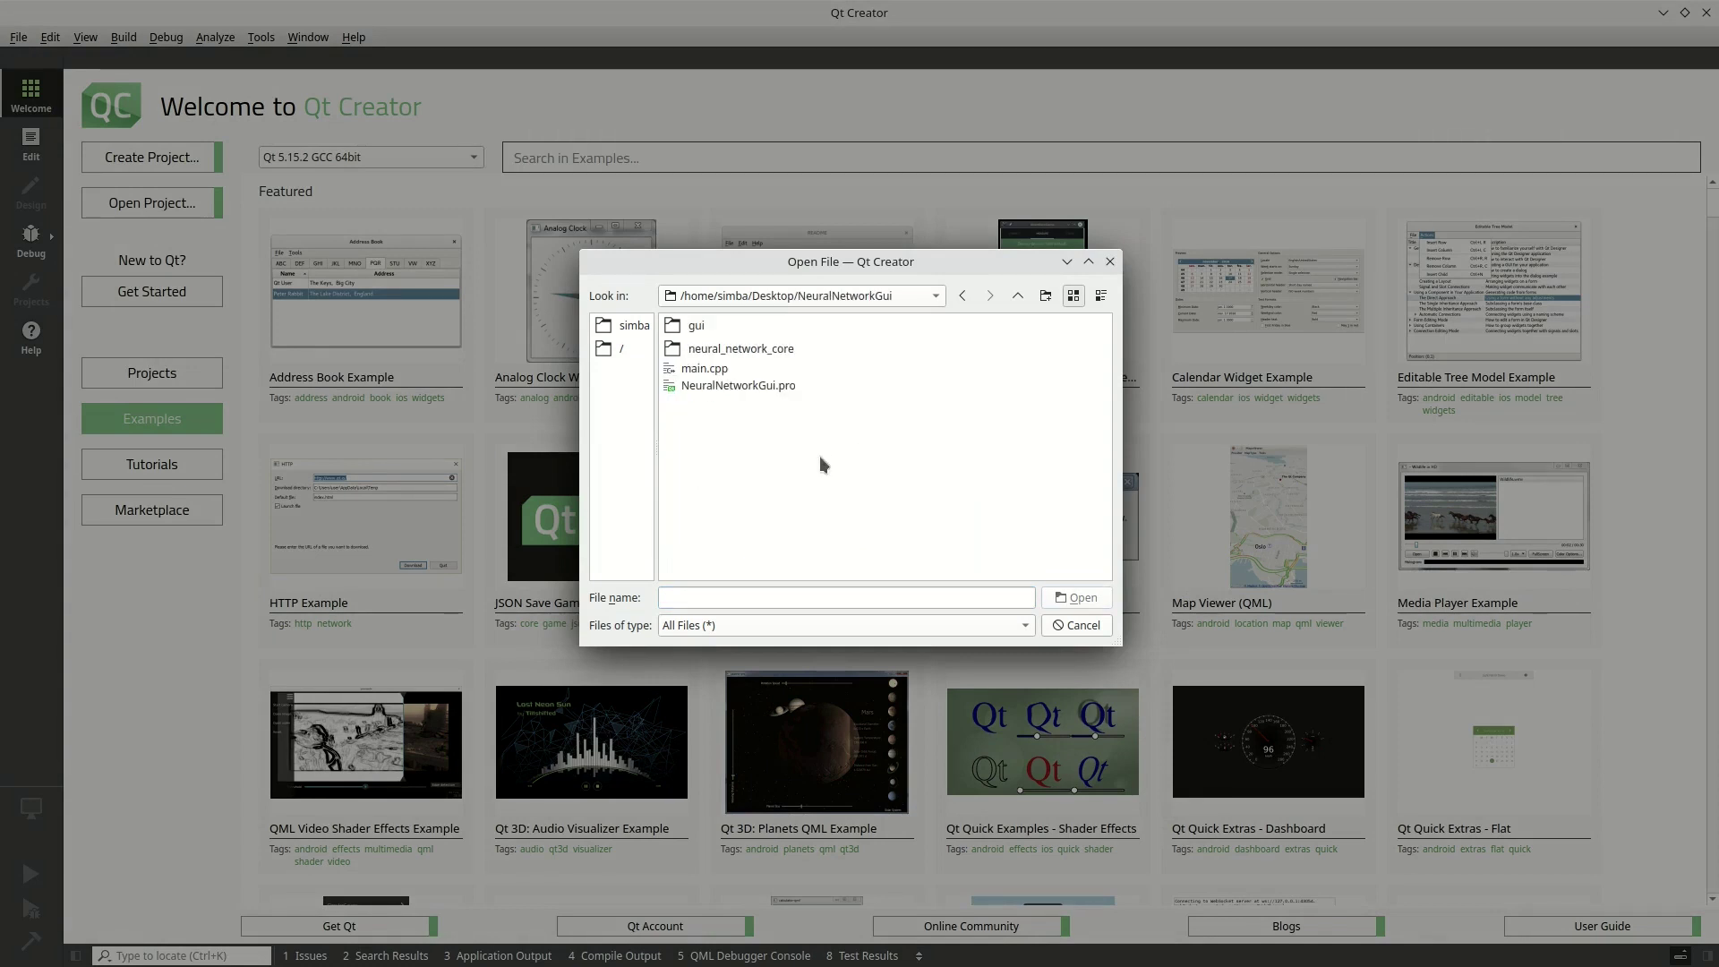
pyautogui.click(761, 385)
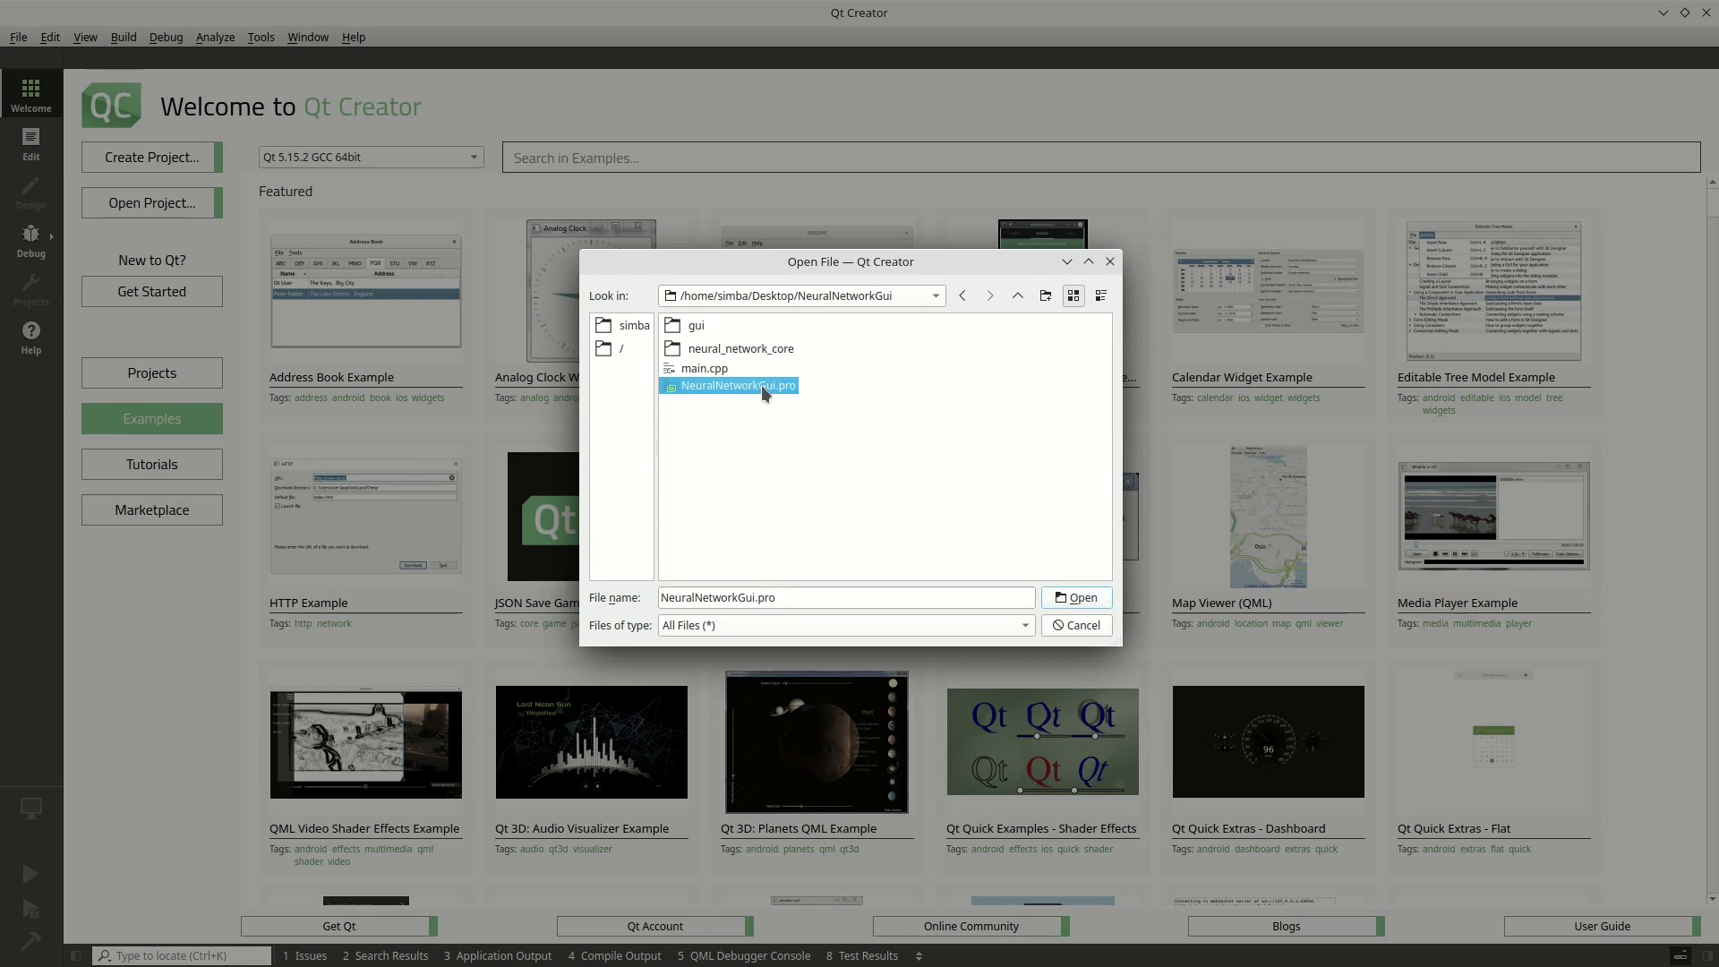
pyautogui.click(1085, 599)
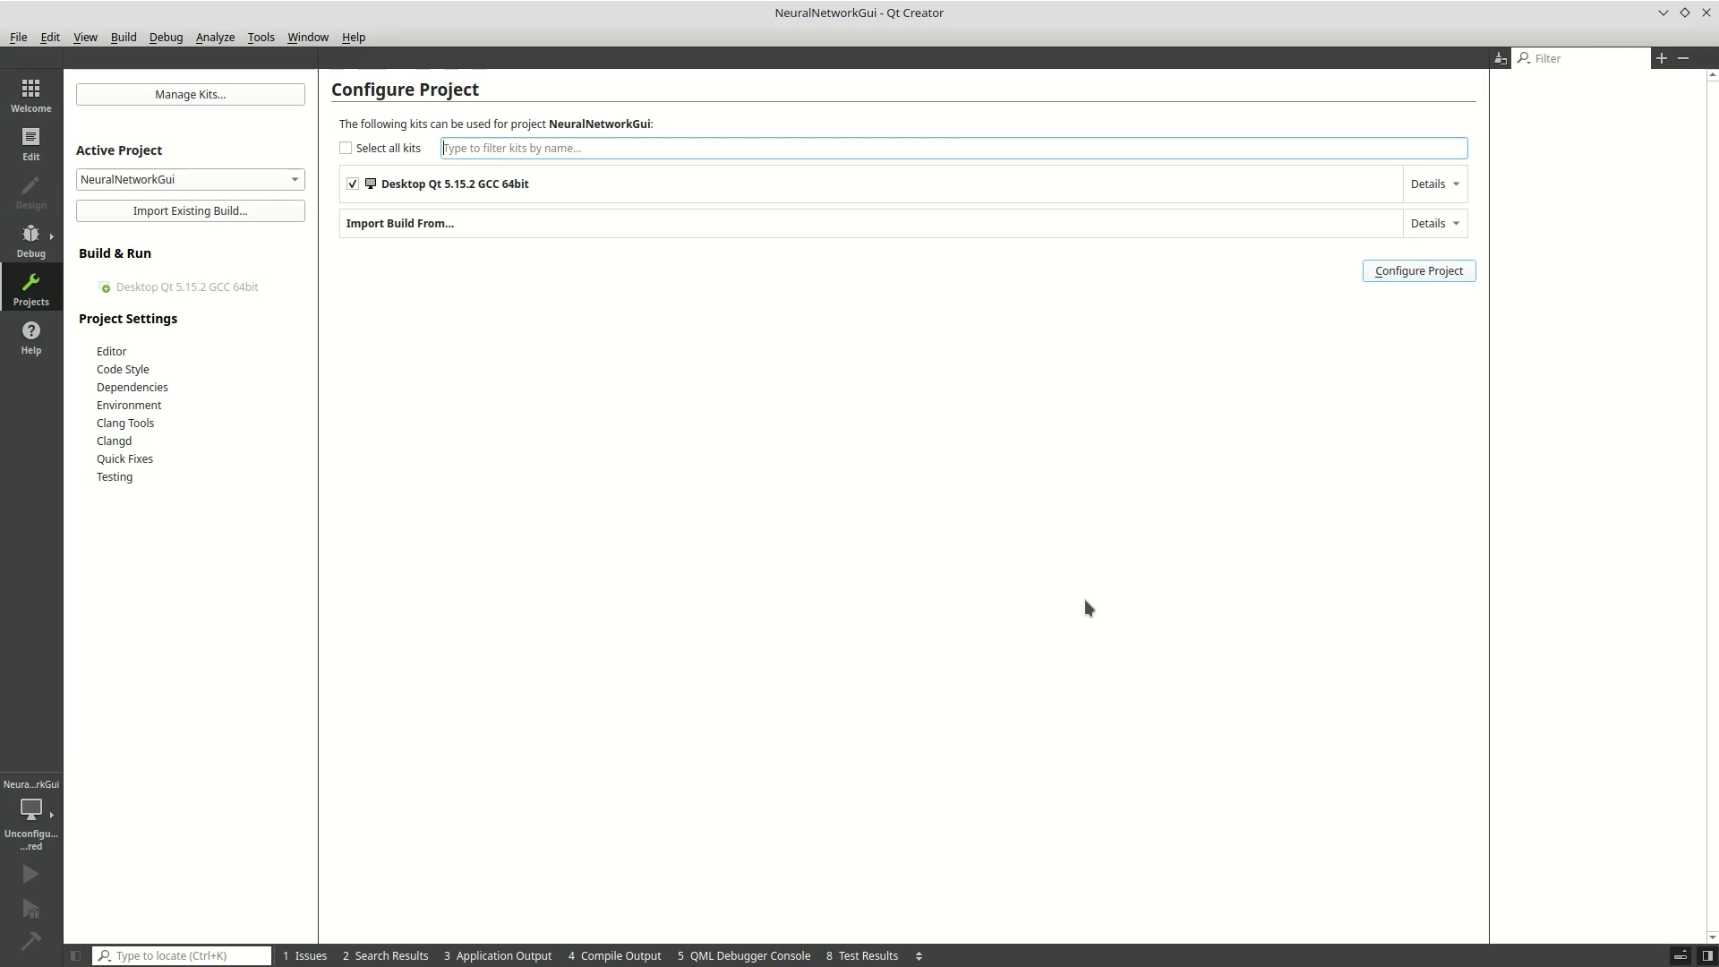
pyautogui.moveTo(472, 191)
pyautogui.click(1419, 271)
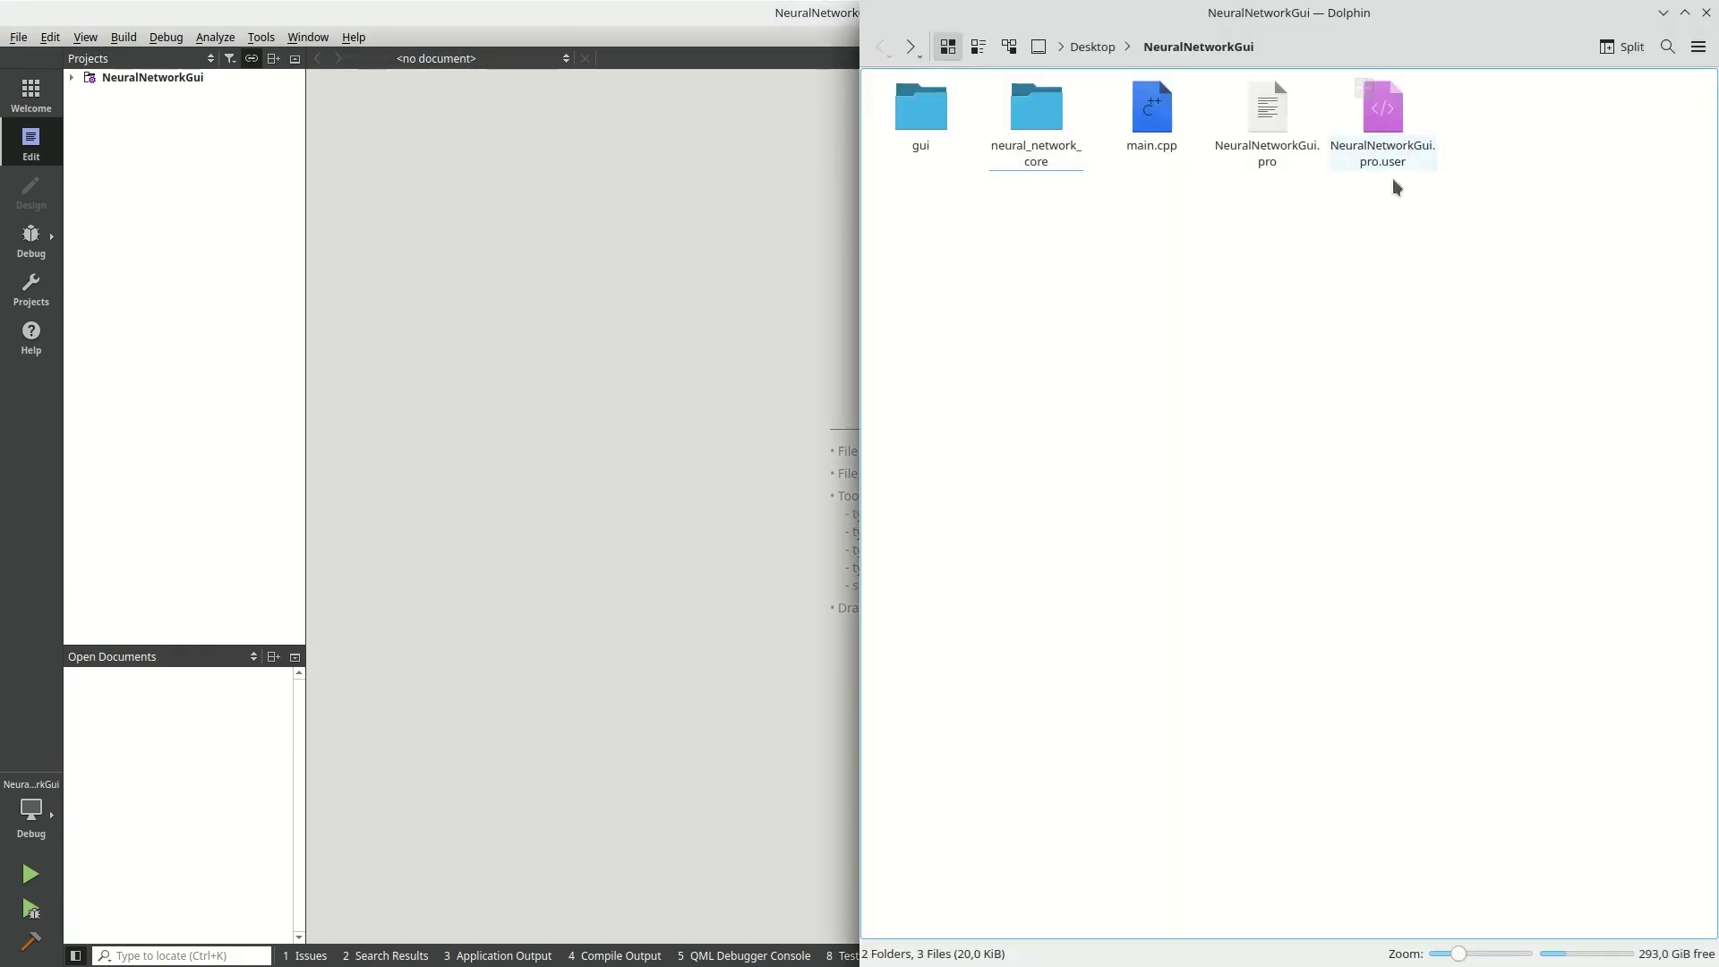
# Locate the NeuralNetworkGui.pro.user file in the project folder and return to Qt Creator.
pyautogui.click(1383, 156)
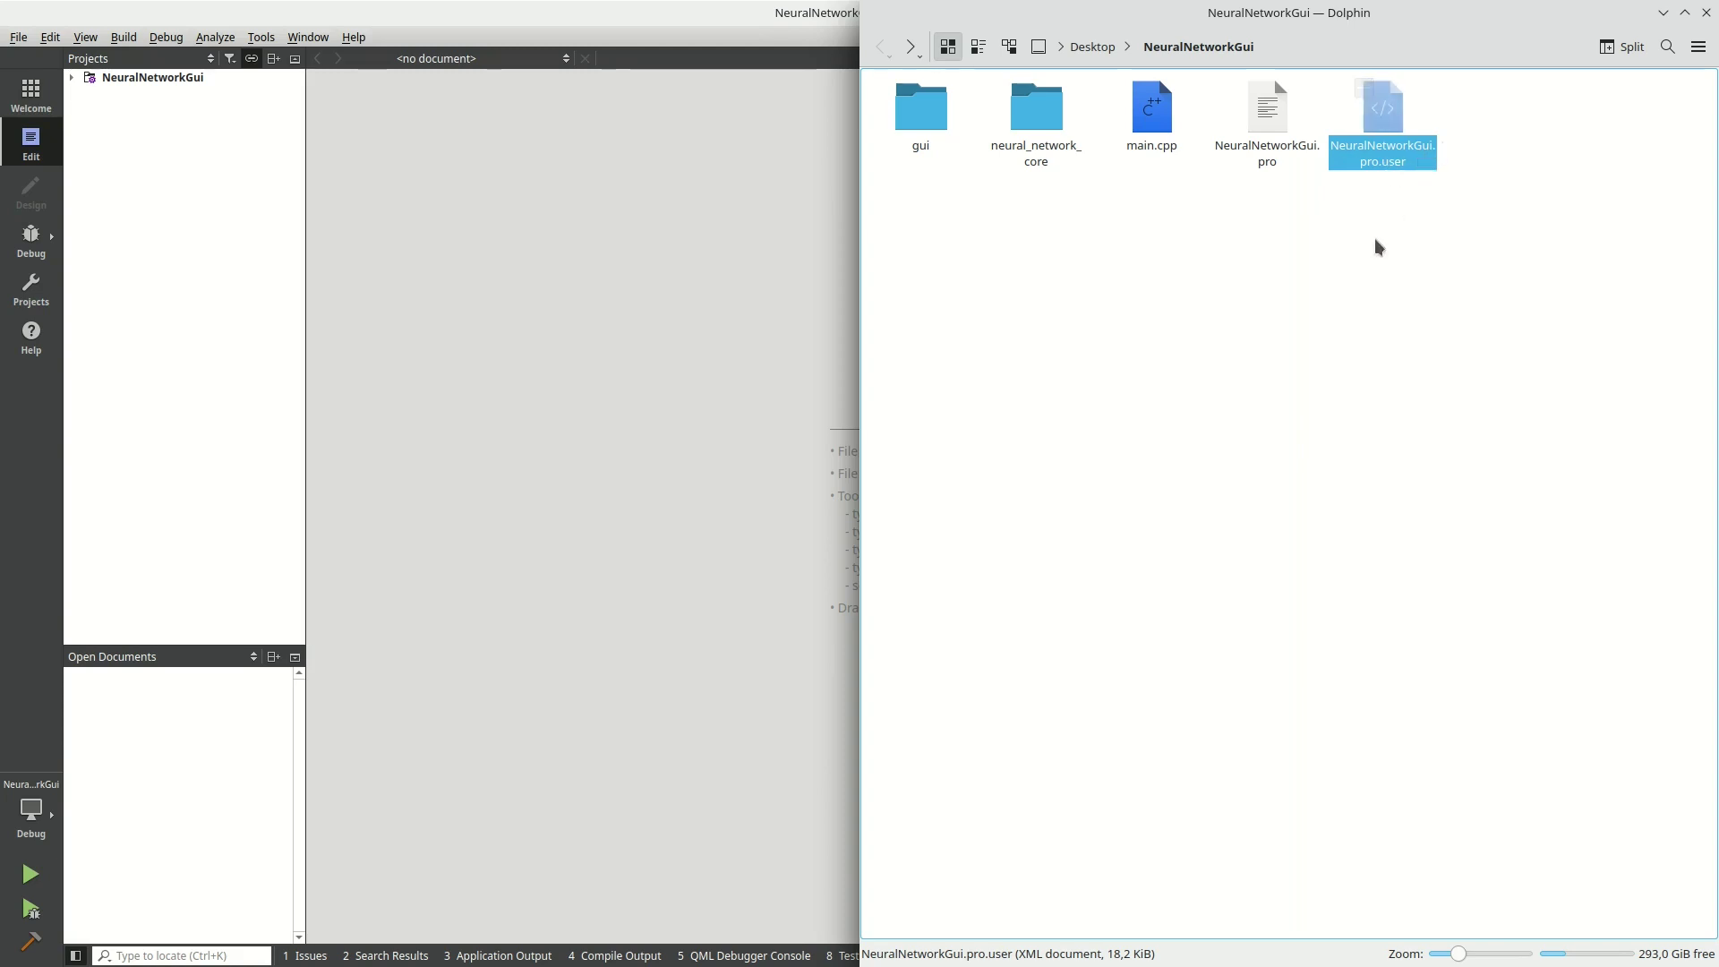
pyautogui.click(1663, 12)
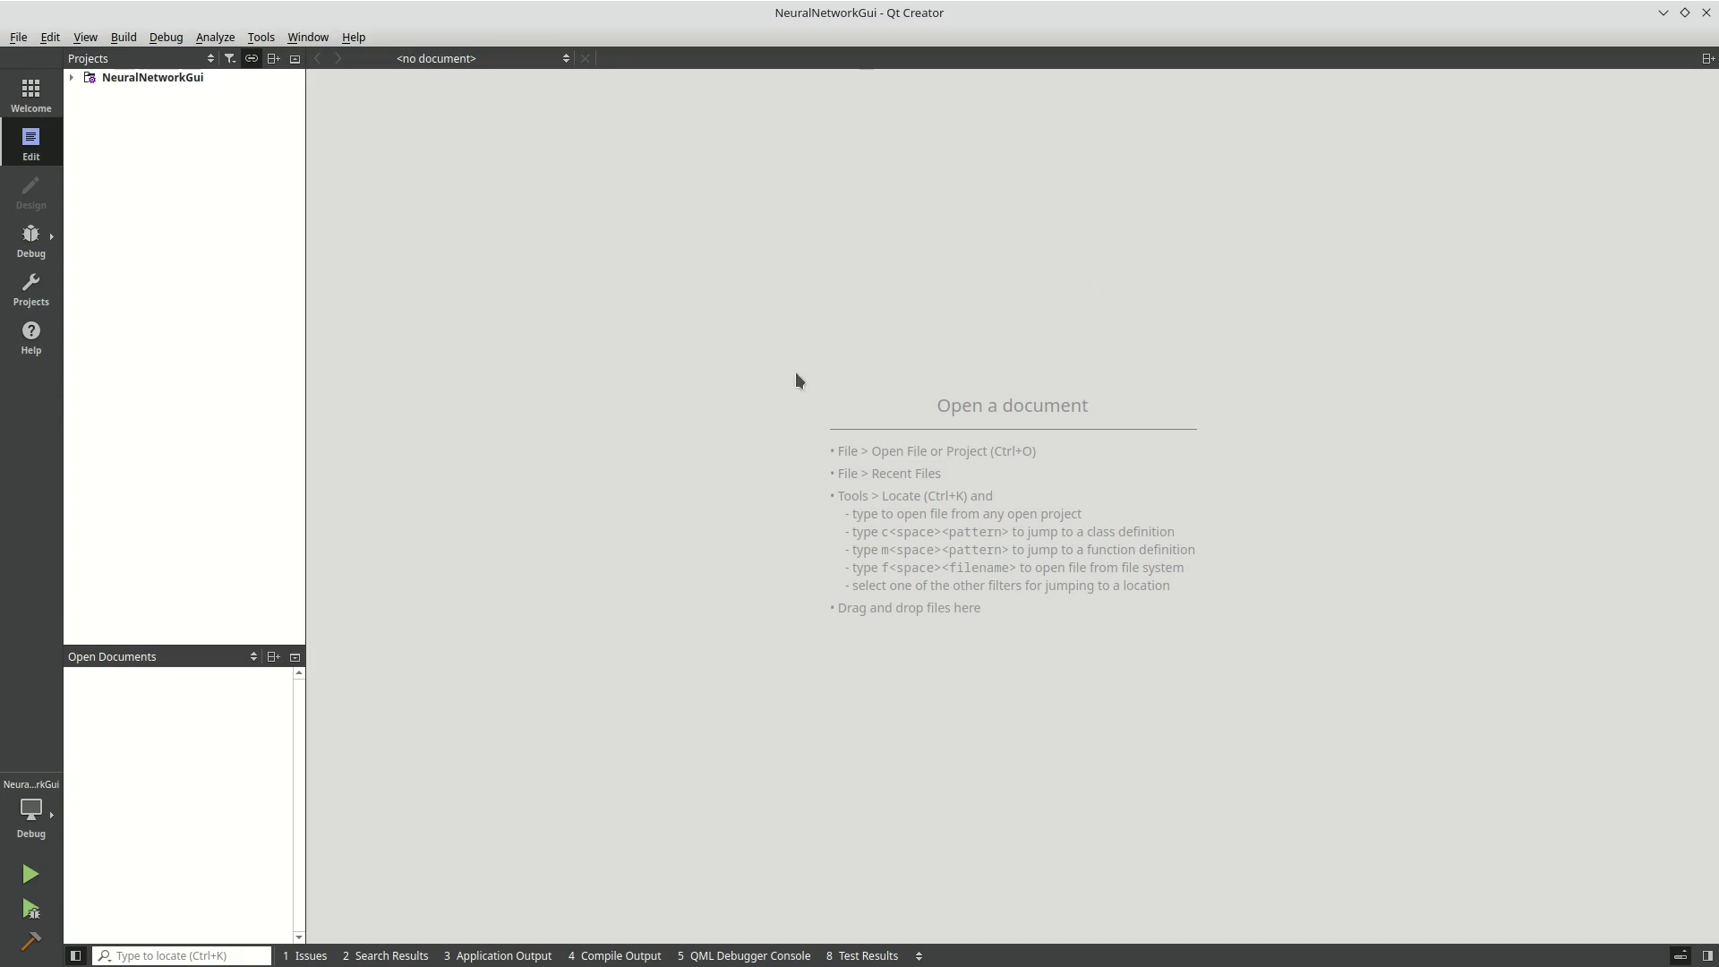
# Expand the NeuralNetworkGui project tree and examine the header files in the gui and neural_network_core folders, collapsing the Headers group when done.
pyautogui.click(72, 78)
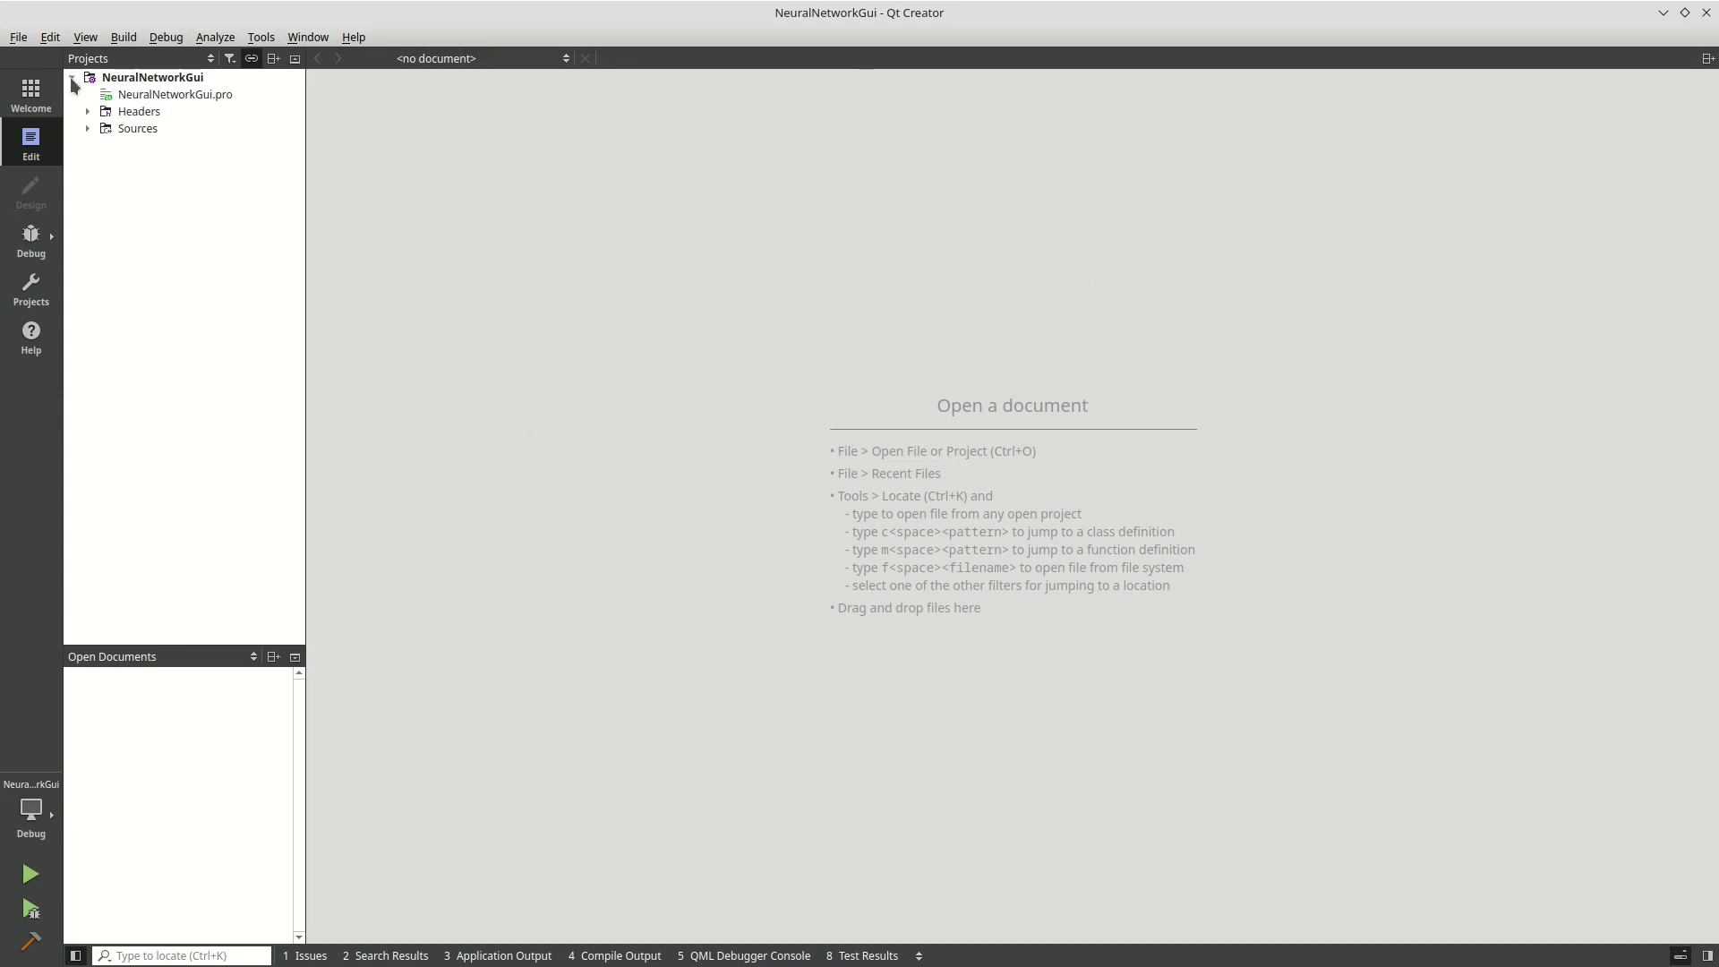
pyautogui.click(151, 97)
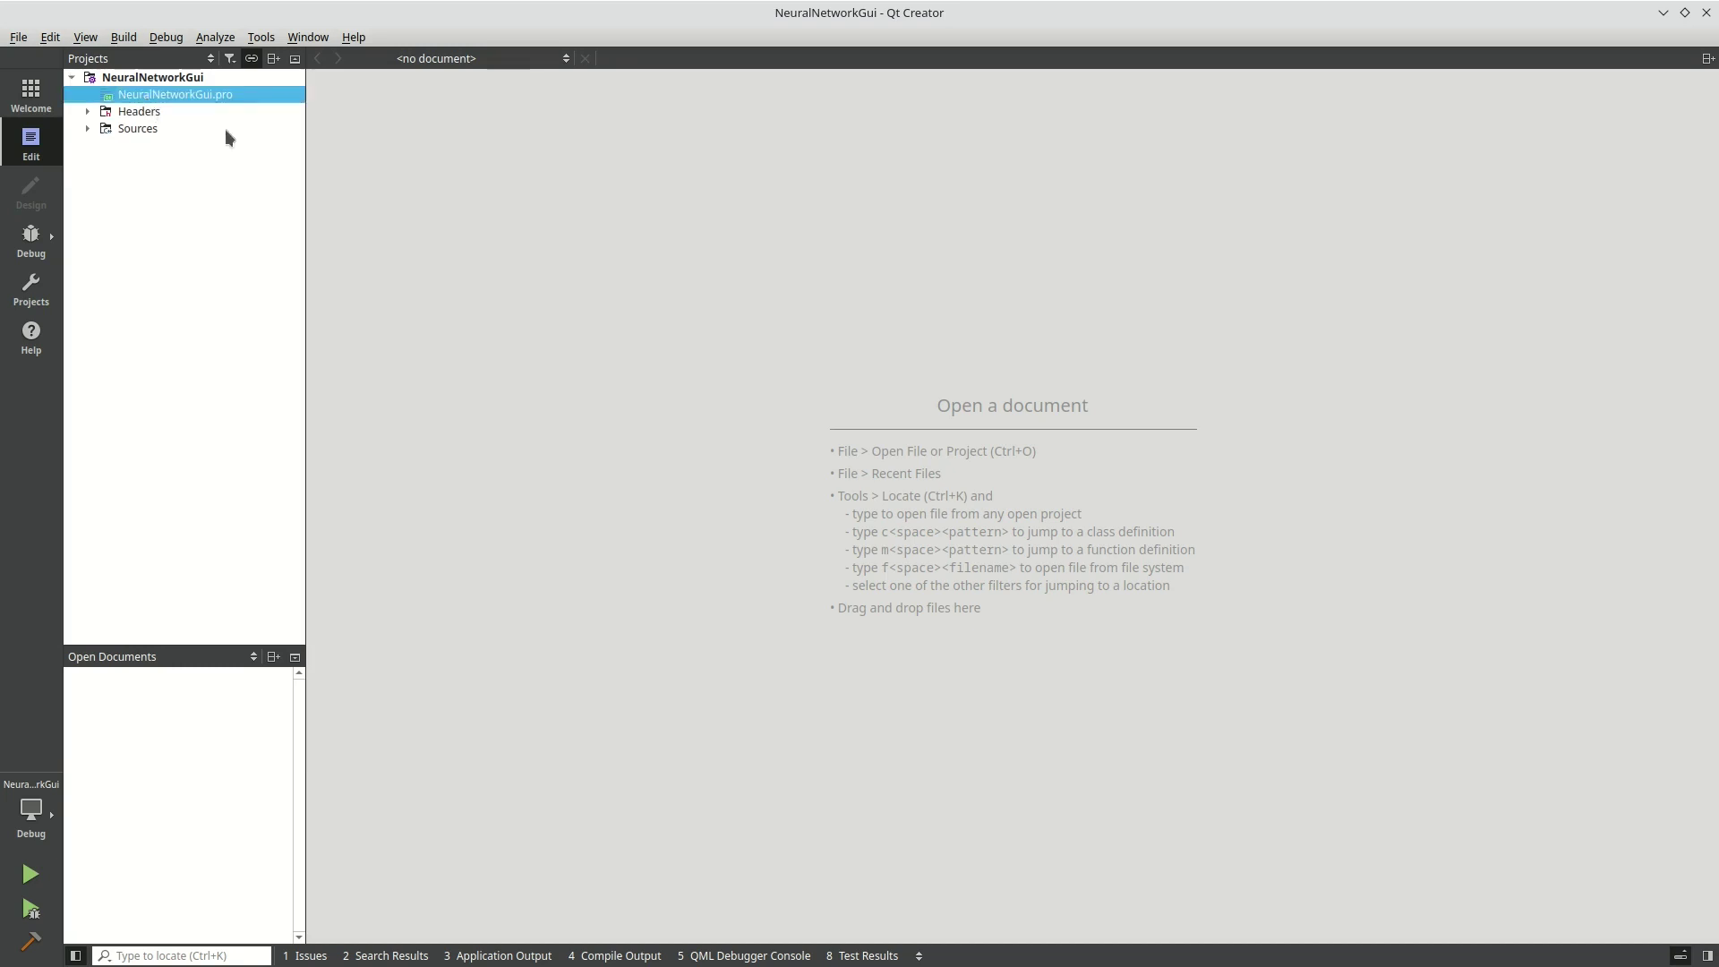
pyautogui.click(87, 111)
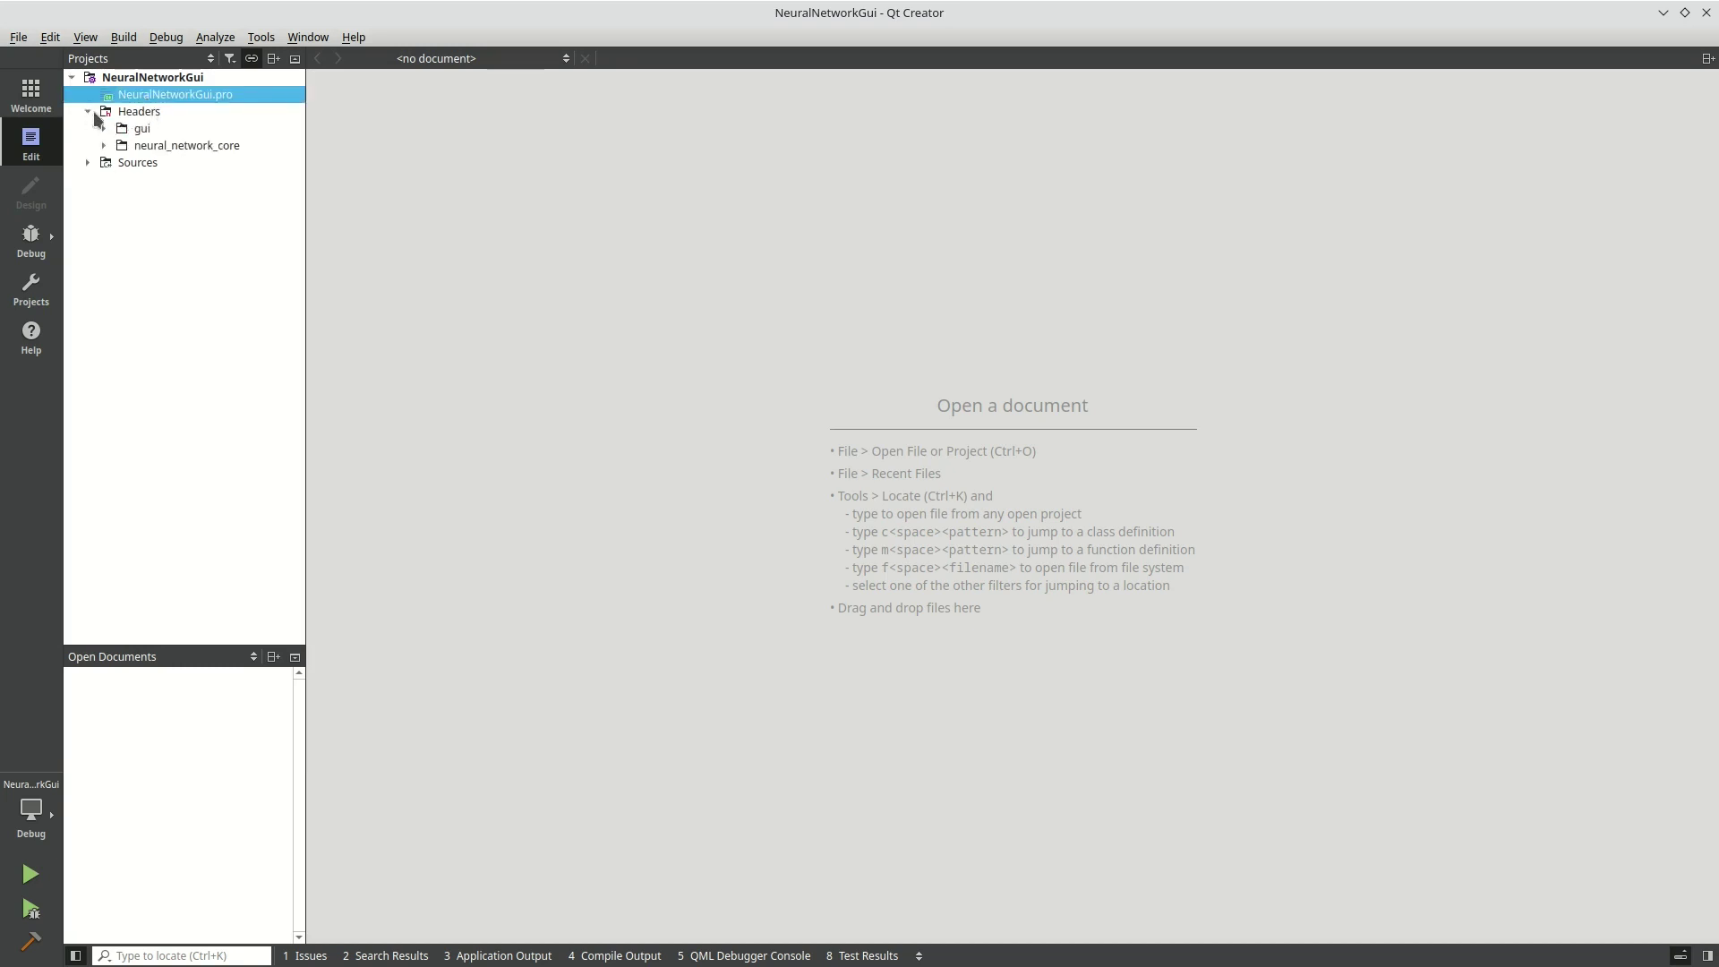
pyautogui.click(103, 129)
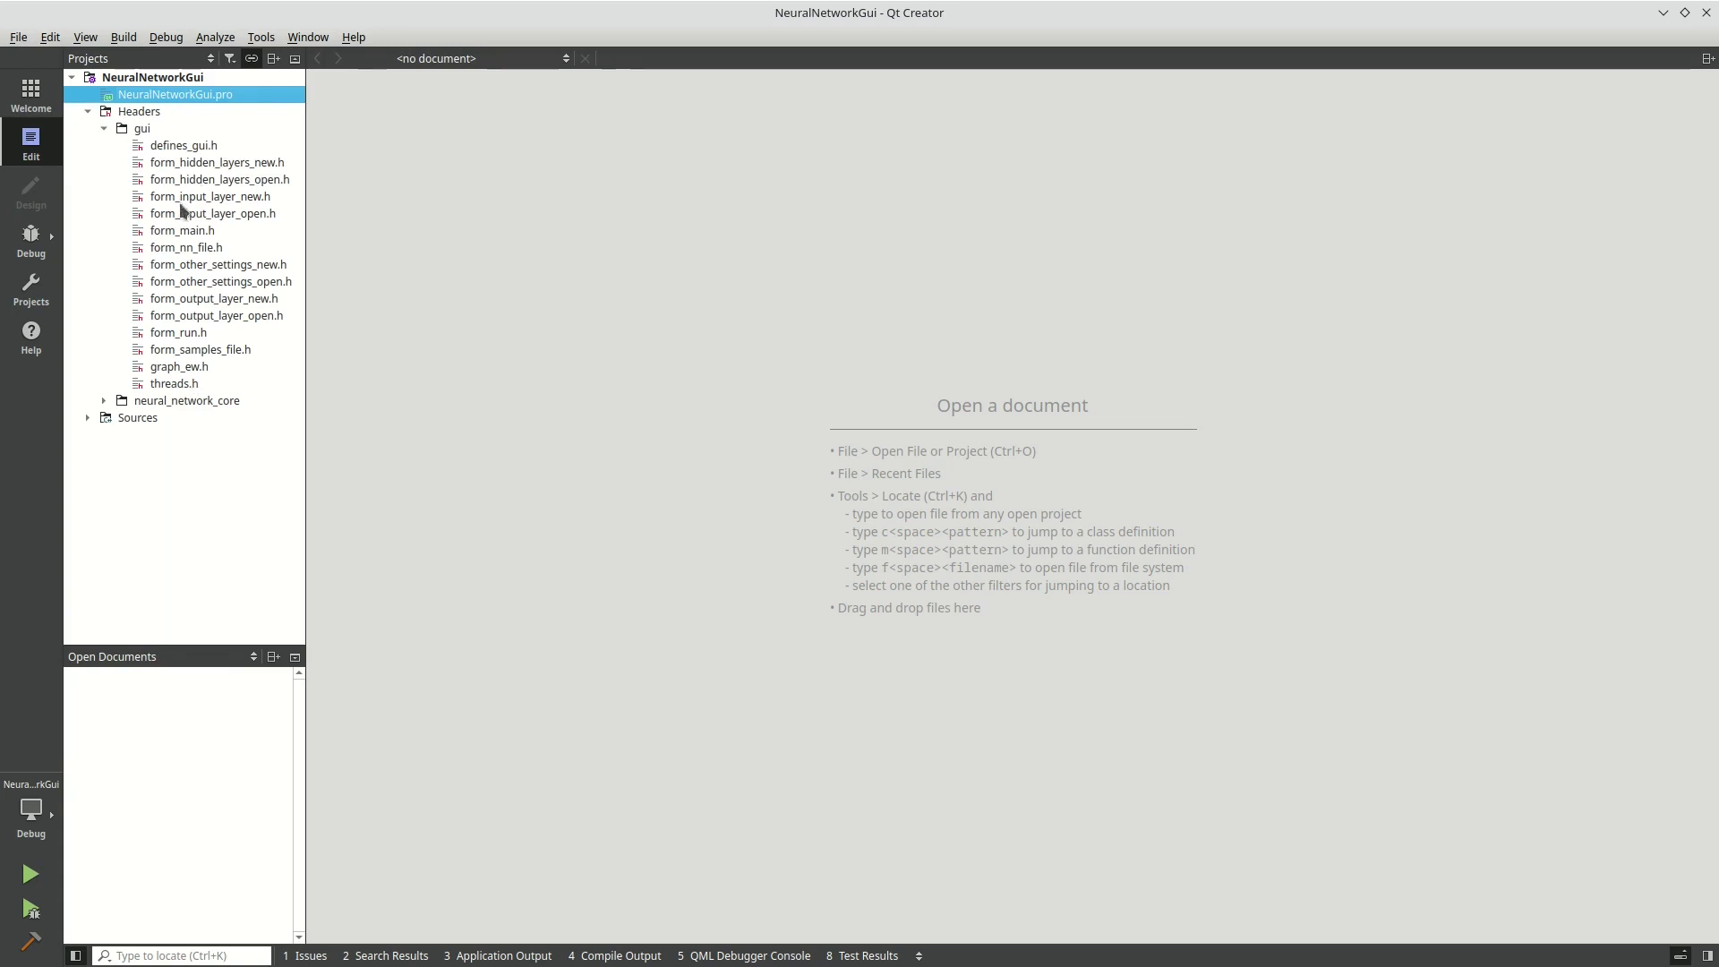
pyautogui.click(104, 129)
pyautogui.click(104, 145)
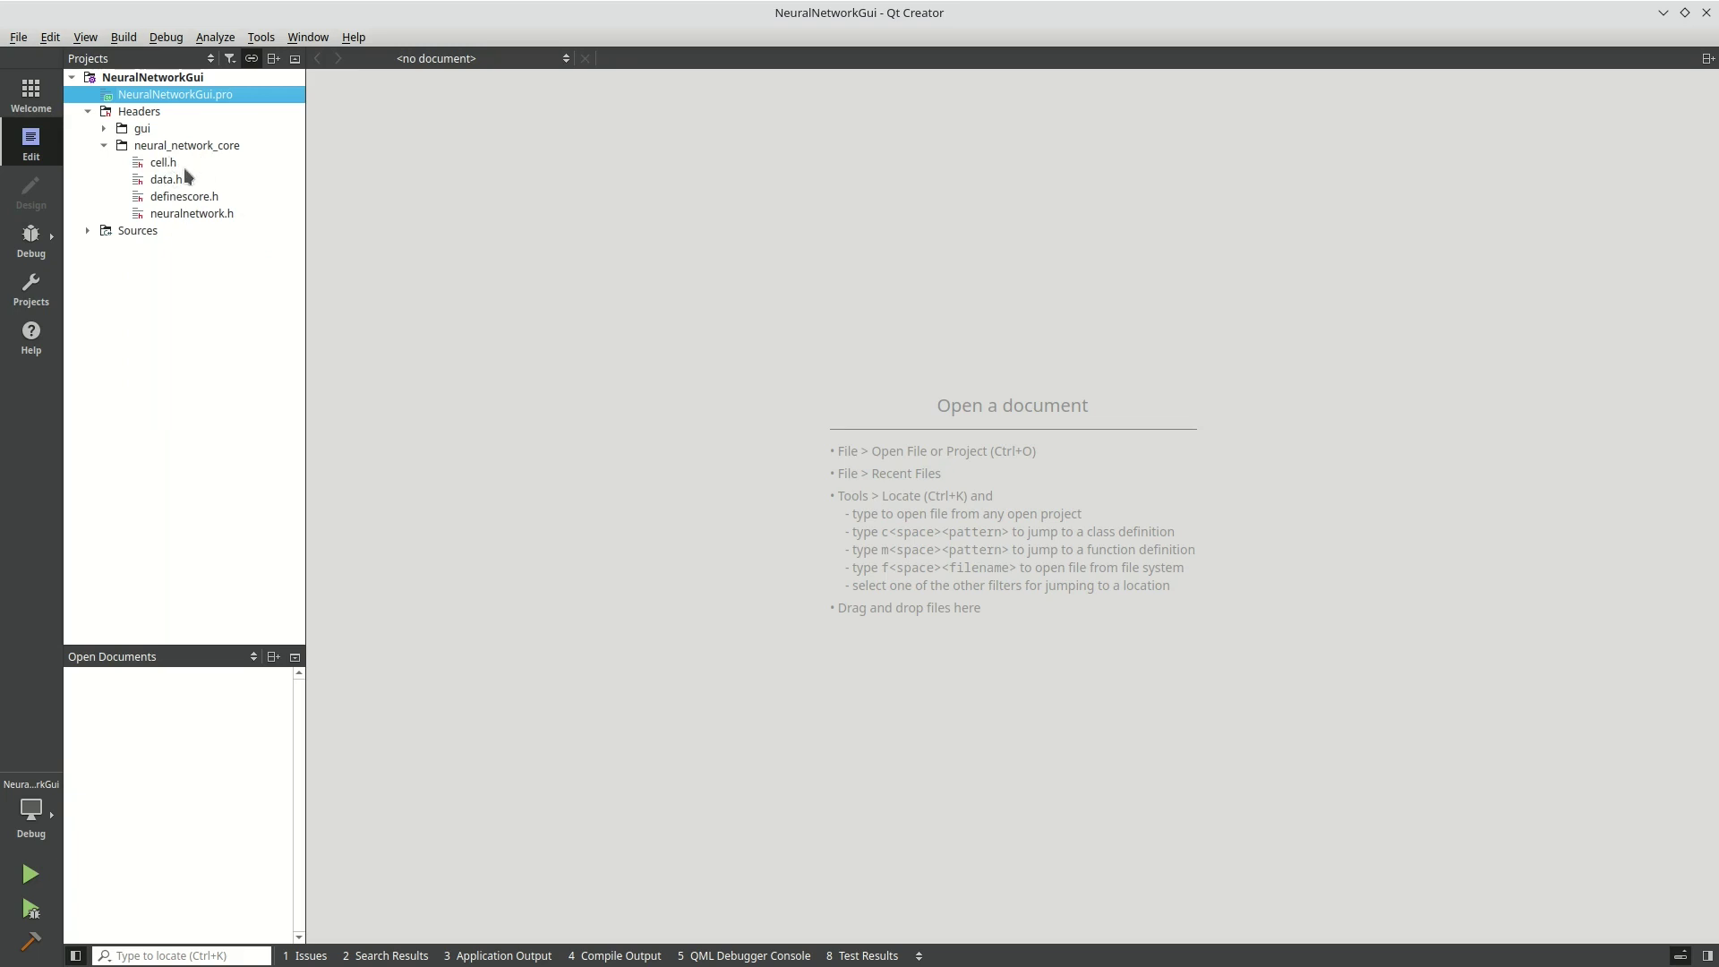
pyautogui.click(103, 129)
pyautogui.click(106, 146)
pyautogui.click(89, 112)
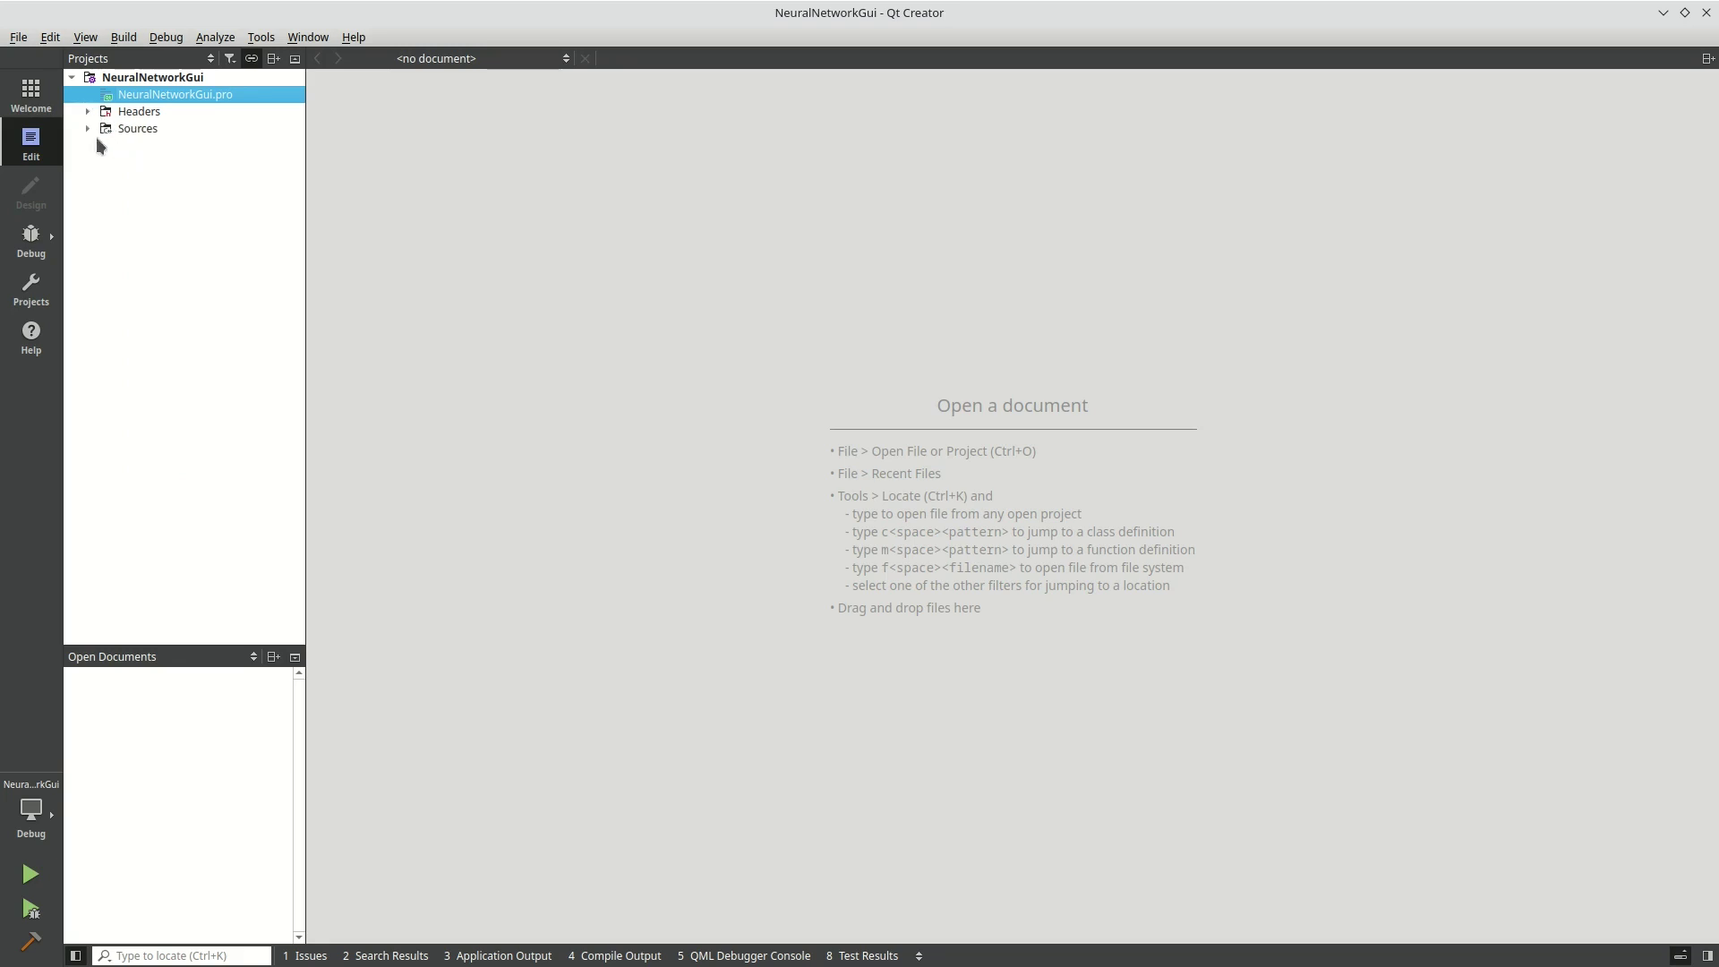
# Examine main.cpp and the gui and neural_network_core source files in the Sources group, collapsing the group when done.
pyautogui.click(88, 129)
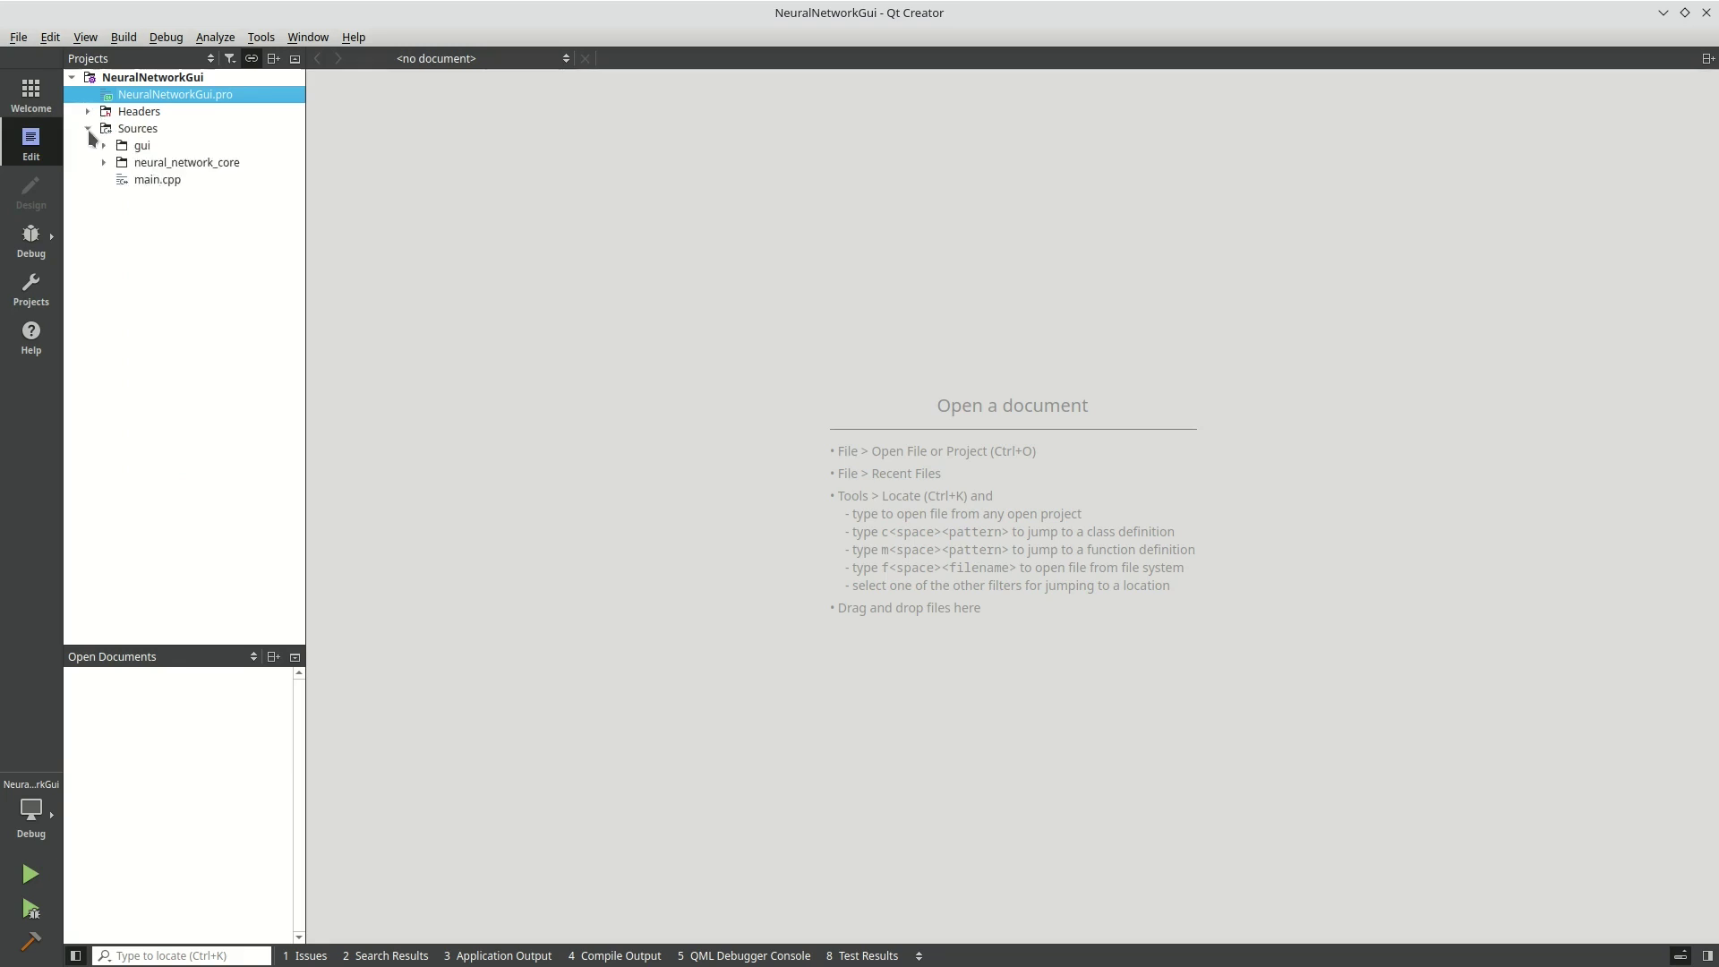
pyautogui.click(158, 180)
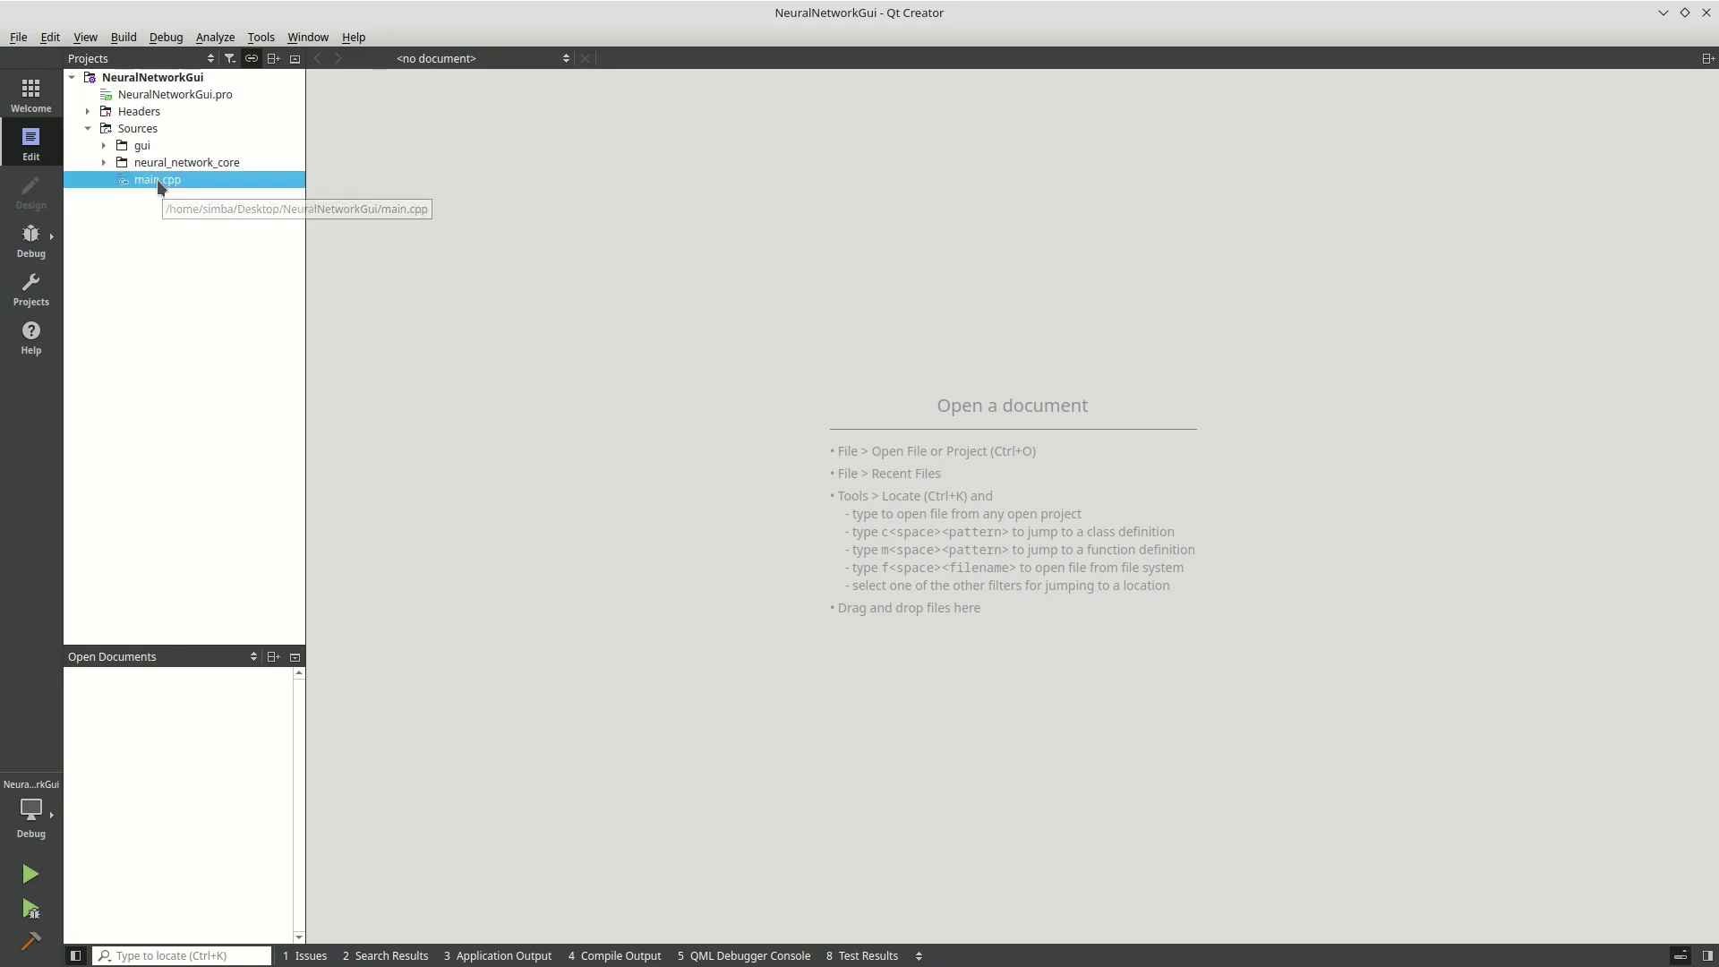
pyautogui.click(104, 146)
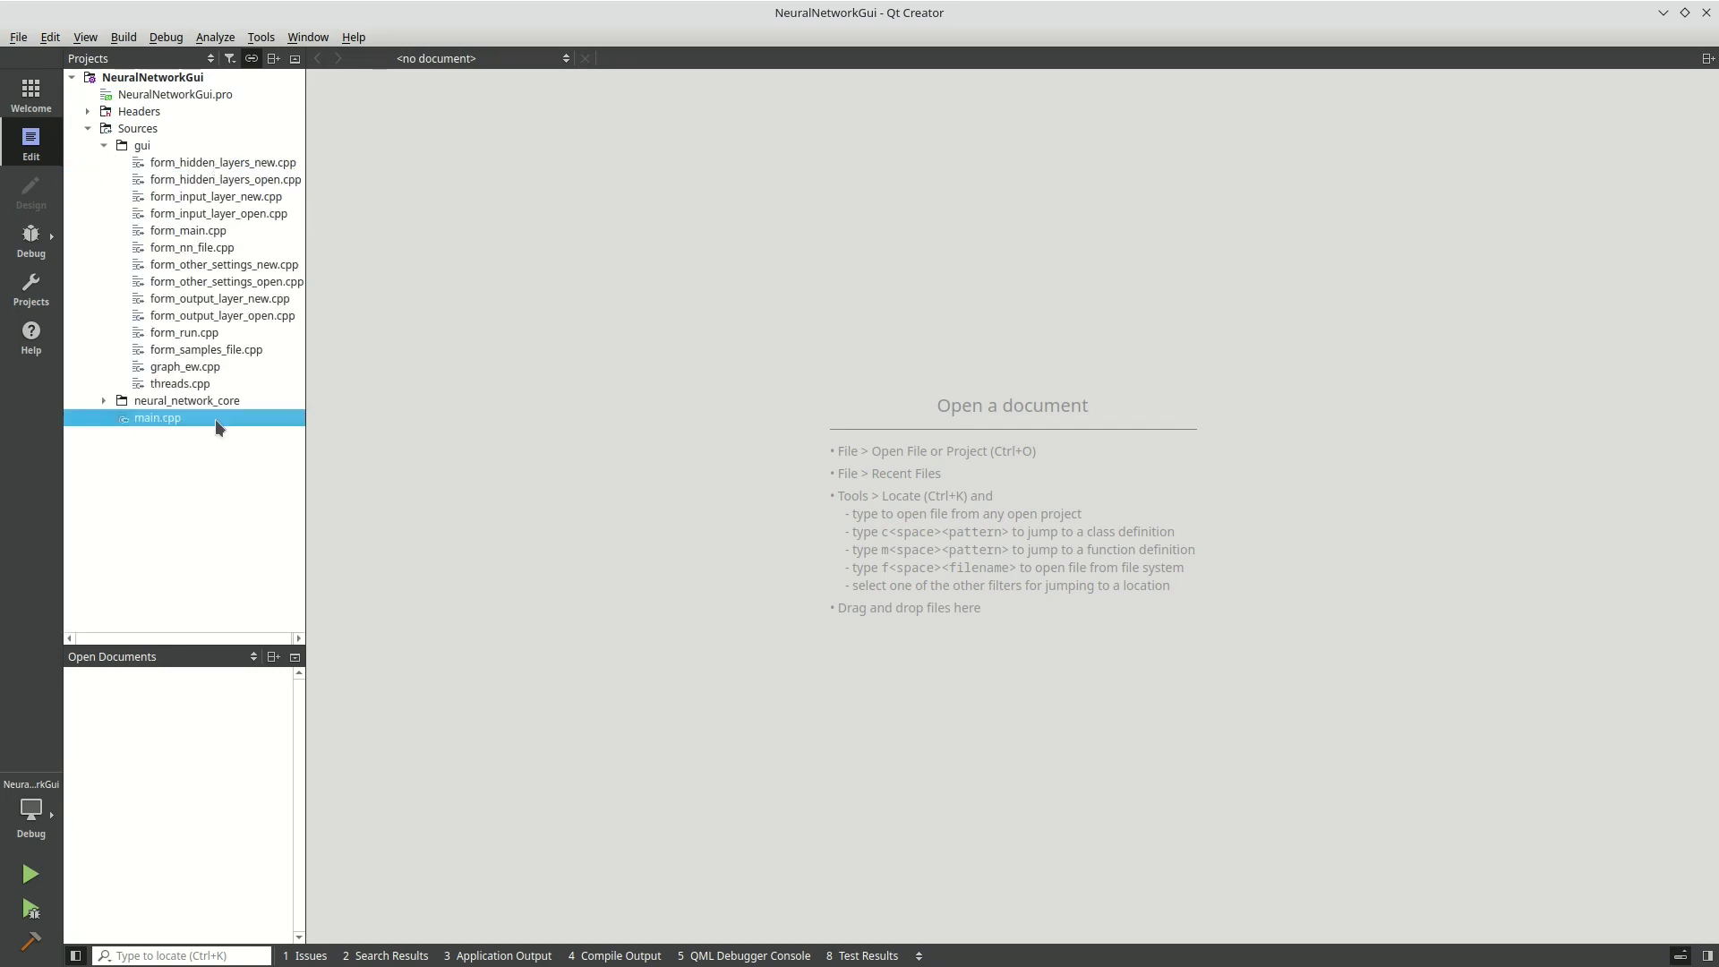
pyautogui.click(104, 401)
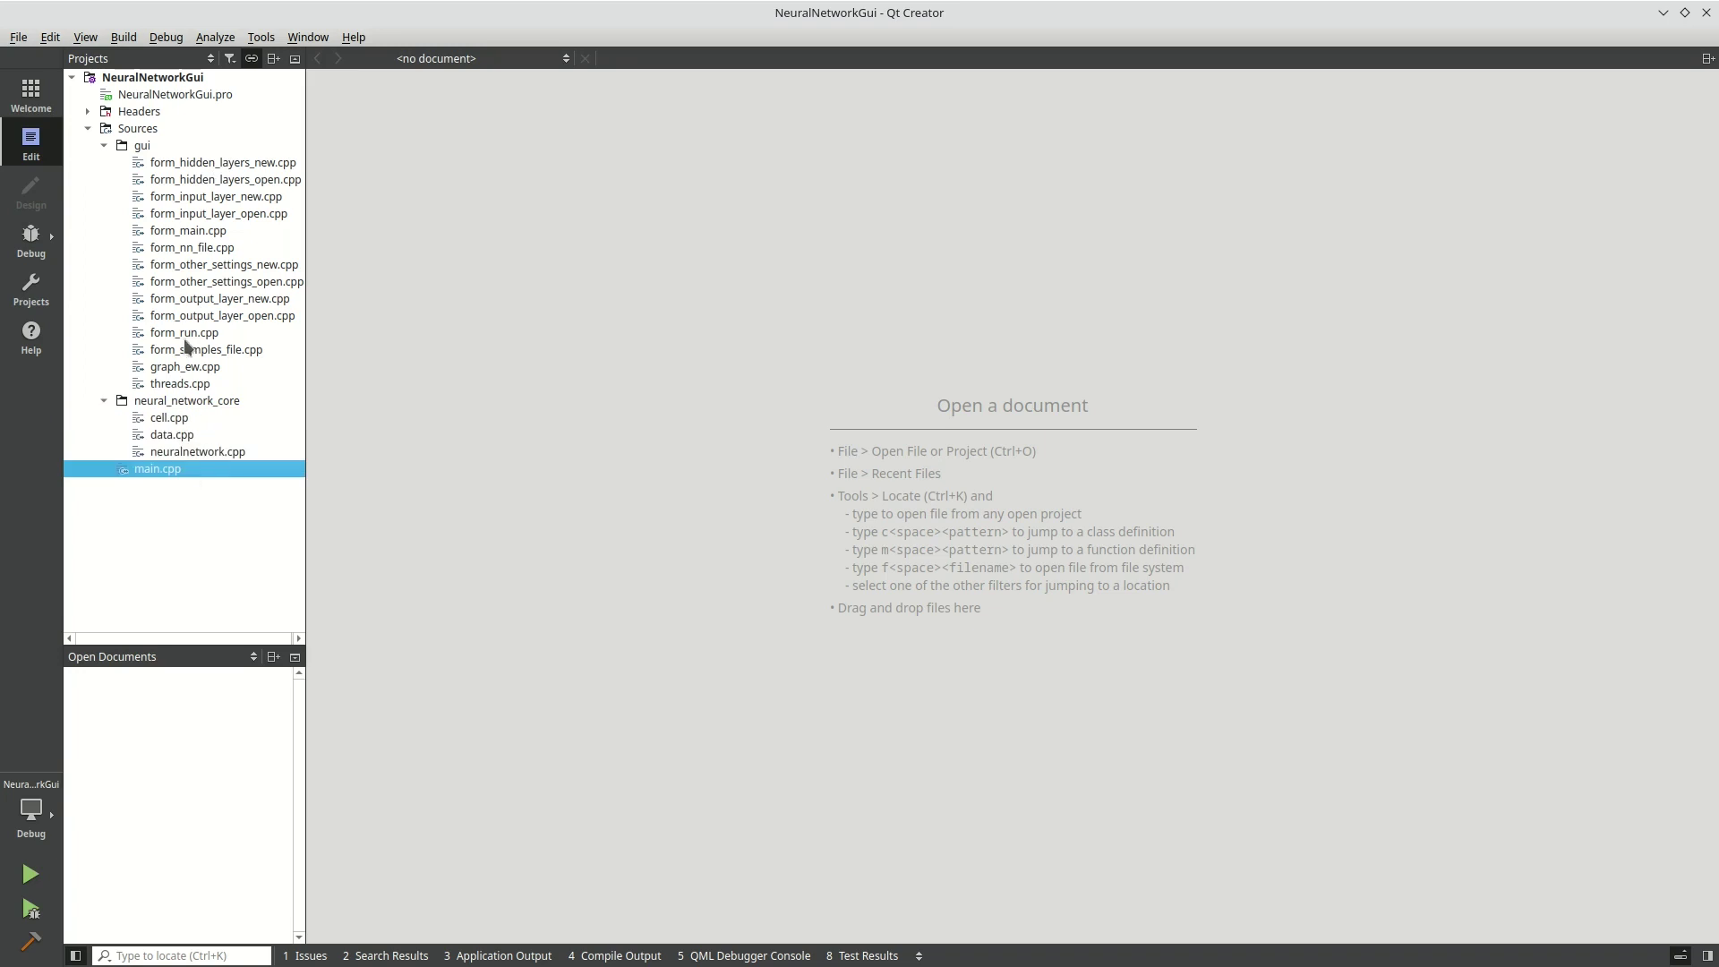
pyautogui.click(103, 146)
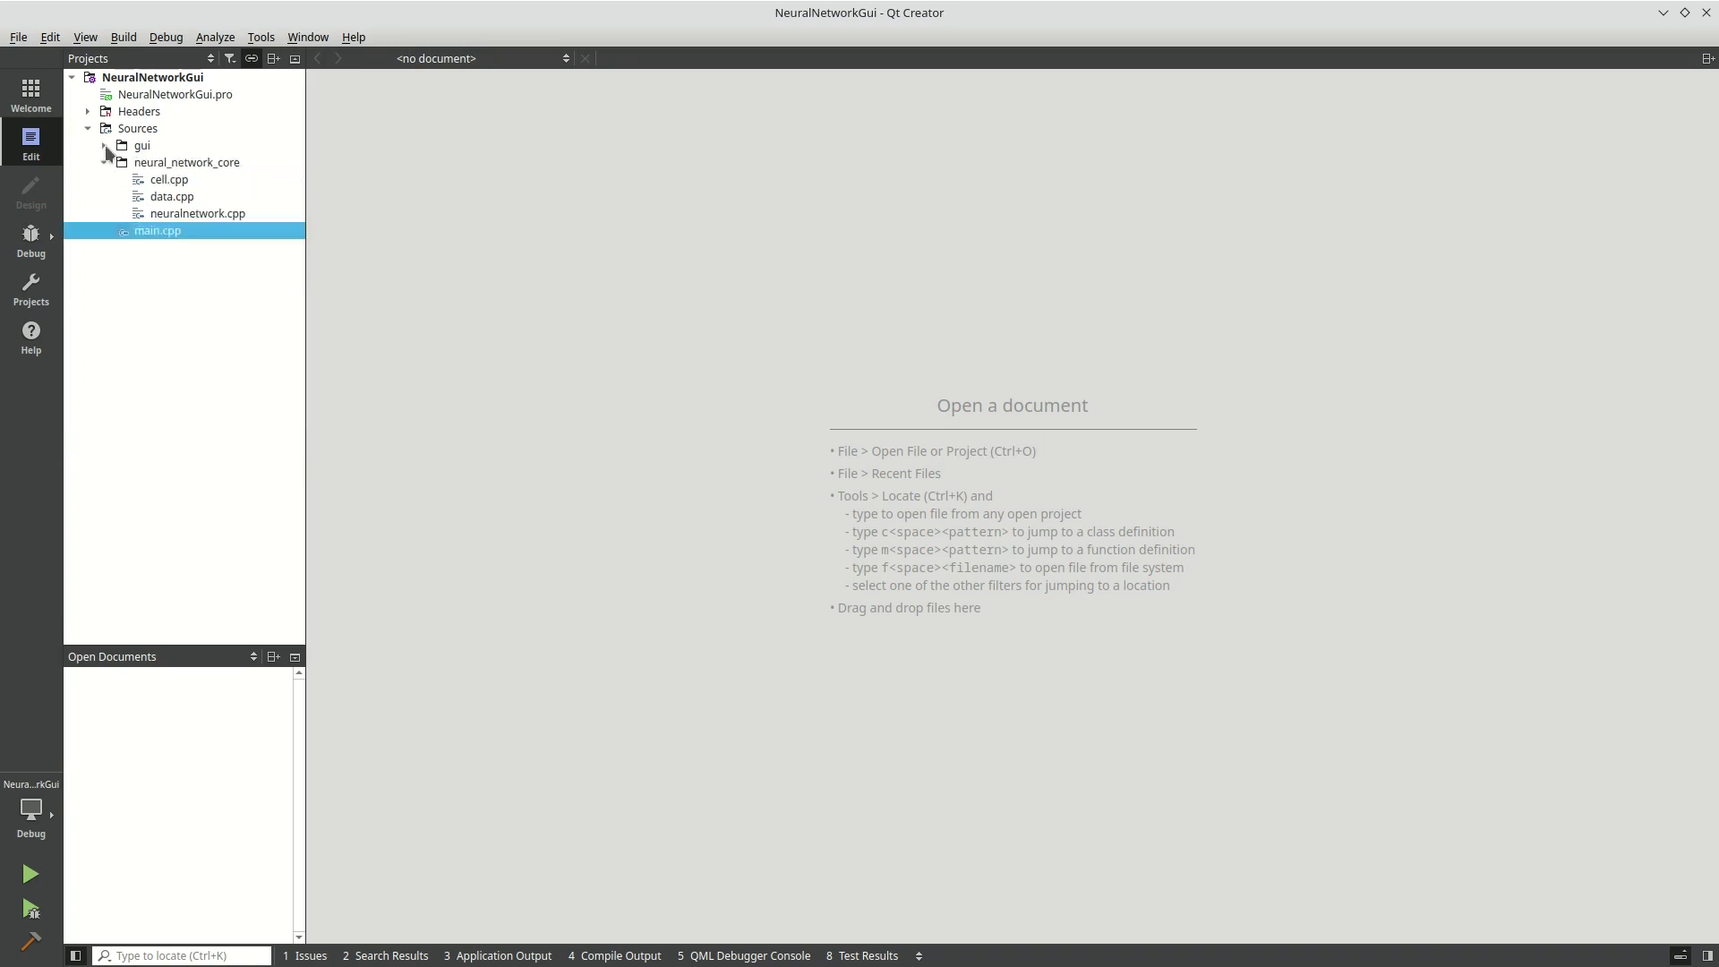
pyautogui.click(104, 163)
pyautogui.click(88, 128)
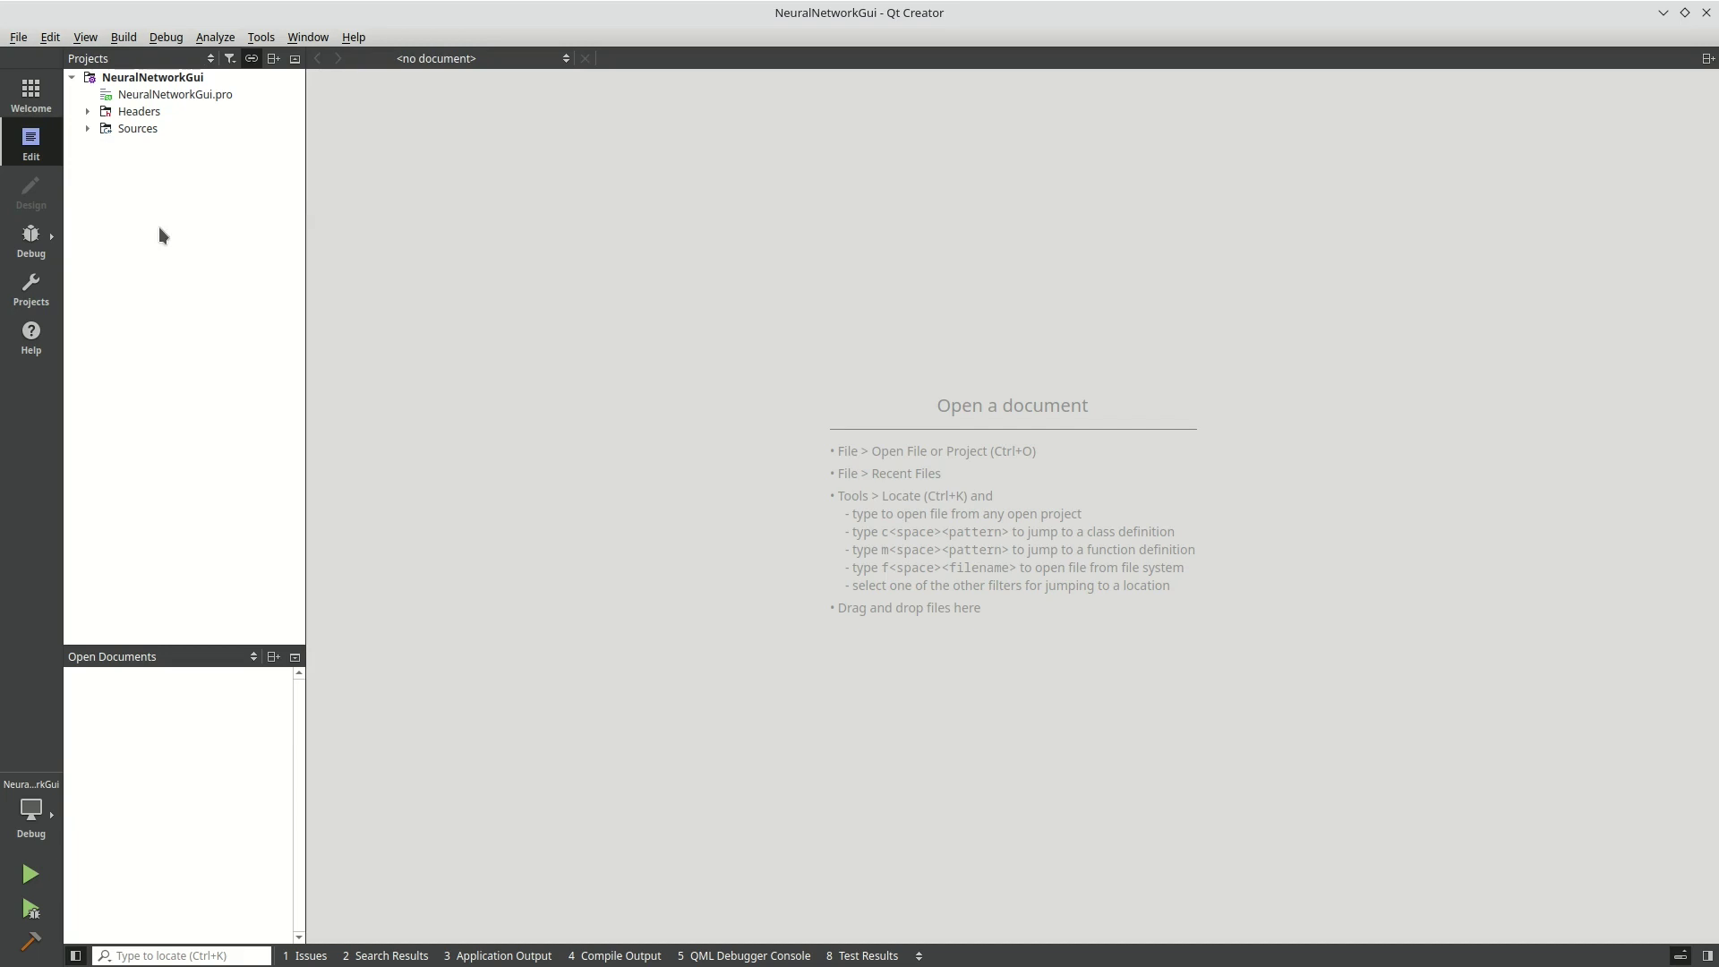
# Build the NeuralNetworkGui project.
pyautogui.click(121, 41)
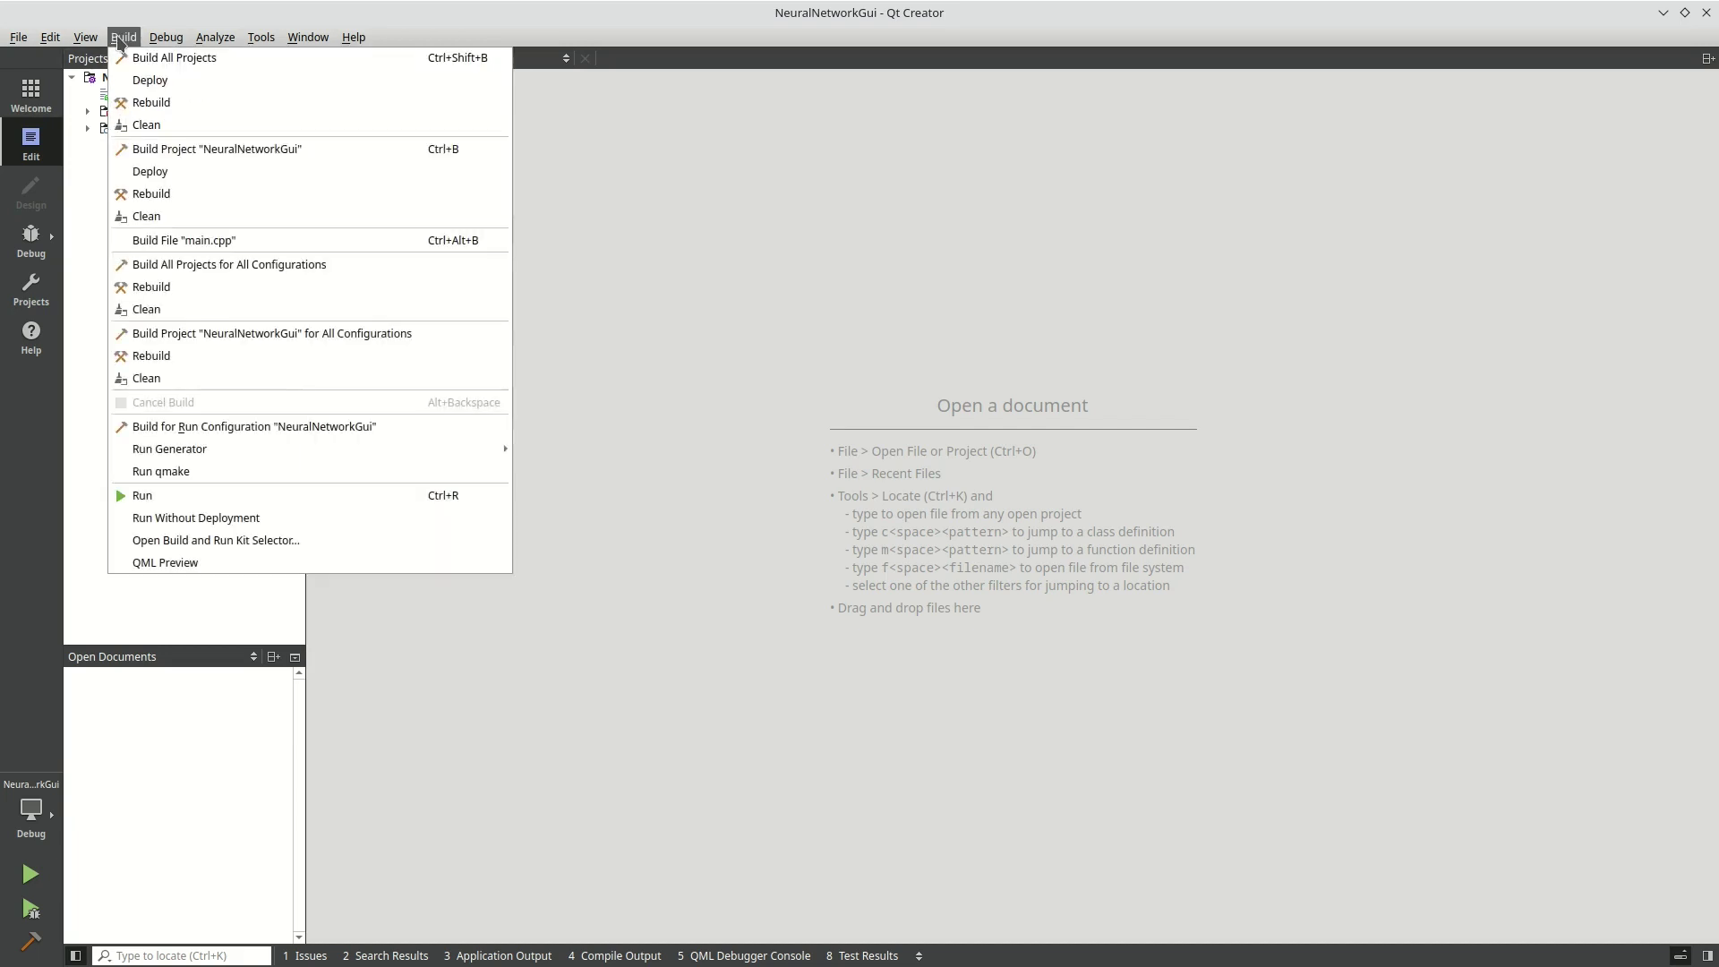
pyautogui.click(154, 154)
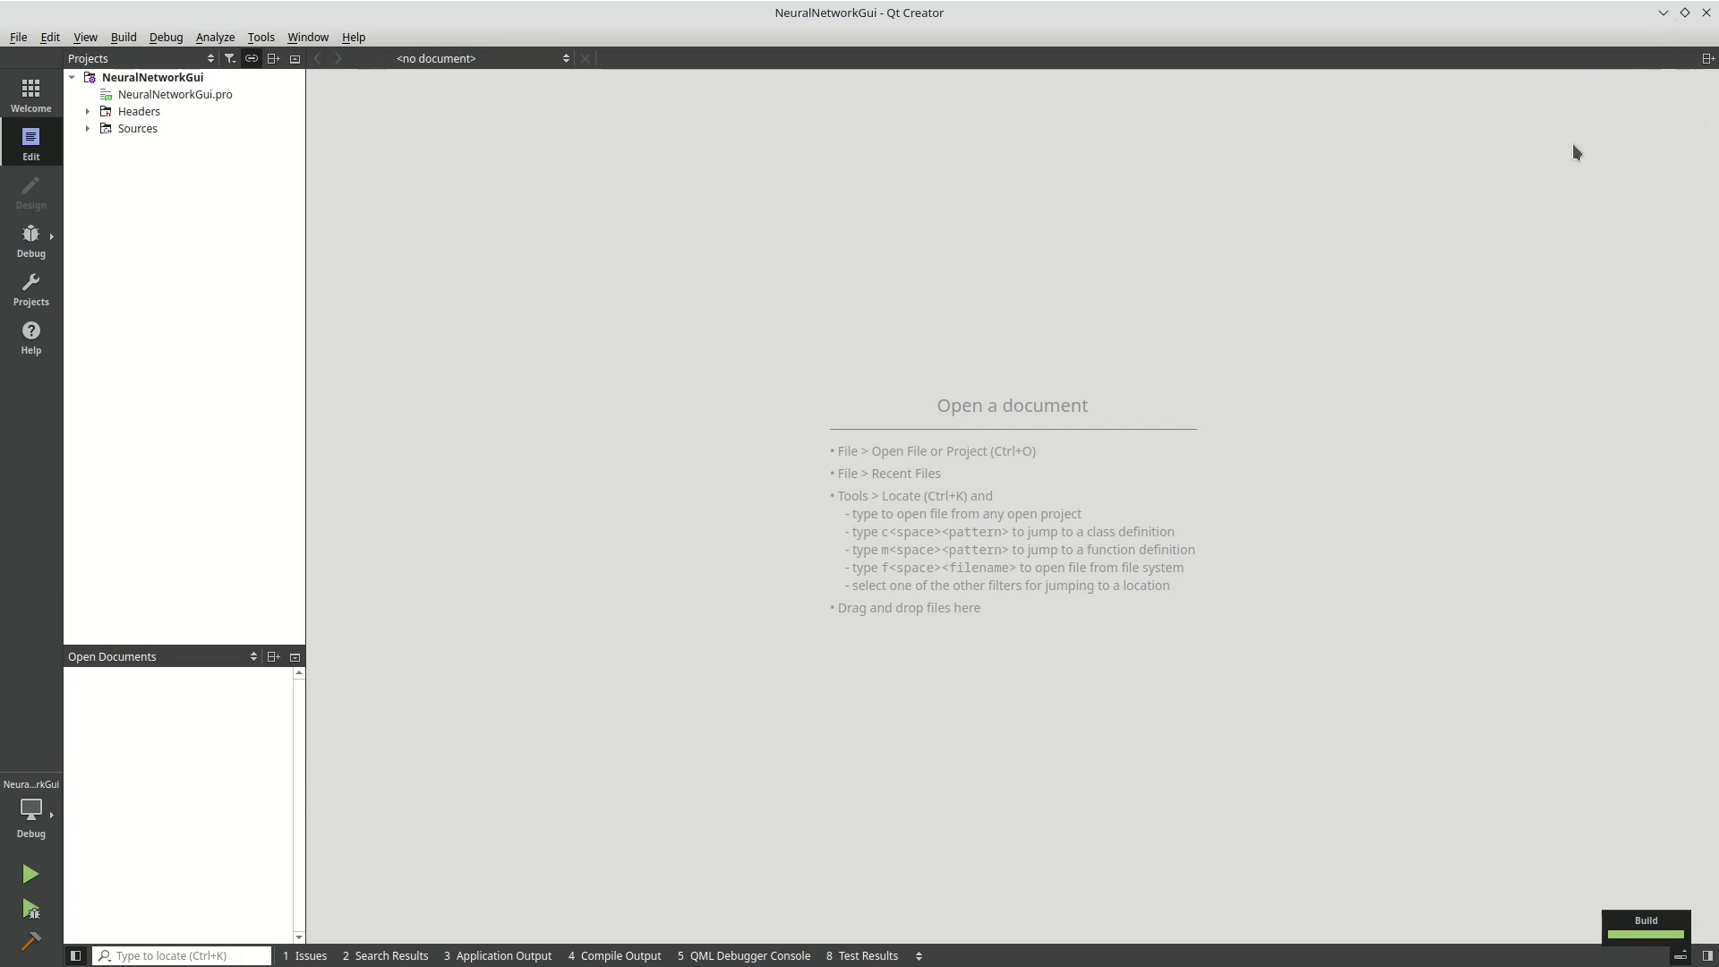
# Open the build-NeuralNetworkGui-Desktop_Qt_5_15_2_GCC_64bit-Debug folder from the desktop and select the NeuralNetworkGui executable.
pyautogui.click(1663, 14)
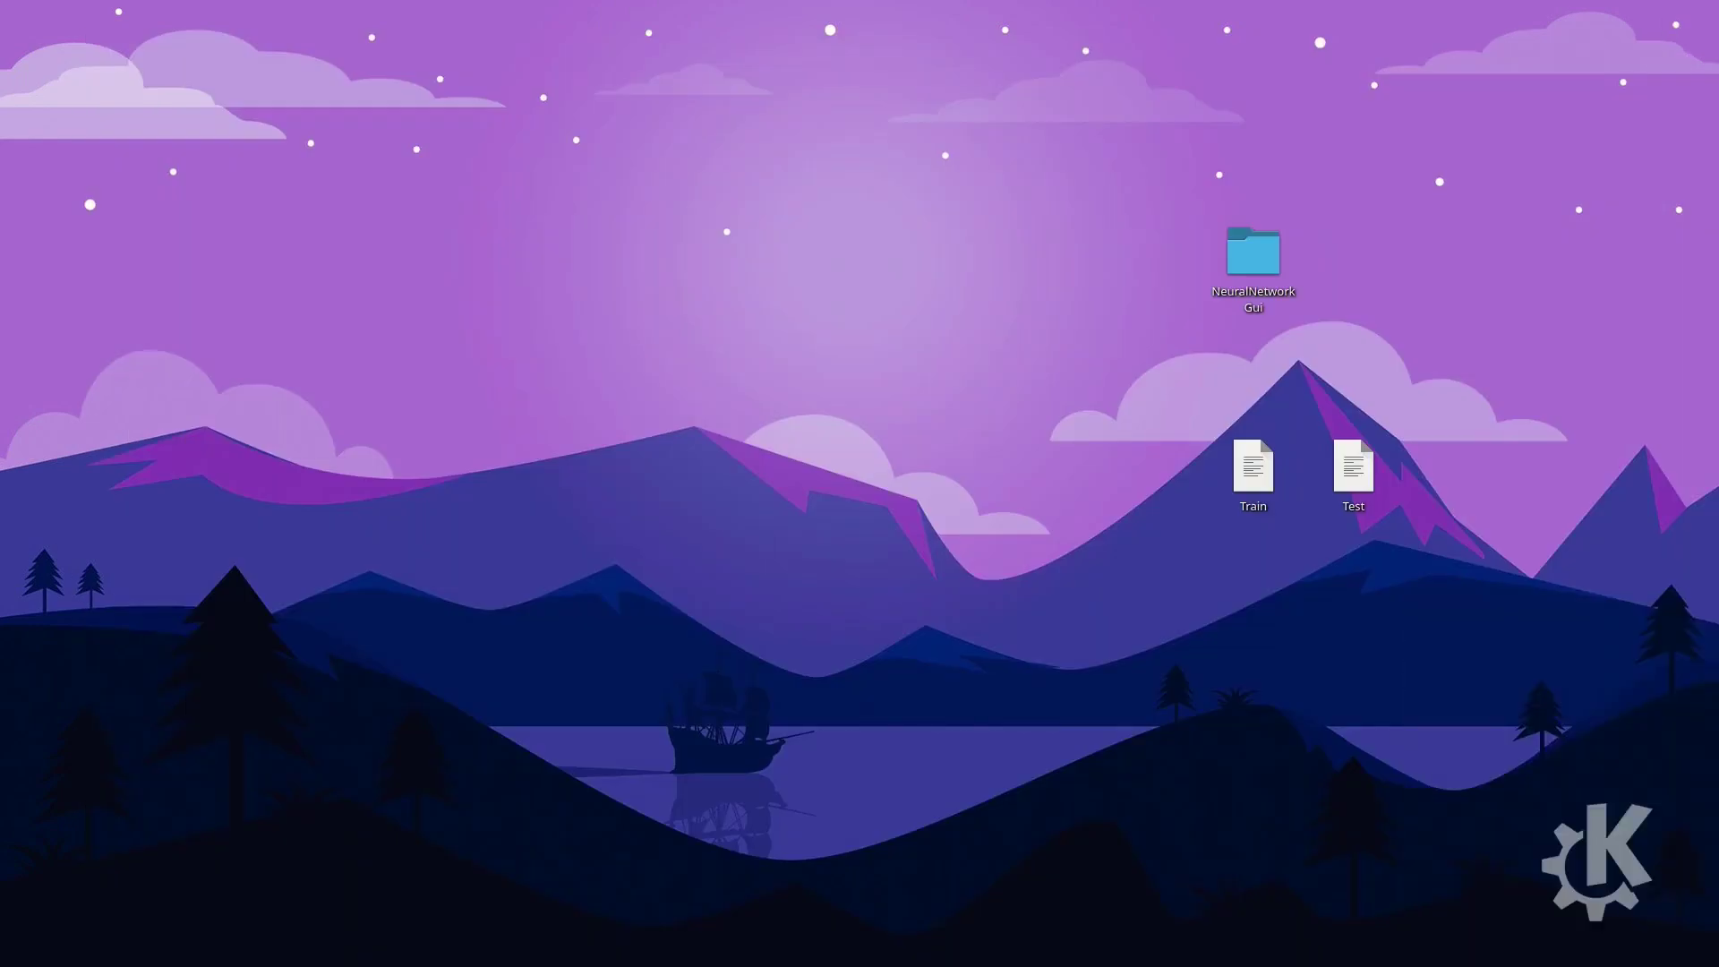
pyautogui.moveTo(1320, 320); pyautogui.dragTo(1356, 285)
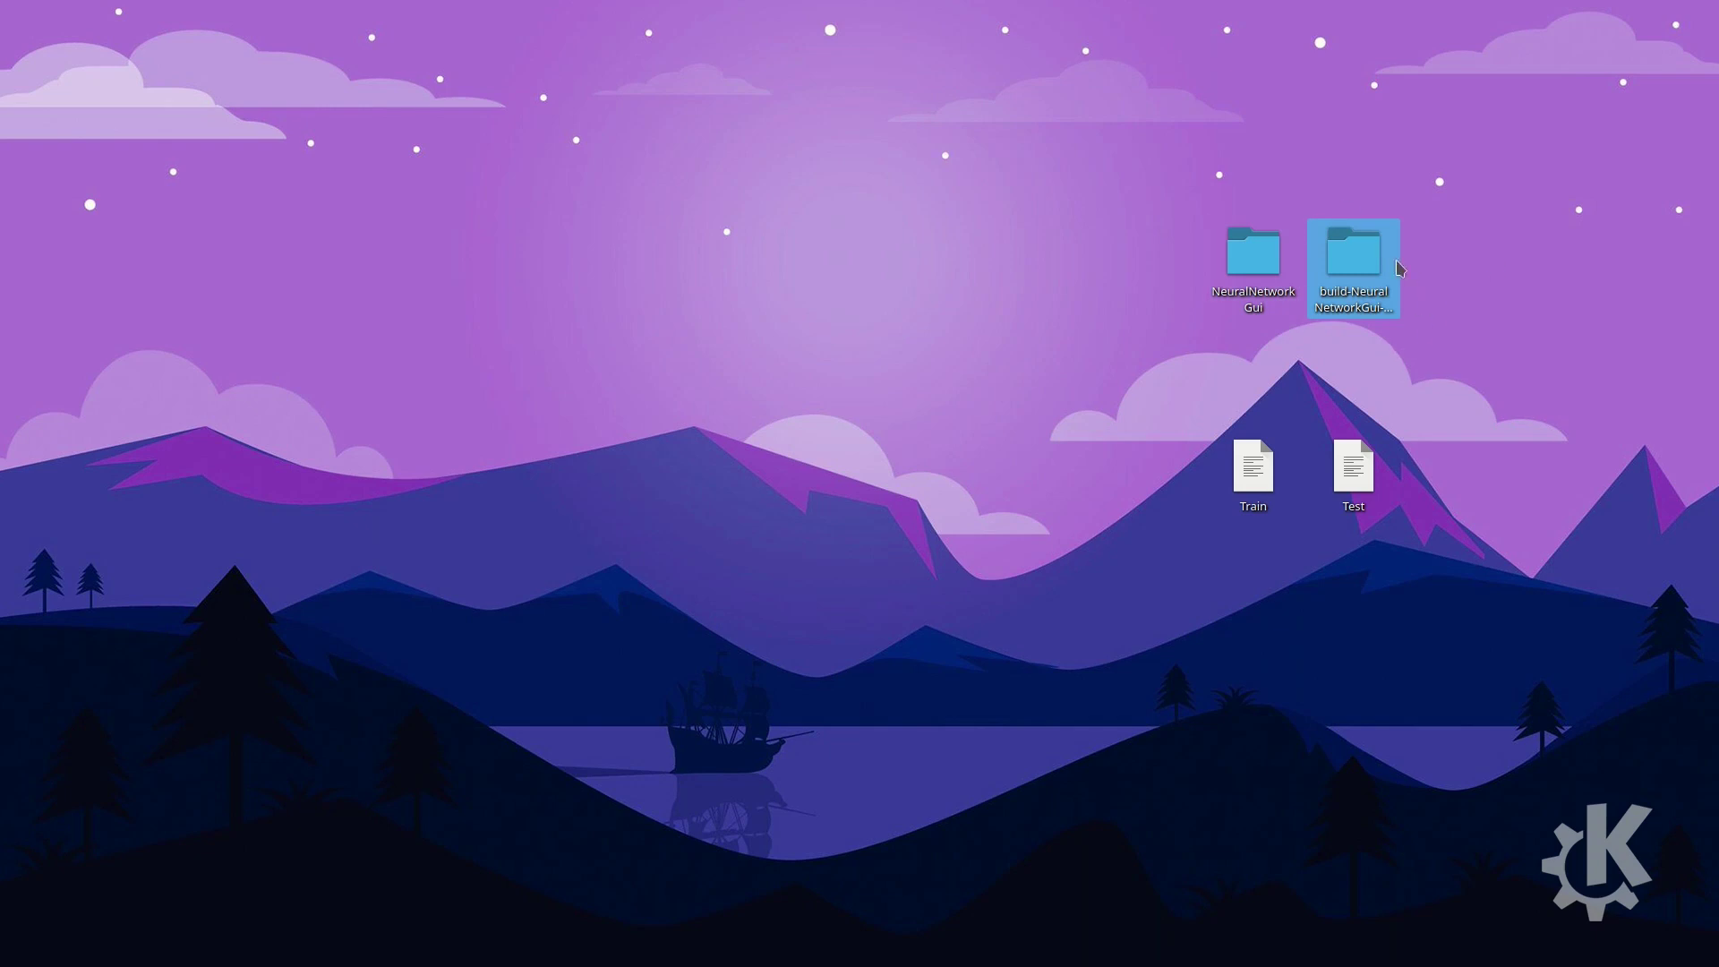
pyautogui.click(1359, 302)
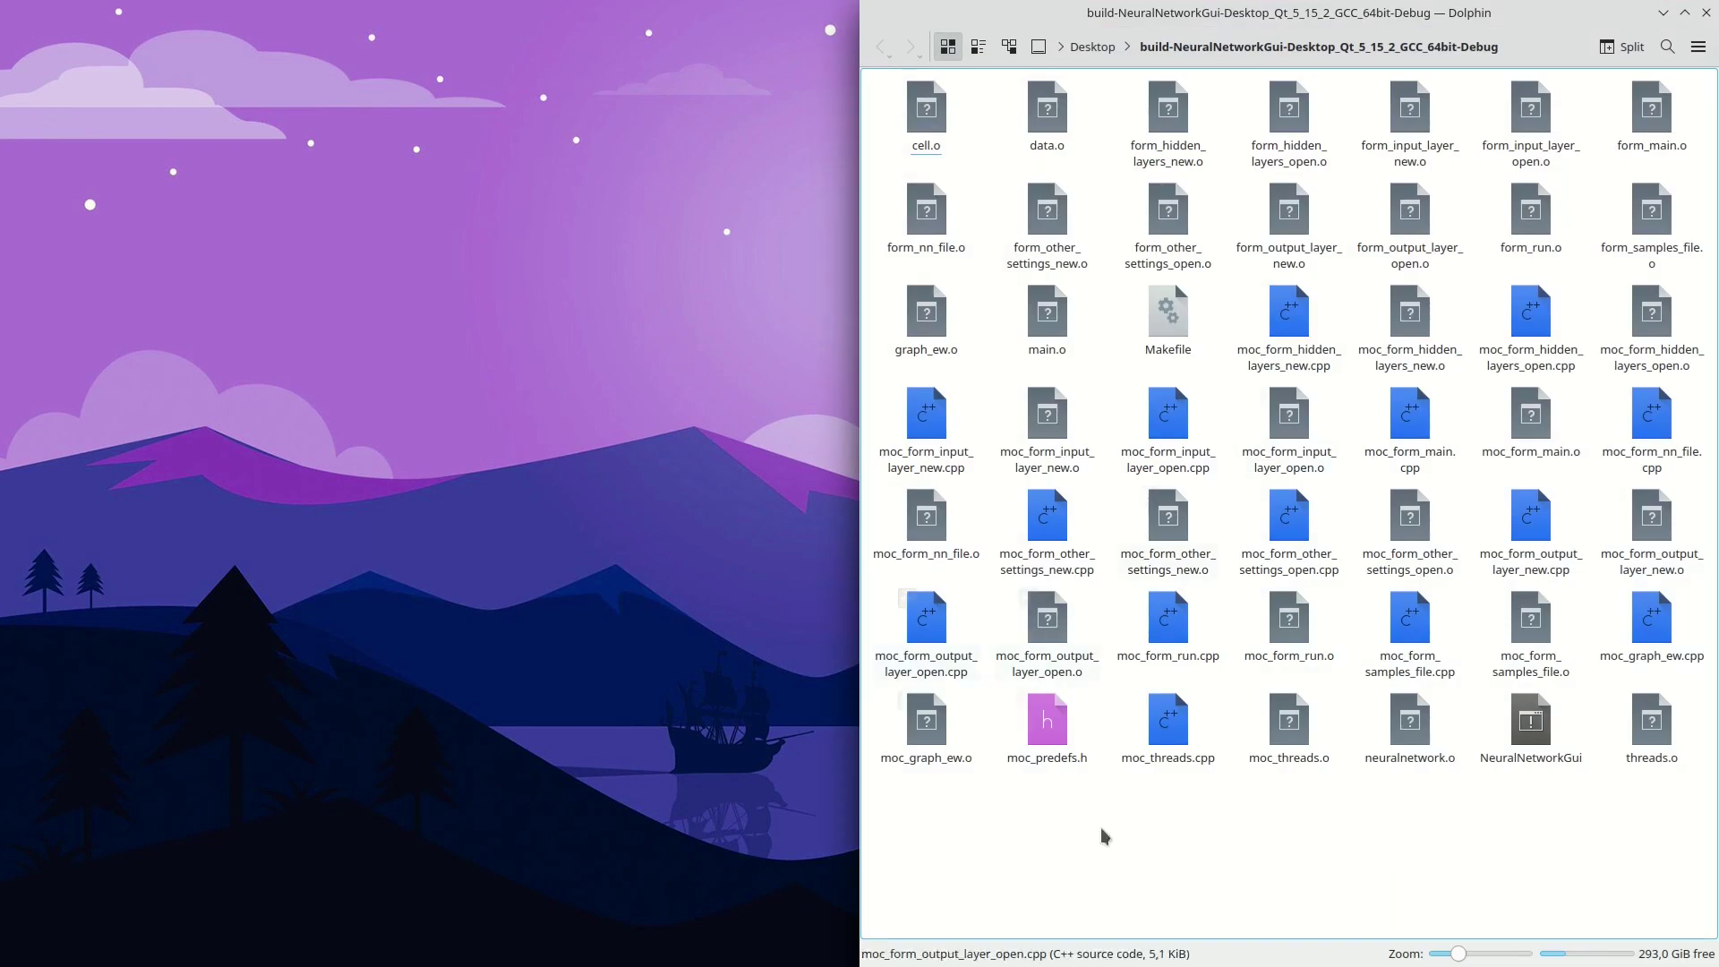
pyautogui.click(1545, 745)
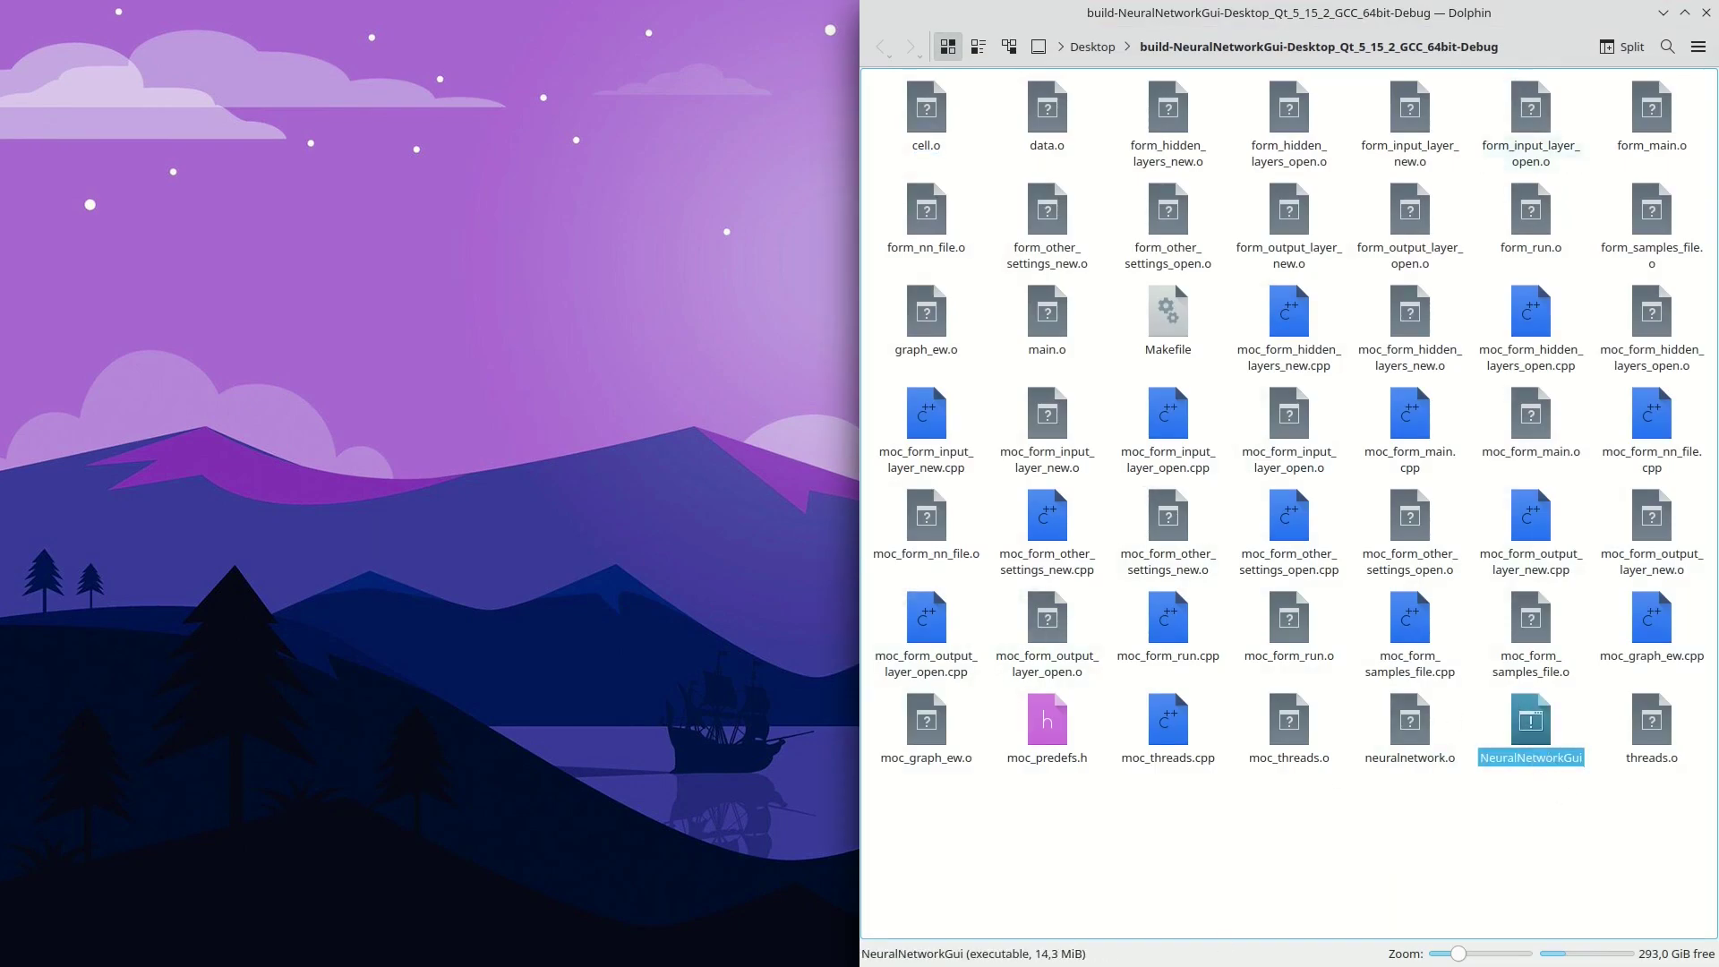
# Close the build folder window, run the NeuralNetworkGui project and minimize Qt Creator to leave the application window on the desktop.
pyautogui.click(1706, 14)
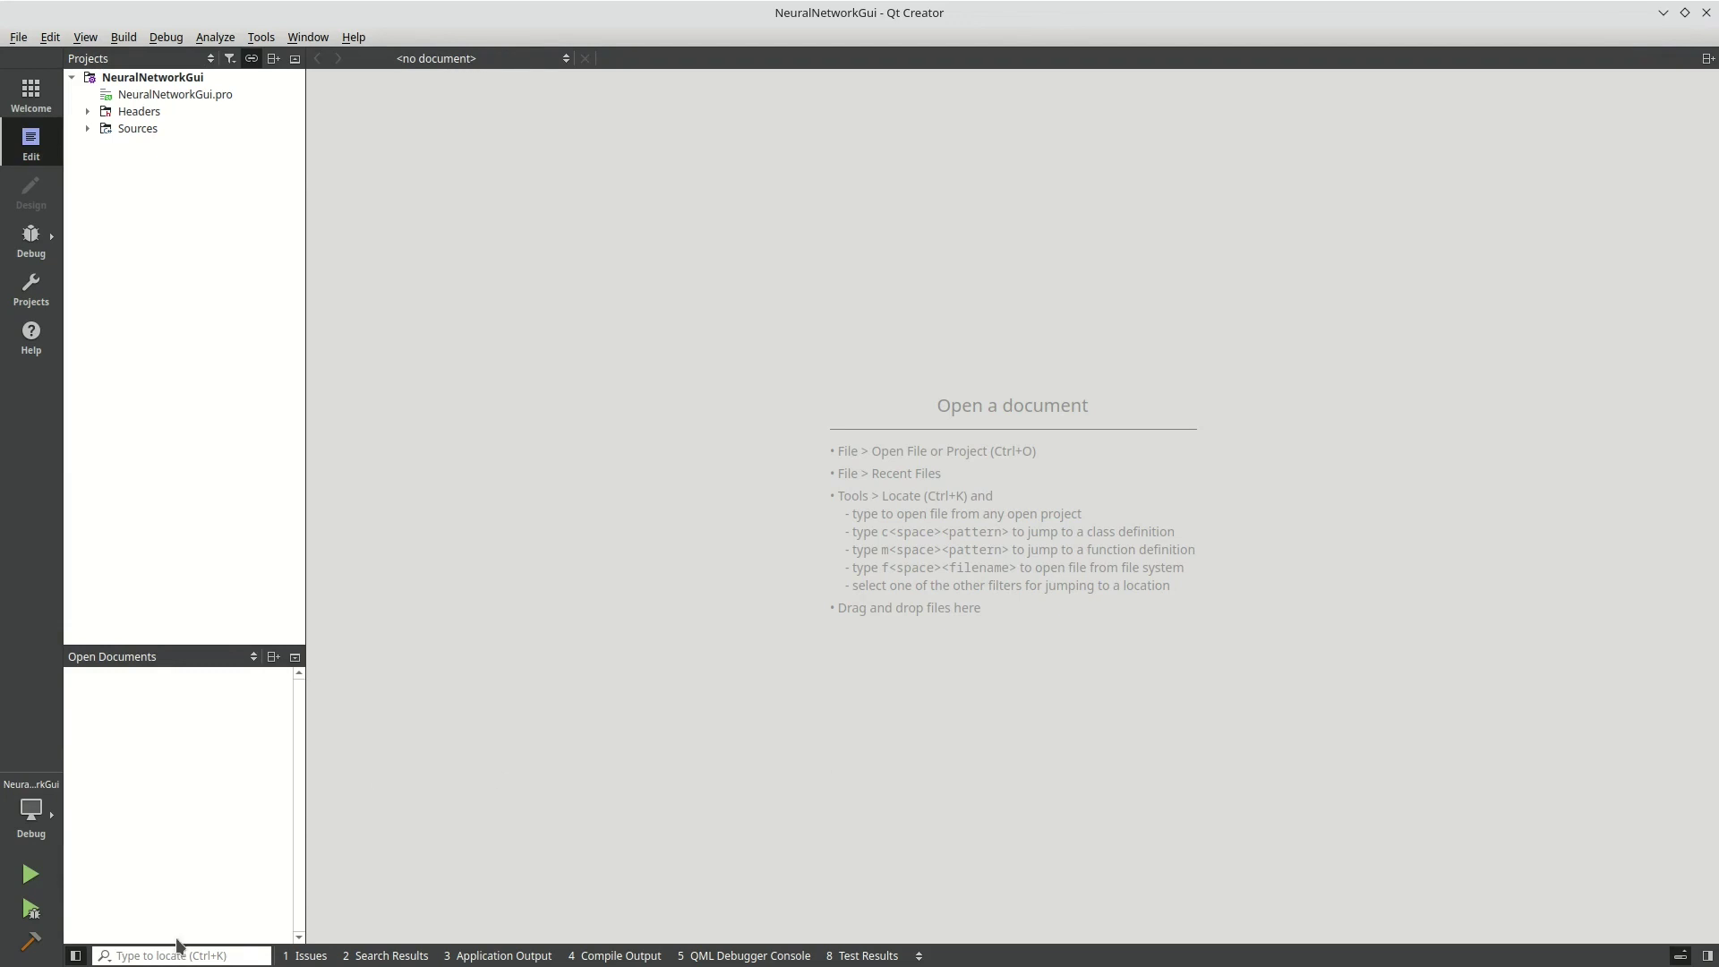
pyautogui.click(32, 882)
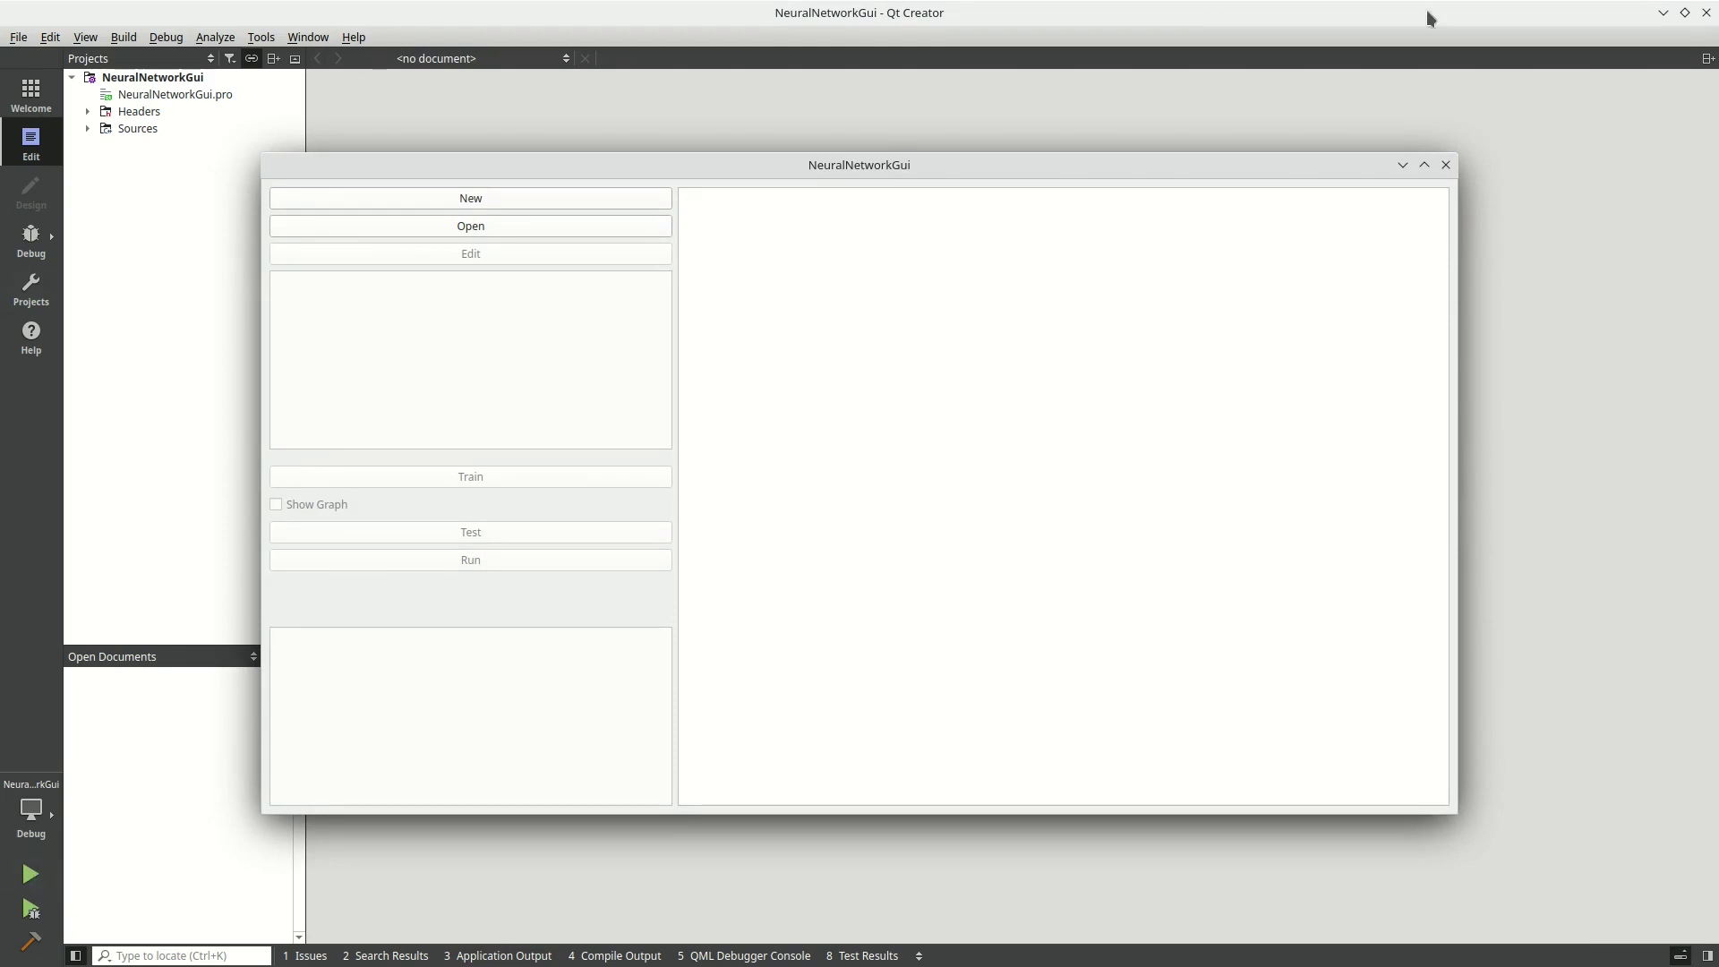
pyautogui.click(1663, 12)
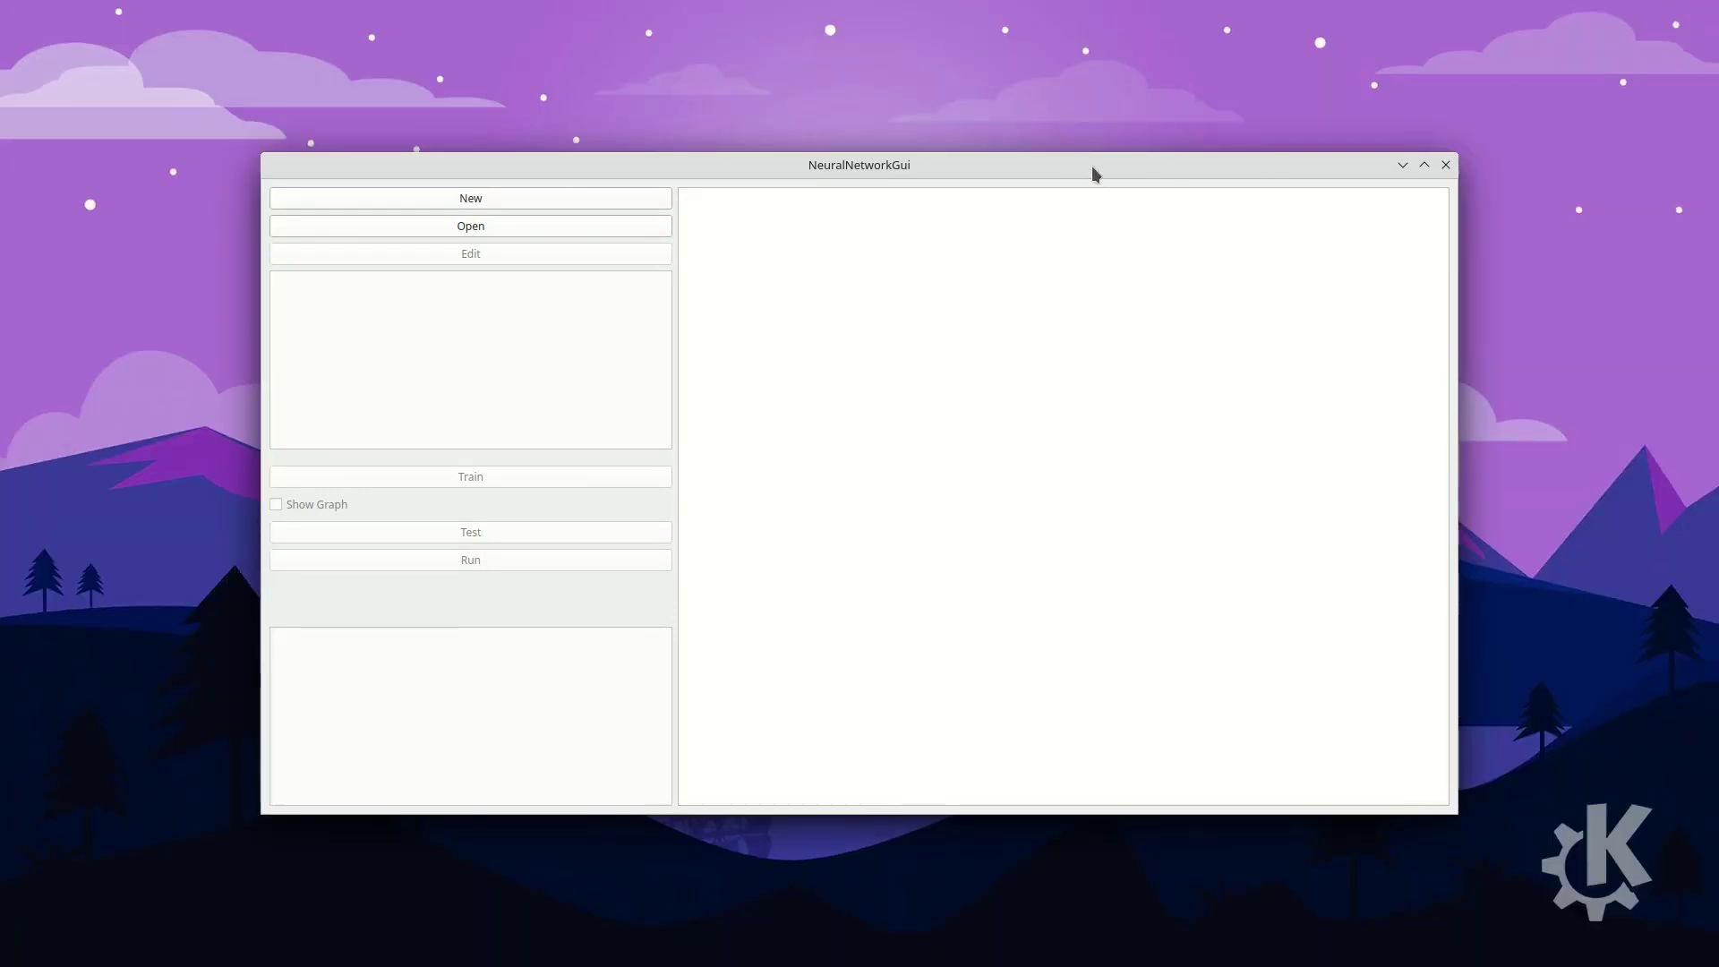
pyautogui.moveTo(1094, 170); pyautogui.dragTo(1094, 153)
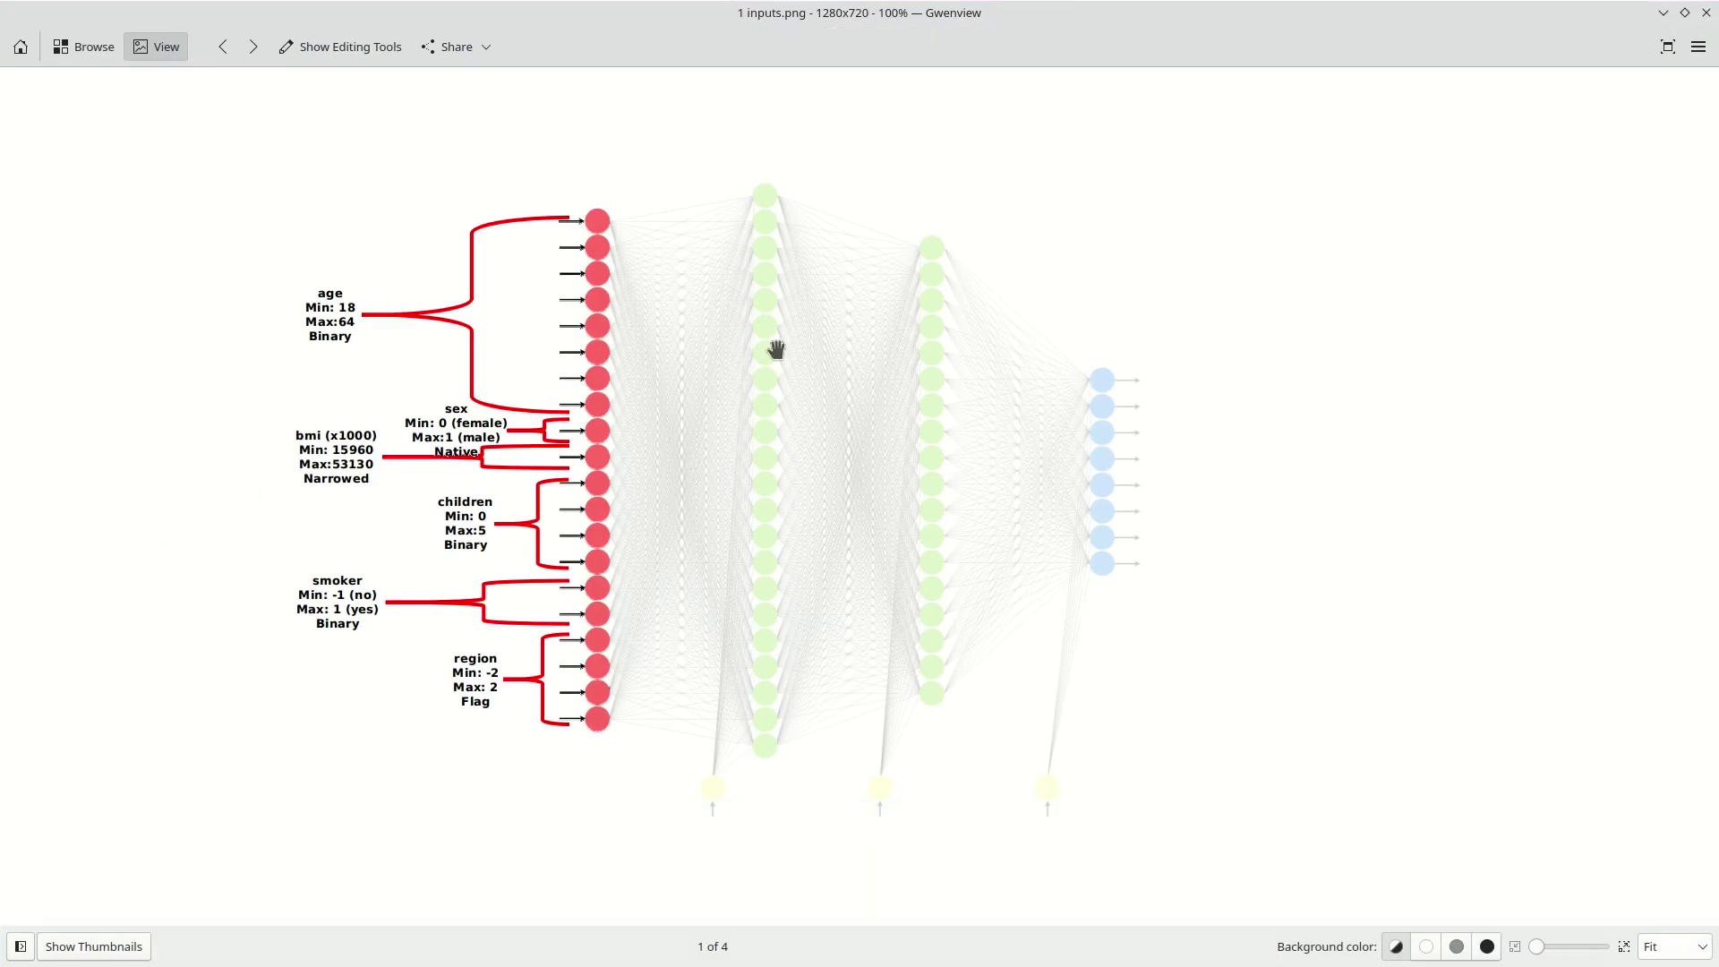
# Look through the four network diagram images in Gwenview, from 1 inputs.png to 4 Outputs.png, and return to the first.
pyautogui.click(253, 49)
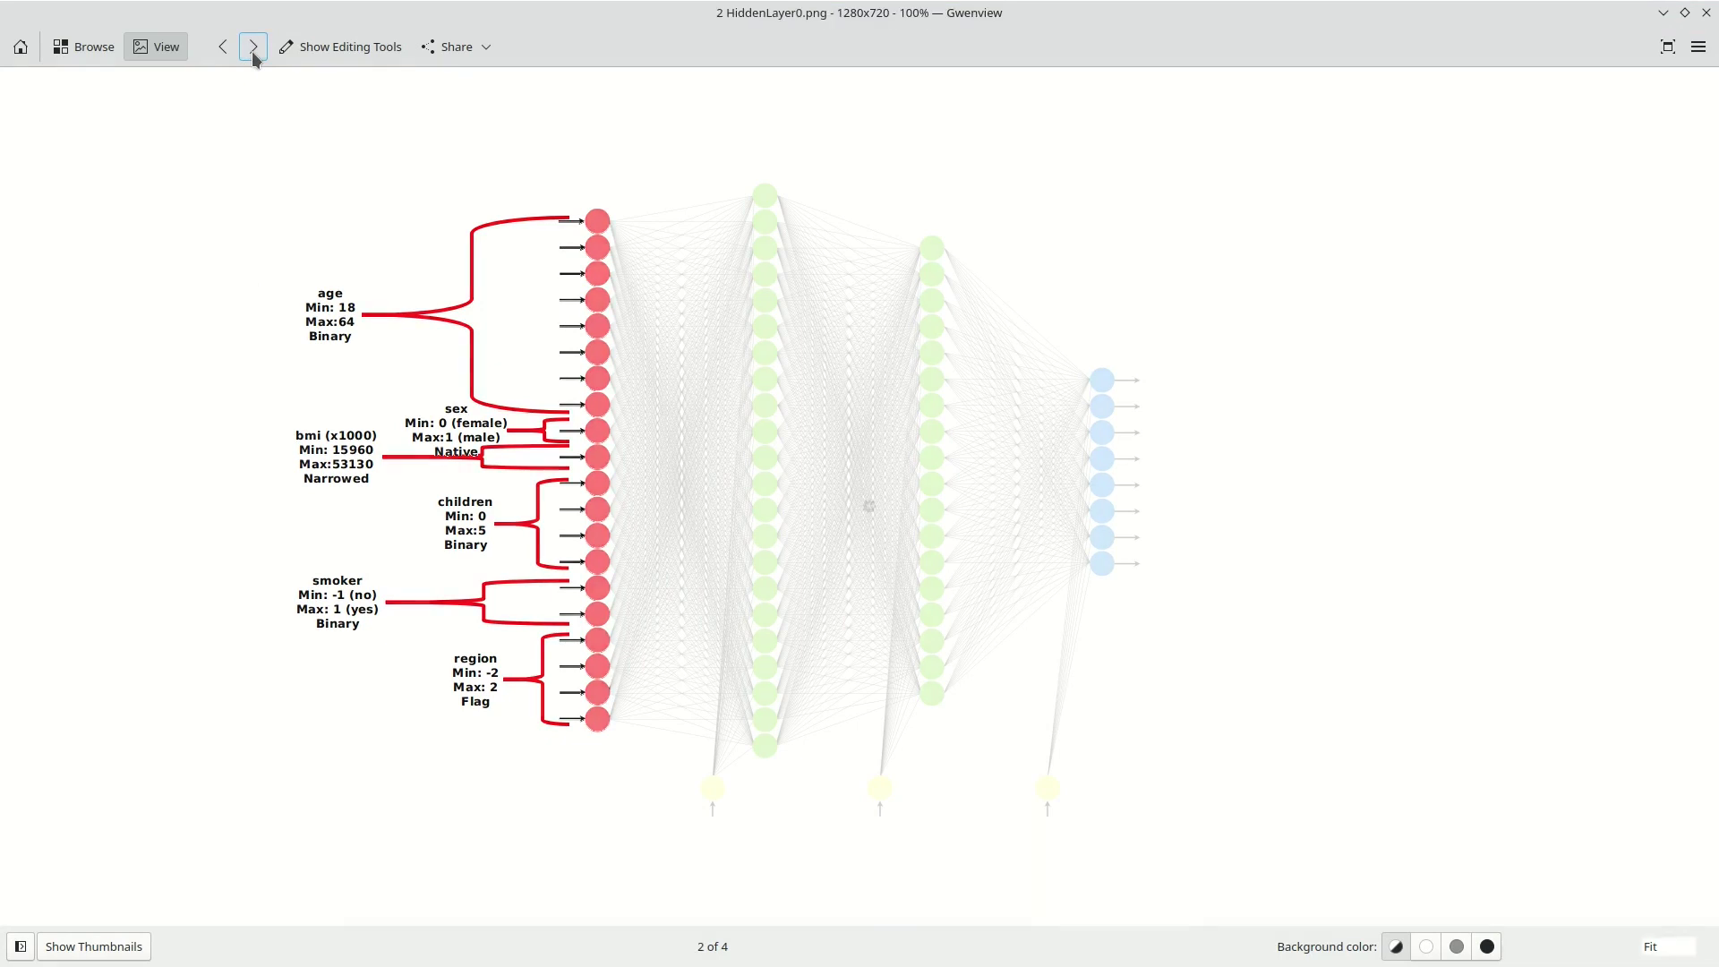
pyautogui.click(253, 51)
pyautogui.click(254, 49)
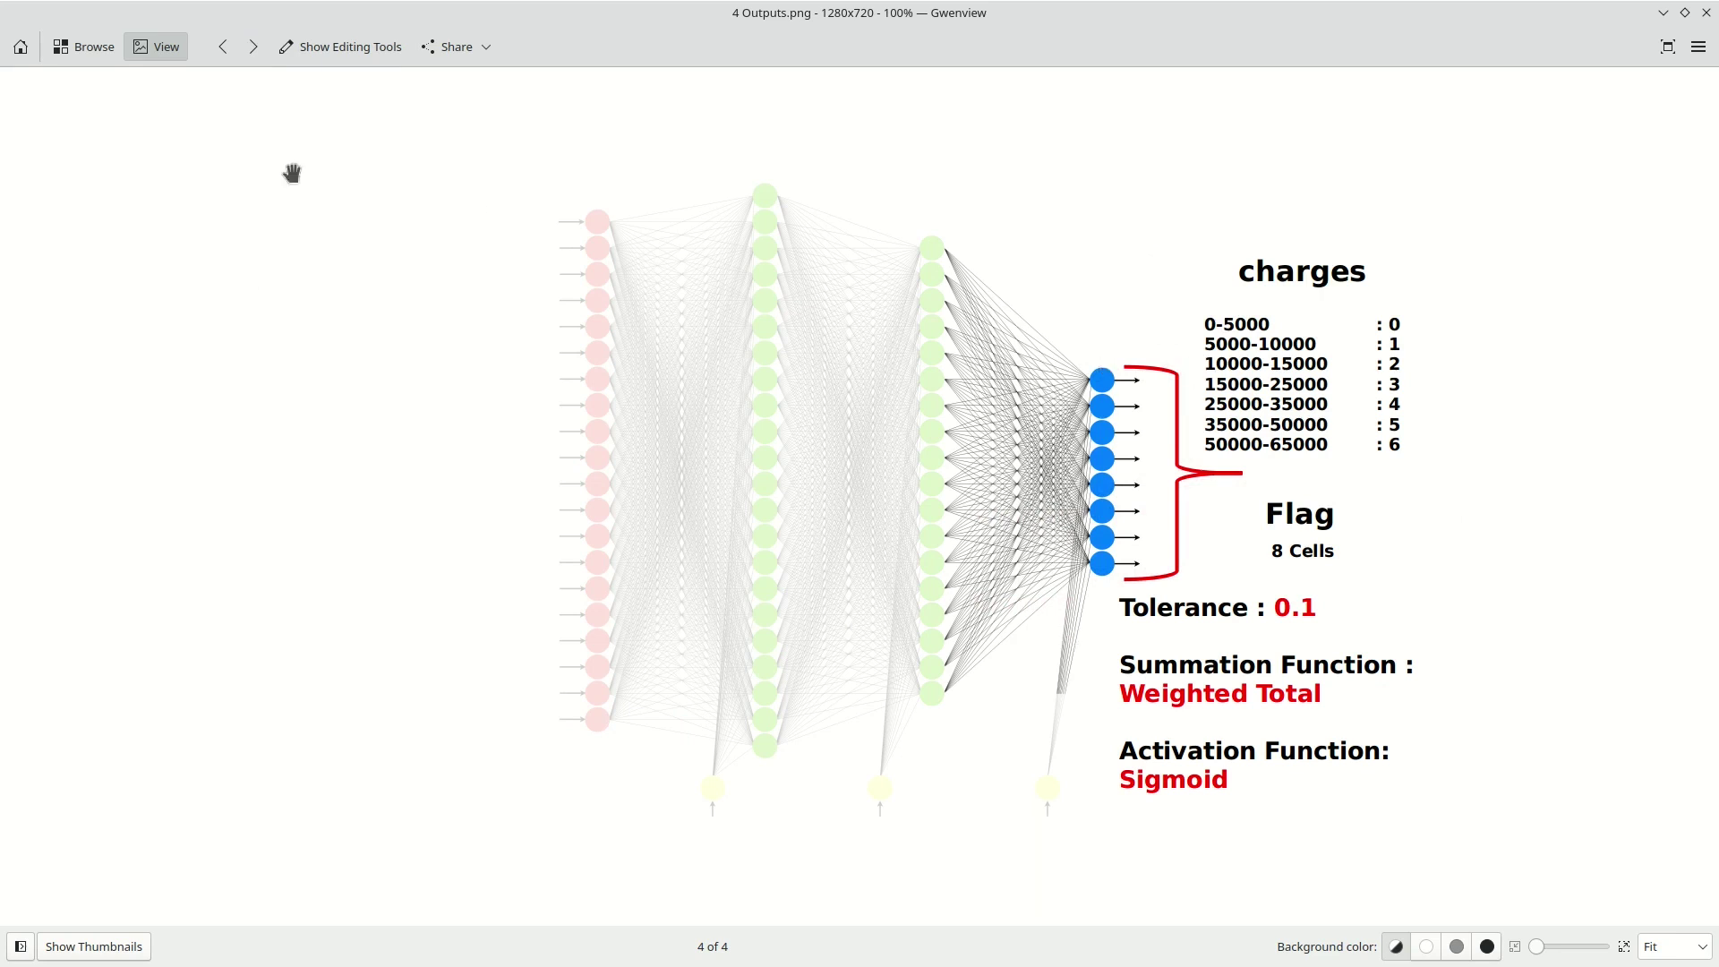
pyautogui.click(222, 50)
pyautogui.click(222, 50)
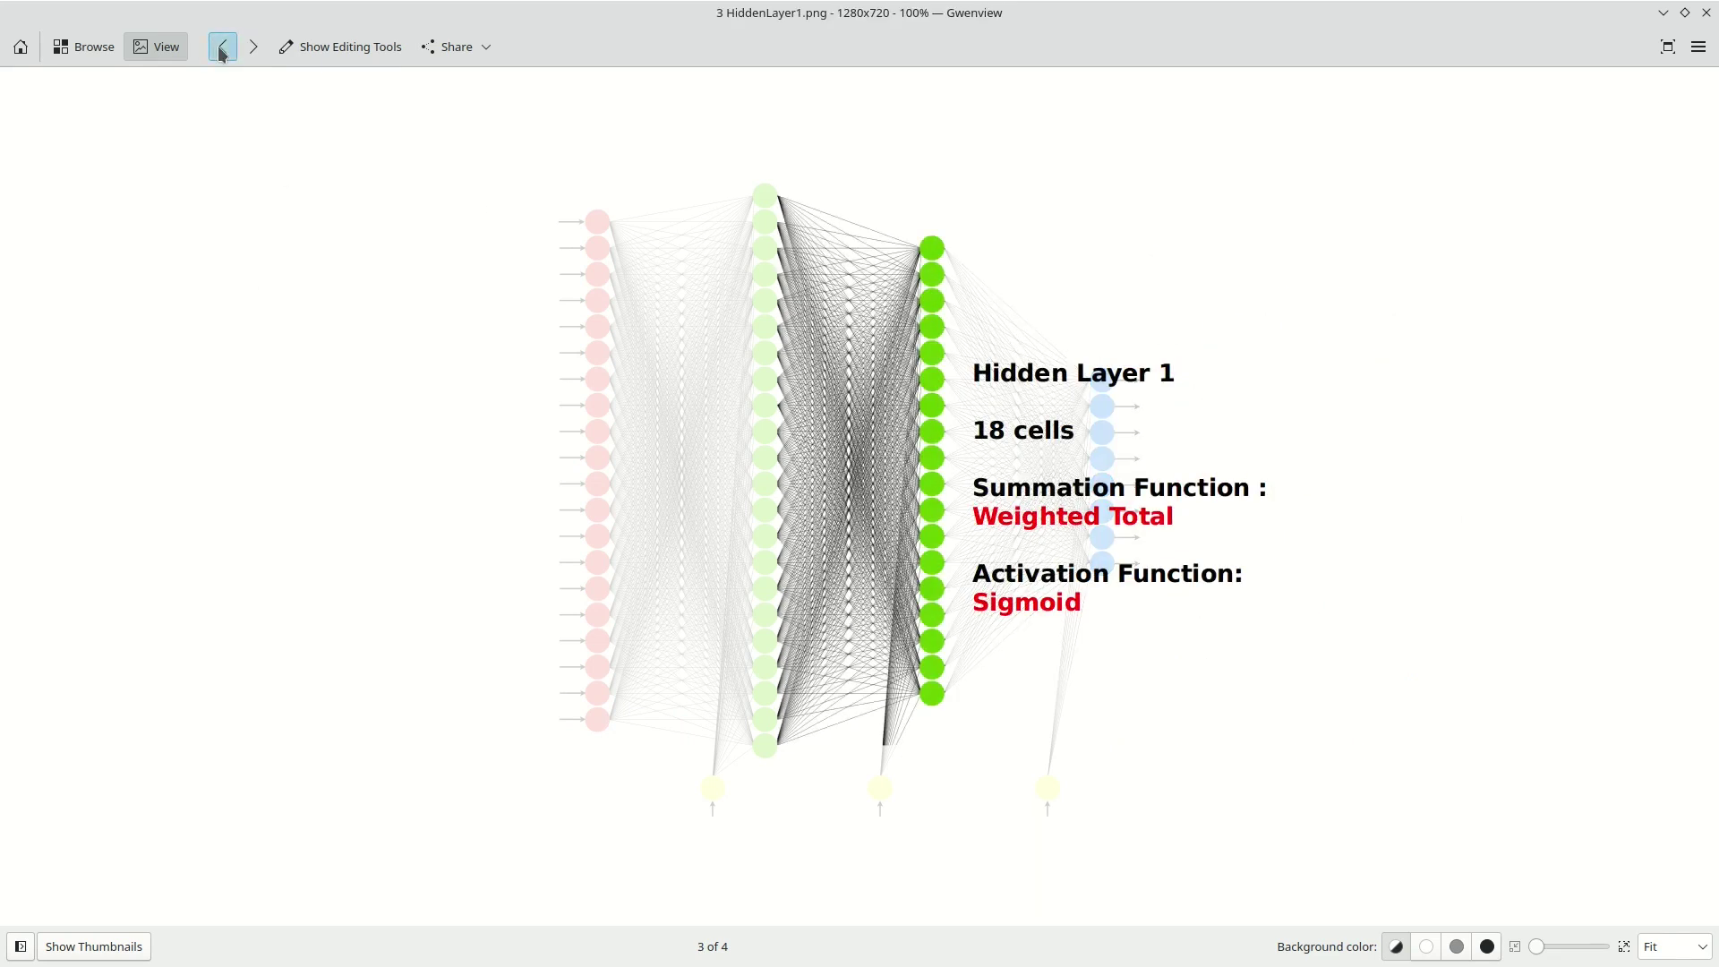
pyautogui.click(222, 50)
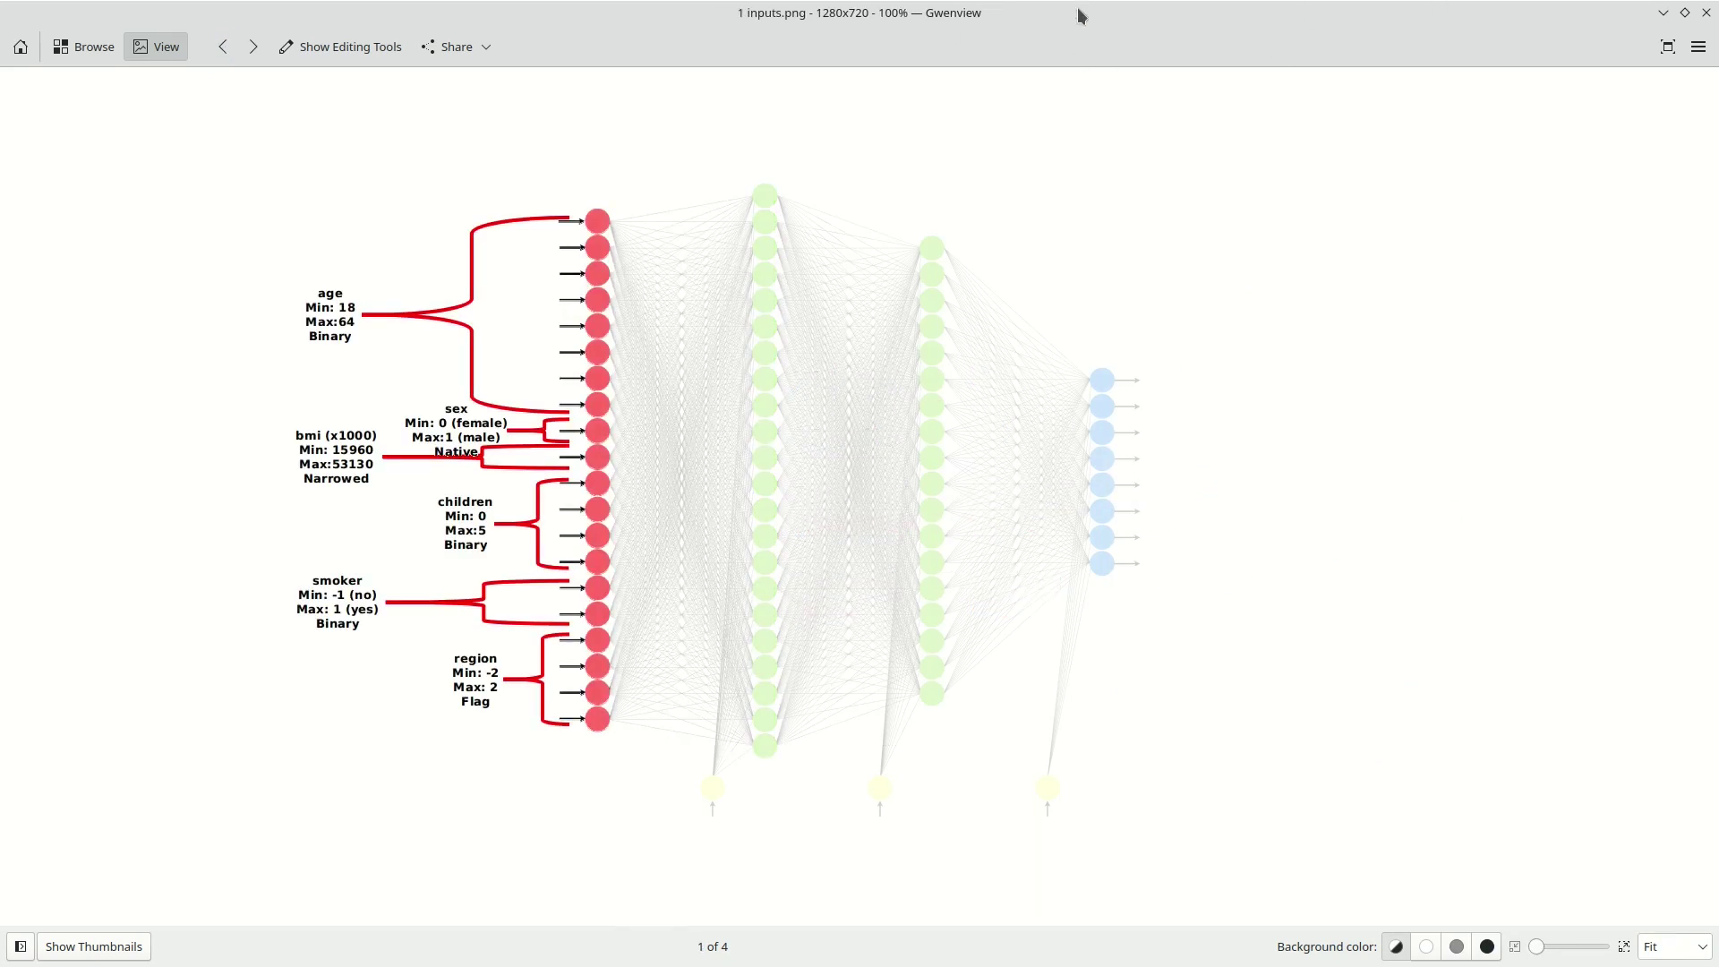
# Arrange the inputs diagram in a narrow window at 100% zoom beside the NeuralNetworkGui window.
pyautogui.press('super+Left')
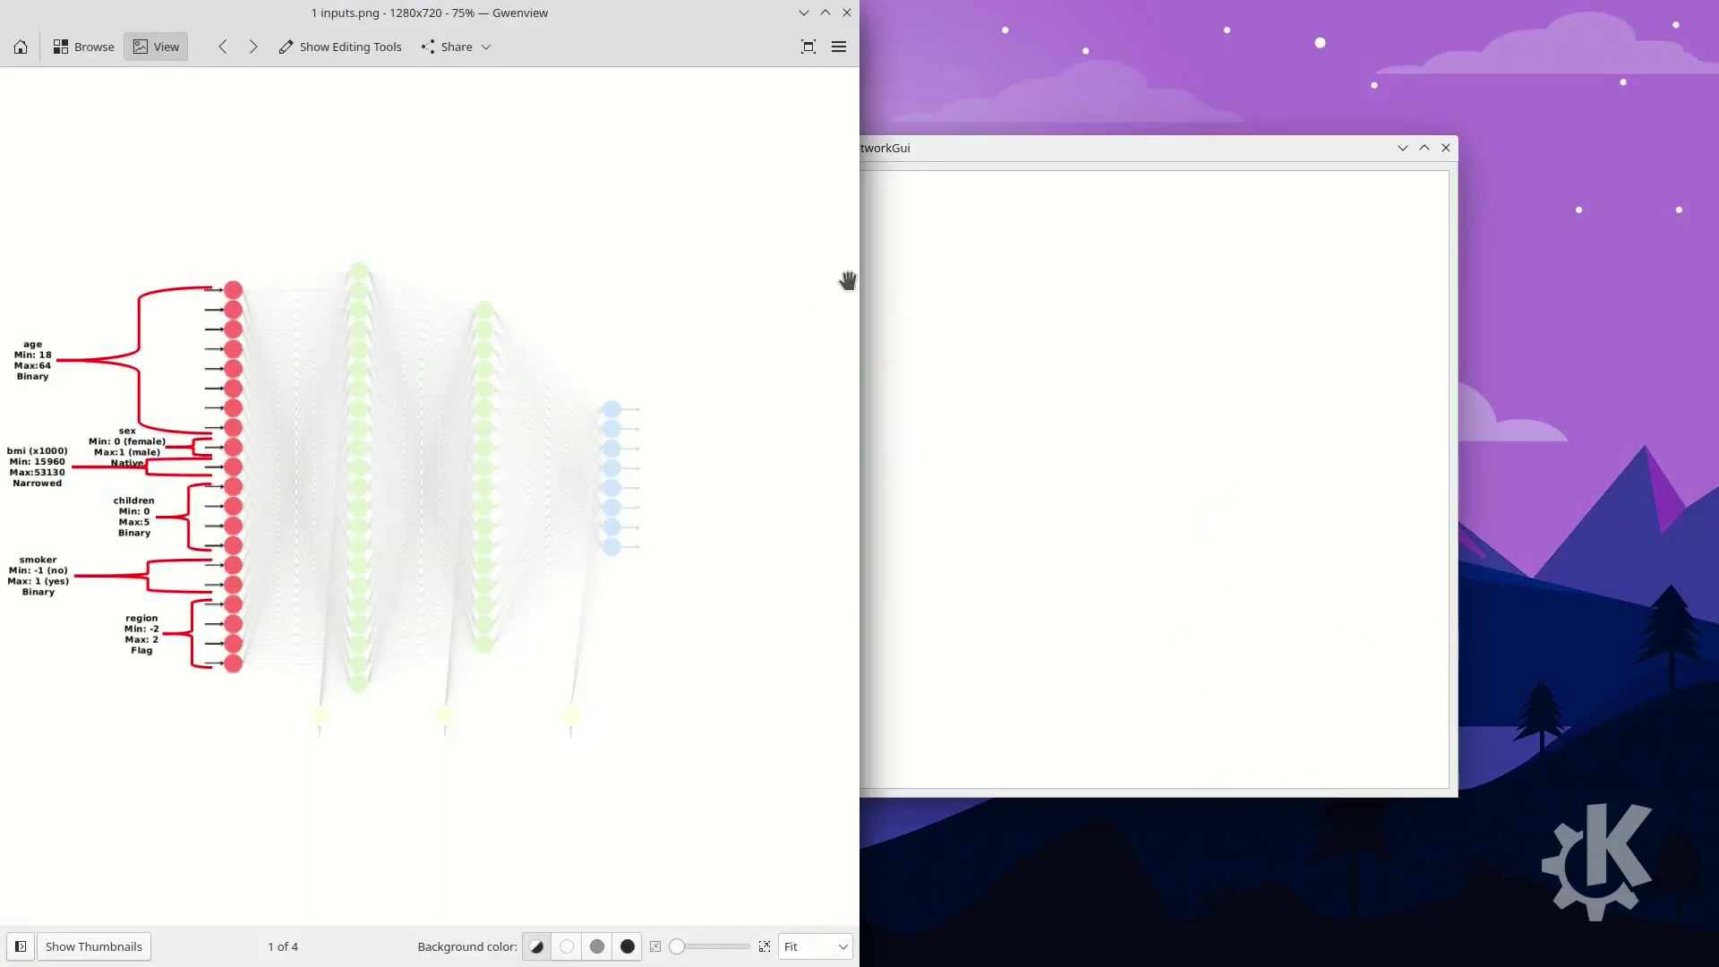
pyautogui.moveTo(858, 272); pyautogui.dragTo(490, 278)
pyautogui.scroll(3, 246, 460)
pyautogui.moveTo(580, 148); pyautogui.dragTo(827, 158)
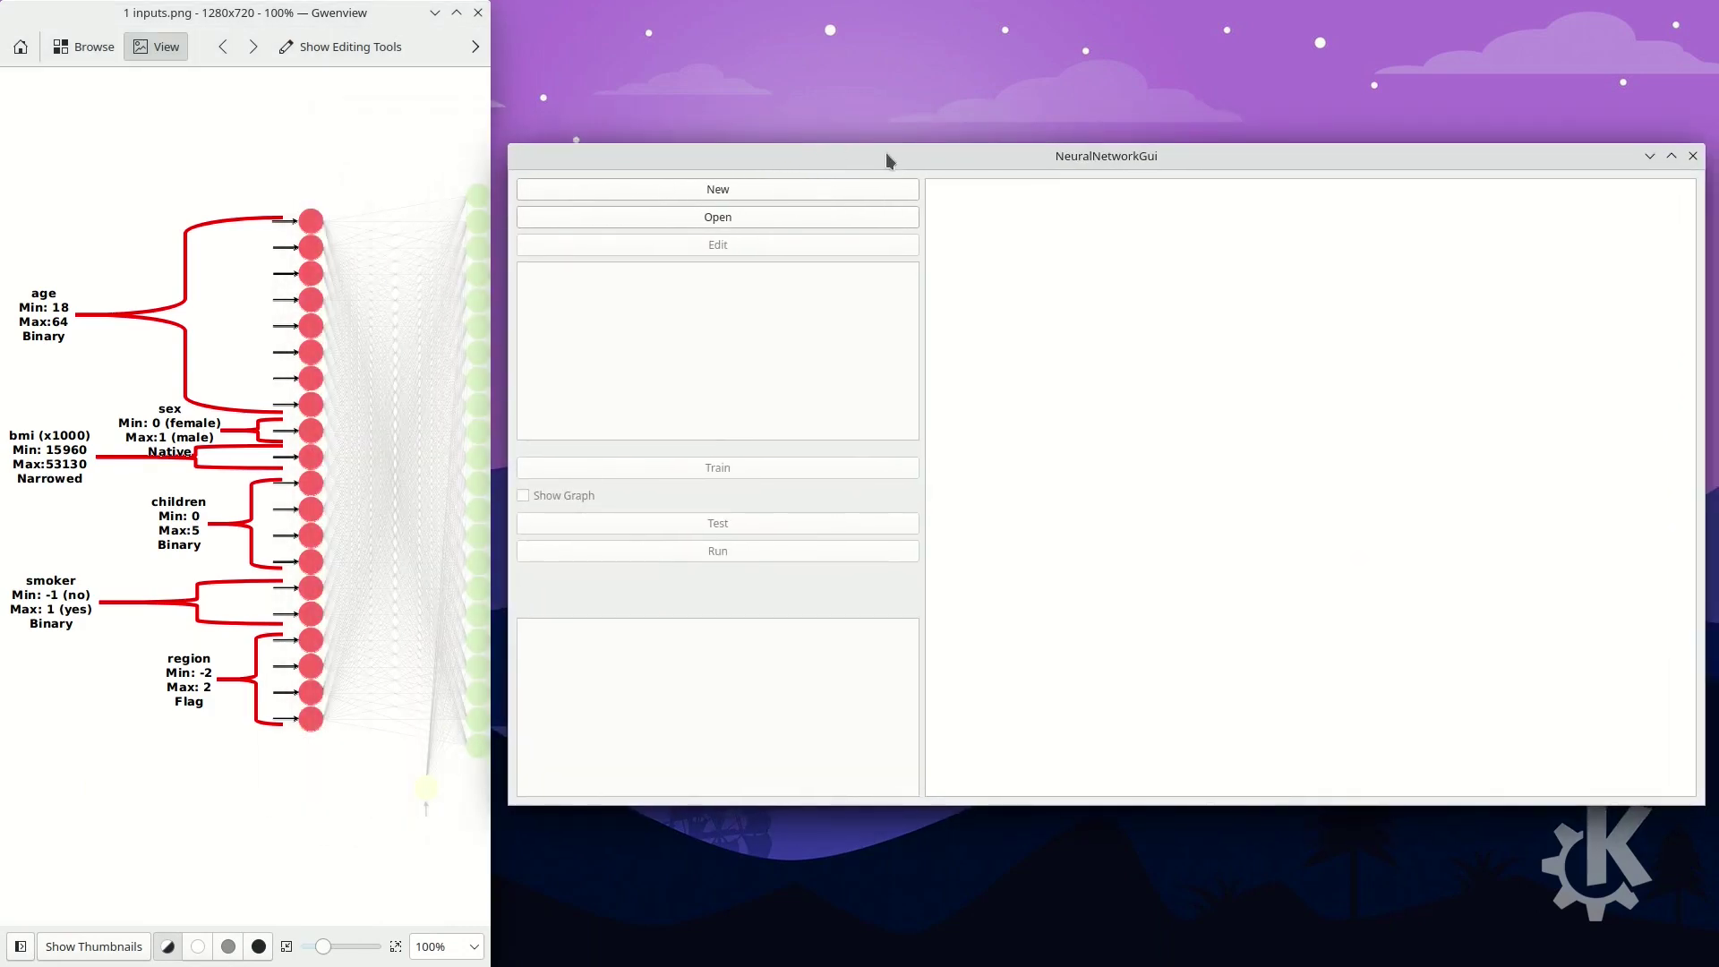
# Start a new neural network in NeuralNetworkGui and set its number of inputs to 6.
pyautogui.click(856, 186)
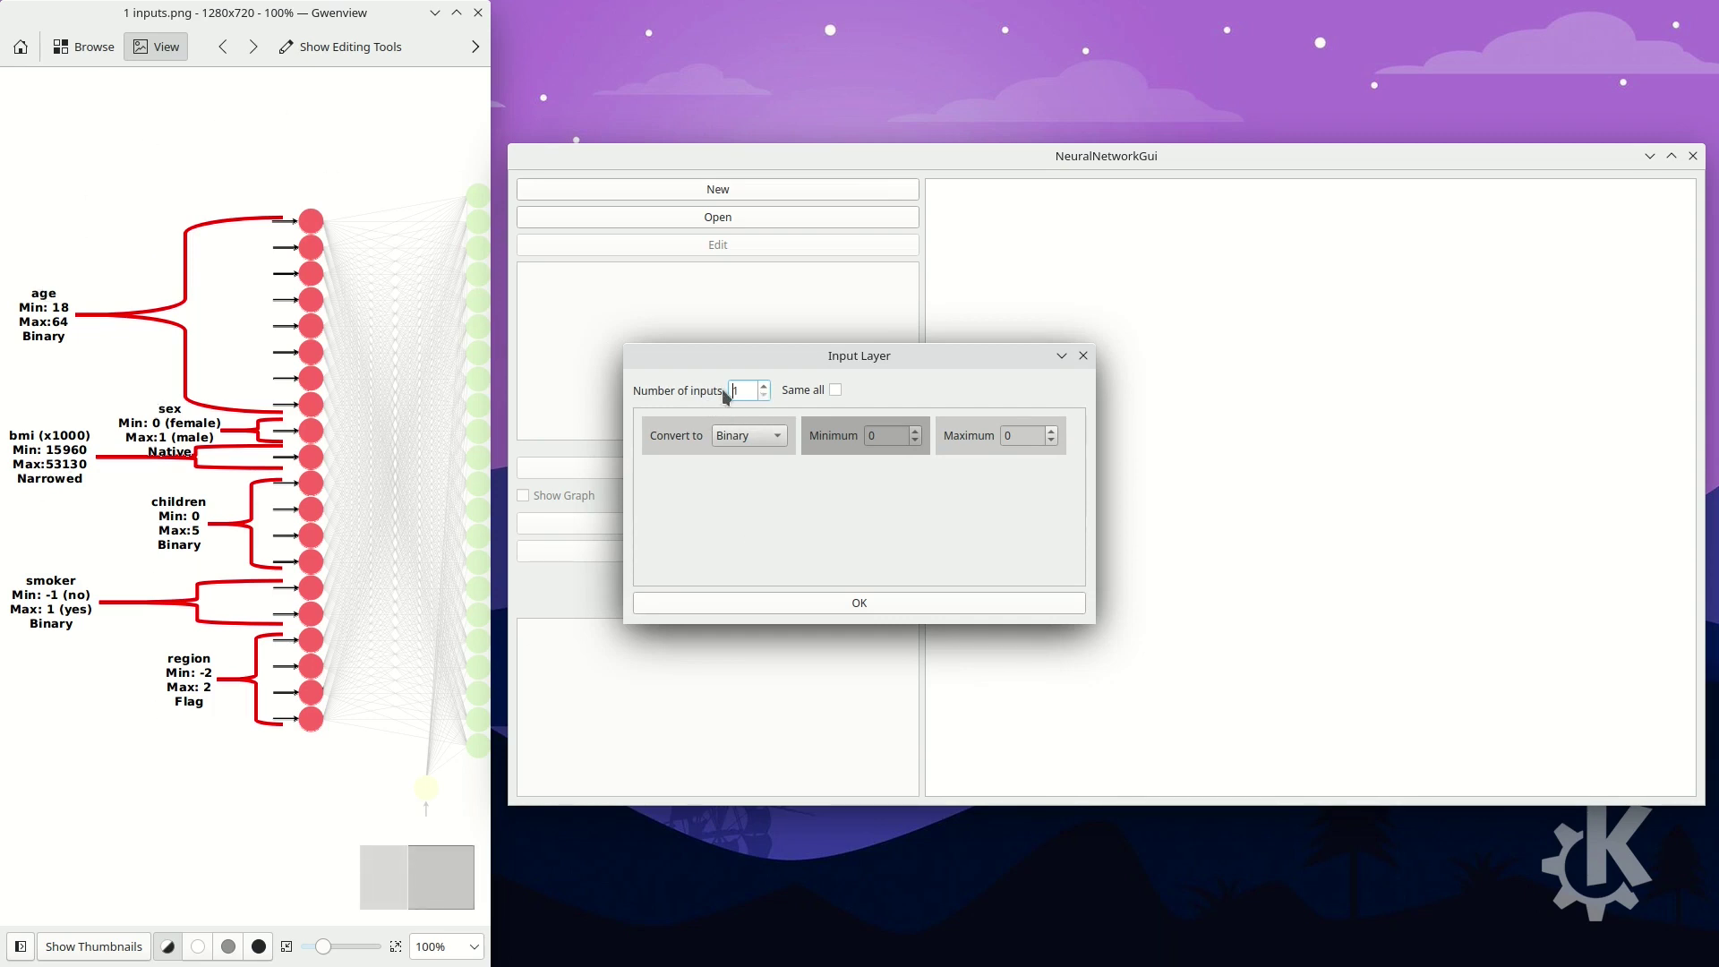
pyautogui.click(763, 386)
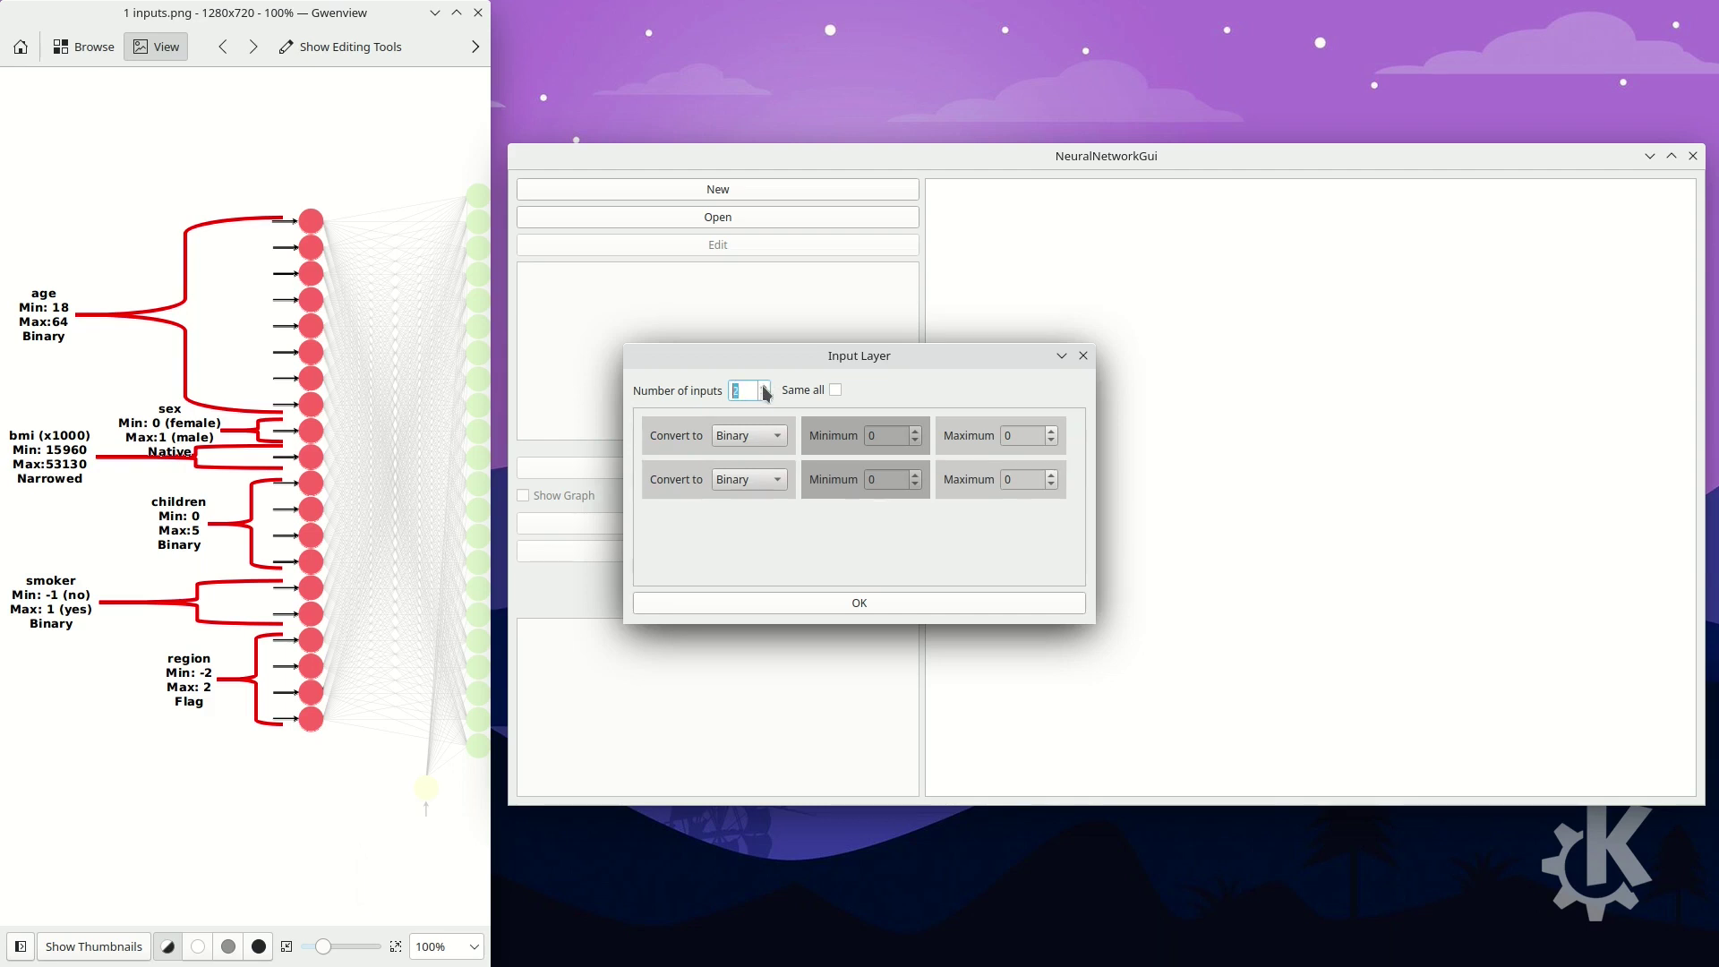
pyautogui.click(764, 385)
pyautogui.click(764, 386)
pyautogui.click(764, 385)
pyautogui.click(764, 386)
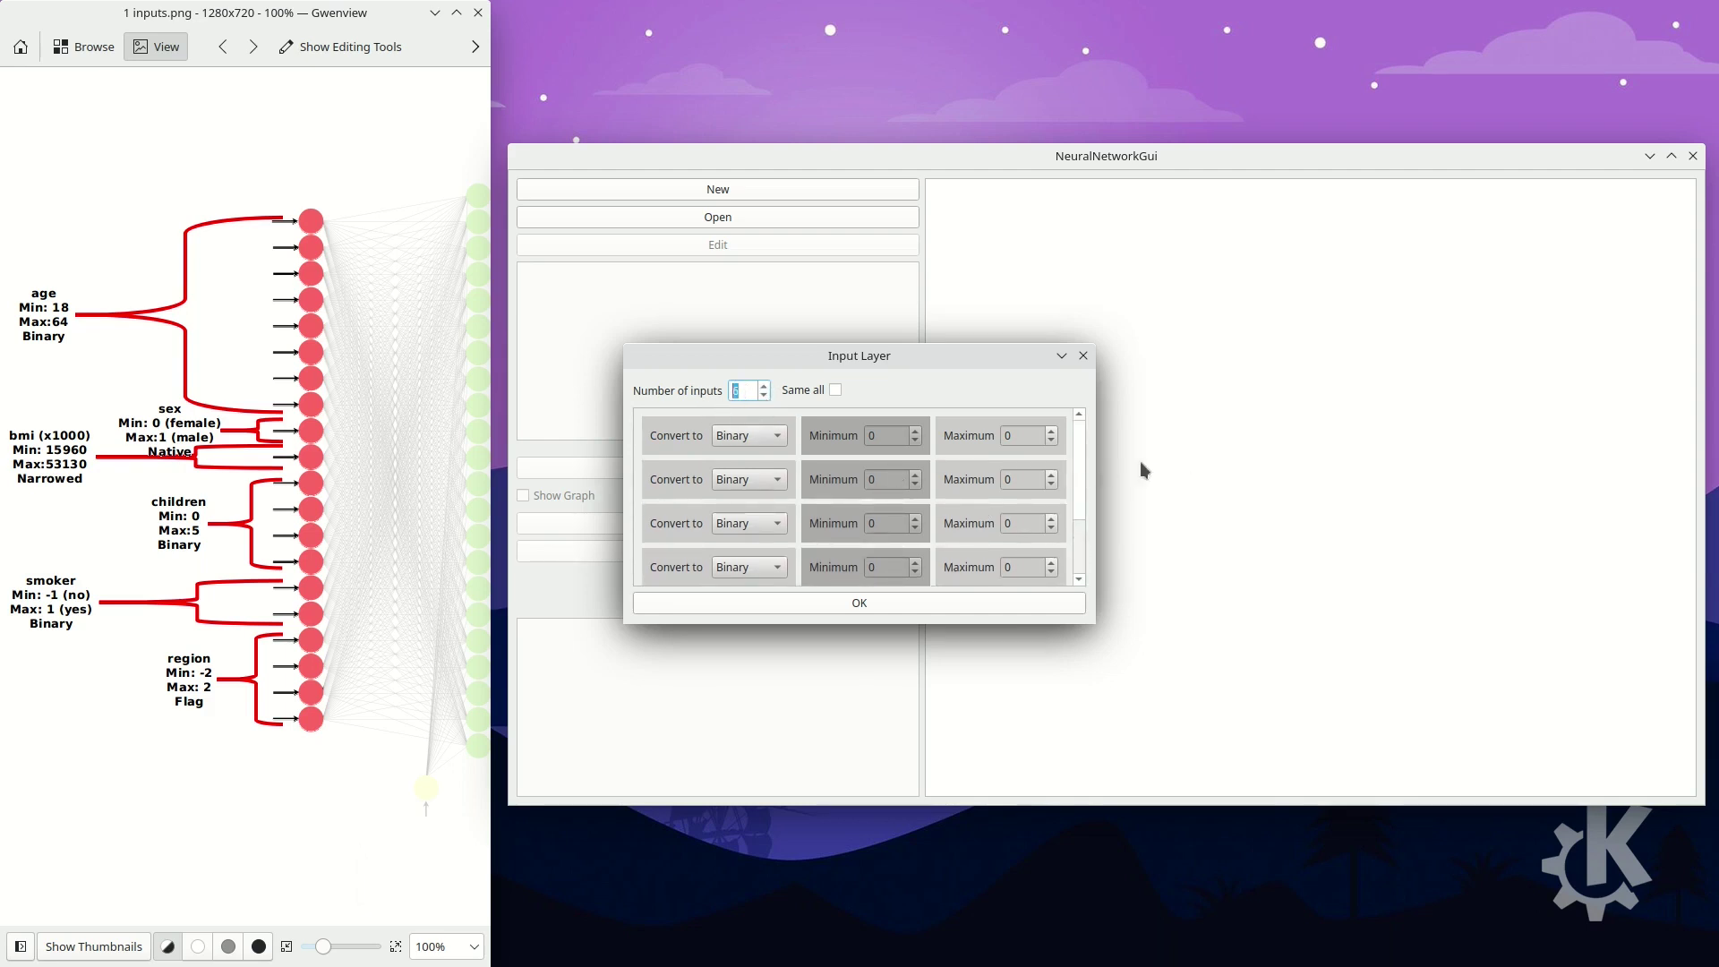
pyautogui.scroll(-1, 1078, 504)
pyautogui.scroll(1, 1066, 458)
pyautogui.scroll(-1, 1080, 512)
pyautogui.scroll(1, 1084, 573)
pyautogui.moveTo(1084, 454); pyautogui.dragTo(1075, 387)
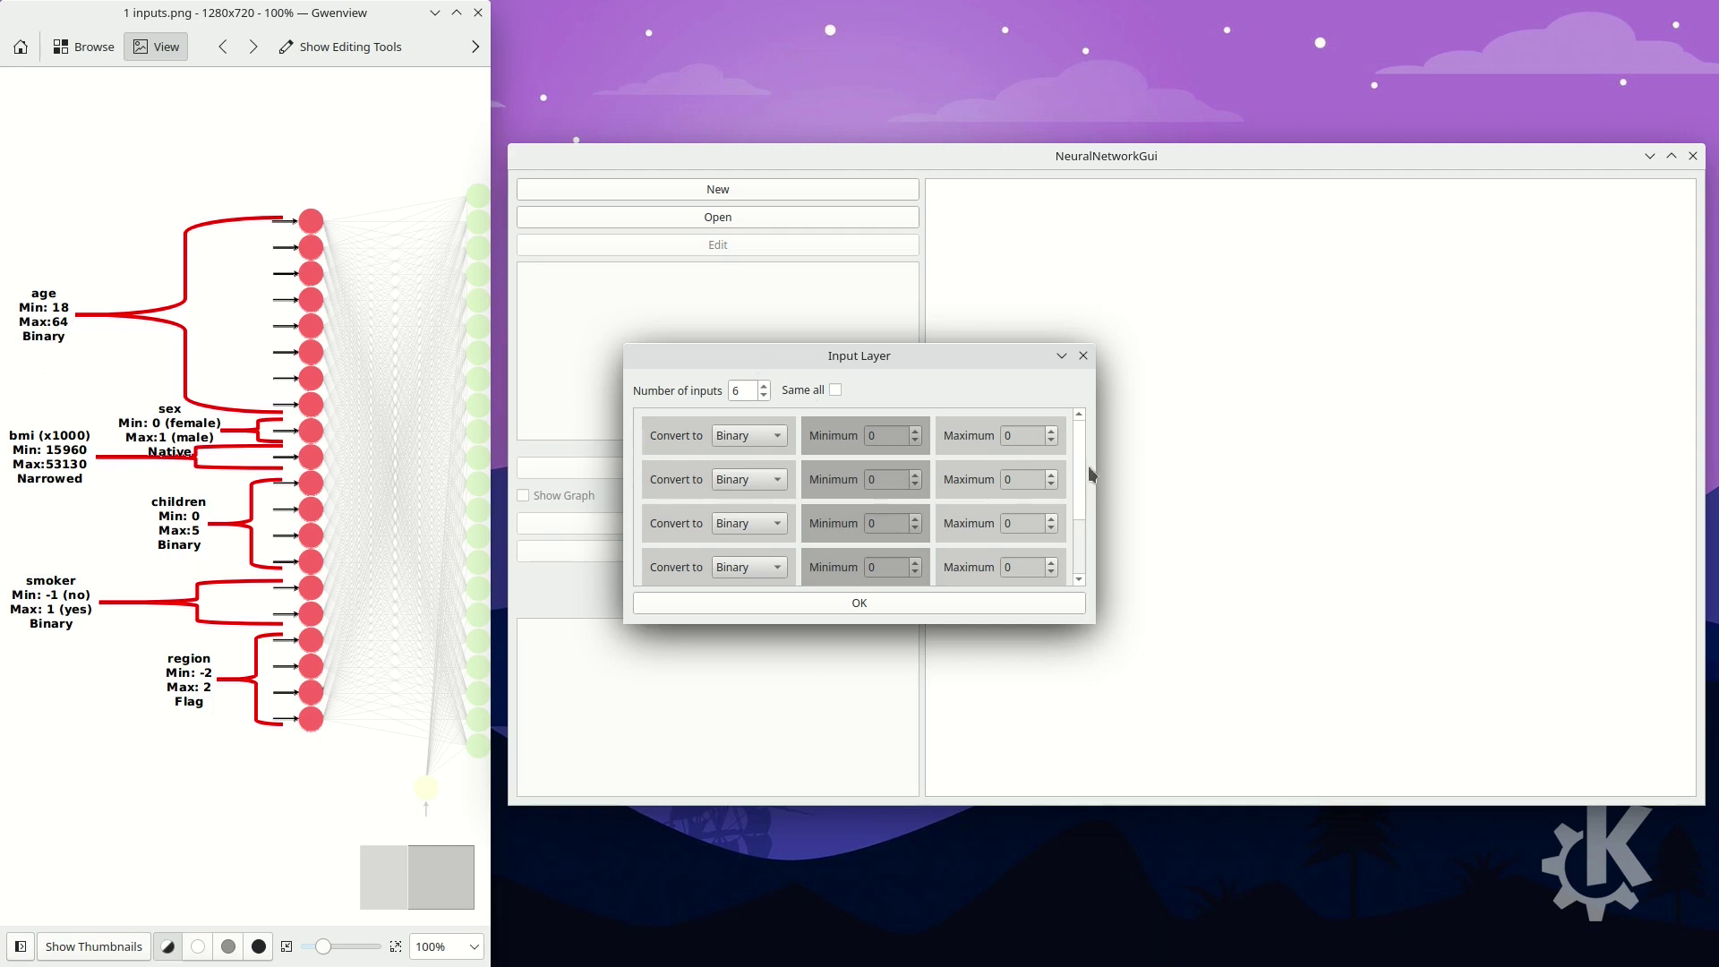
pyautogui.moveTo(1086, 472); pyautogui.dragTo(820, 467)
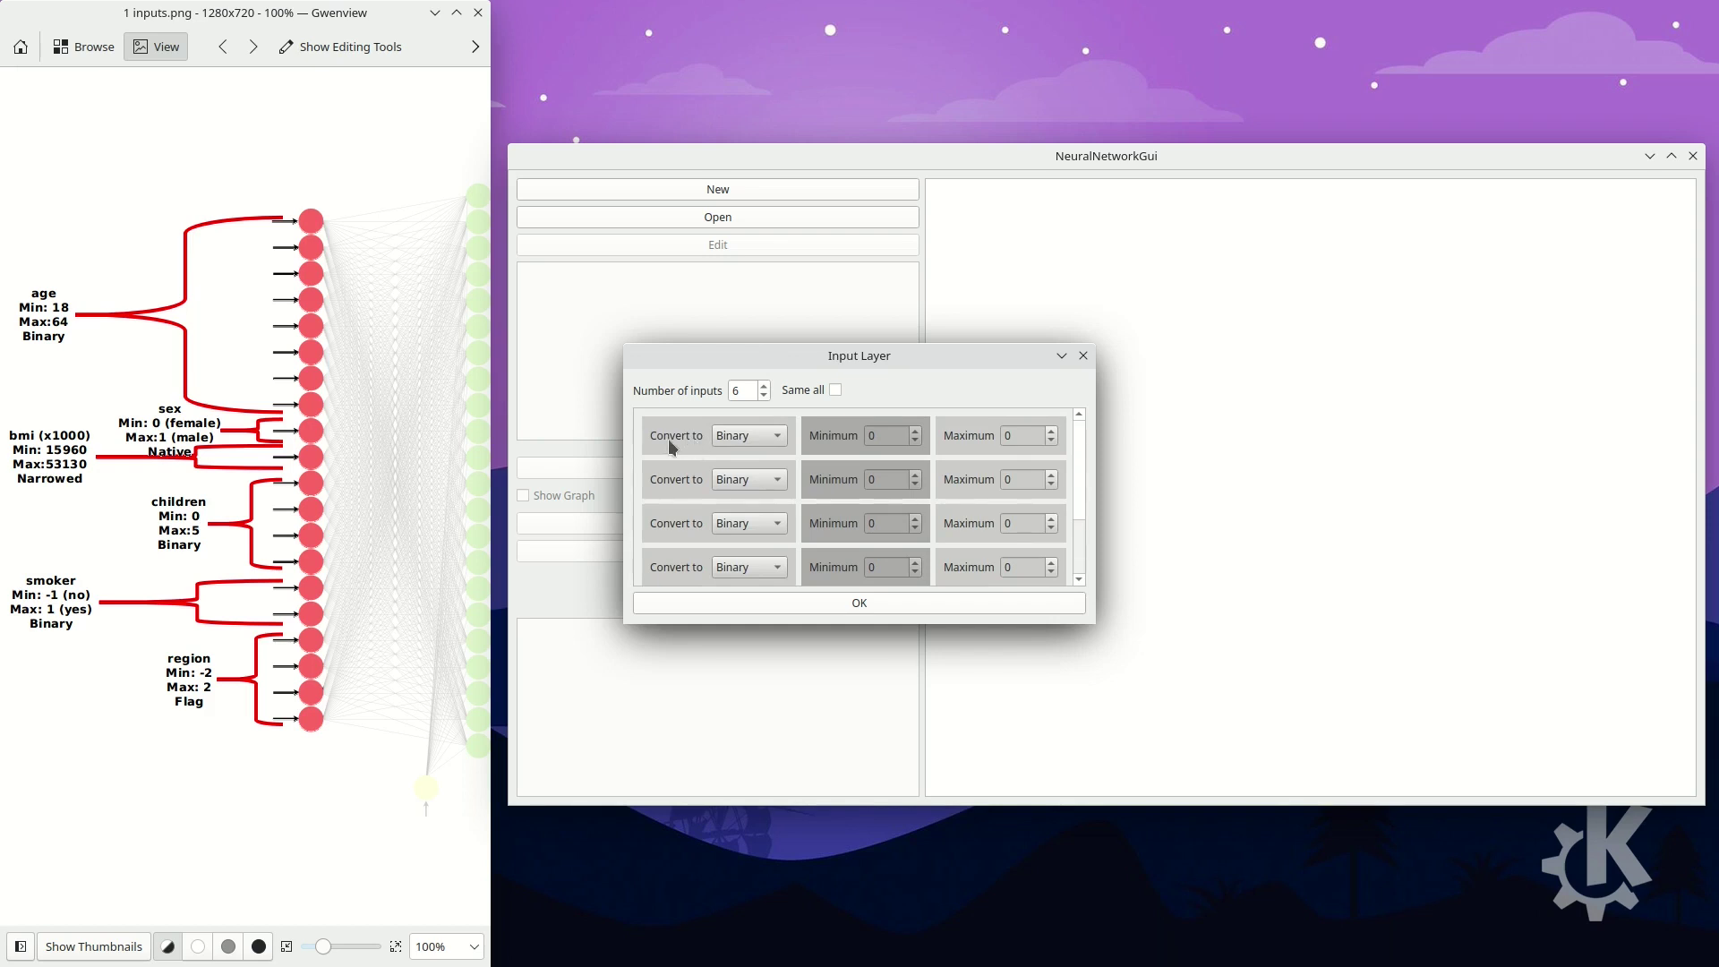
# Configure the first input (age) as Binary with minimum 18 and maximum 64.
pyautogui.click(739, 436)
pyautogui.click(746, 439)
pyautogui.doubleClick(890, 435)
pyautogui.write('18')
pyautogui.doubleClick(1004, 435)
pyautogui.write('64')
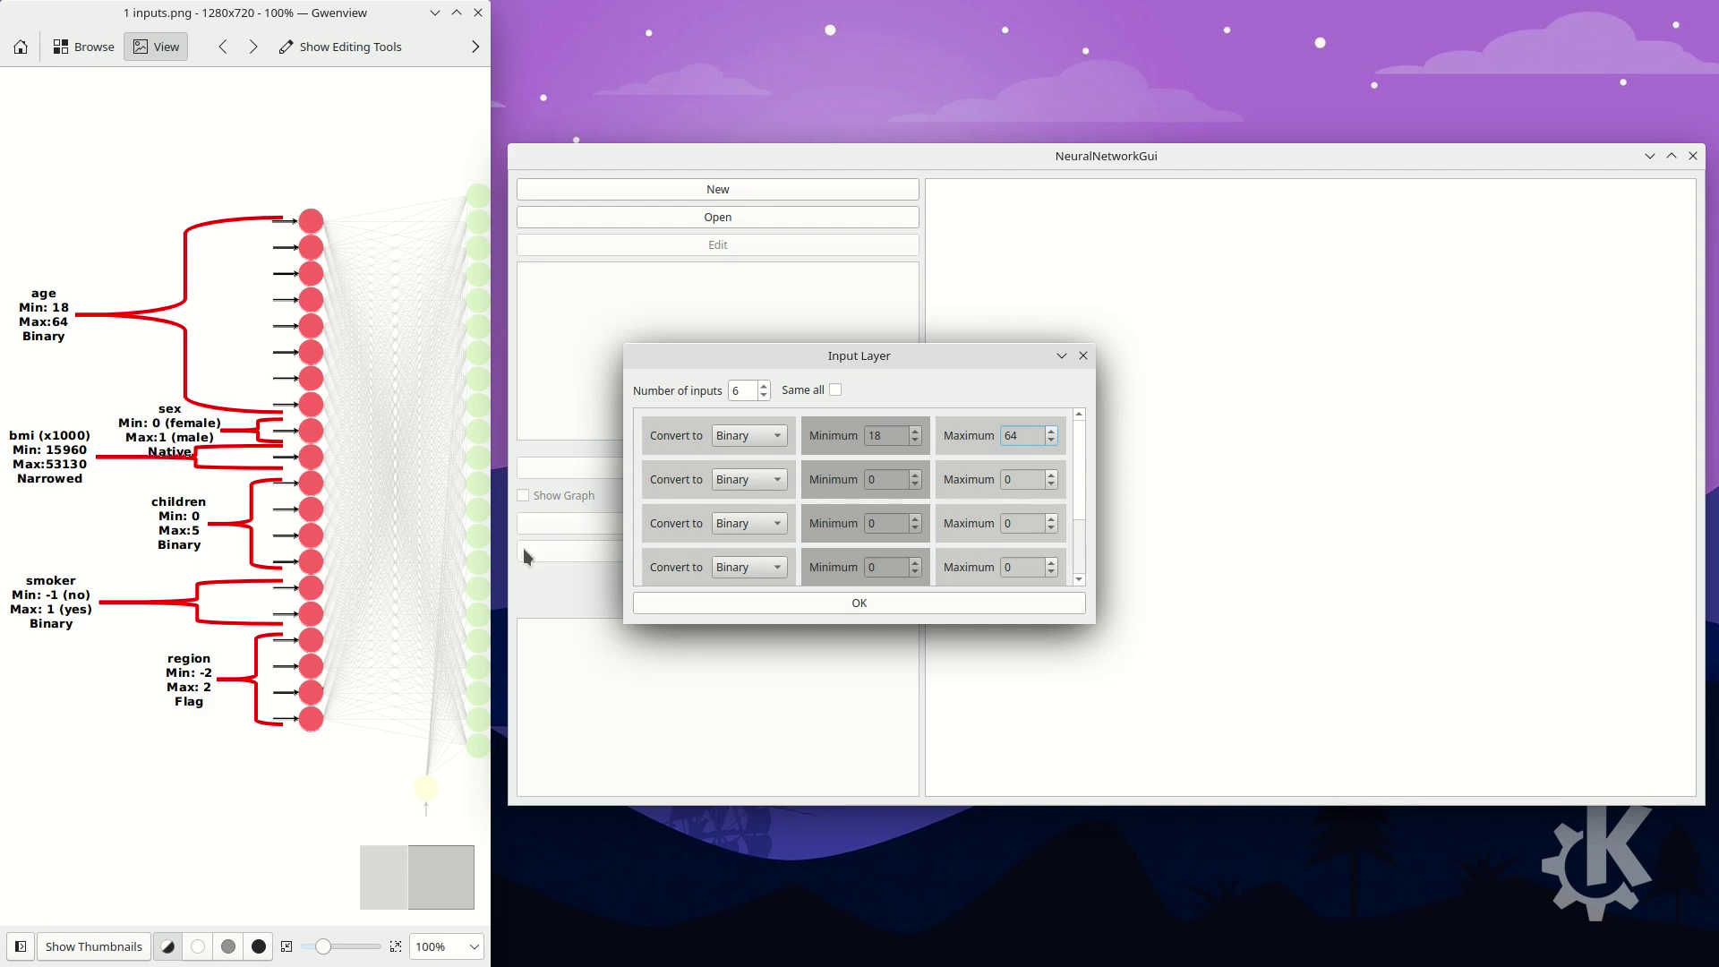
# Convert the second input (sex) to Native and the third input (bmi) to Narrowed with minimum 15960 and maximum 53130.
pyautogui.click(743, 482)
pyautogui.click(748, 547)
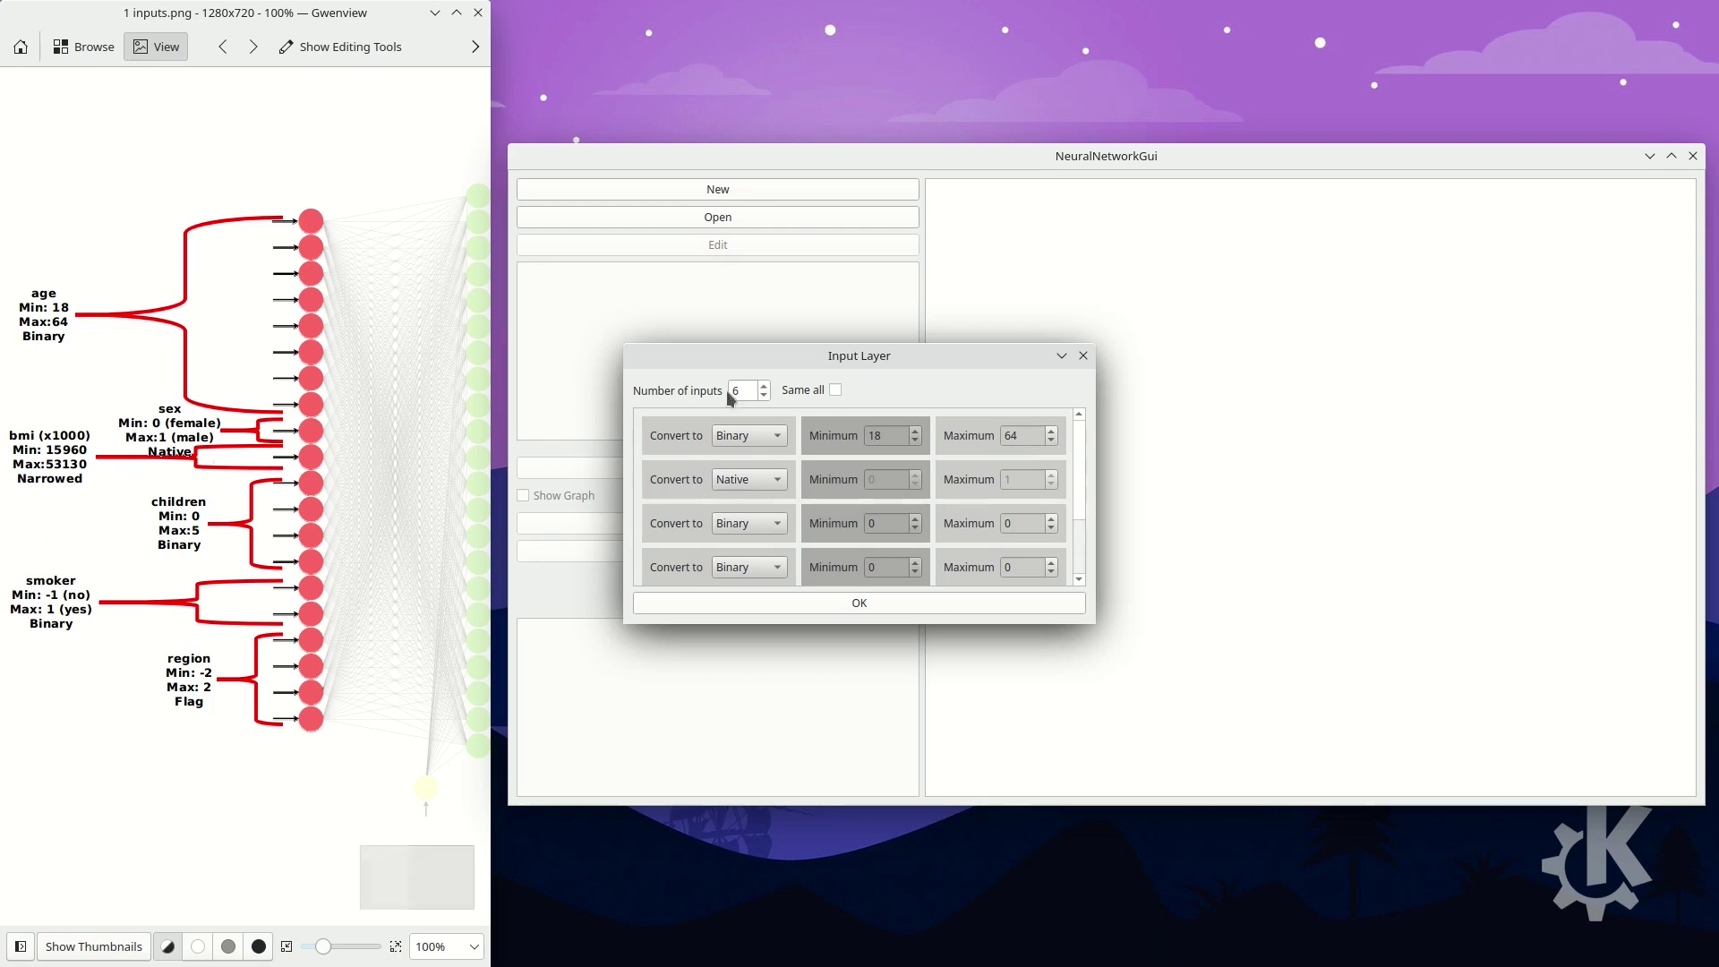
pyautogui.click(764, 530)
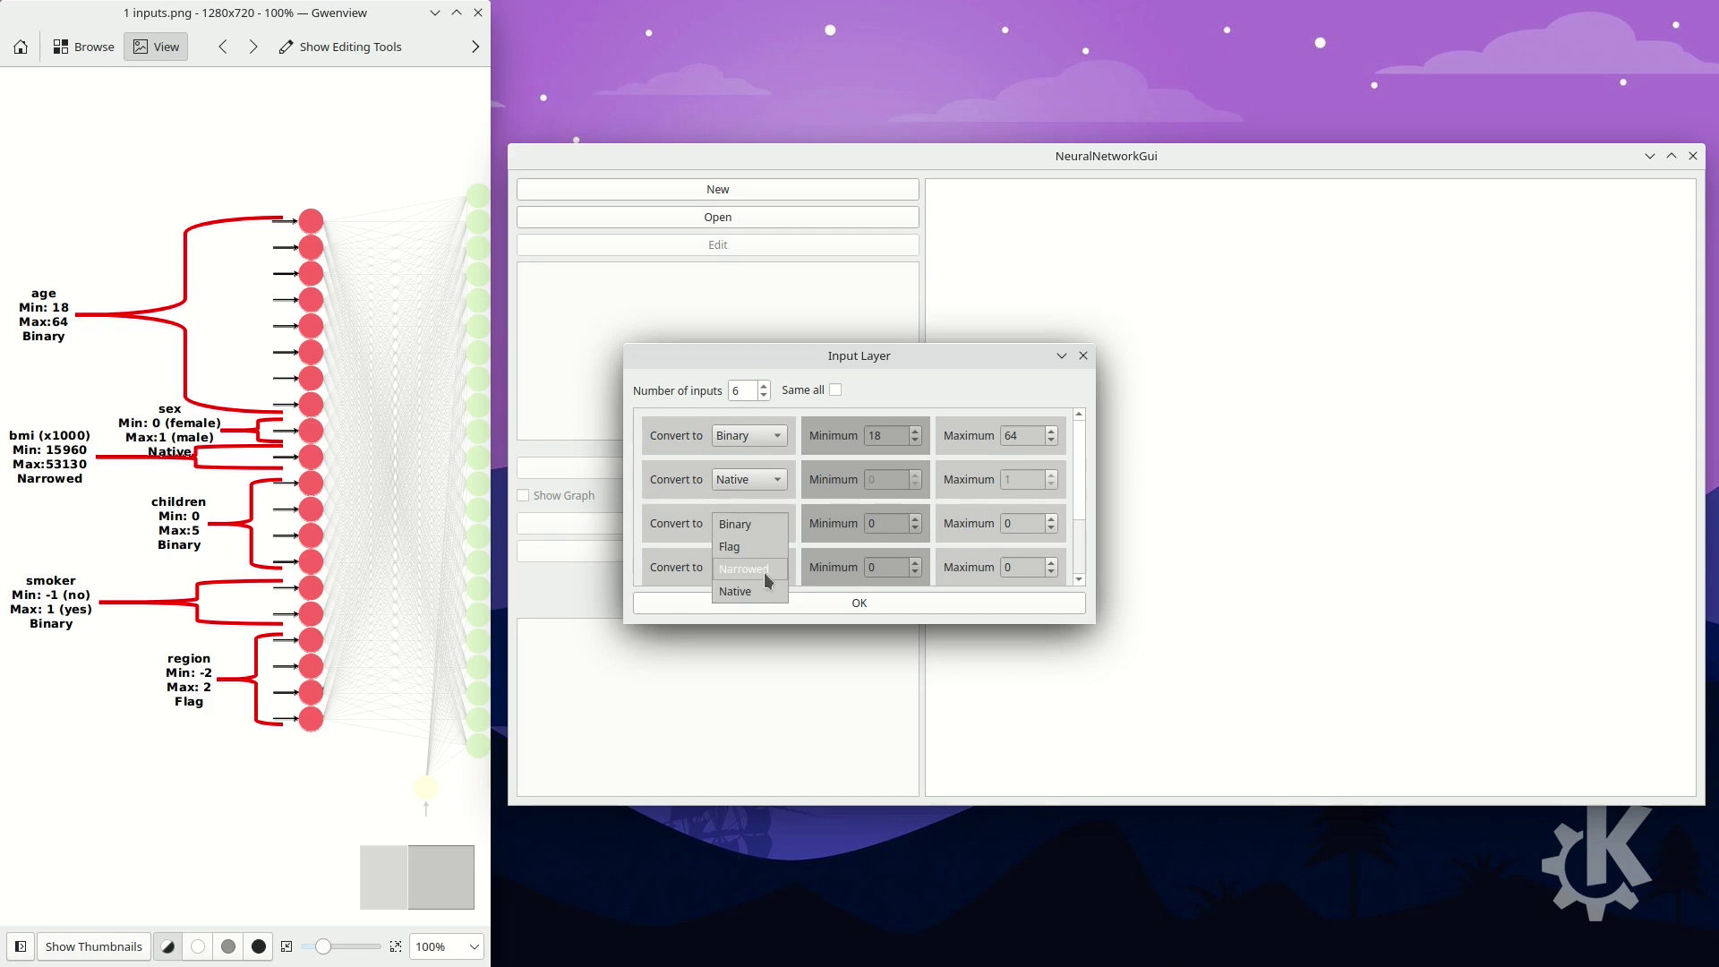
pyautogui.click(765, 573)
pyautogui.doubleClick(891, 516)
pyautogui.write('15960')
pyautogui.doubleClick(1043, 522)
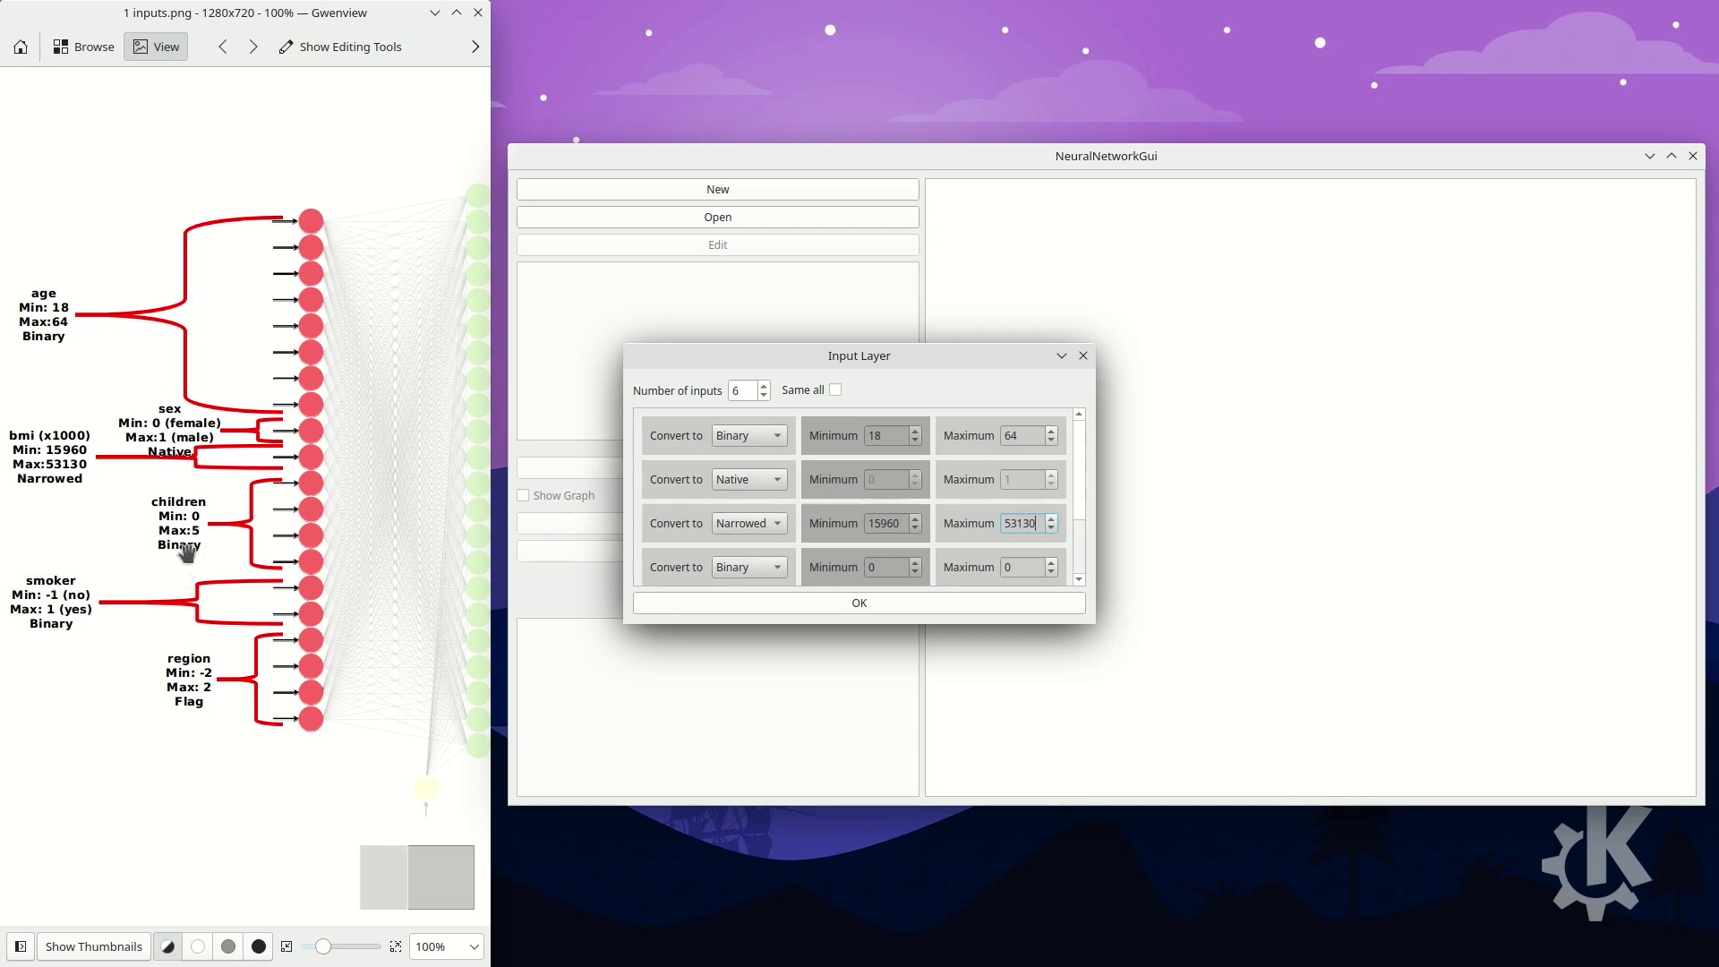
# Configure the fourth input (children) as Binary with maximum 5 and the fifth input (smoker) with minimum -1 and maximum 1.
pyautogui.click(755, 569)
pyautogui.click(755, 571)
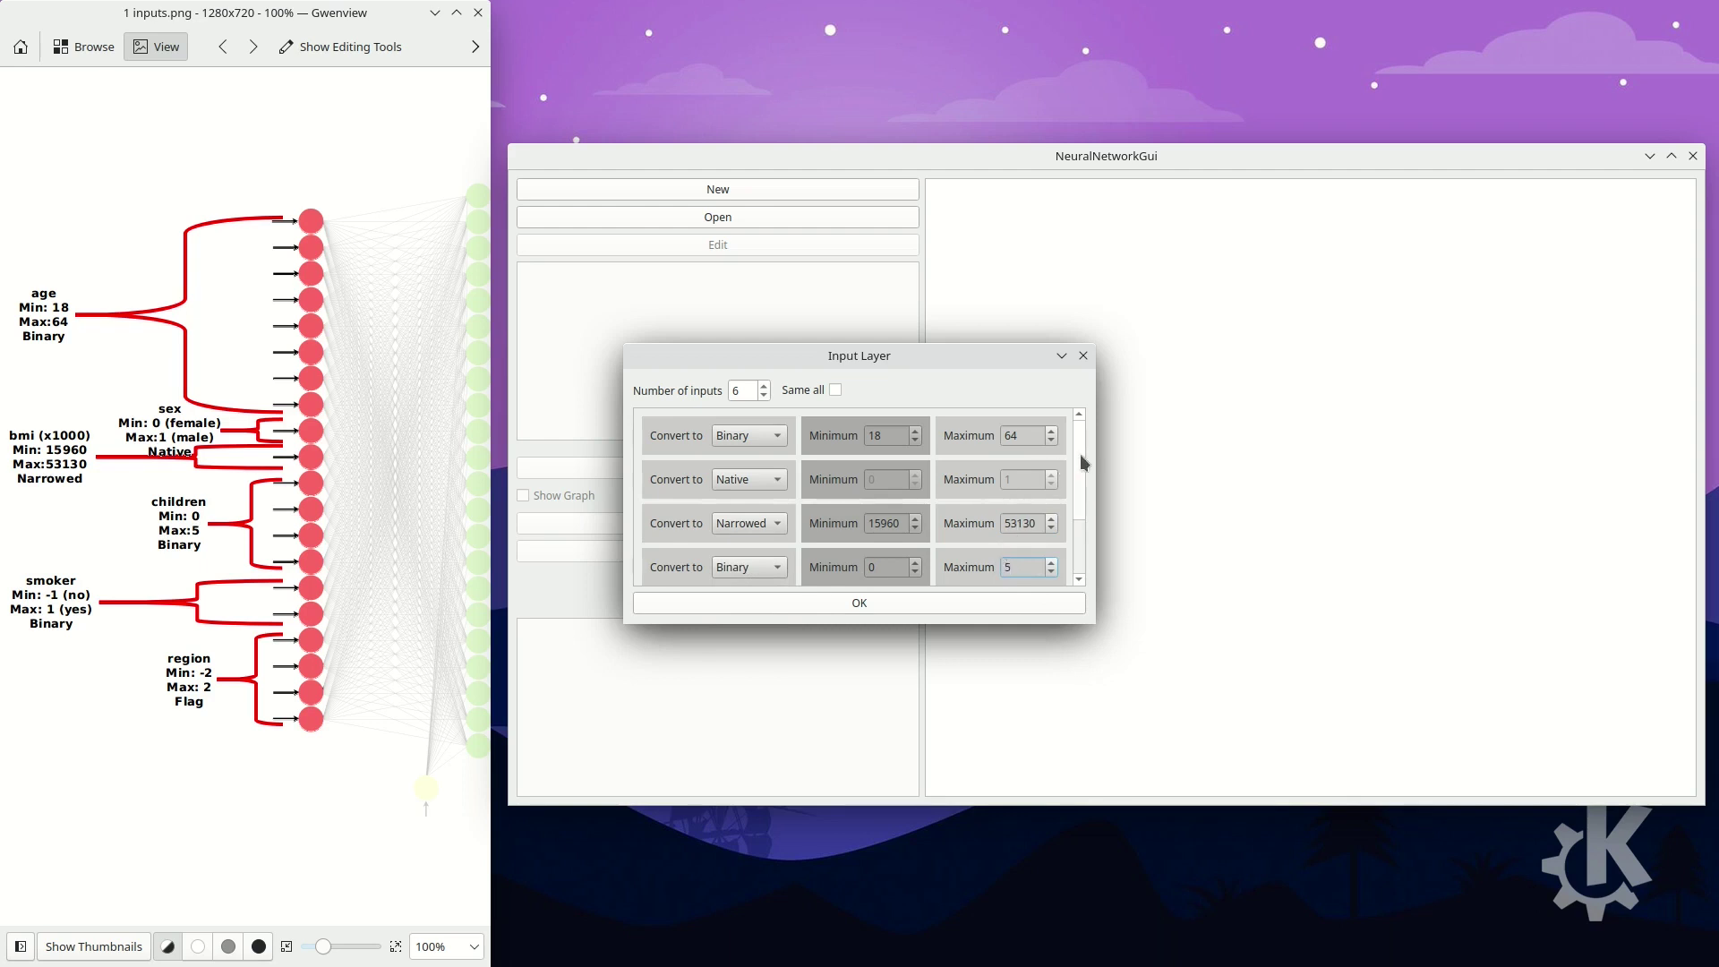
pyautogui.scroll(-2, 1084, 462)
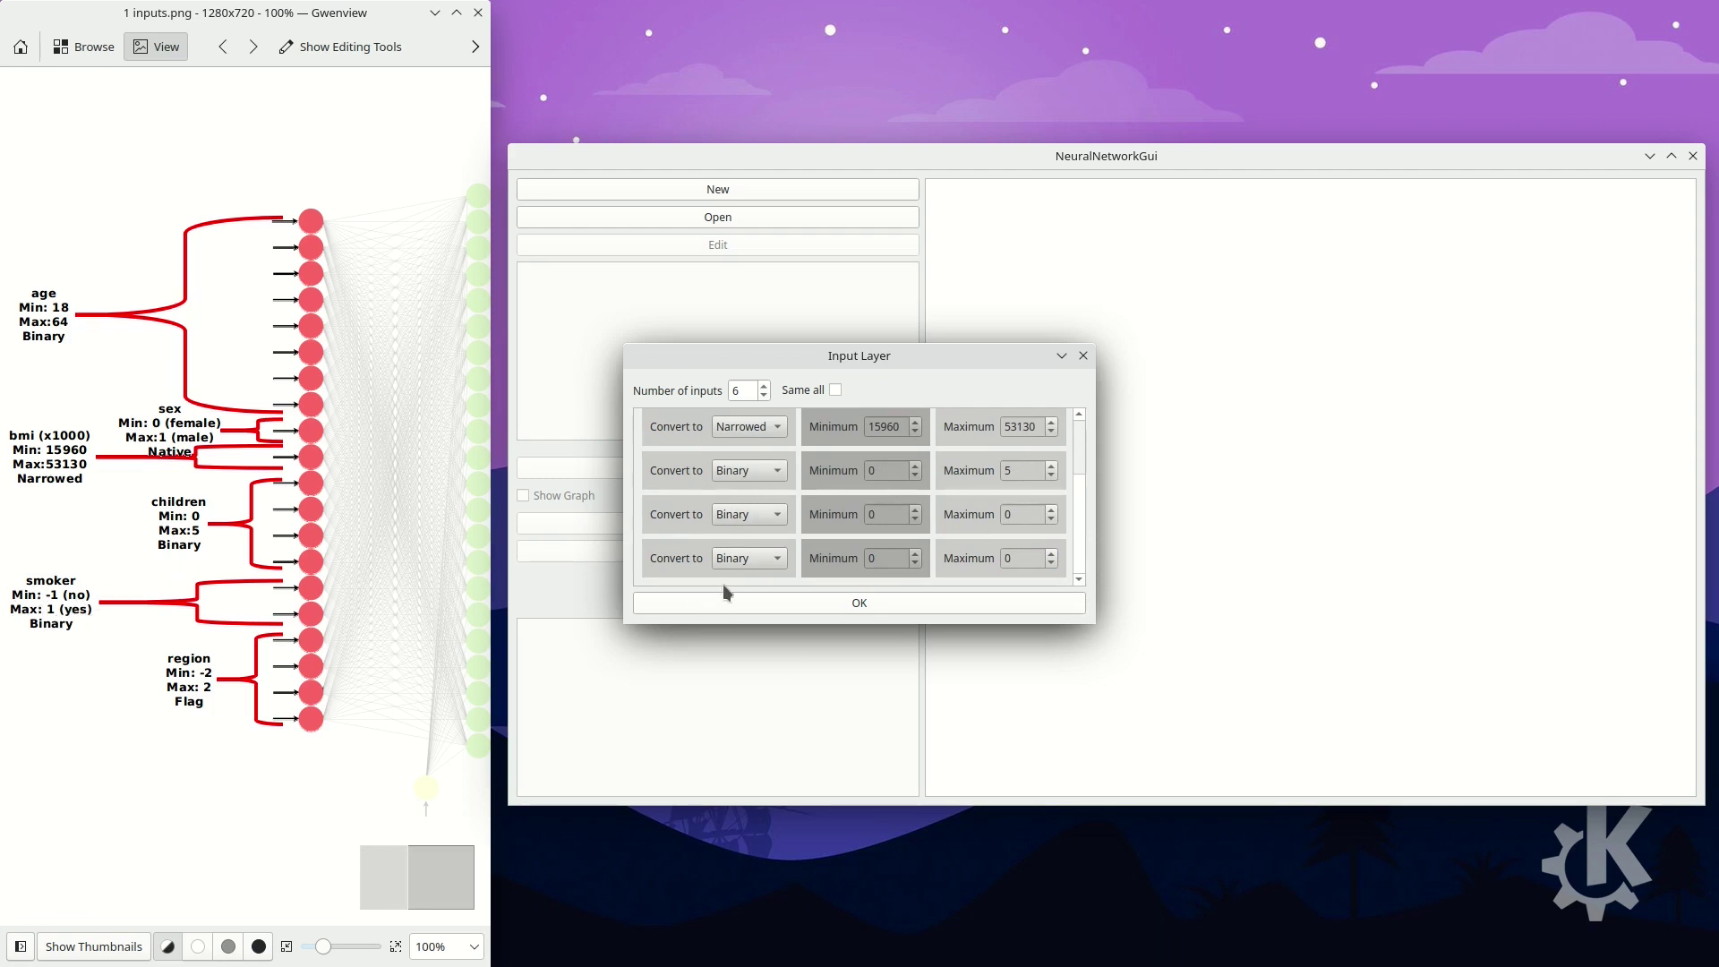
pyautogui.click(884, 511)
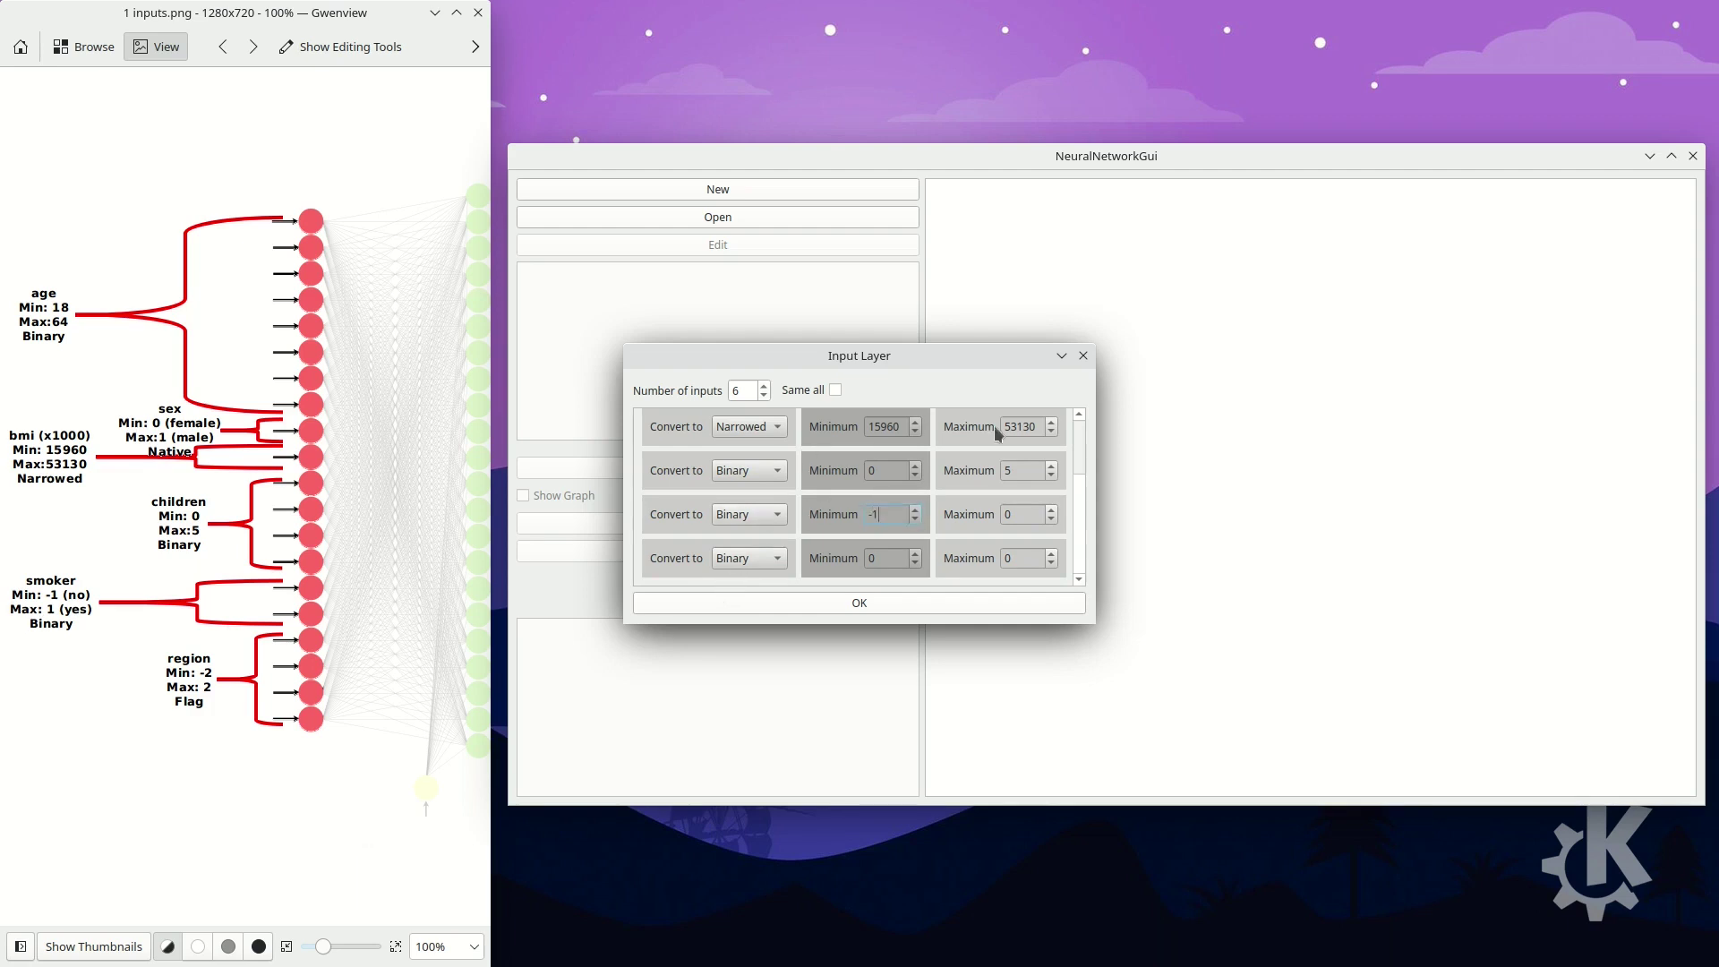
pyautogui.press('Tab')
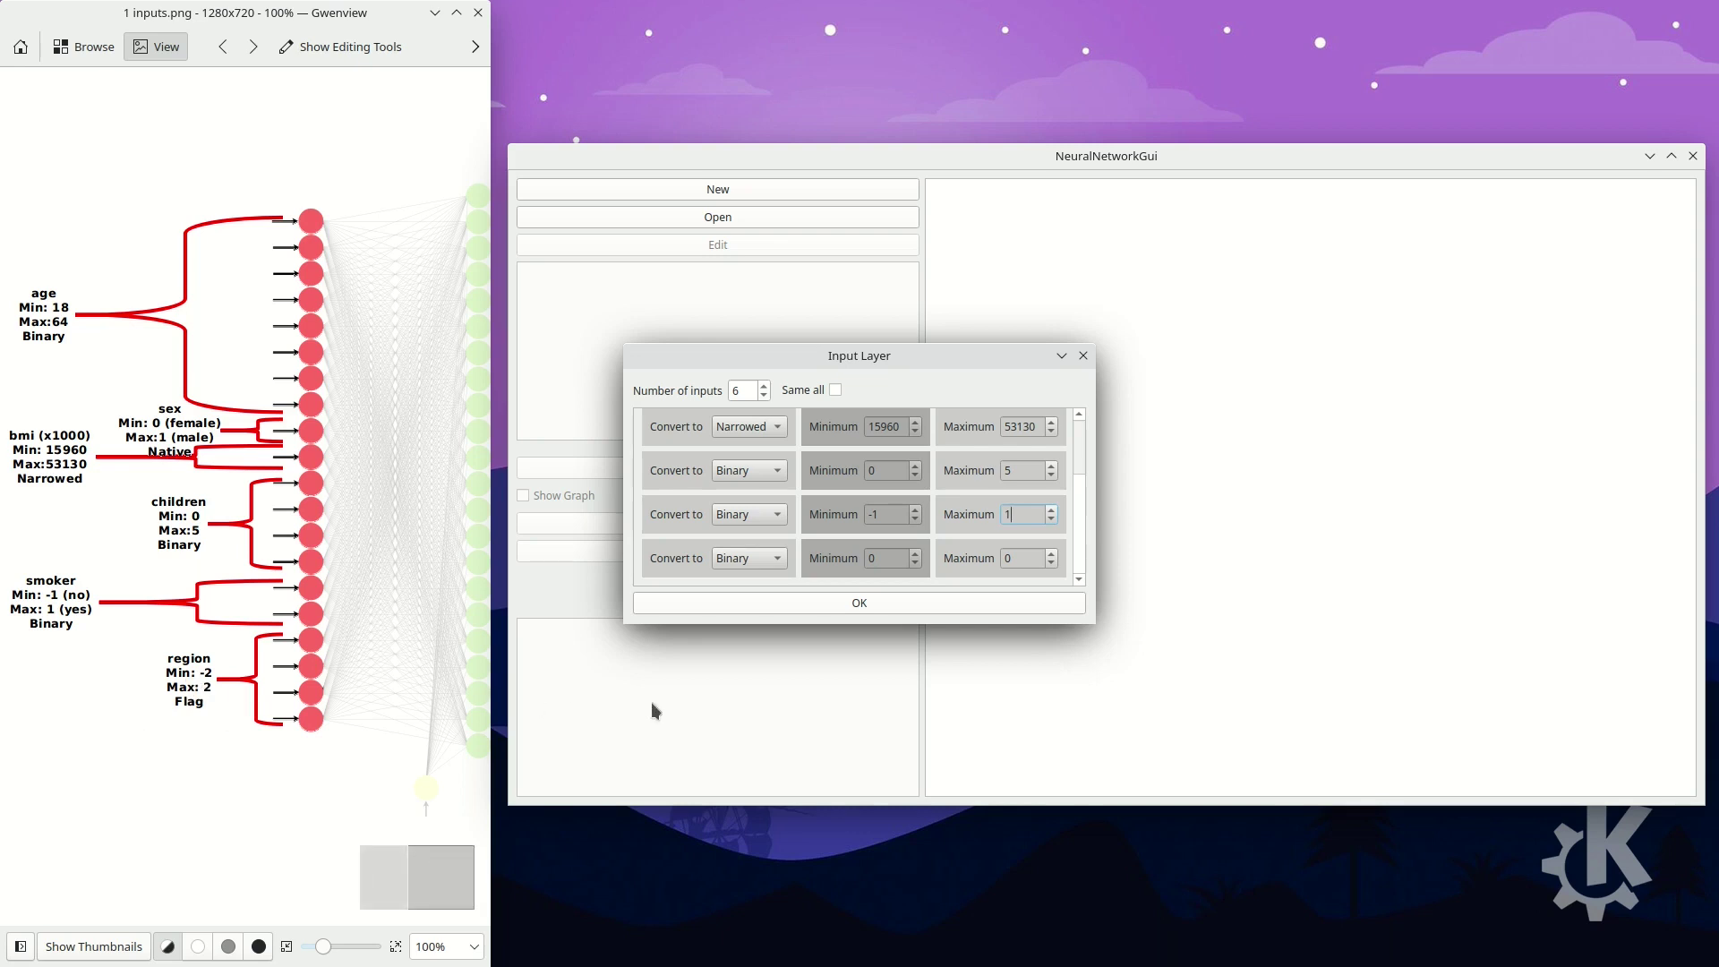
# Convert the sixth input (region) to Flag with minimum -2 and maximum 2, and confirm the input layer.
pyautogui.click(743, 582)
pyautogui.click(915, 565)
pyautogui.click(915, 565)
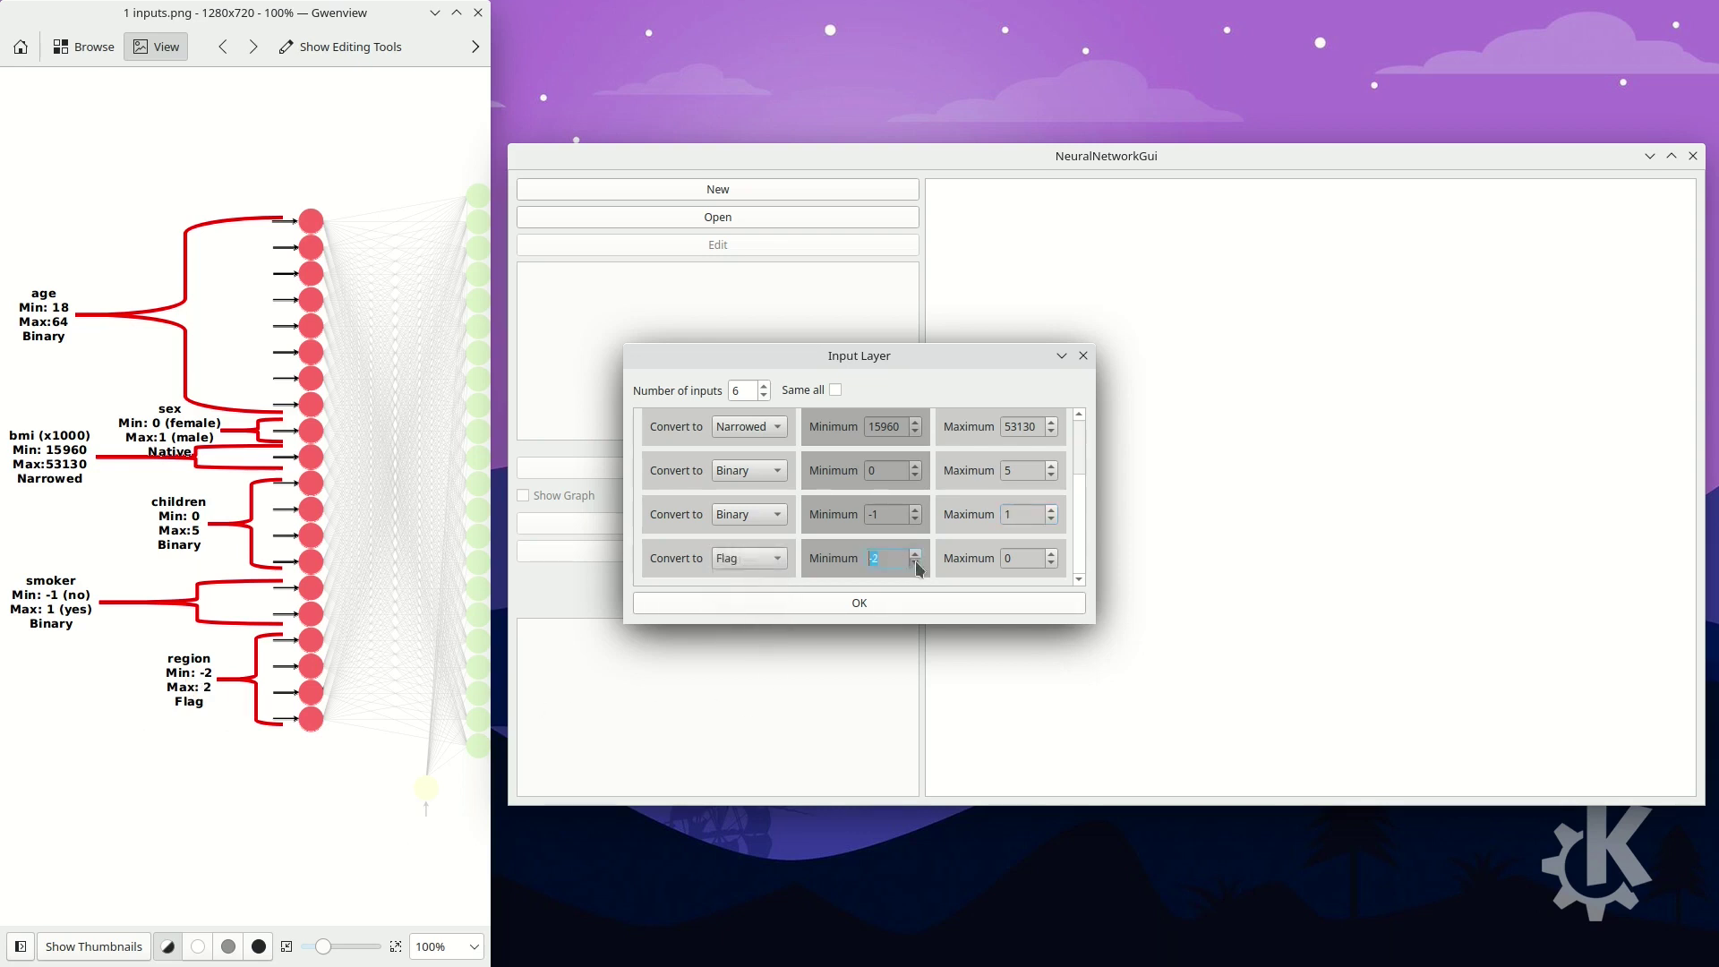
pyautogui.click(1053, 554)
pyautogui.click(1053, 554)
pyautogui.moveTo(1080, 530); pyautogui.dragTo(1104, 574)
pyautogui.click(937, 604)
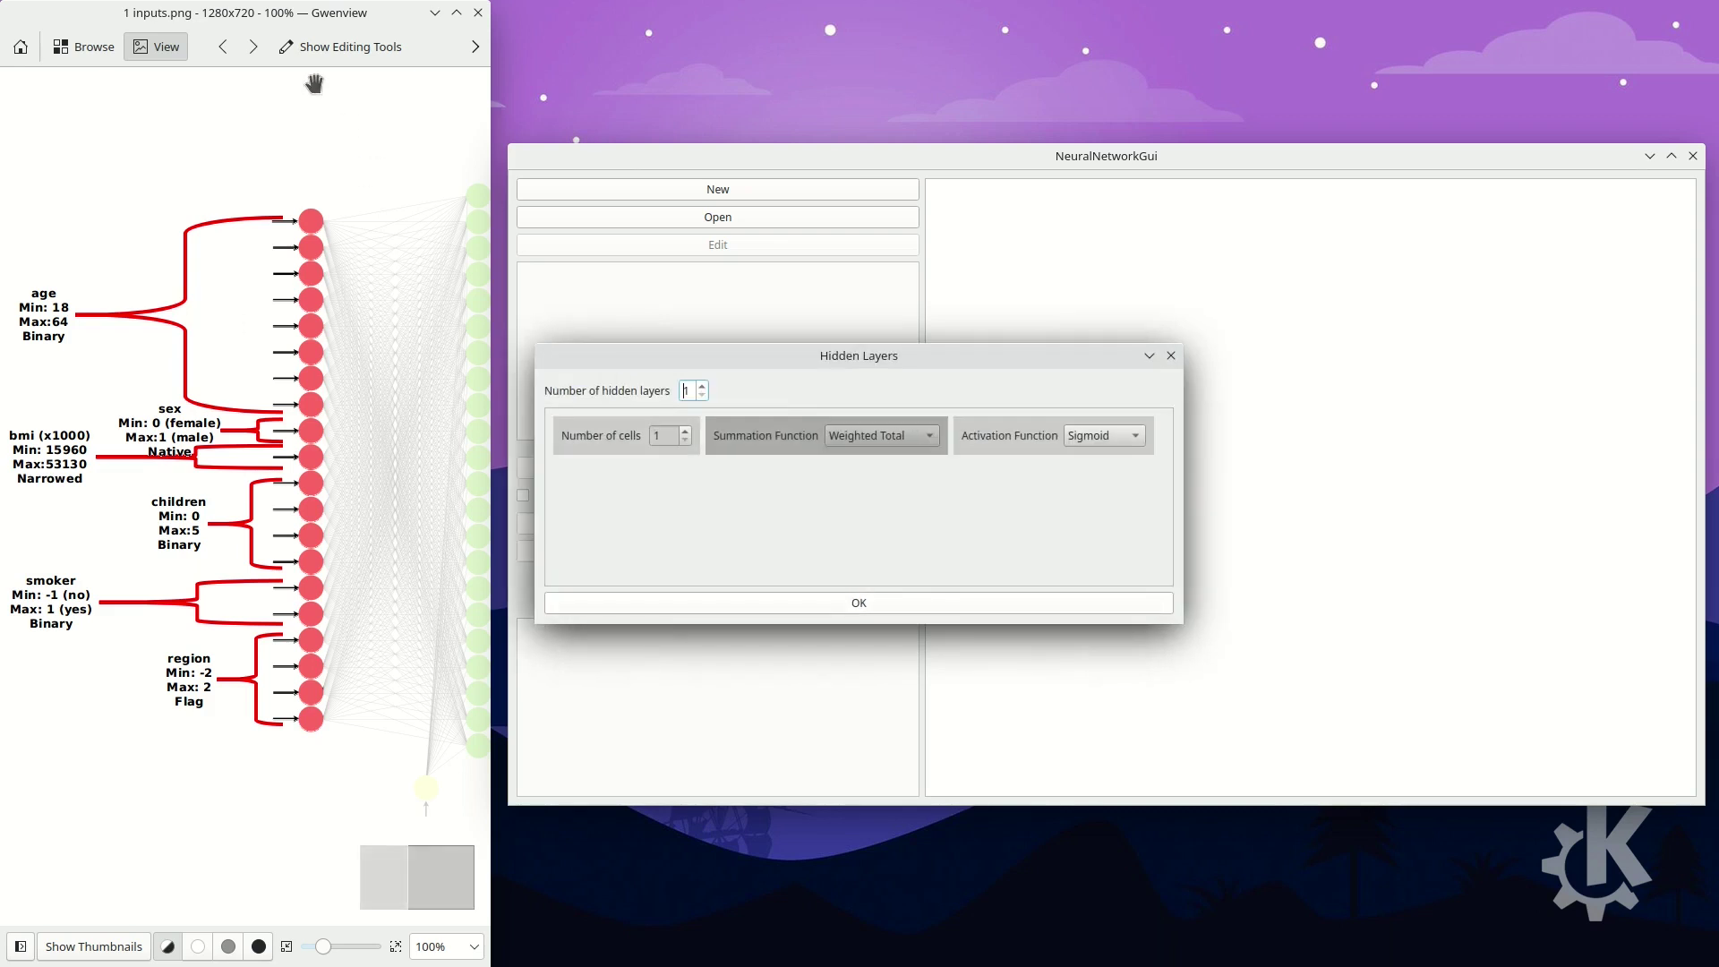
# Consult the two hidden layer diagrams in Gwenview and set the number of hidden layers to 2.
pyautogui.click(254, 47)
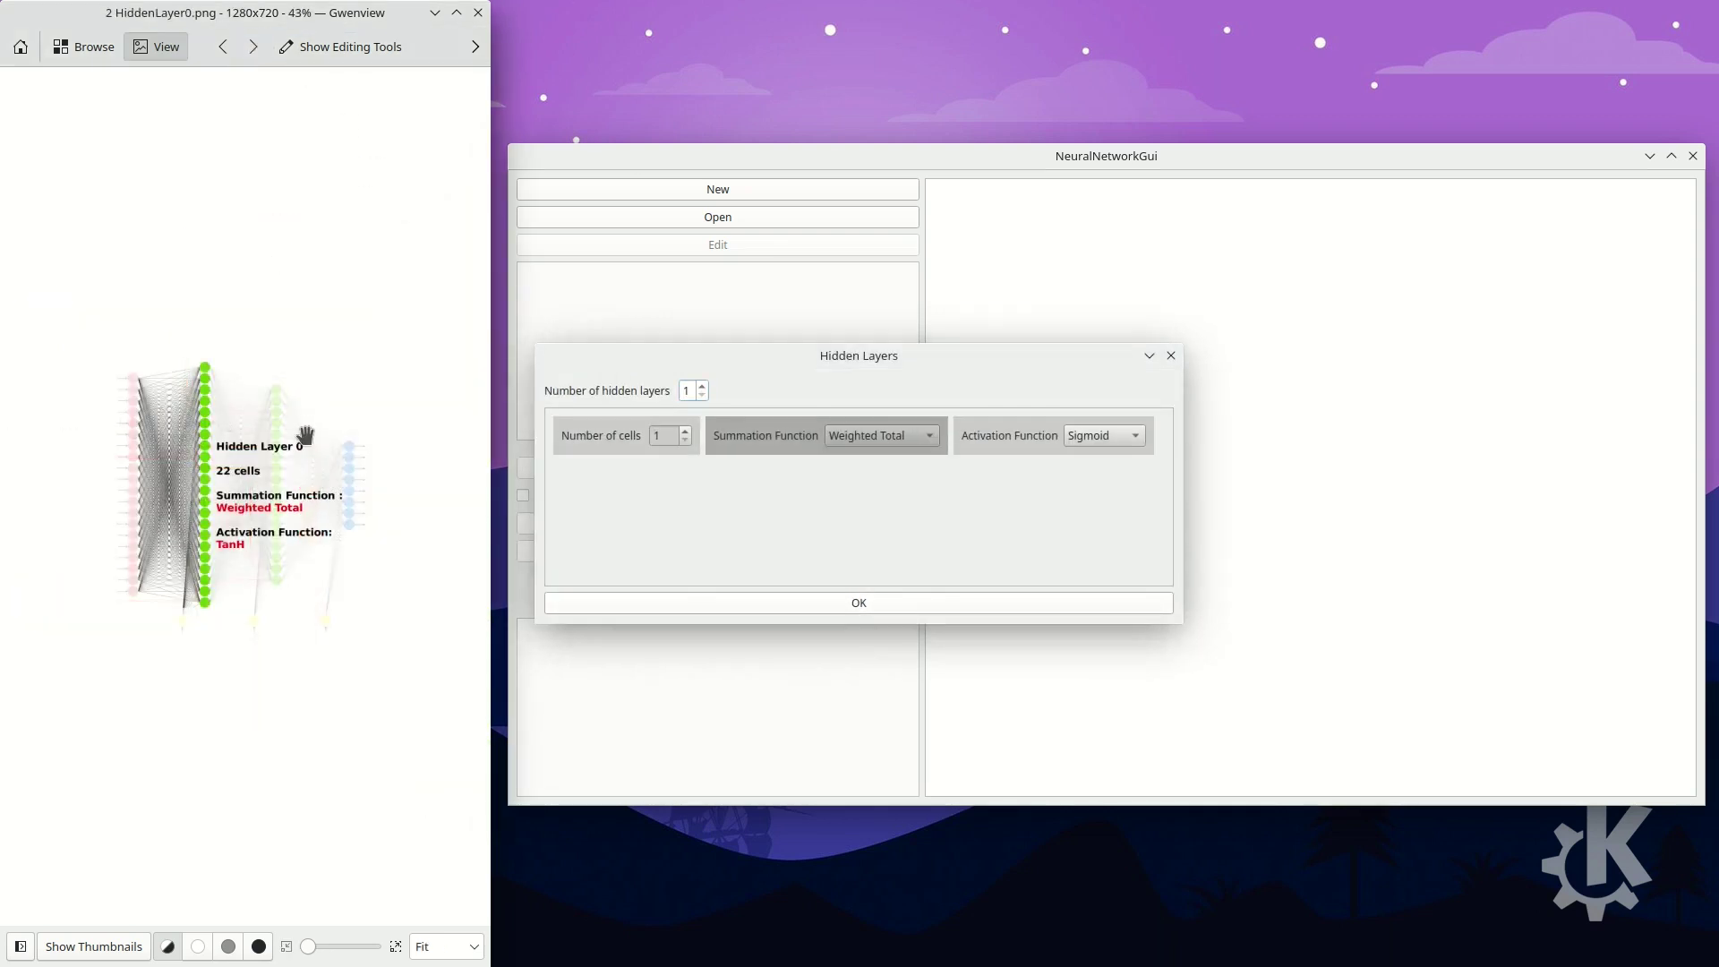
pyautogui.click(254, 46)
pyautogui.click(235, 45)
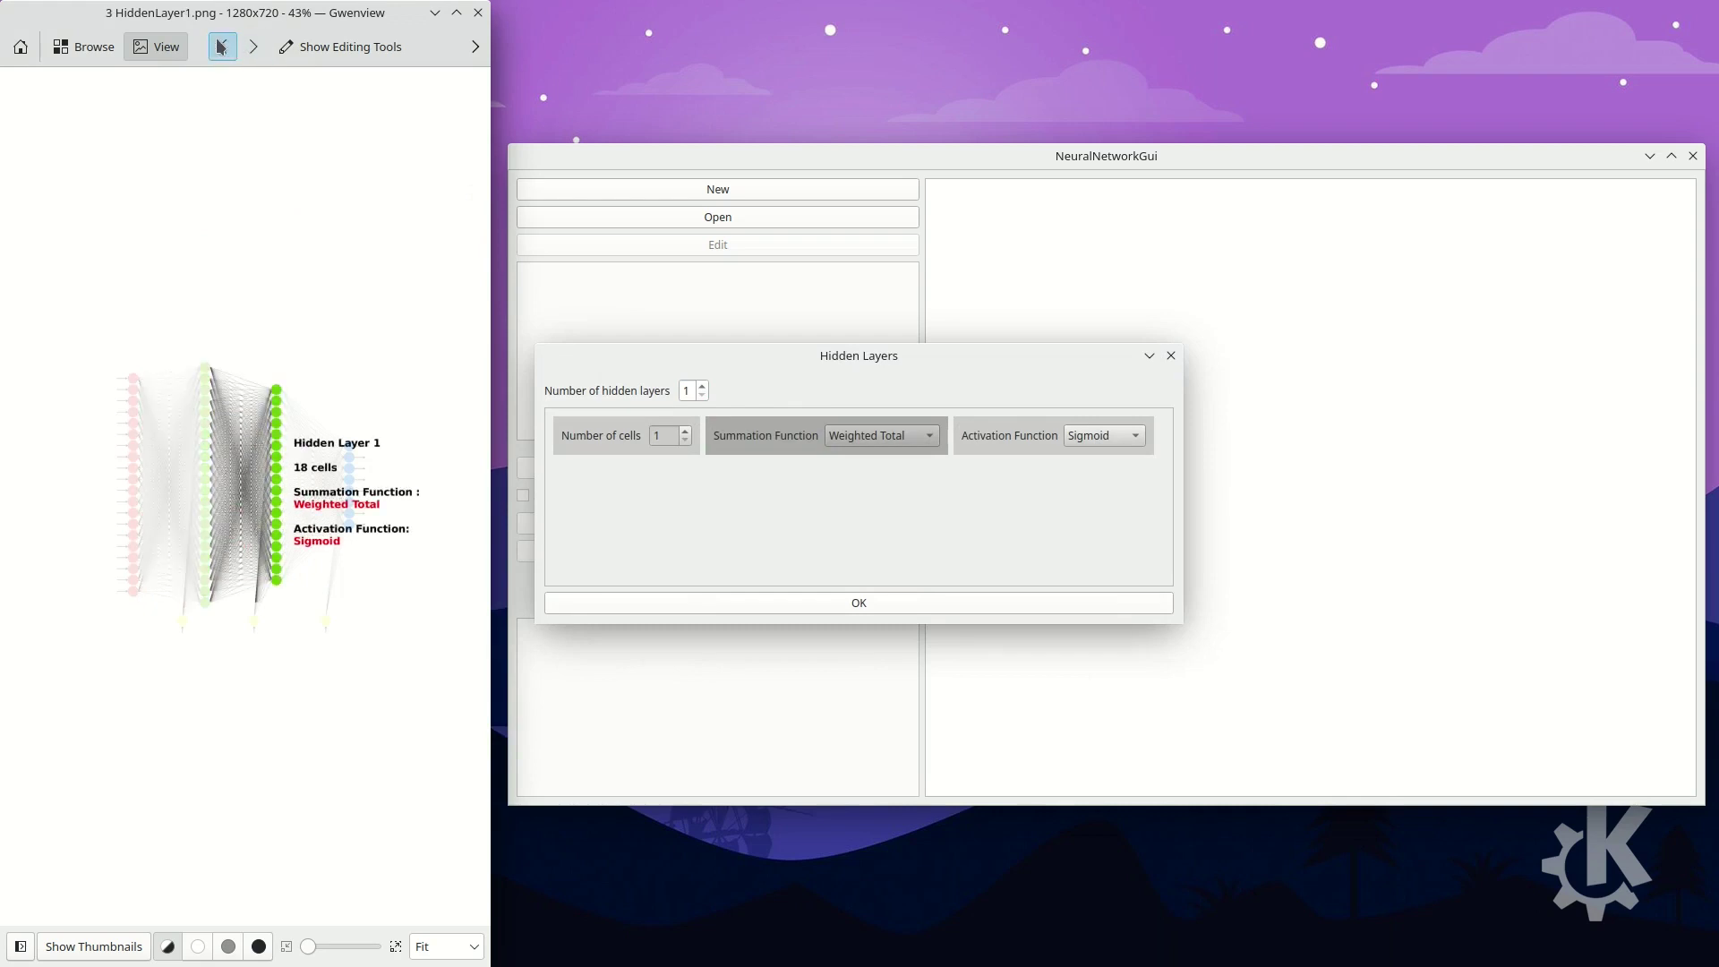
pyautogui.click(254, 47)
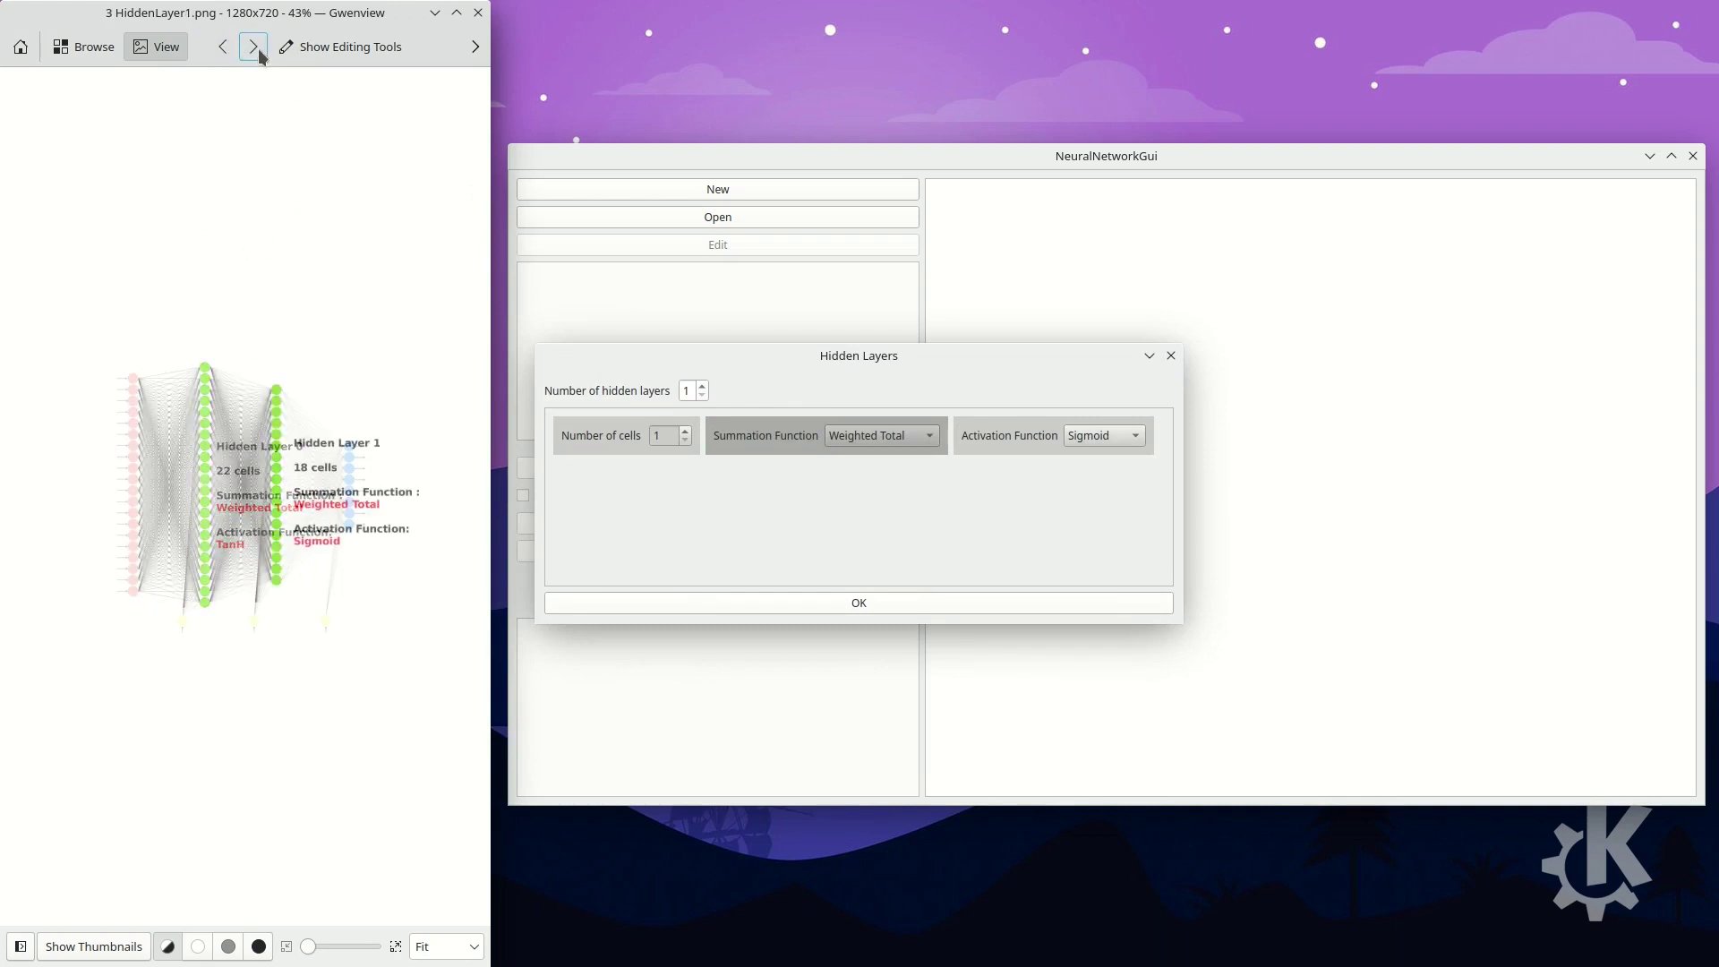
pyautogui.click(223, 46)
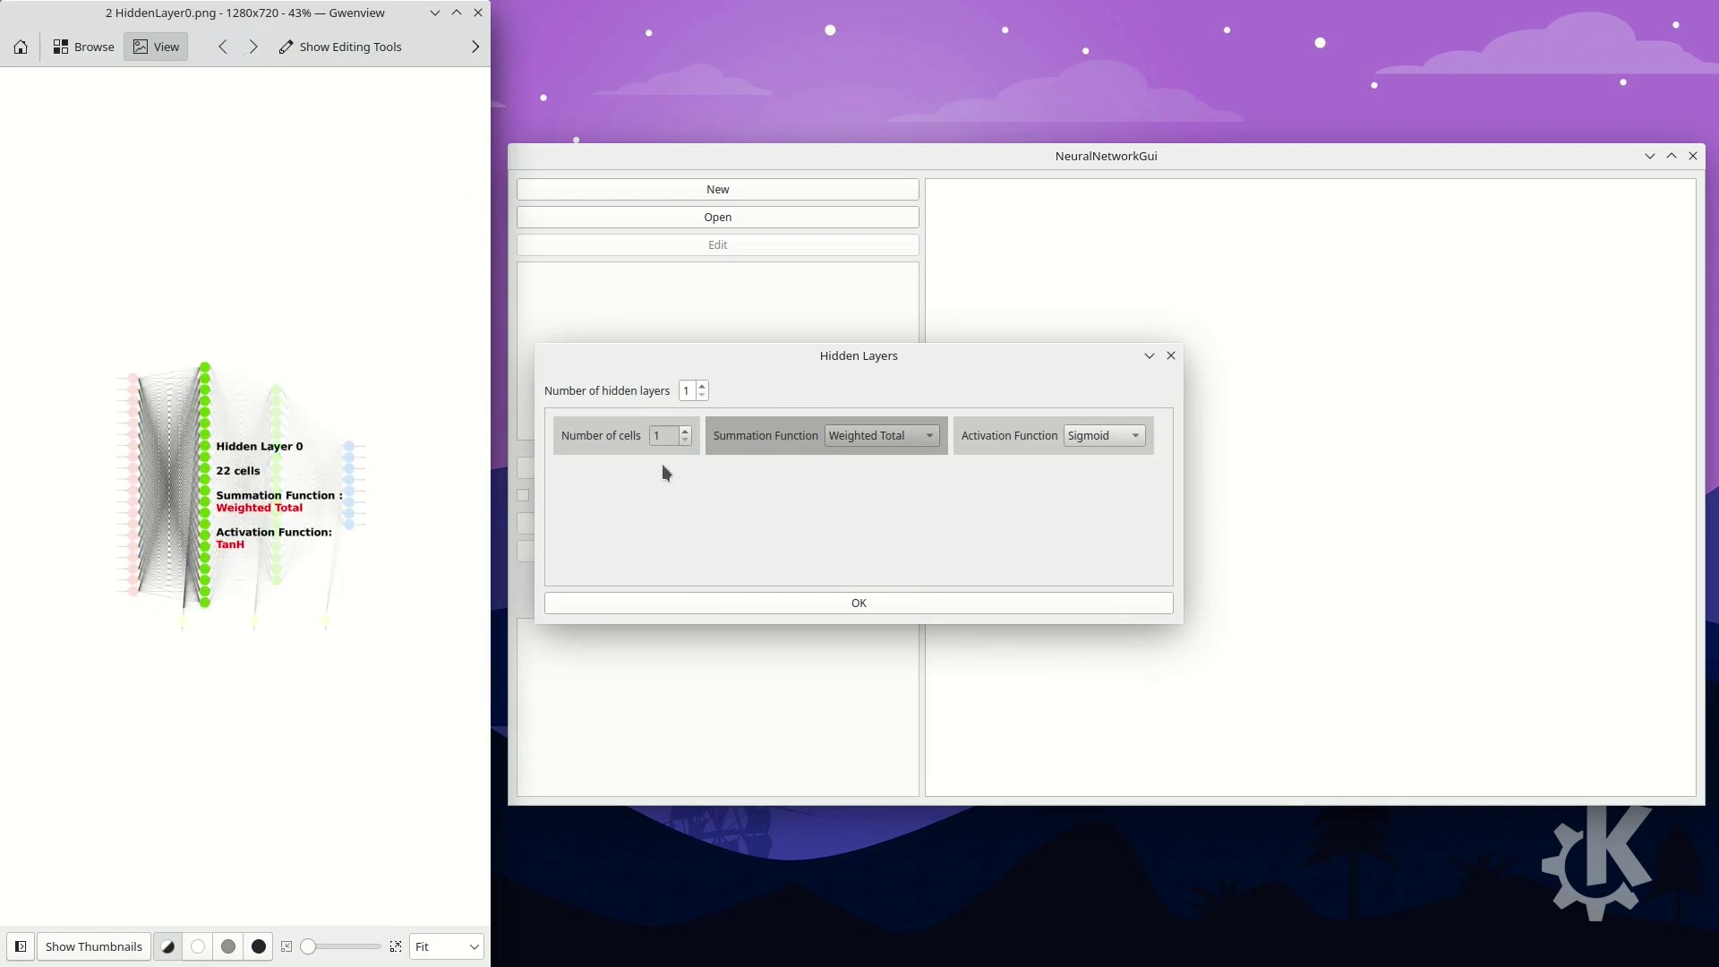
pyautogui.doubleClick(688, 390)
pyautogui.click(702, 387)
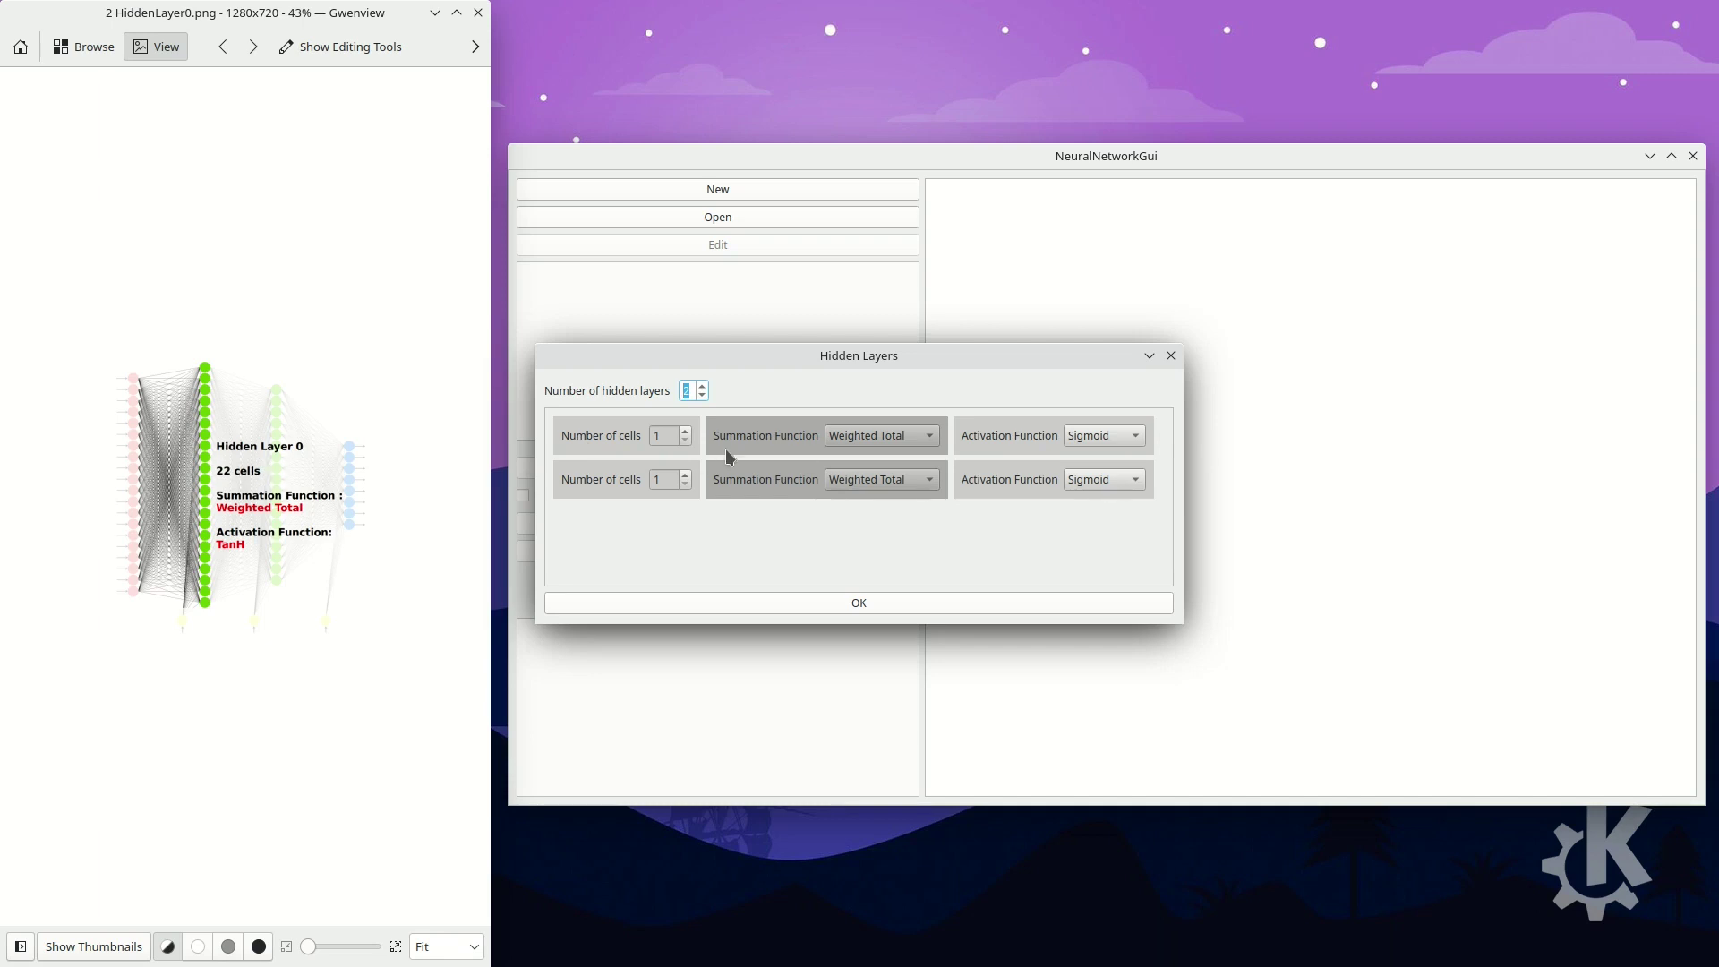
# Give the first hidden layer 22 cells and the TanH activation function.
pyautogui.click(662, 435)
pyautogui.click(1121, 438)
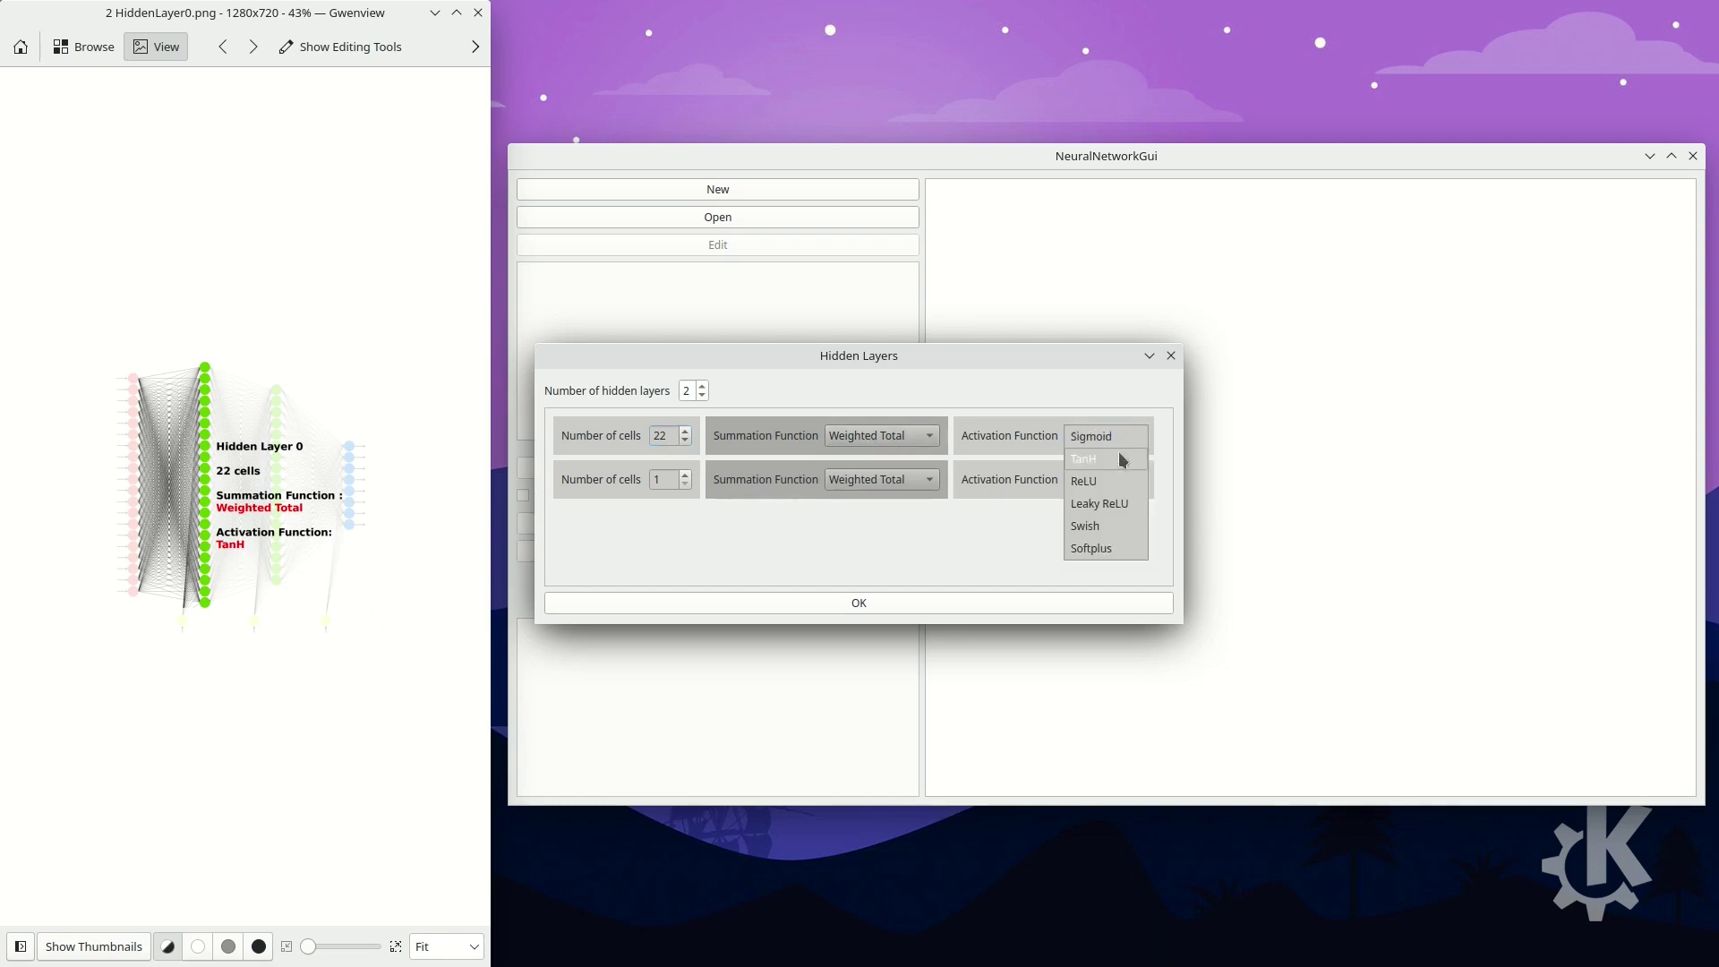
pyautogui.click(1124, 459)
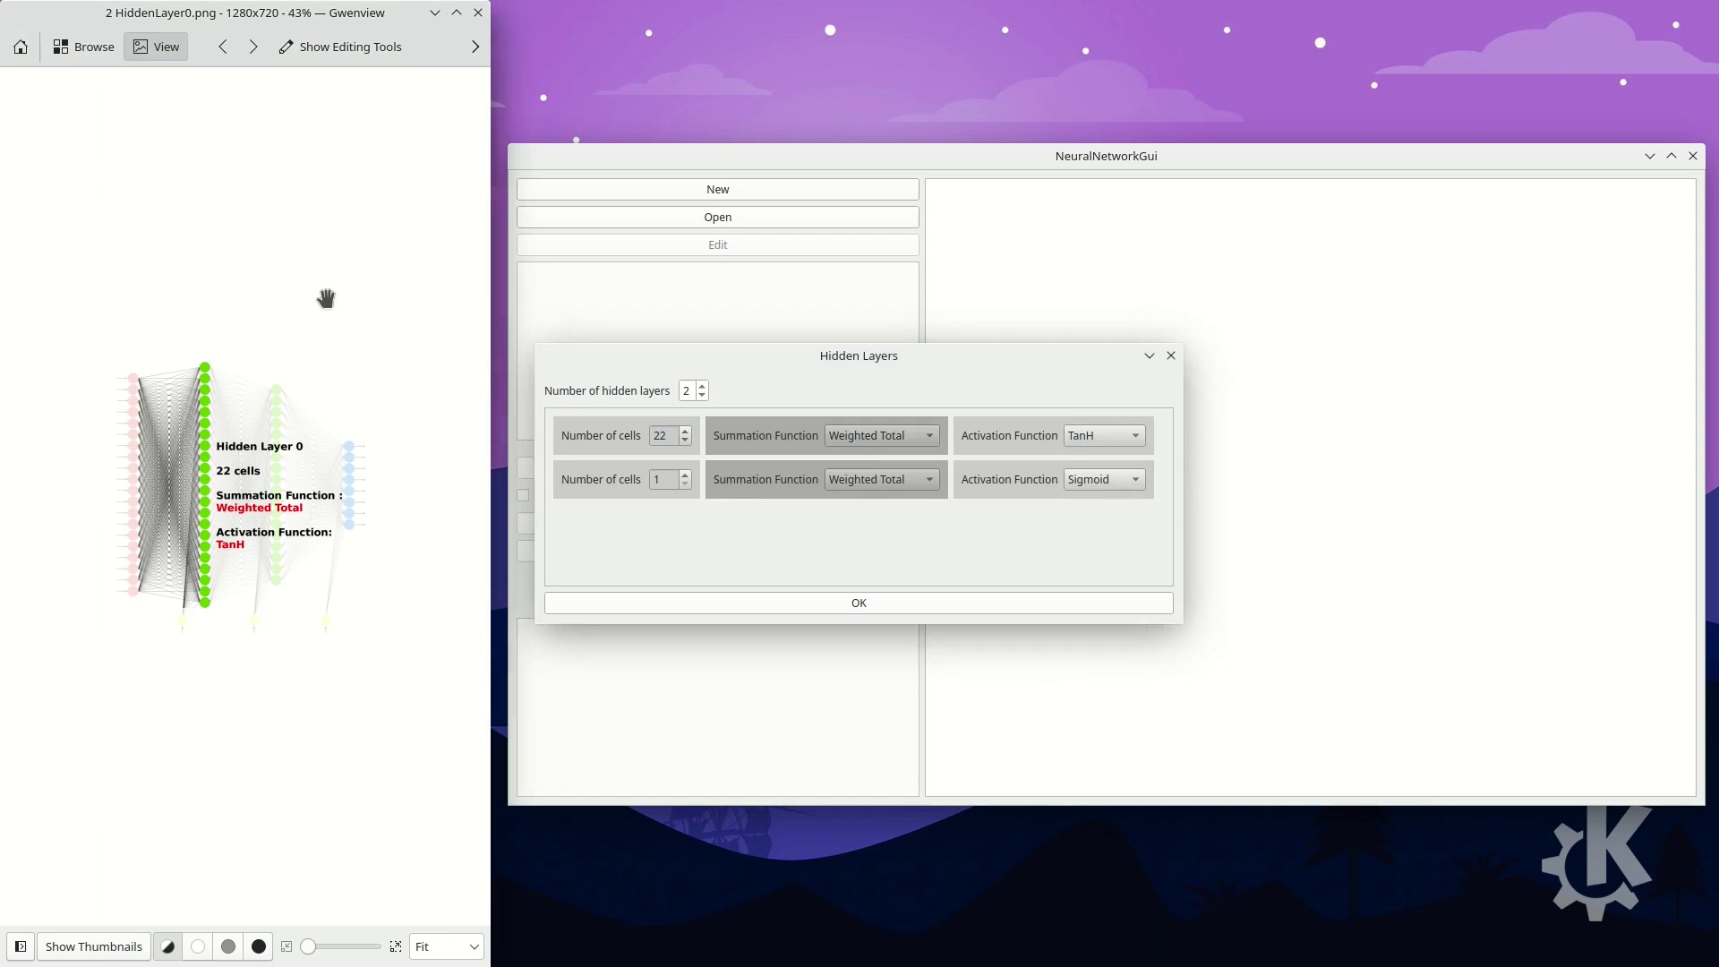
# Display the Hidden Layer 1 diagram, give the second hidden layer 18 cells and confirm the hidden layers.
pyautogui.click(253, 48)
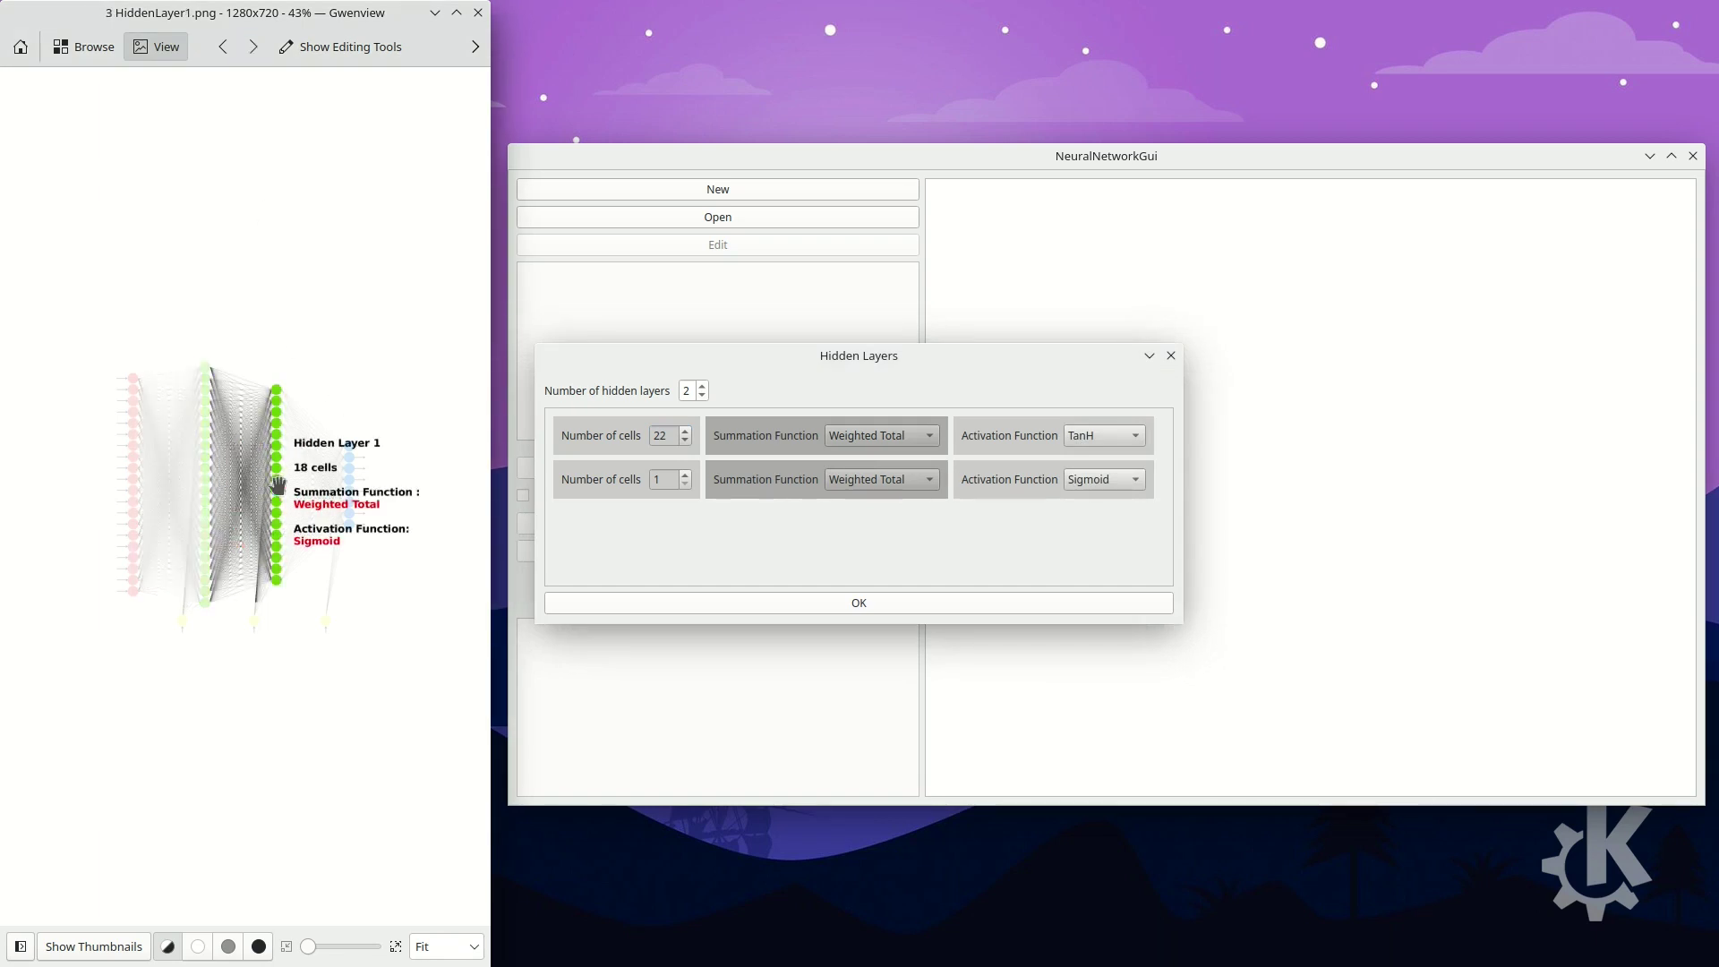
pyautogui.doubleClick(655, 479)
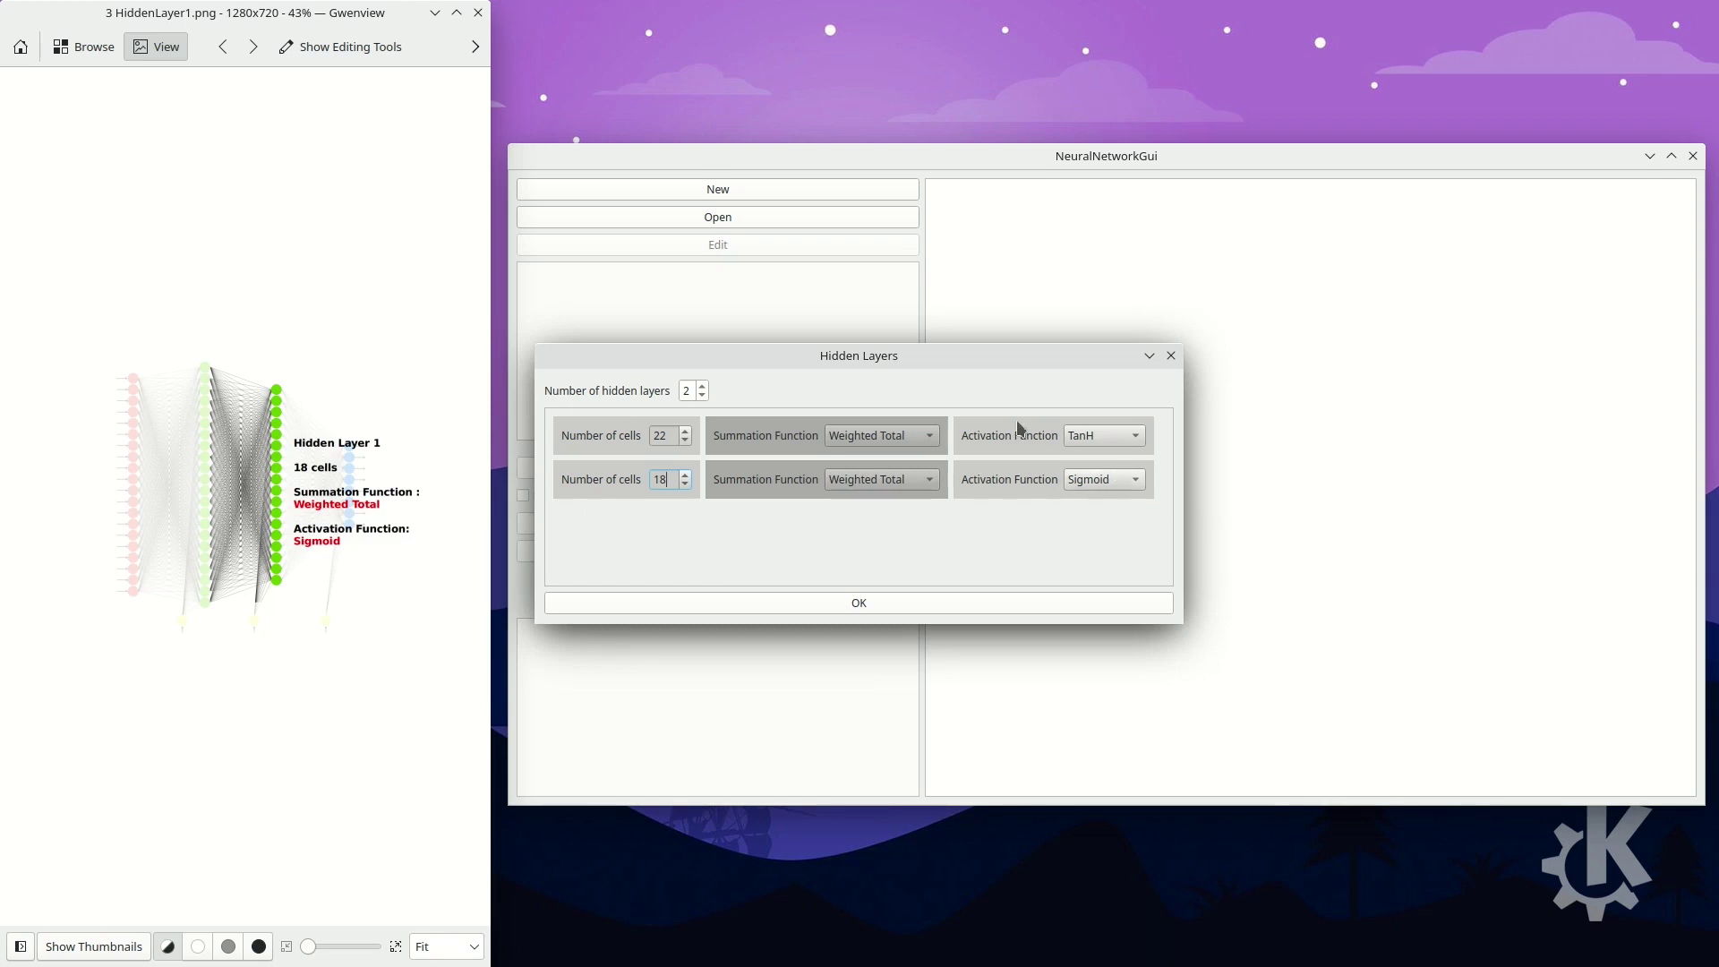
pyautogui.click(867, 594)
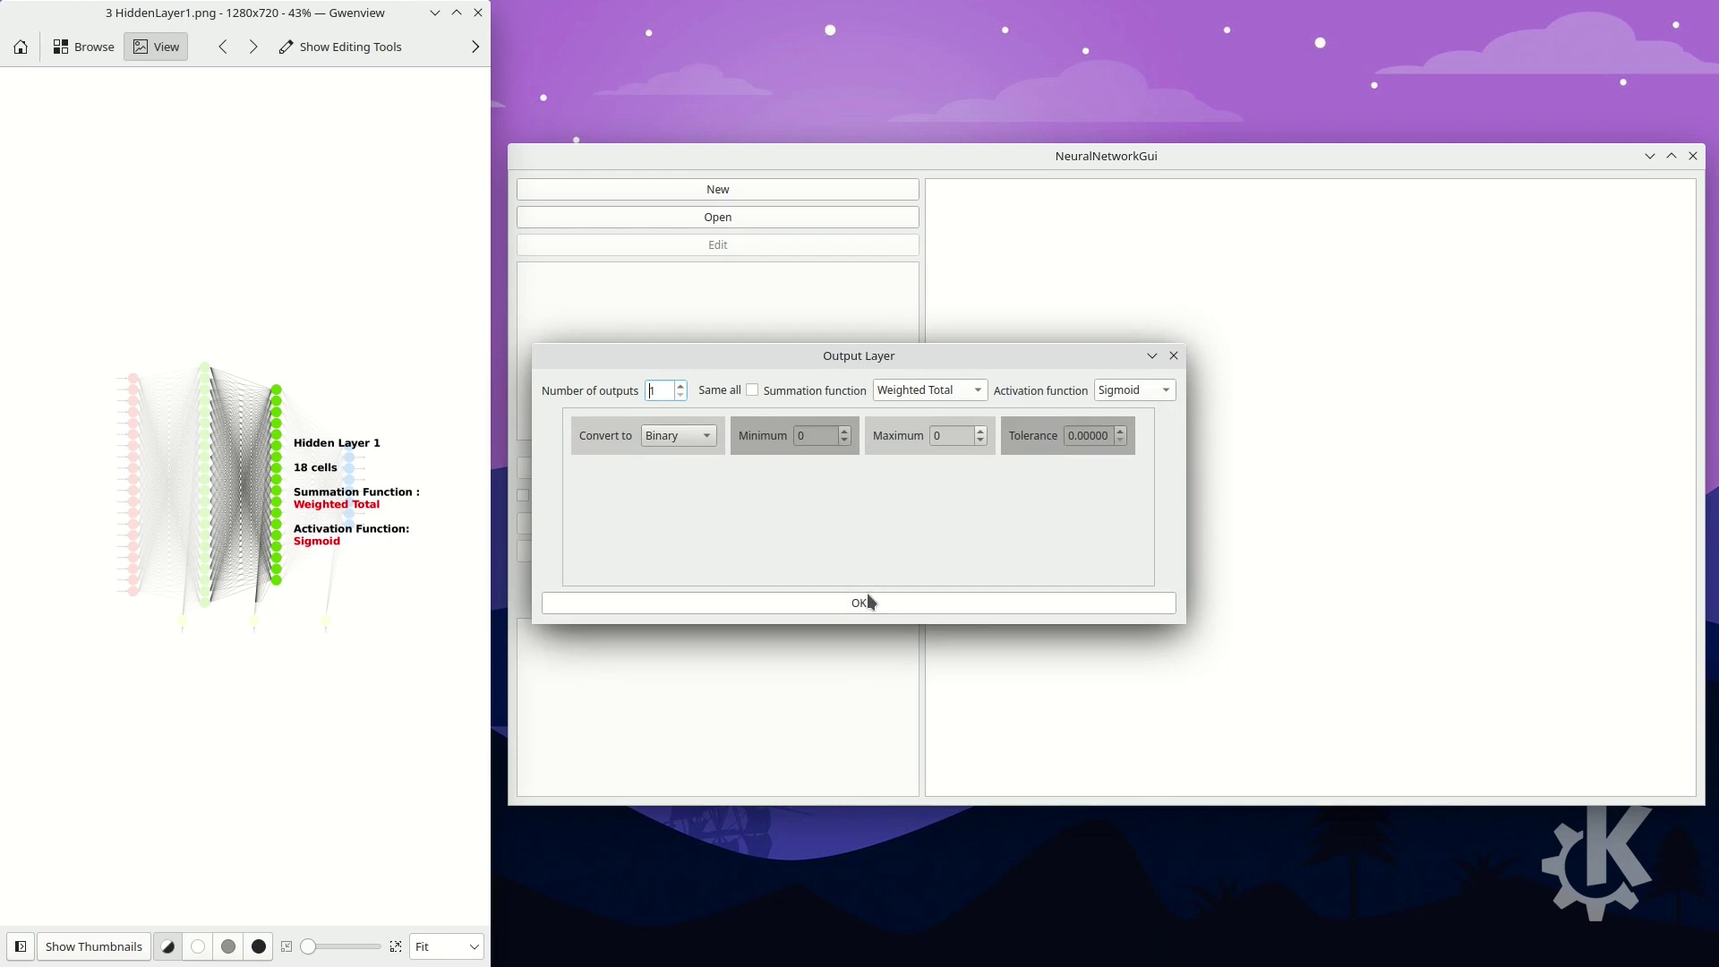
# Display the Outputs diagram in Gwenview, enlarge its charges details, and compare them with the output layer's summation and activation functions.
pyautogui.click(259, 52)
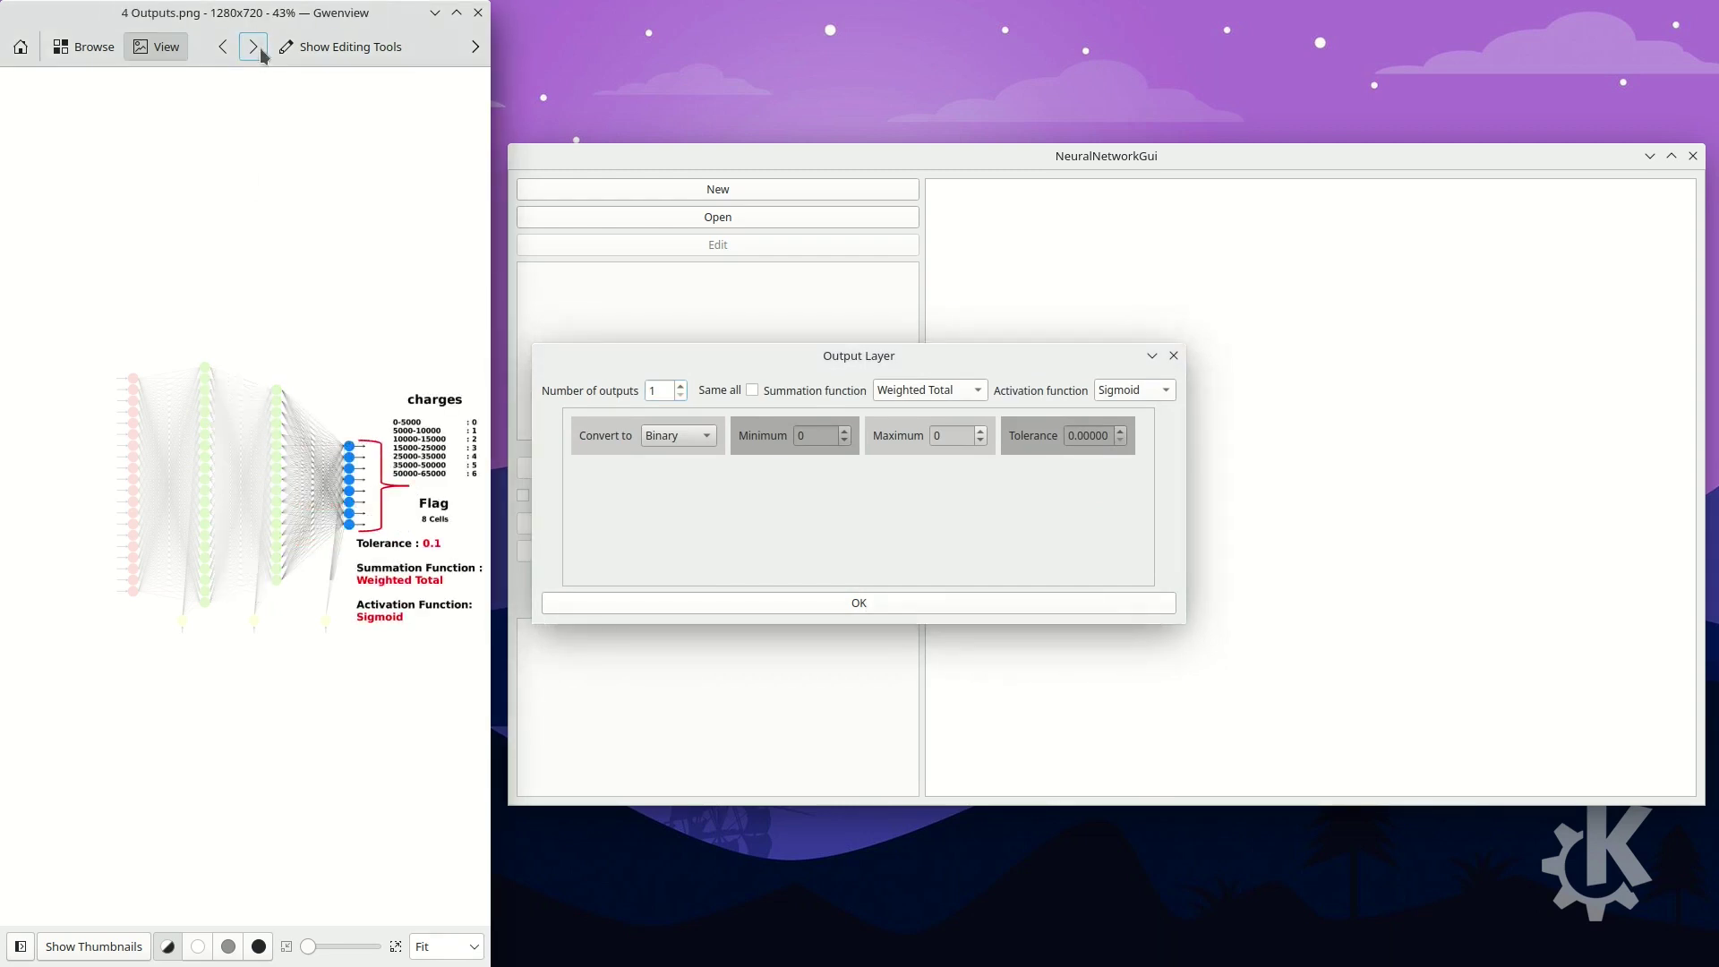
pyautogui.middleClick(362, 515)
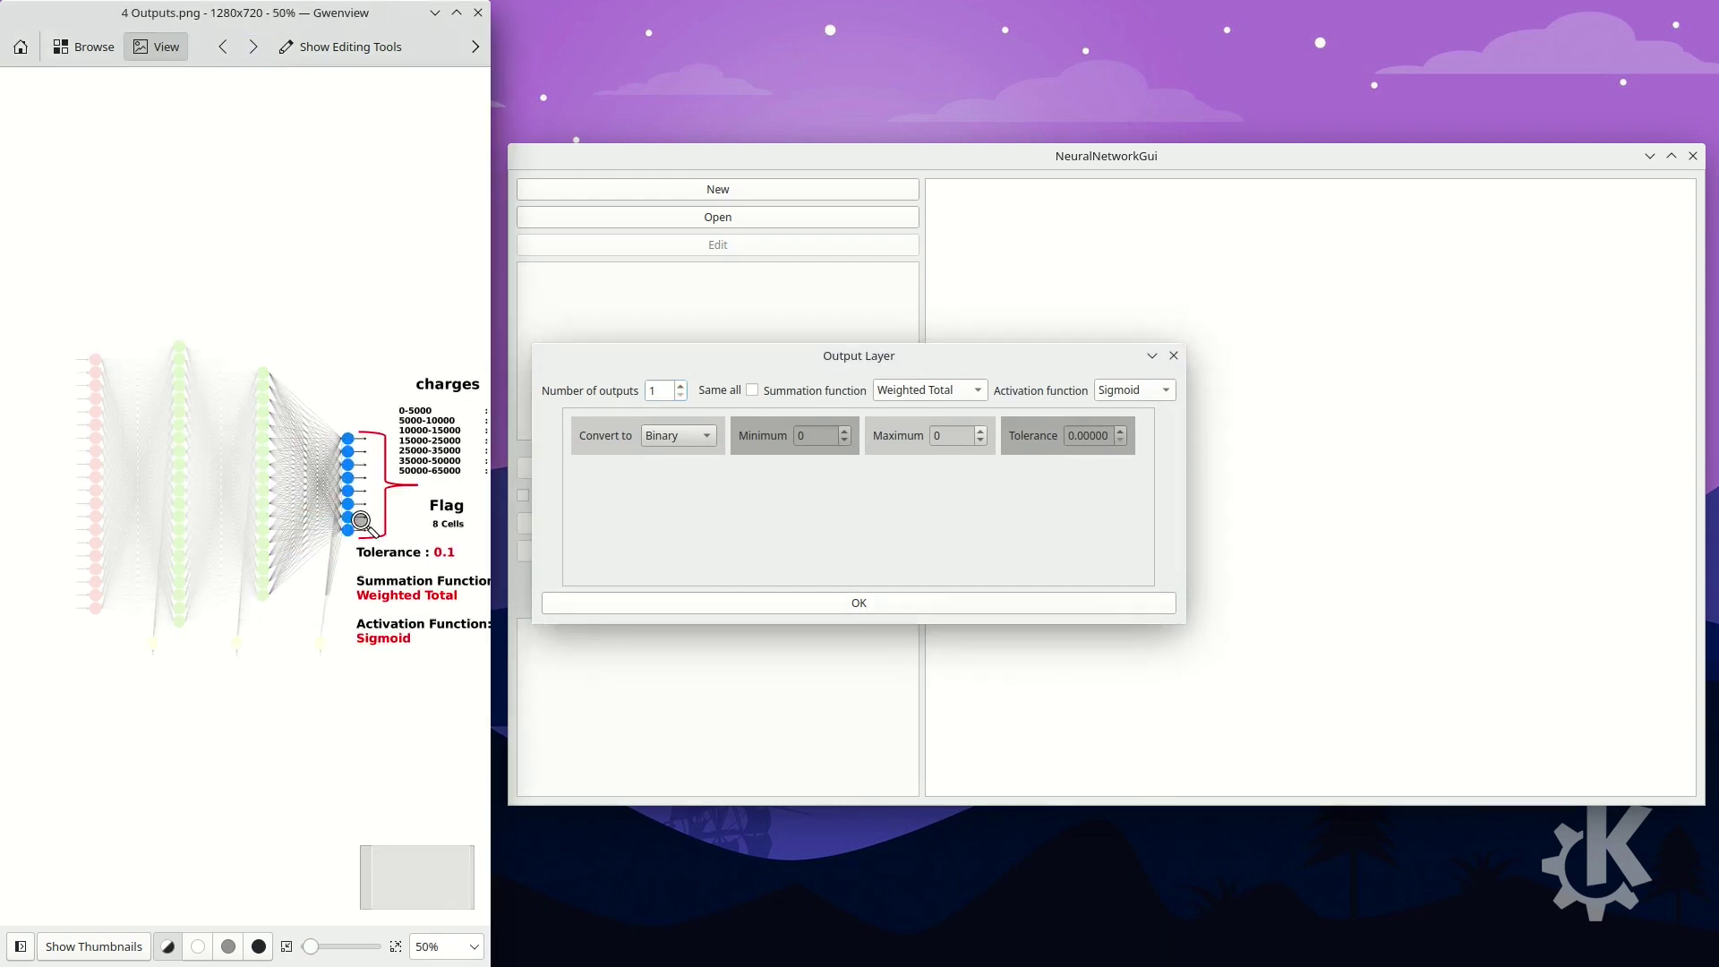
pyautogui.moveTo(361, 519); pyautogui.dragTo(128, 524)
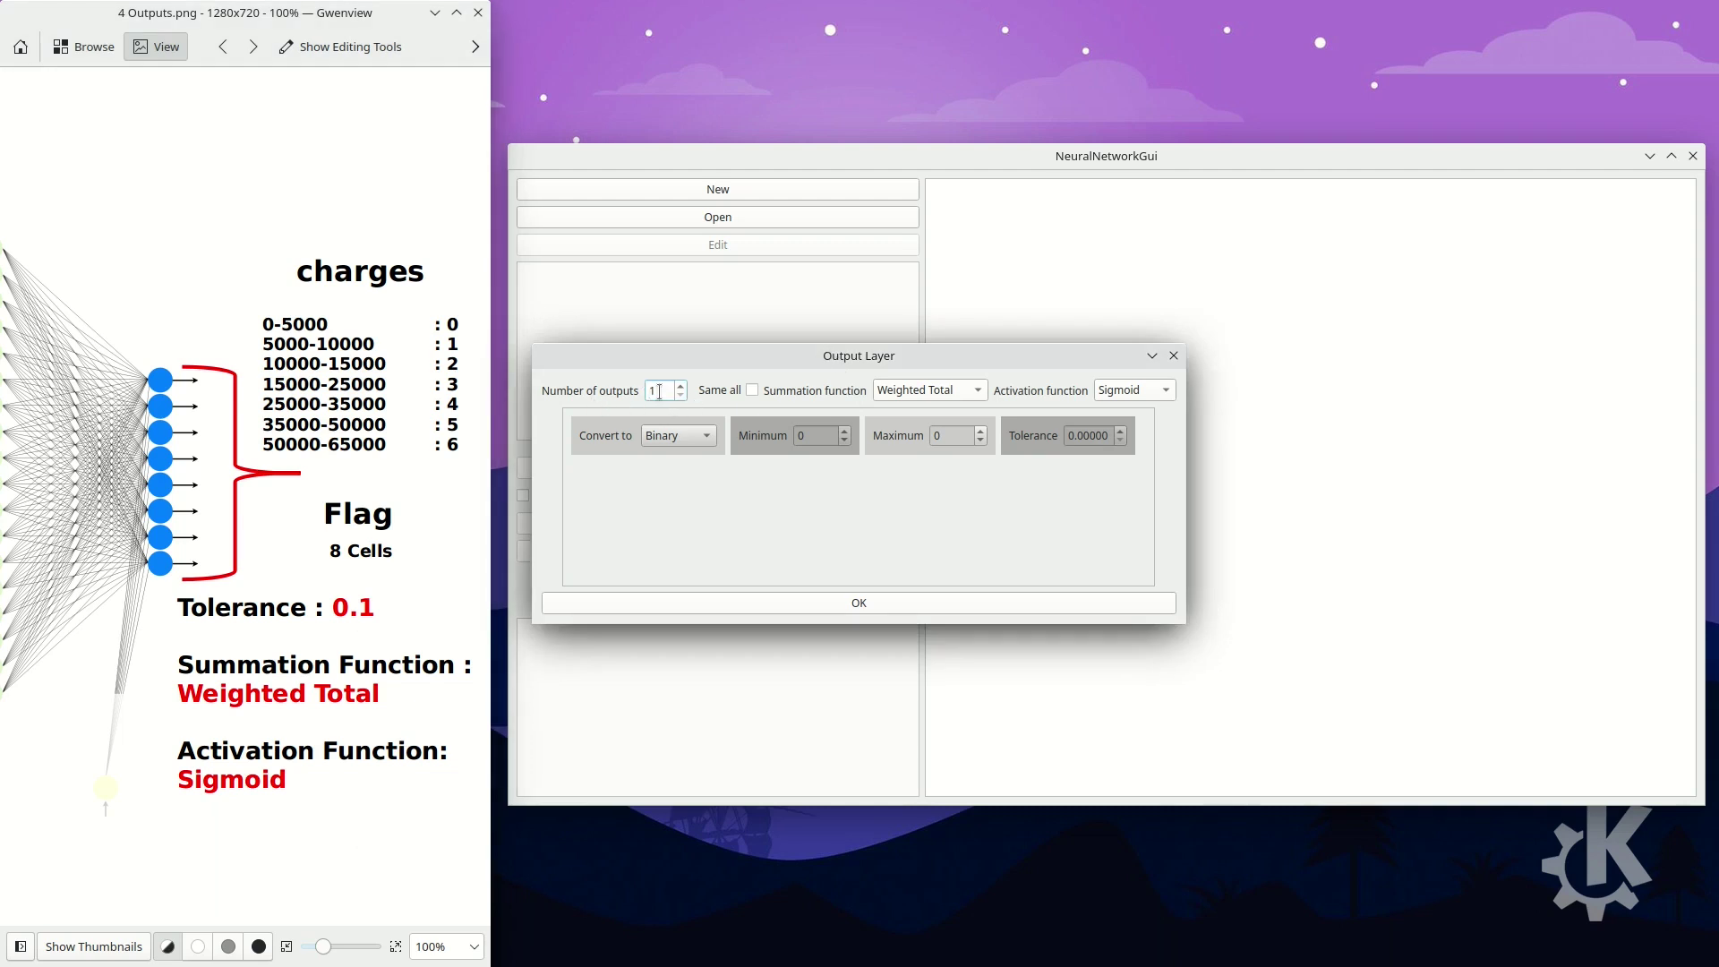
pyautogui.click(906, 393)
pyautogui.click(906, 393)
pyautogui.click(1155, 397)
pyautogui.click(1154, 397)
# Convert the single output to Flag with minimum 0, maximum 6 and tolerance 0.1, and confirm the output layer.
pyautogui.click(687, 442)
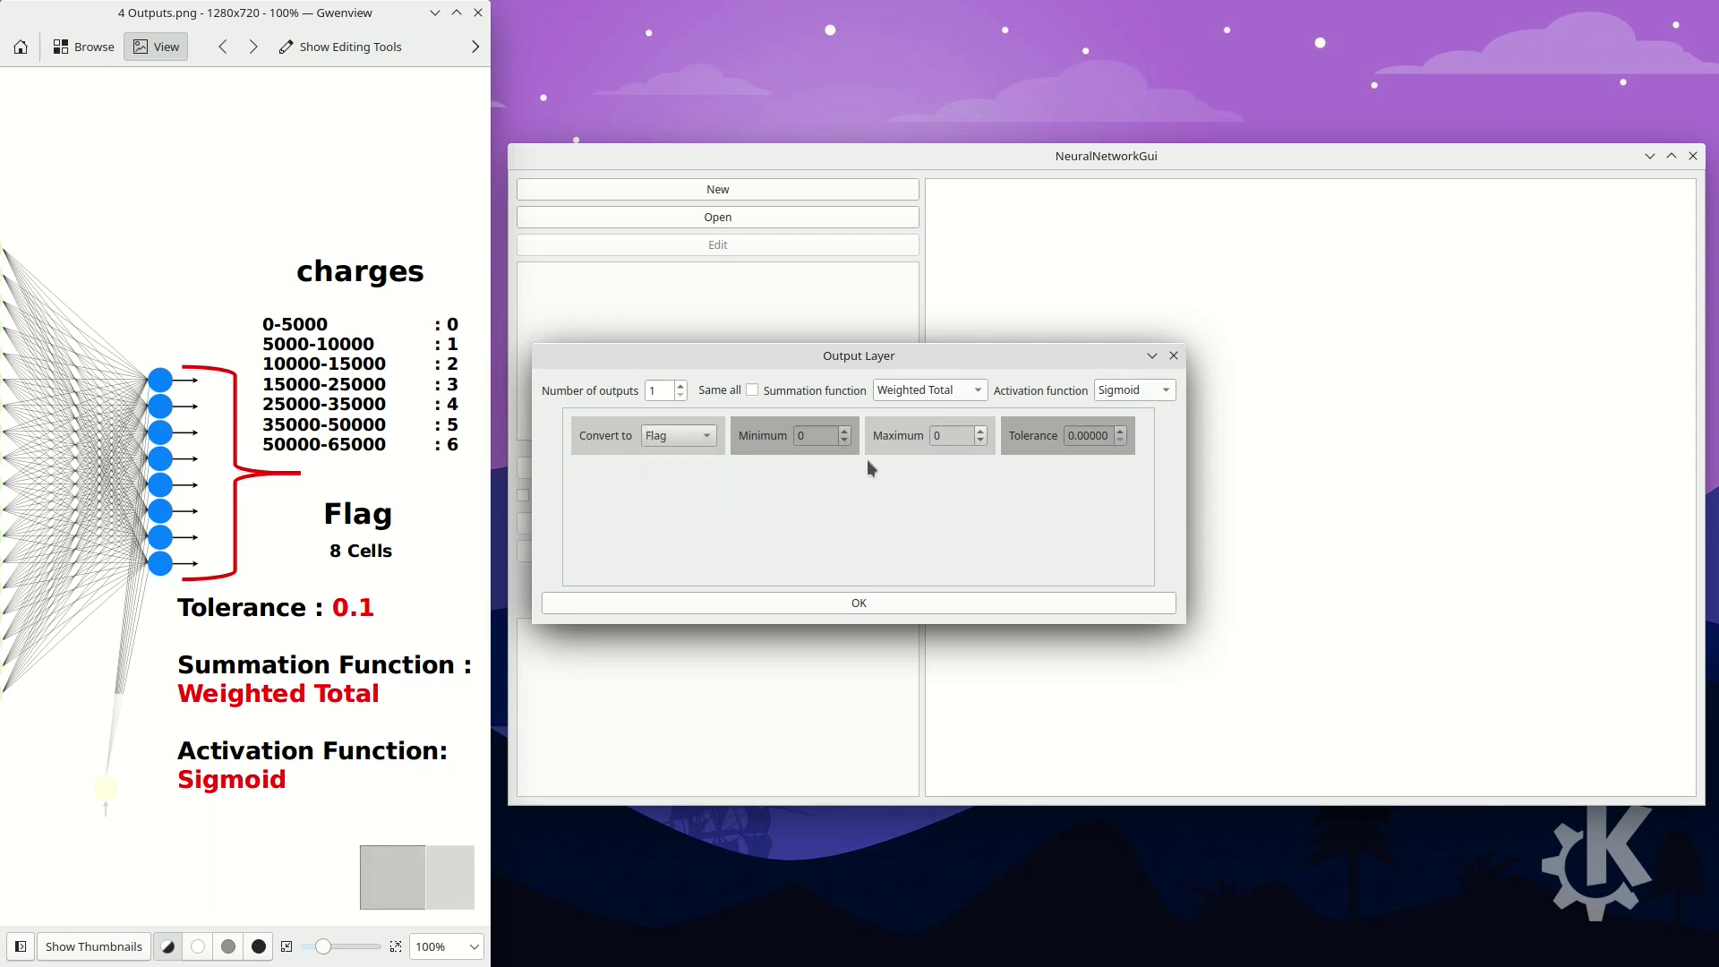
pyautogui.doubleClick(830, 440)
pyautogui.click(969, 434)
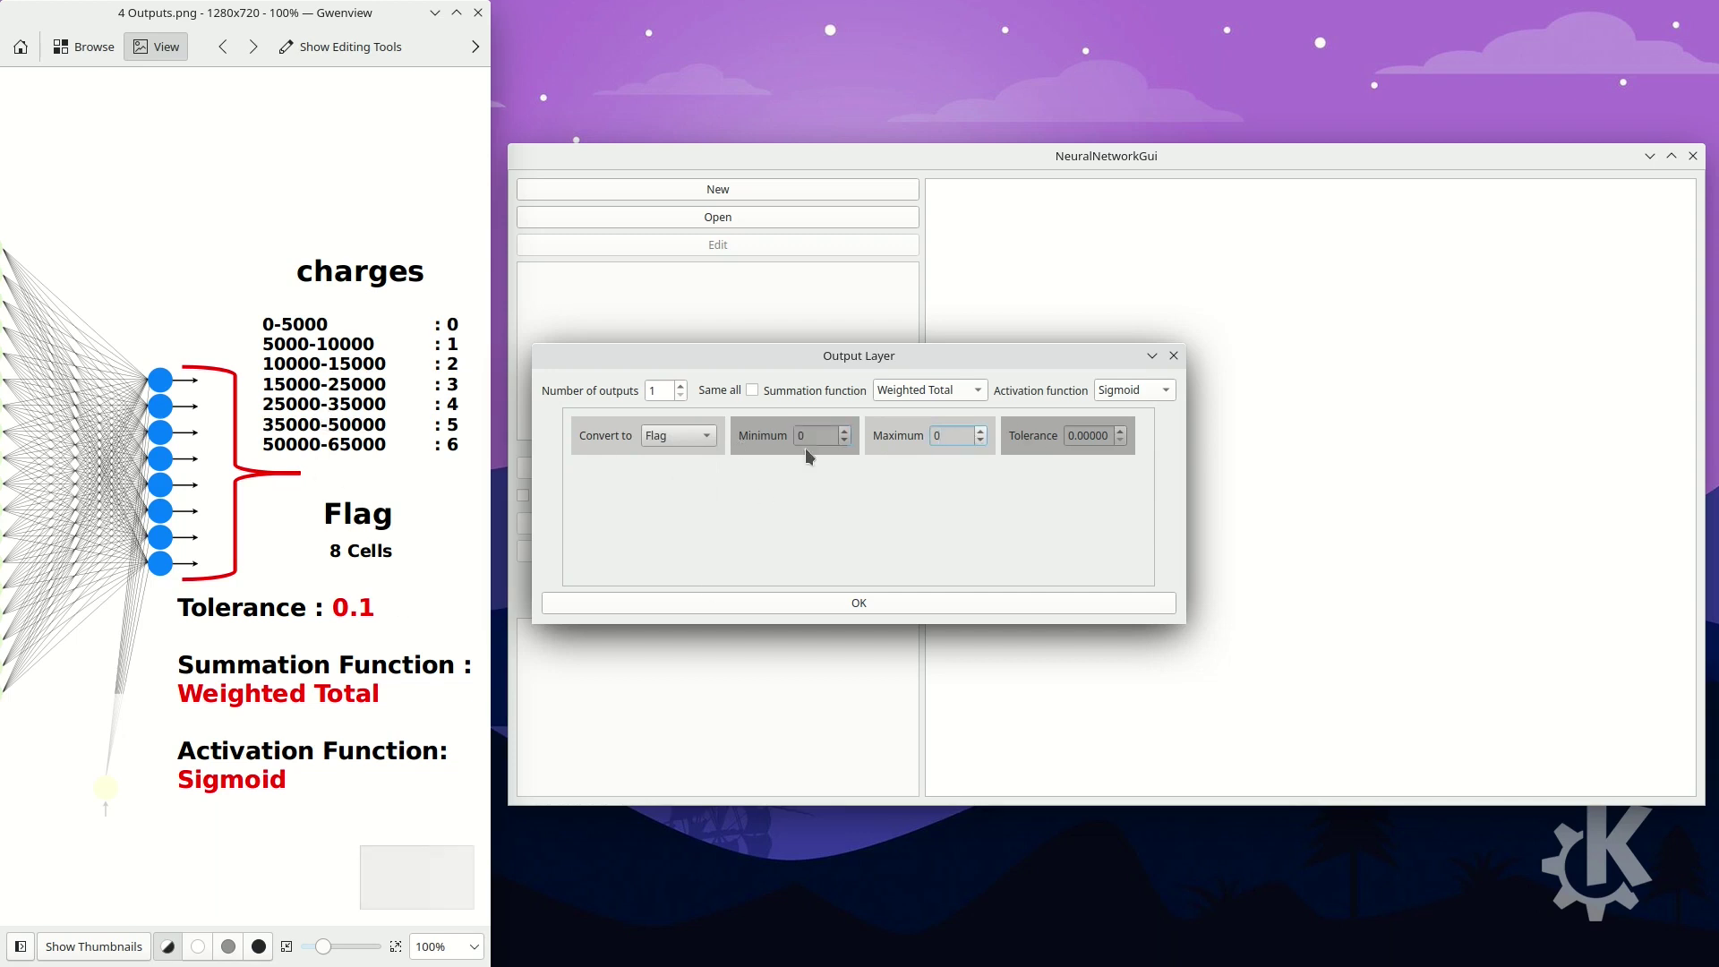
pyautogui.press('BackSpace')
pyautogui.write('6')
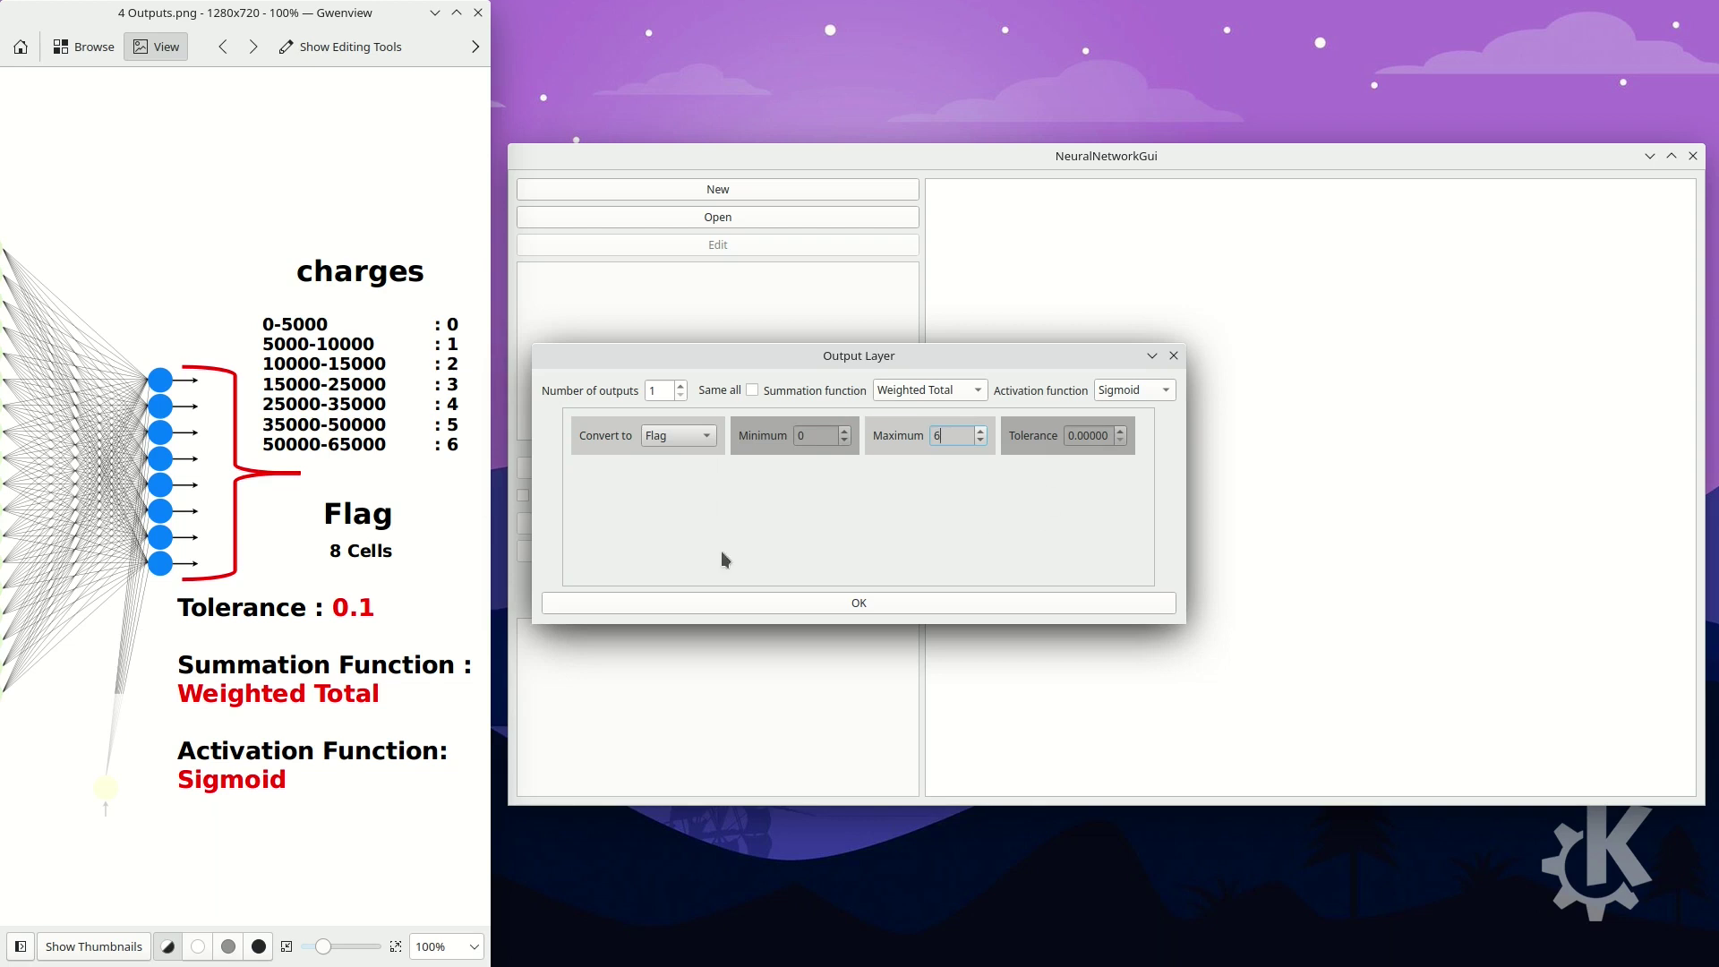
pyautogui.doubleClick(1100, 433)
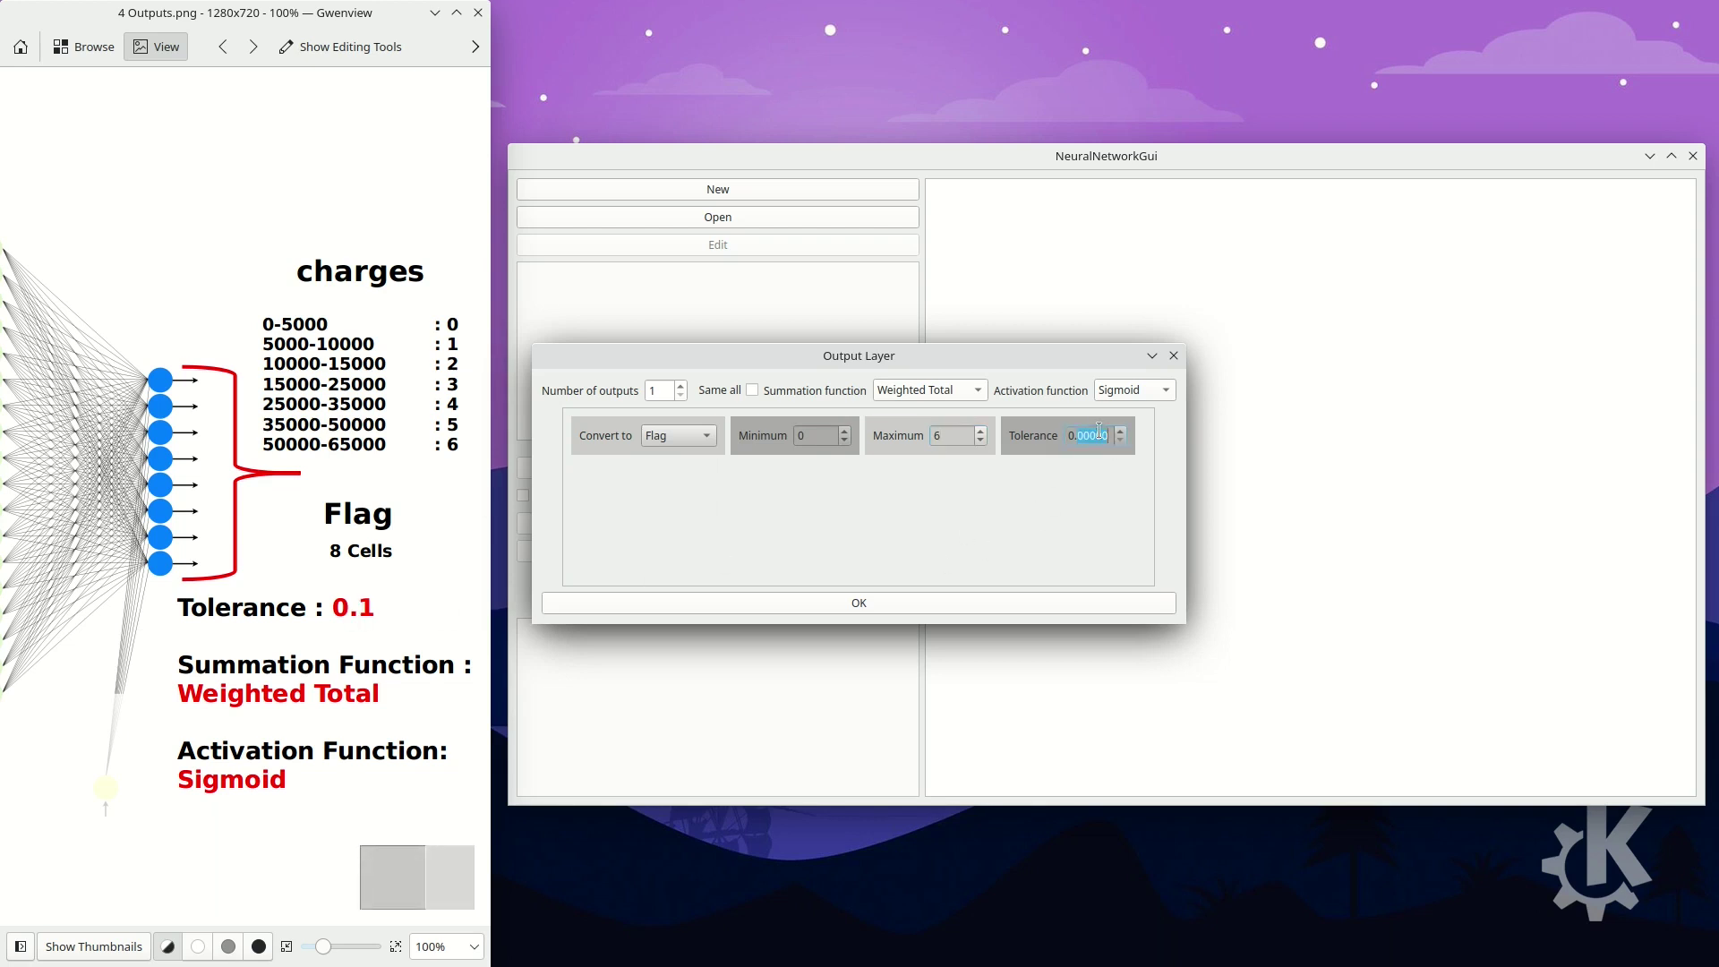
pyautogui.write('1')
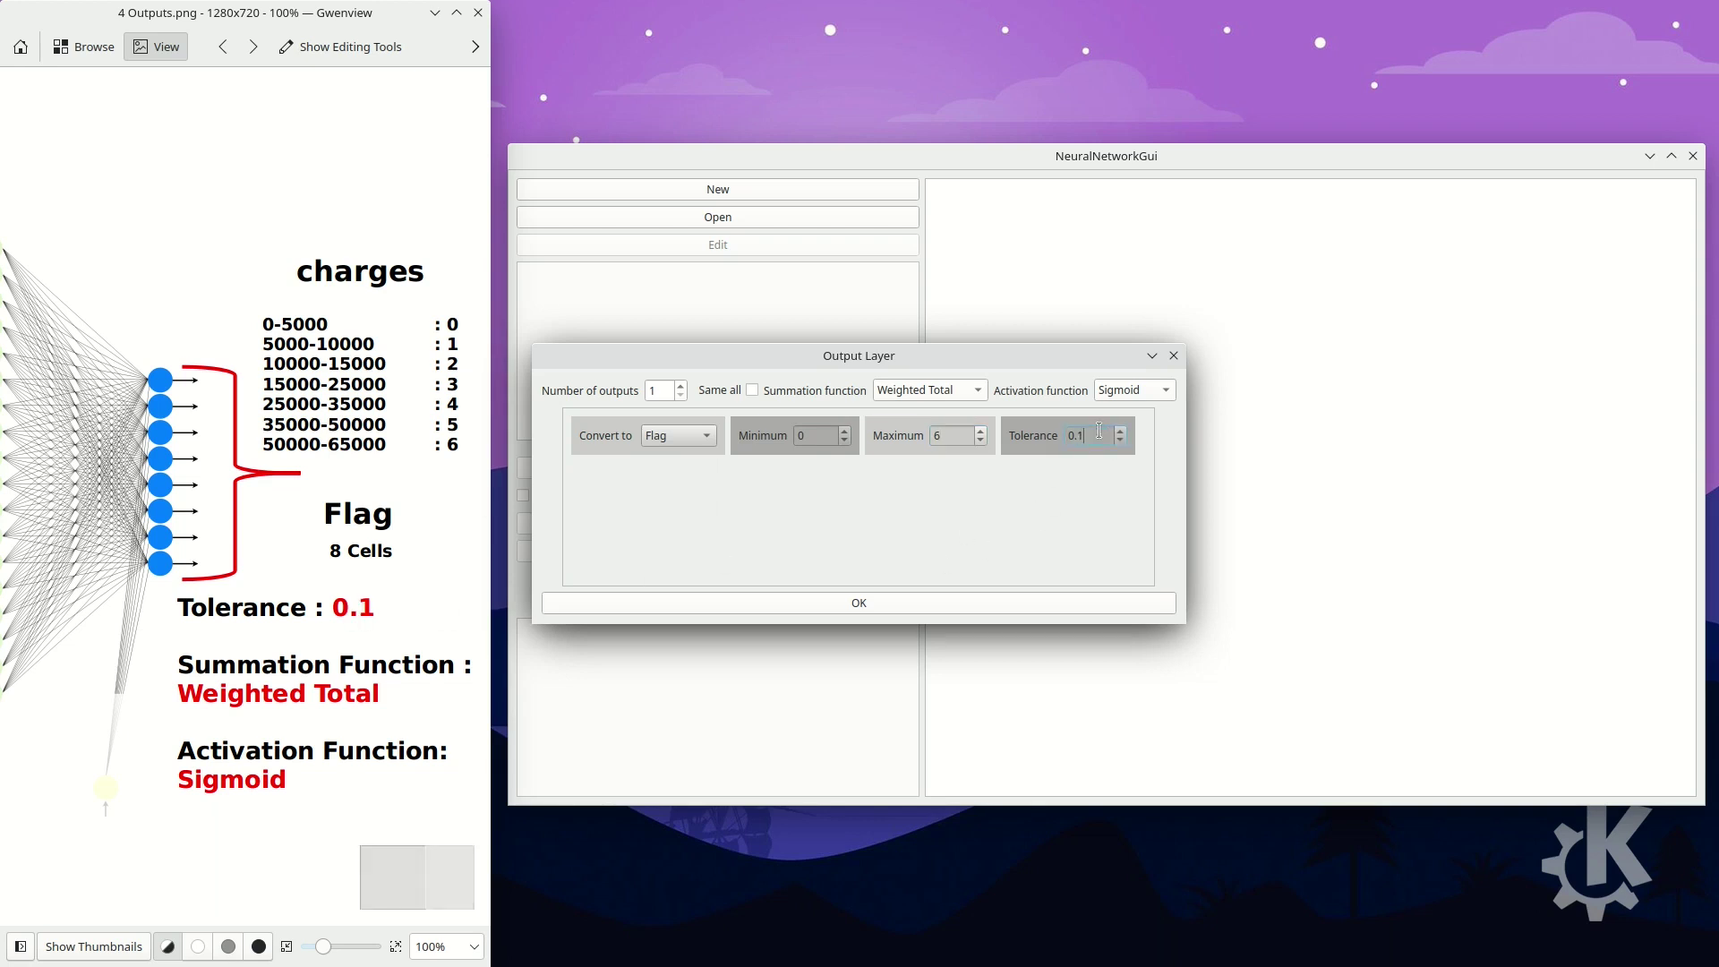
pyautogui.click(983, 606)
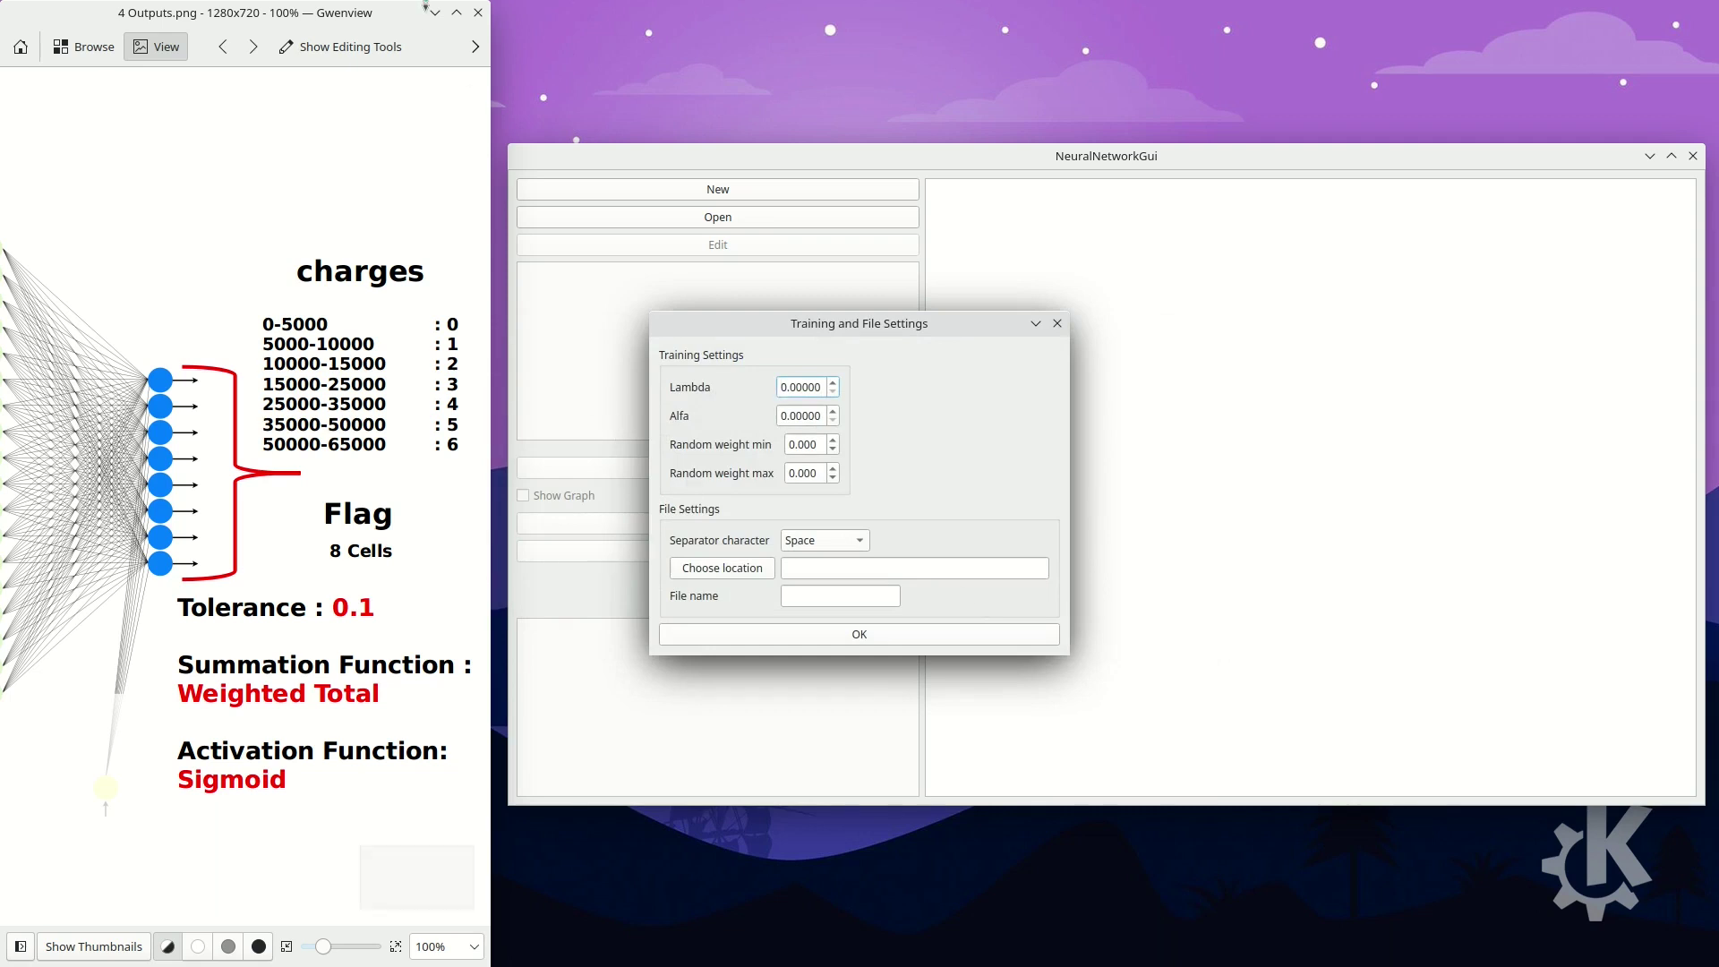
# Minimize the diagram window and set Lambda to 0.015, Alfa to 0.15, and the random weight range to -1 through 1.
pyautogui.click(434, 14)
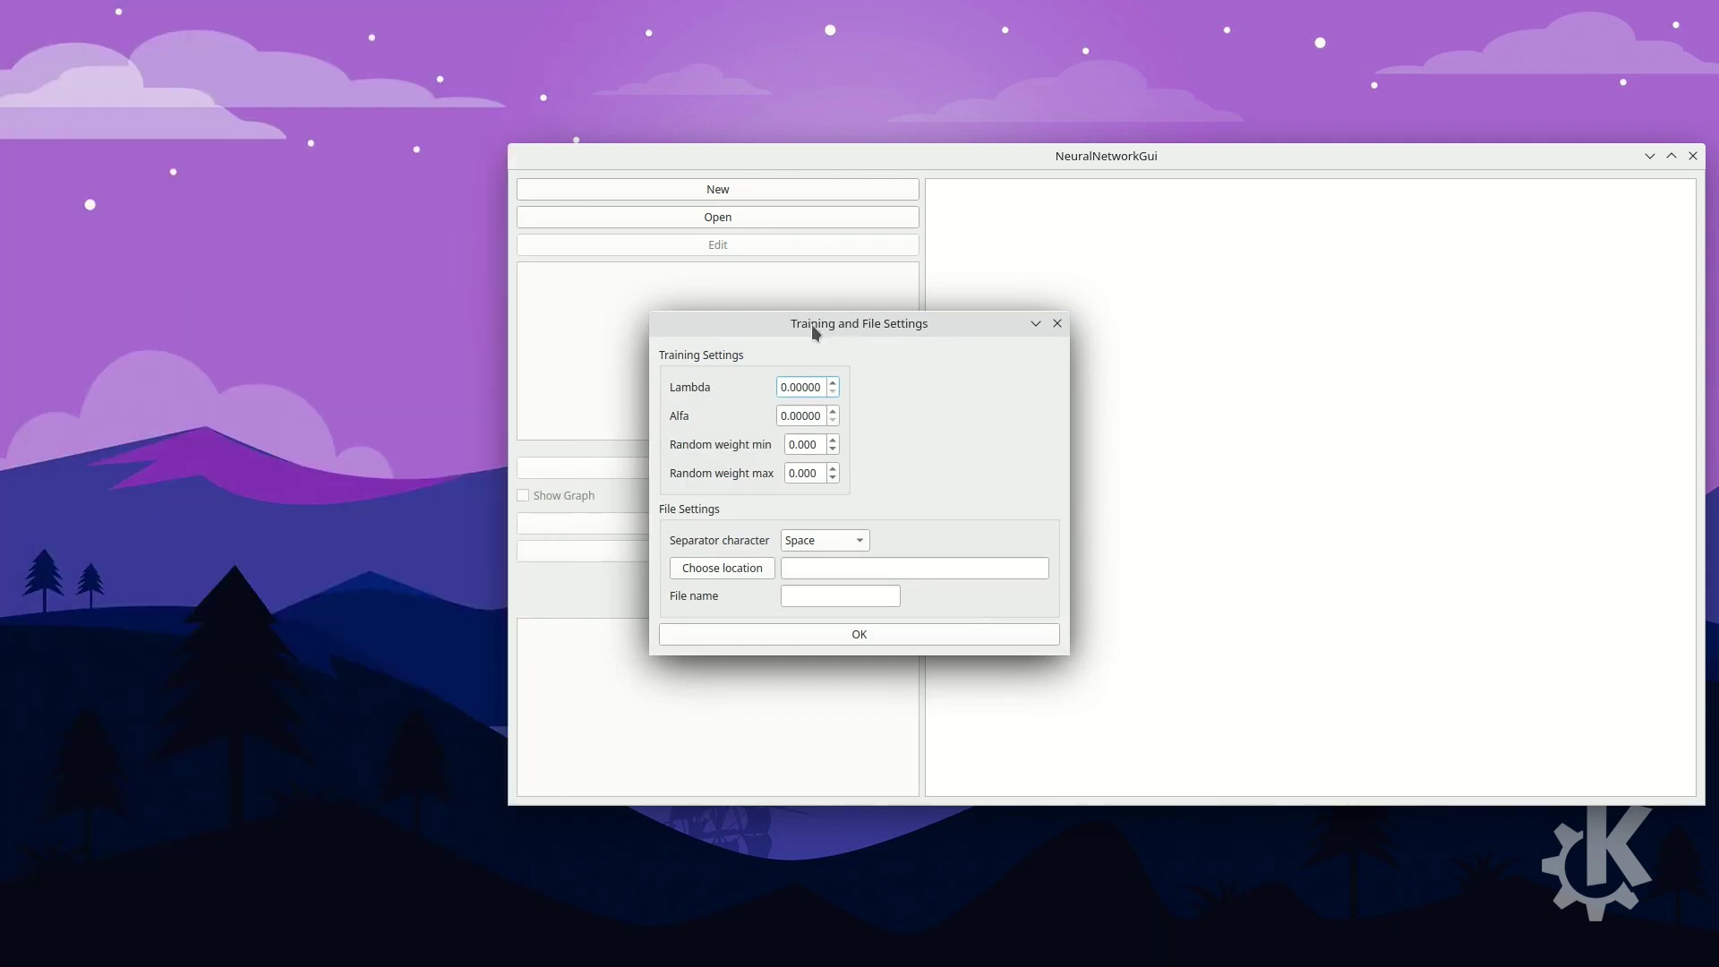
pyautogui.moveTo(846, 153); pyautogui.dragTo(641, 144)
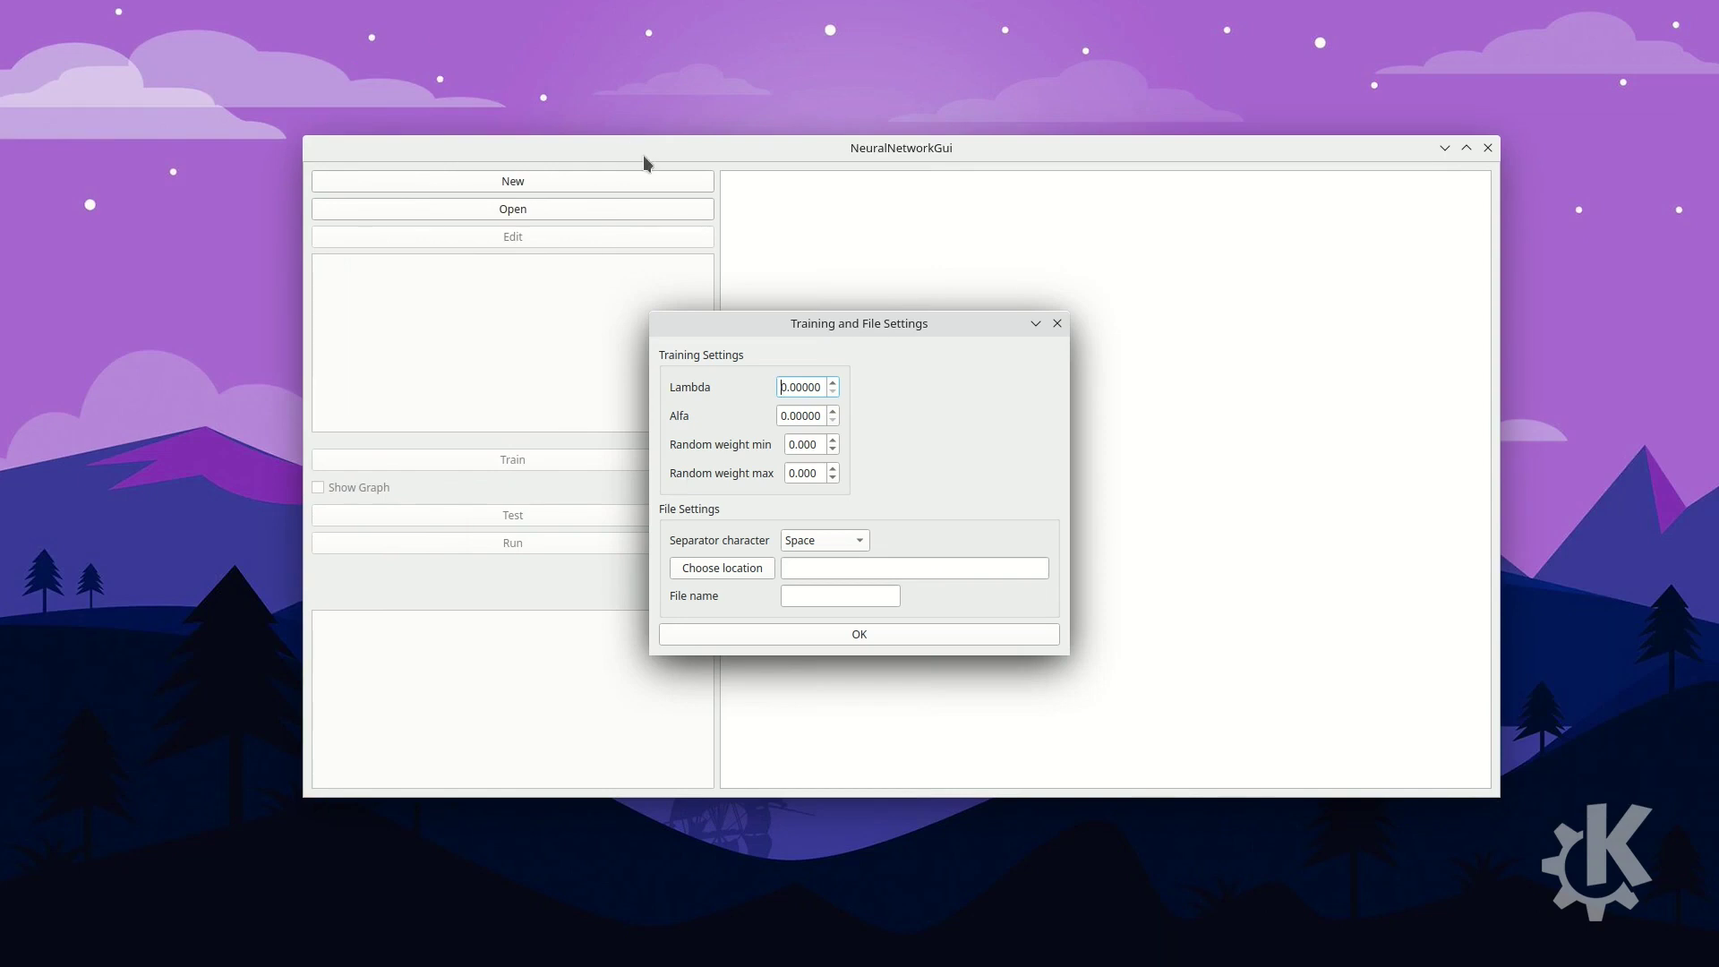
pyautogui.doubleClick(803, 389)
pyautogui.write('015')
pyautogui.doubleClick(815, 415)
pyautogui.write('15')
pyautogui.tripleClick(820, 444)
pyautogui.write('-1')
pyautogui.press('Tab')
pyautogui.write('1')
# Set the separator character to Semicolon and choose the Desktop folder as the network file location.
pyautogui.click(853, 542)
pyautogui.click(850, 587)
pyautogui.click(727, 571)
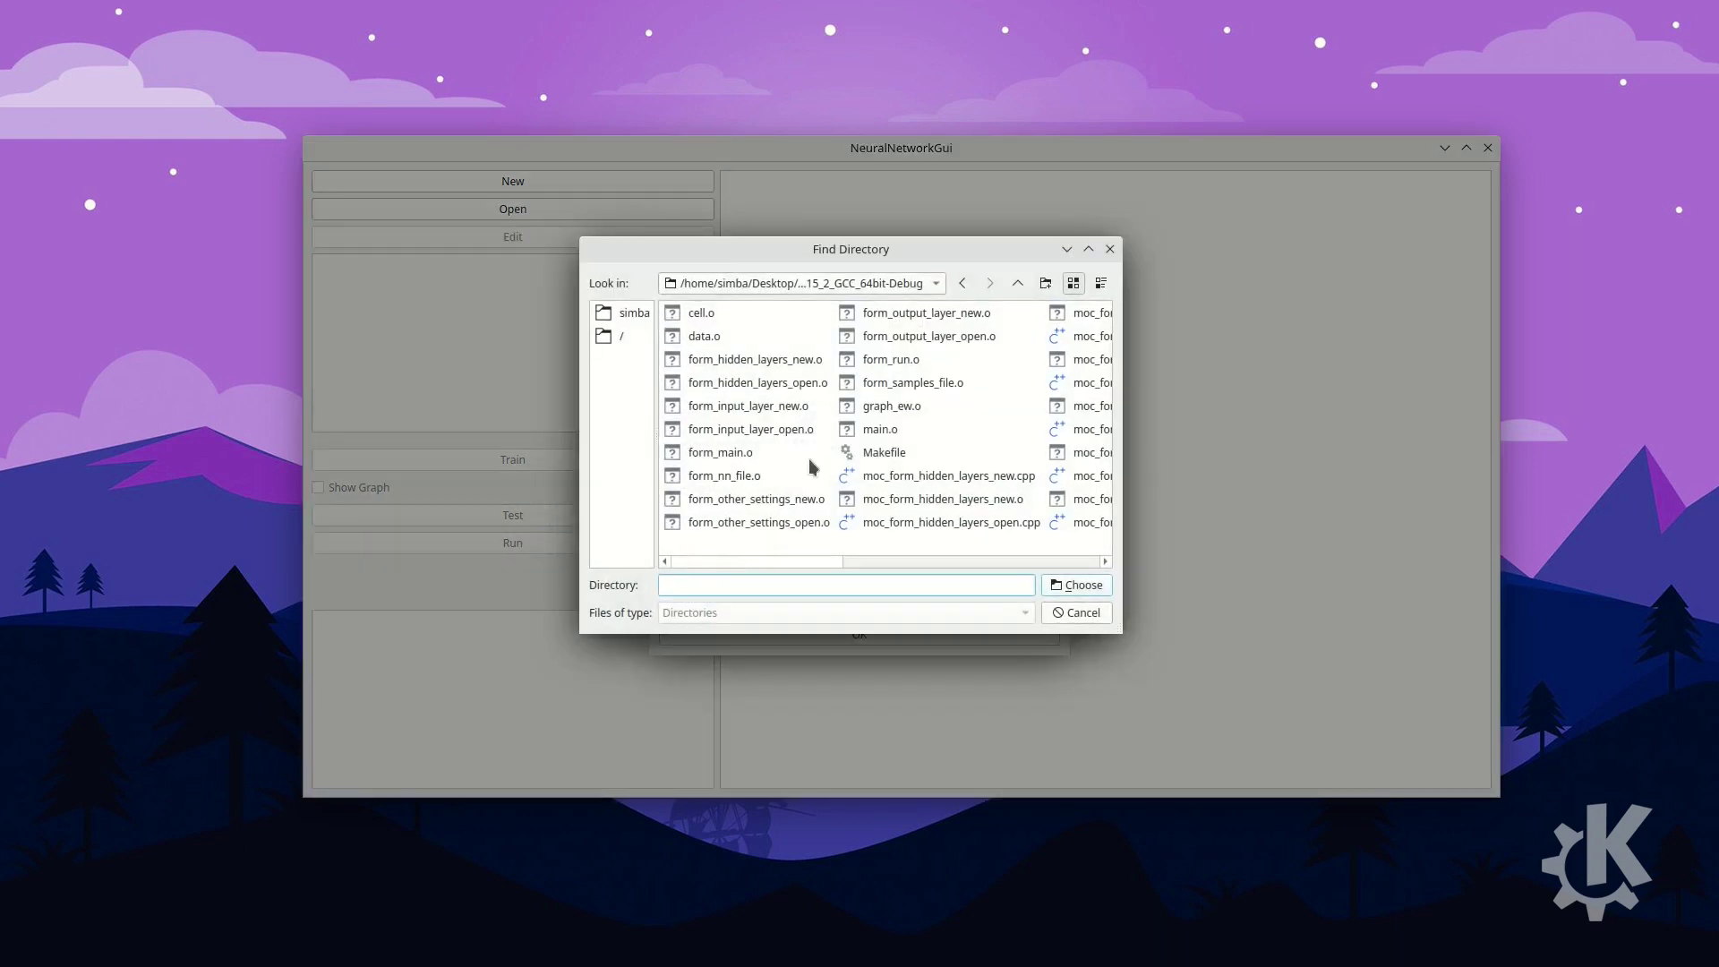
pyautogui.click(636, 316)
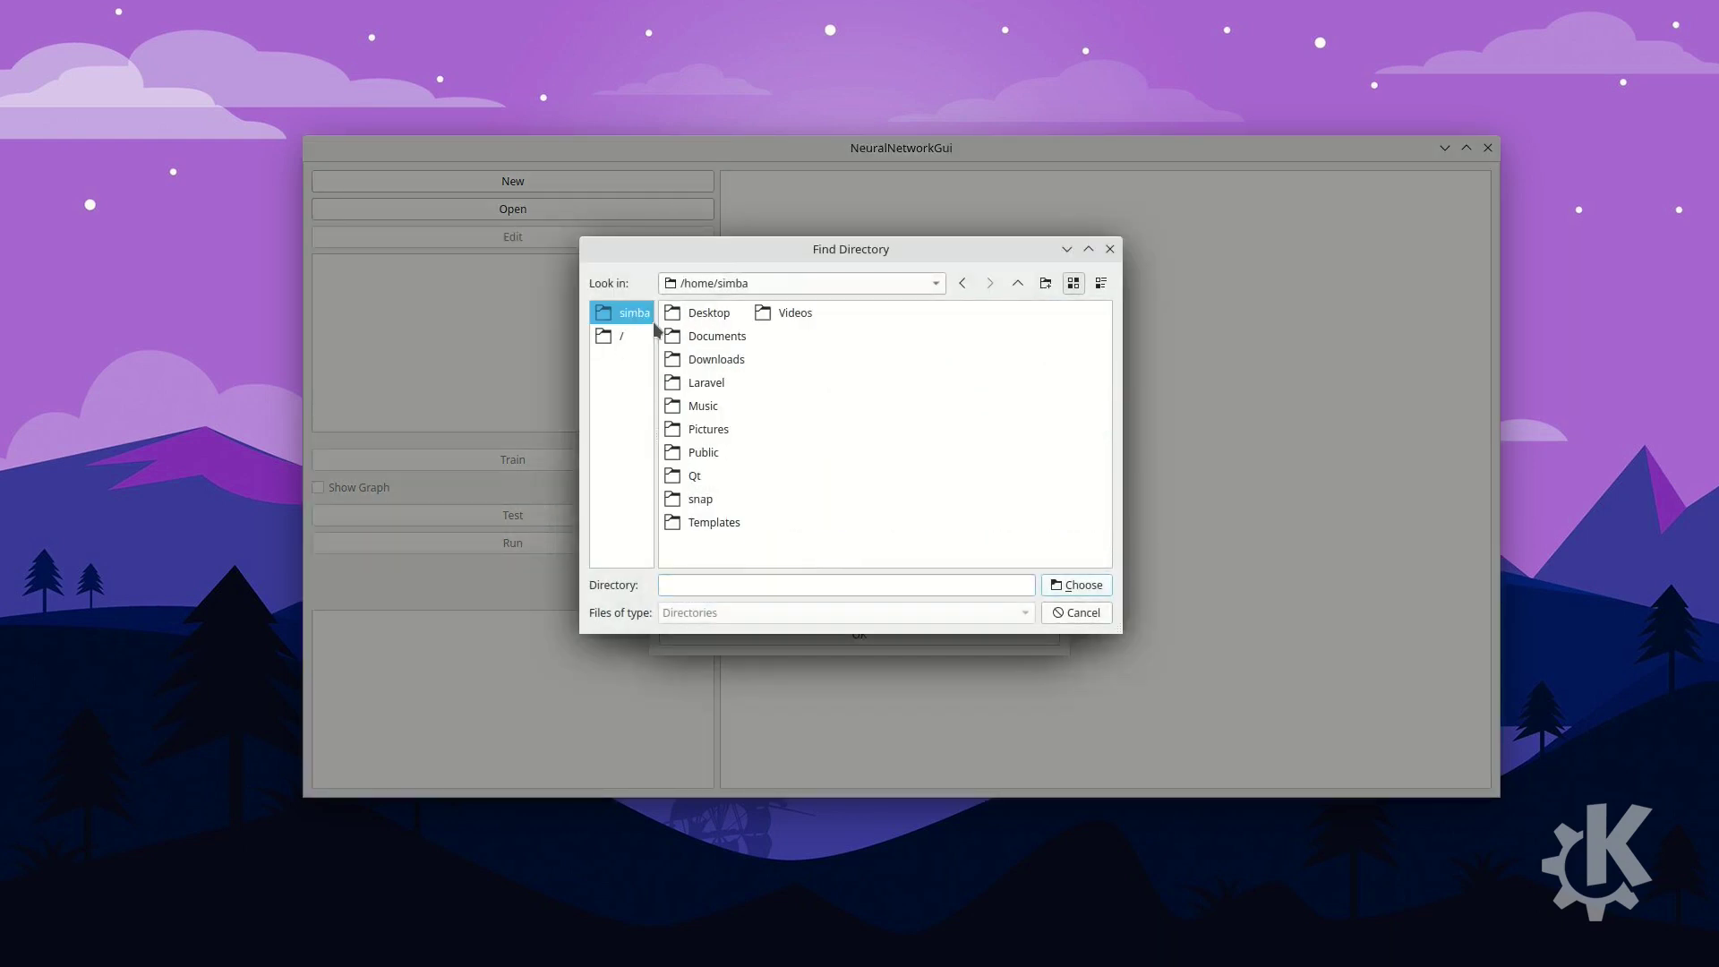
pyautogui.doubleClick(711, 318)
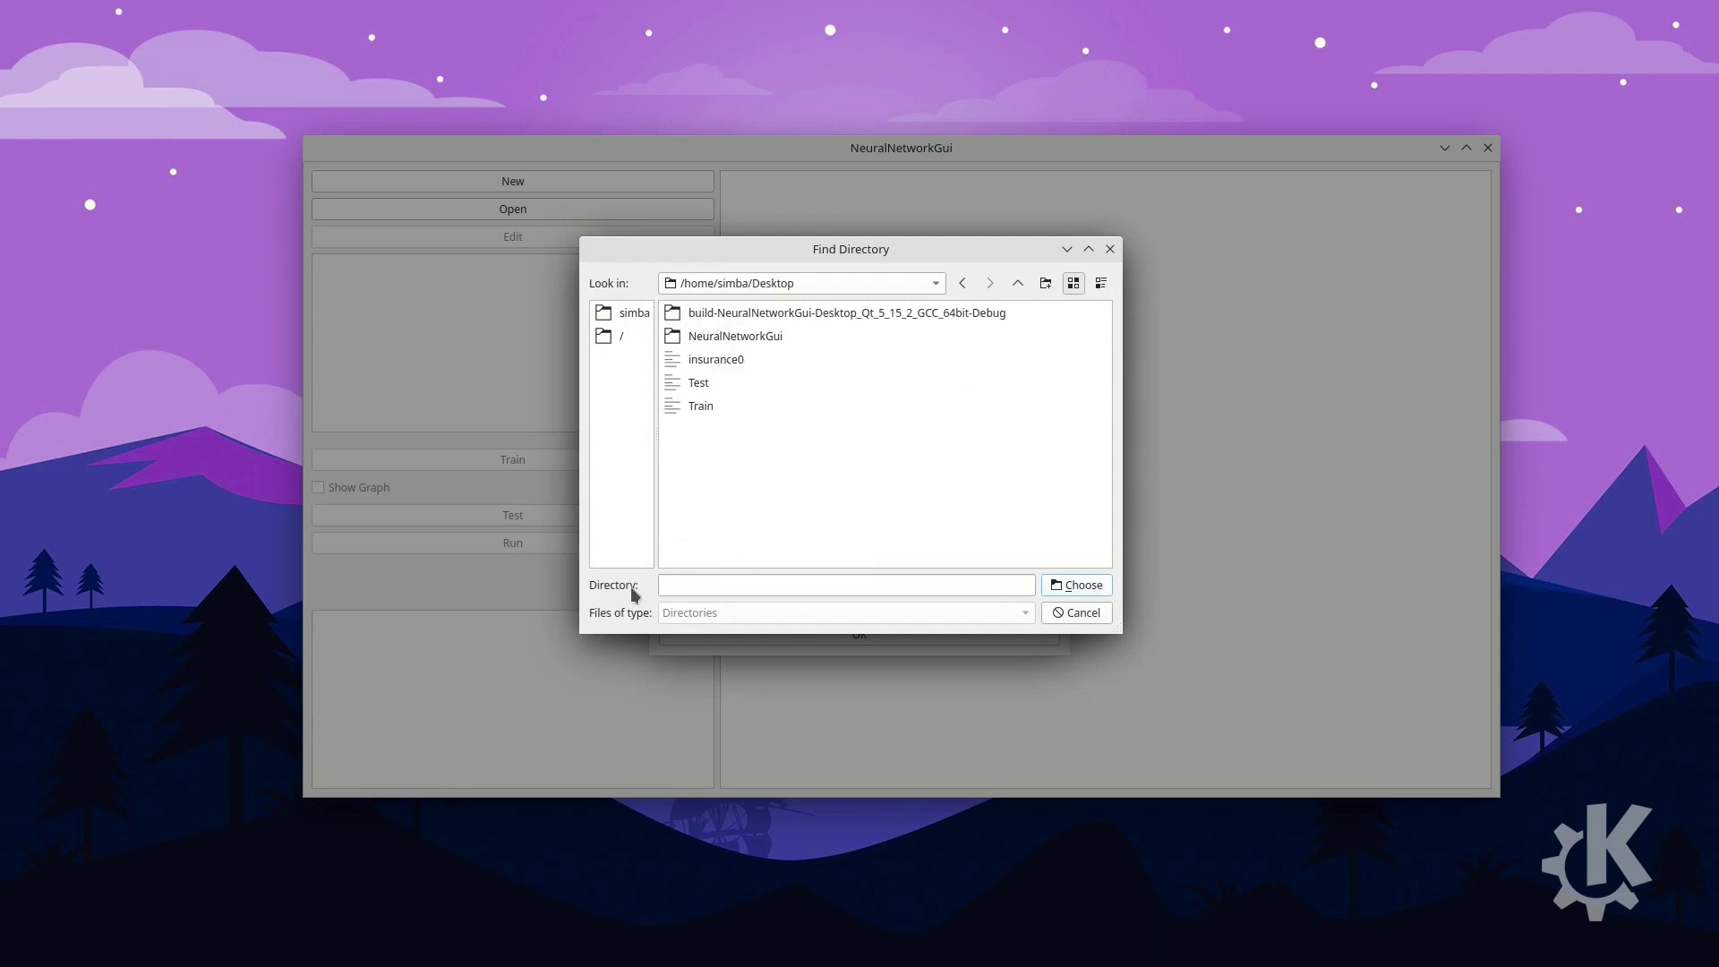
pyautogui.click(1064, 591)
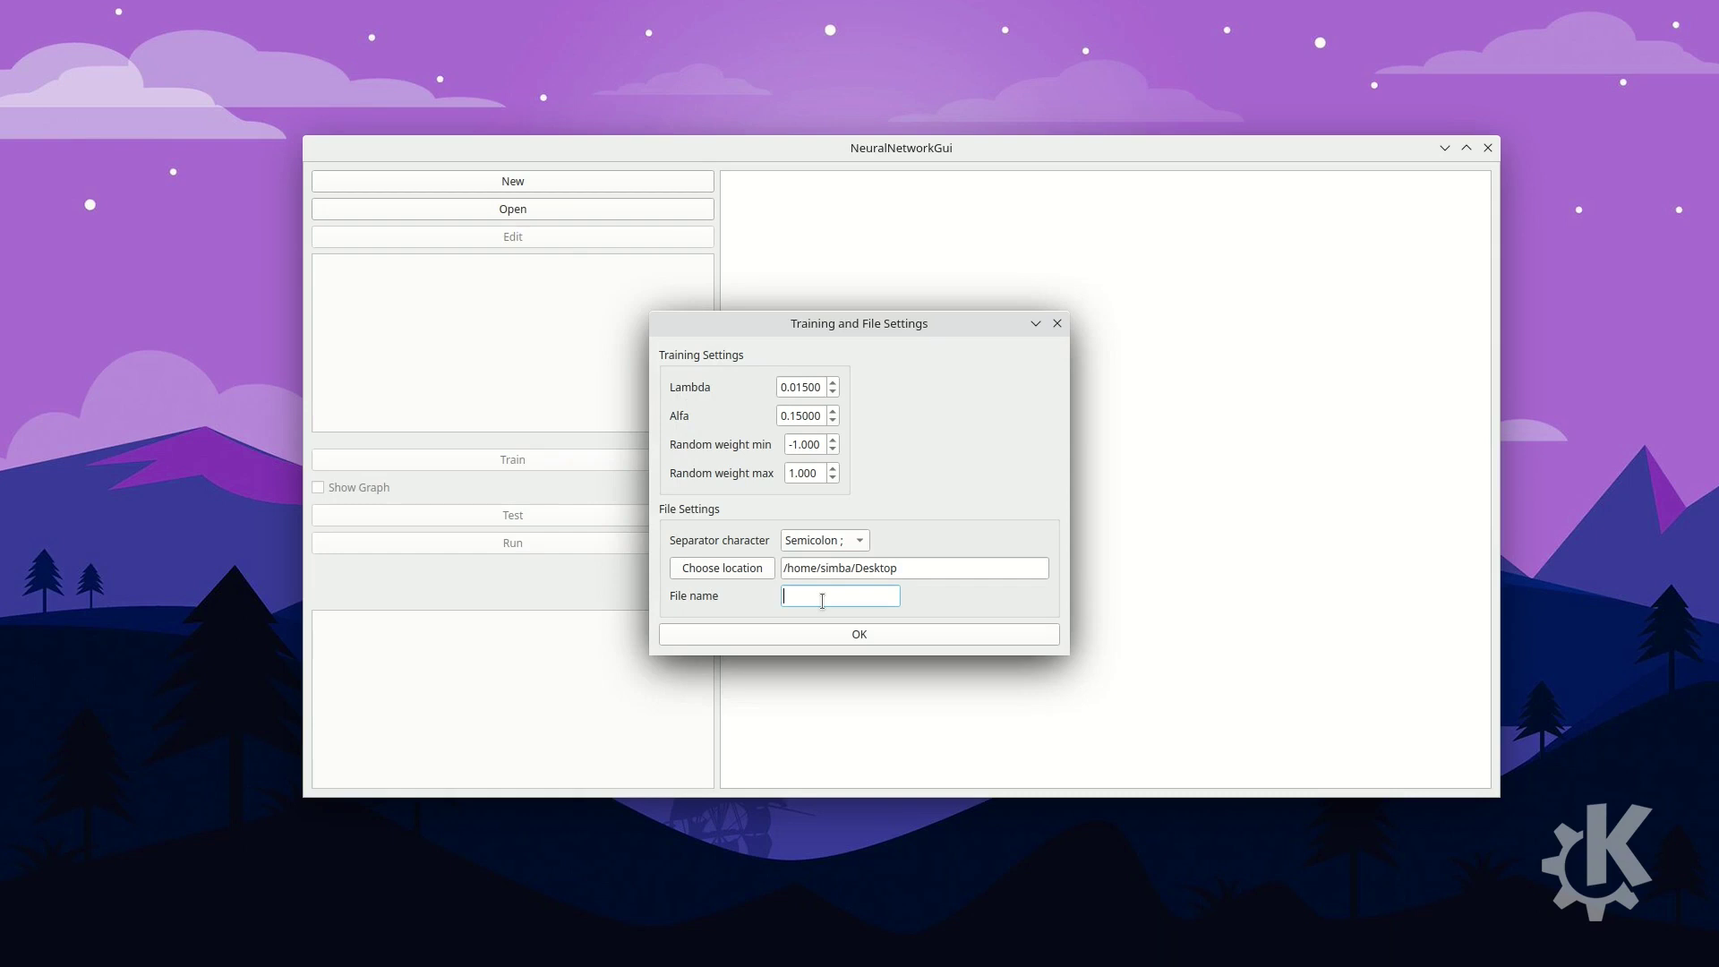
# Name the network file insurance1 and confirm the training and file settings to create the network.
pyautogui.click(821, 601)
pyautogui.write('insuran1')
pyautogui.press('BackSpace')
pyautogui.write('ce1')
pyautogui.click(897, 641)
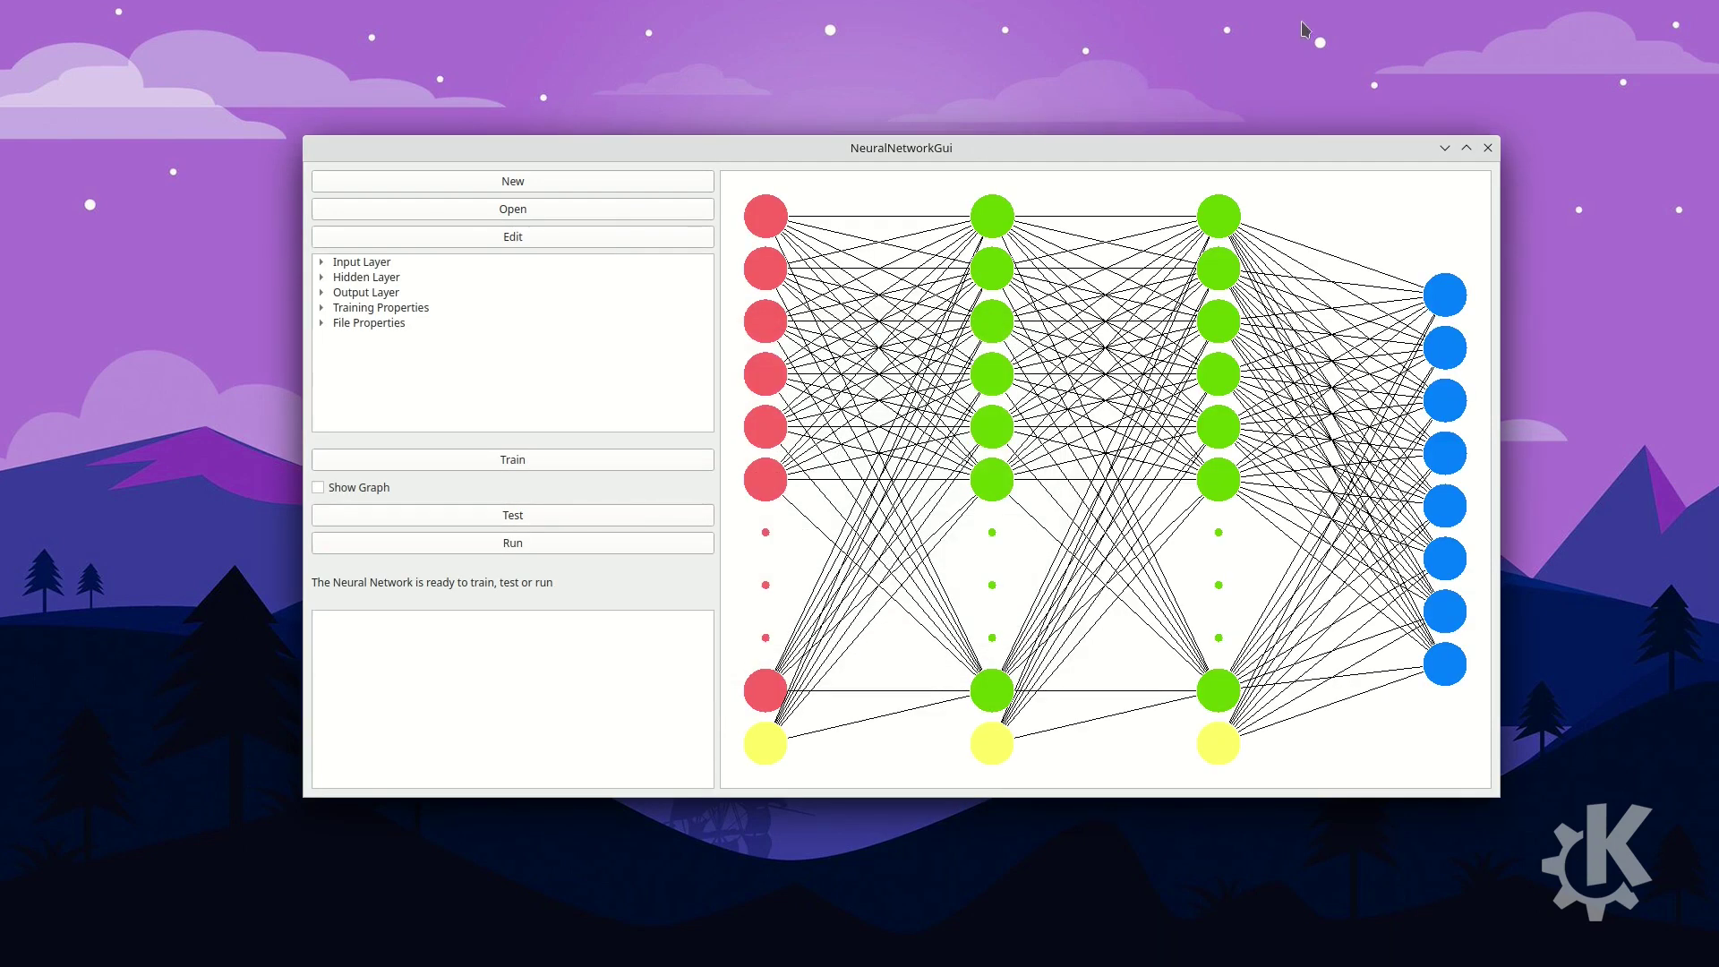
# Minimize NeuralNetworkGui and inspect the insurance1 and insurance1EW files on the desktop.
pyautogui.click(1444, 147)
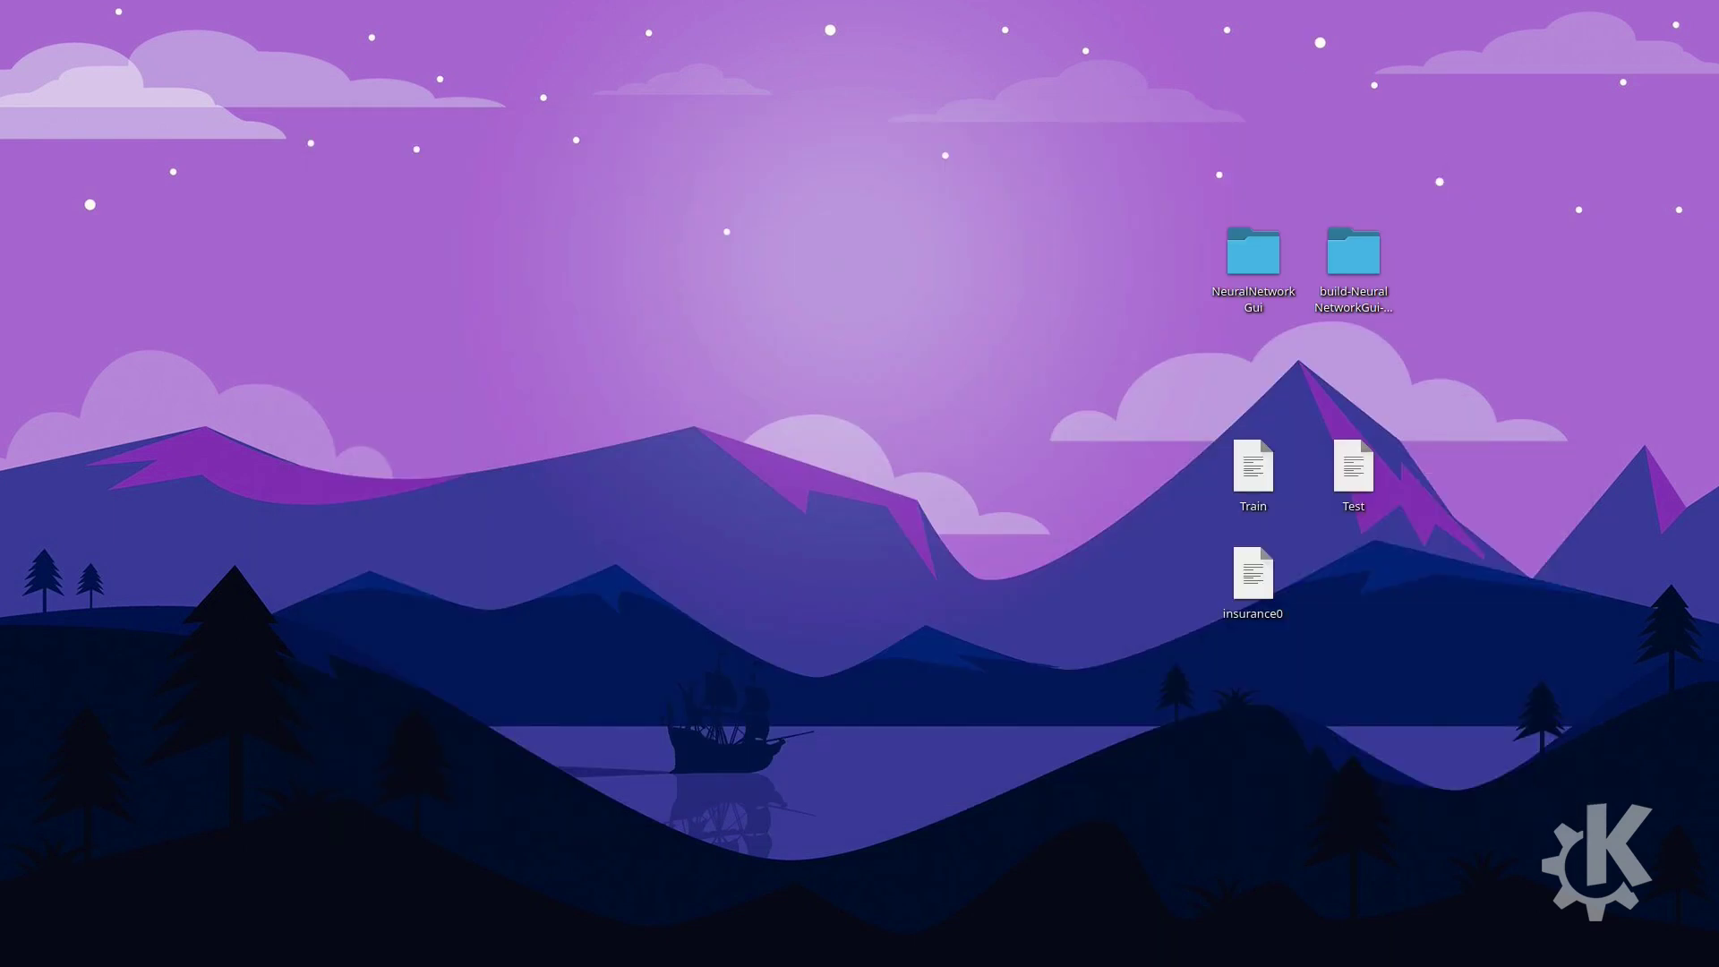
pyautogui.moveTo(1654, 618); pyautogui.dragTo(1370, 768)
pyautogui.moveTo(1387, 877); pyautogui.dragTo(1603, 743)
pyautogui.moveTo(1580, 805); pyautogui.dragTo(1340, 811)
pyautogui.moveTo(1277, 898); pyautogui.dragTo(1253, 824)
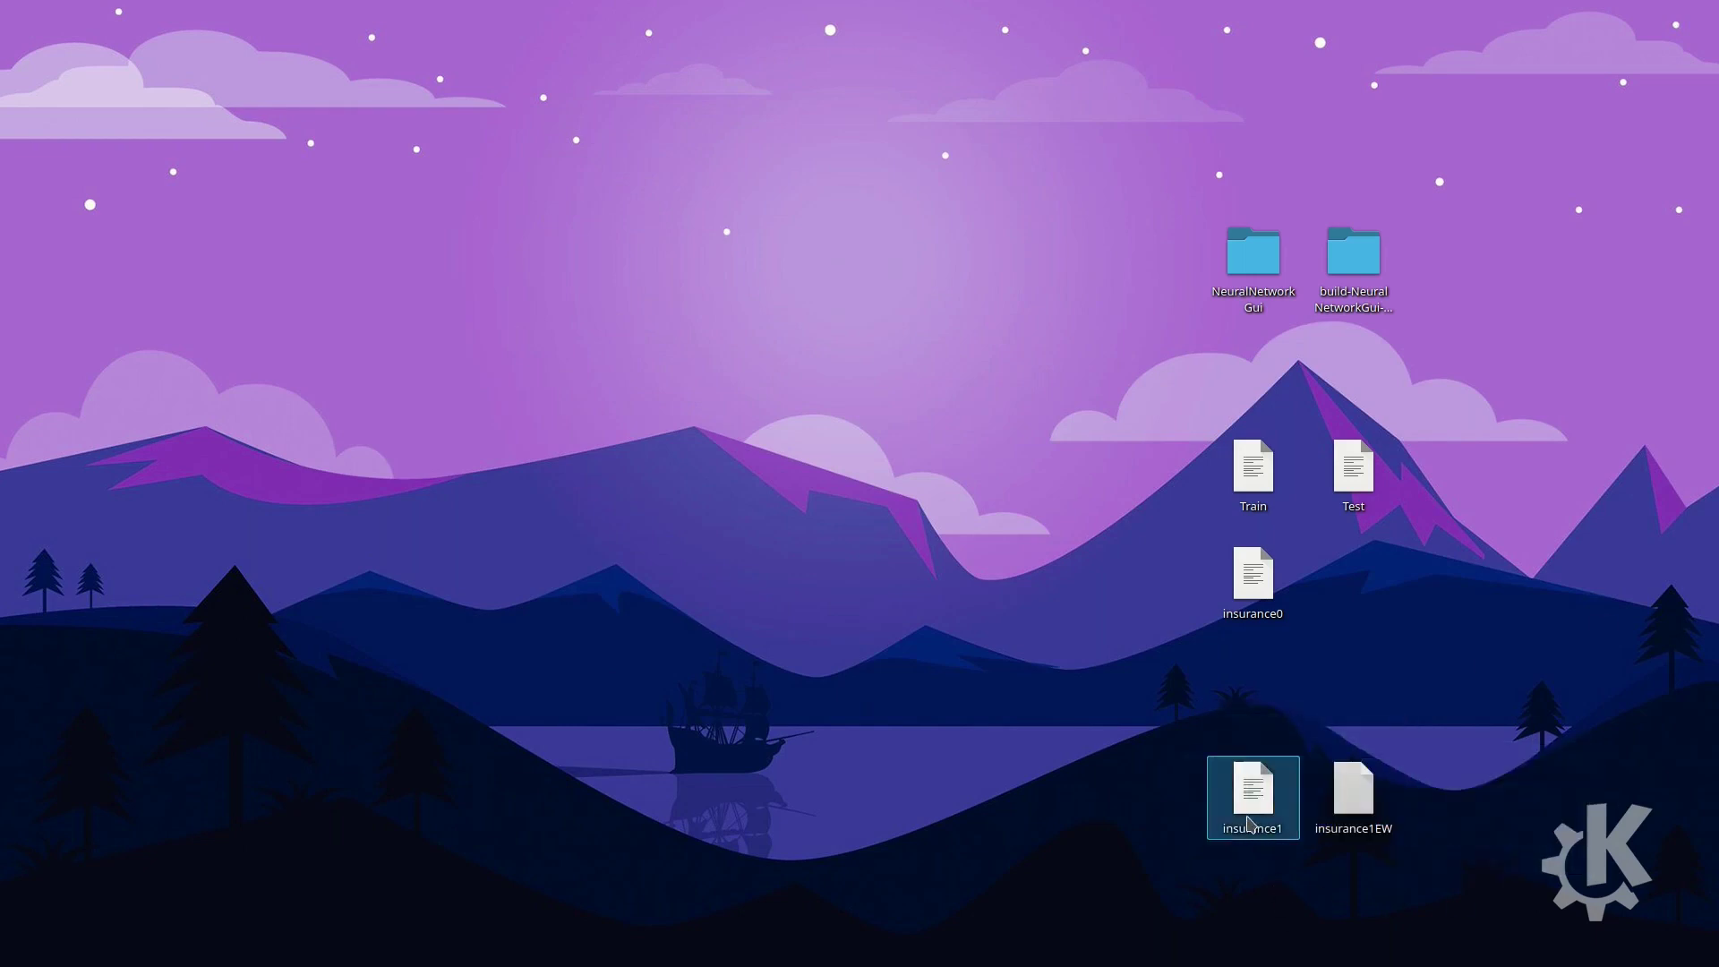
pyautogui.click(1367, 816)
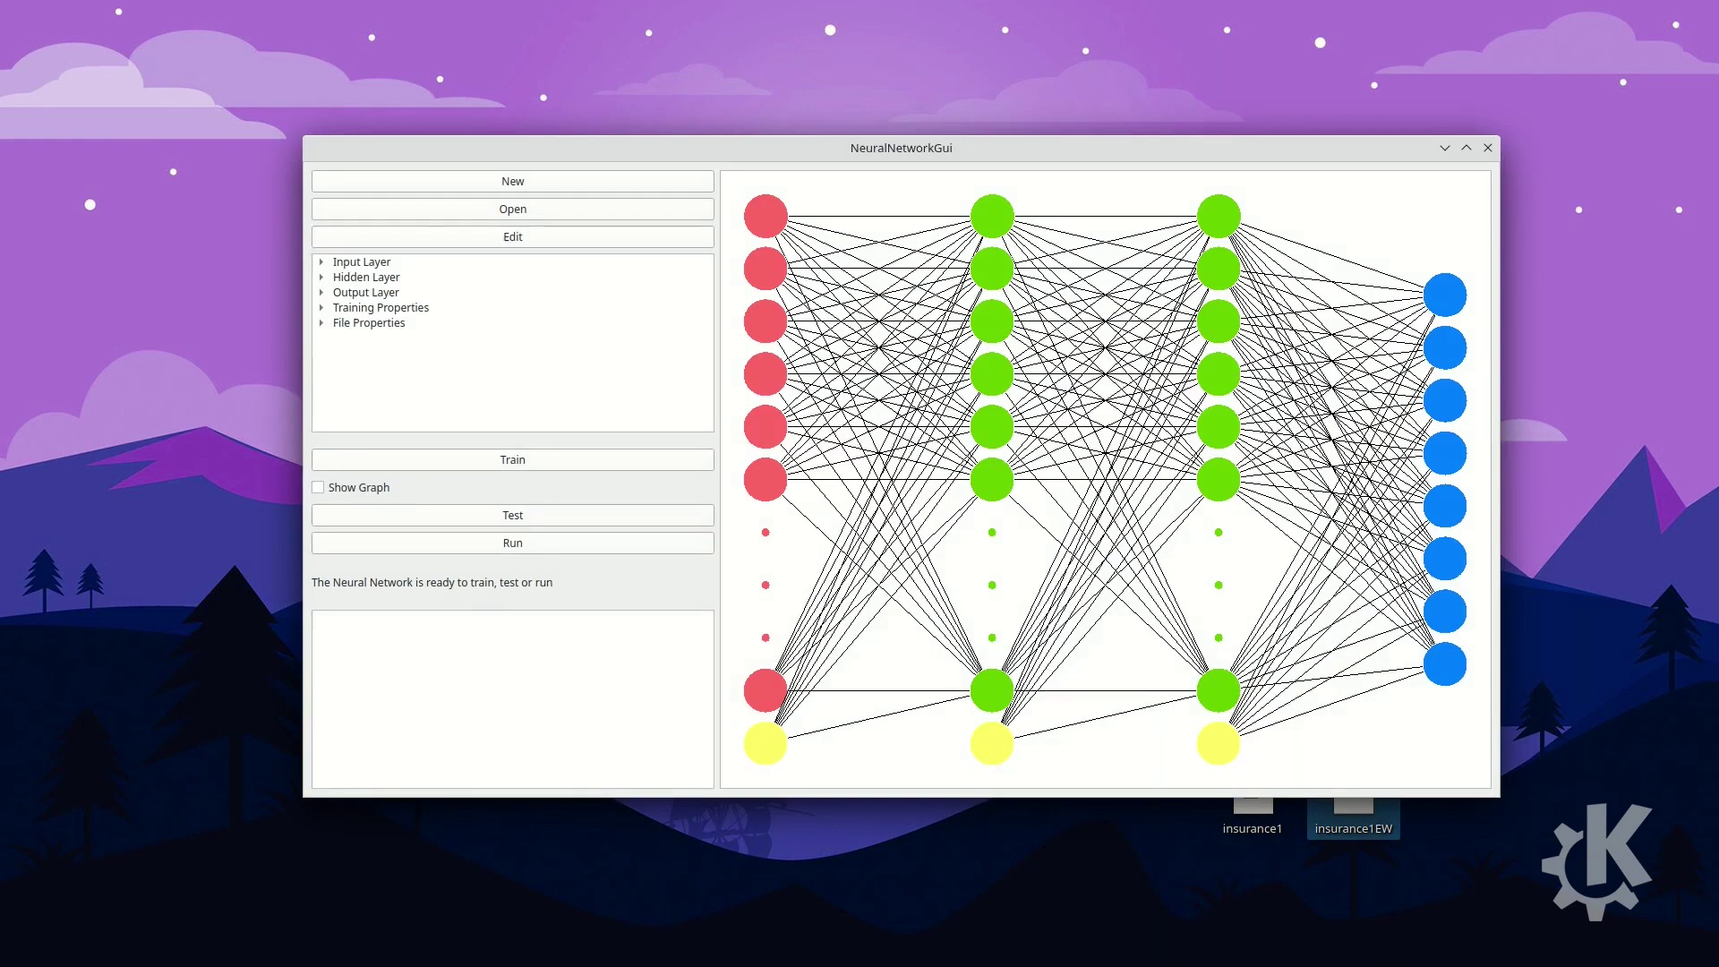
# Maximize the NeuralNetworkGui window and review the network's input layer and hidden layer properties.
pyautogui.doubleClick(861, 149)
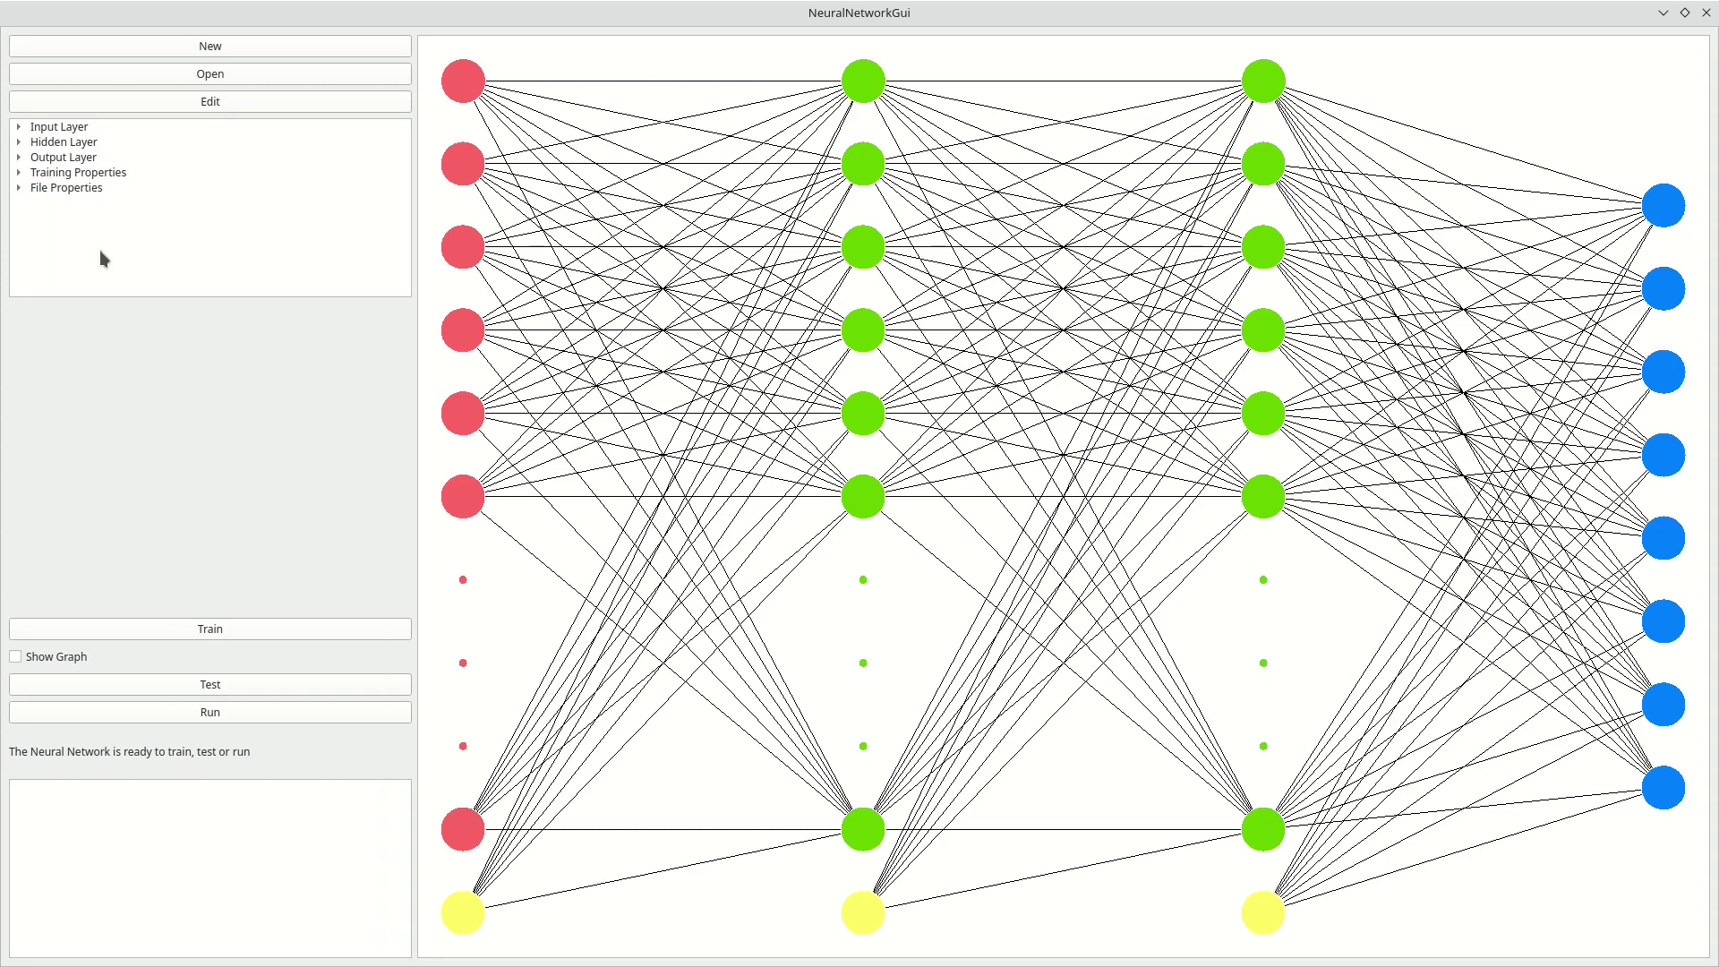
pyautogui.click(19, 127)
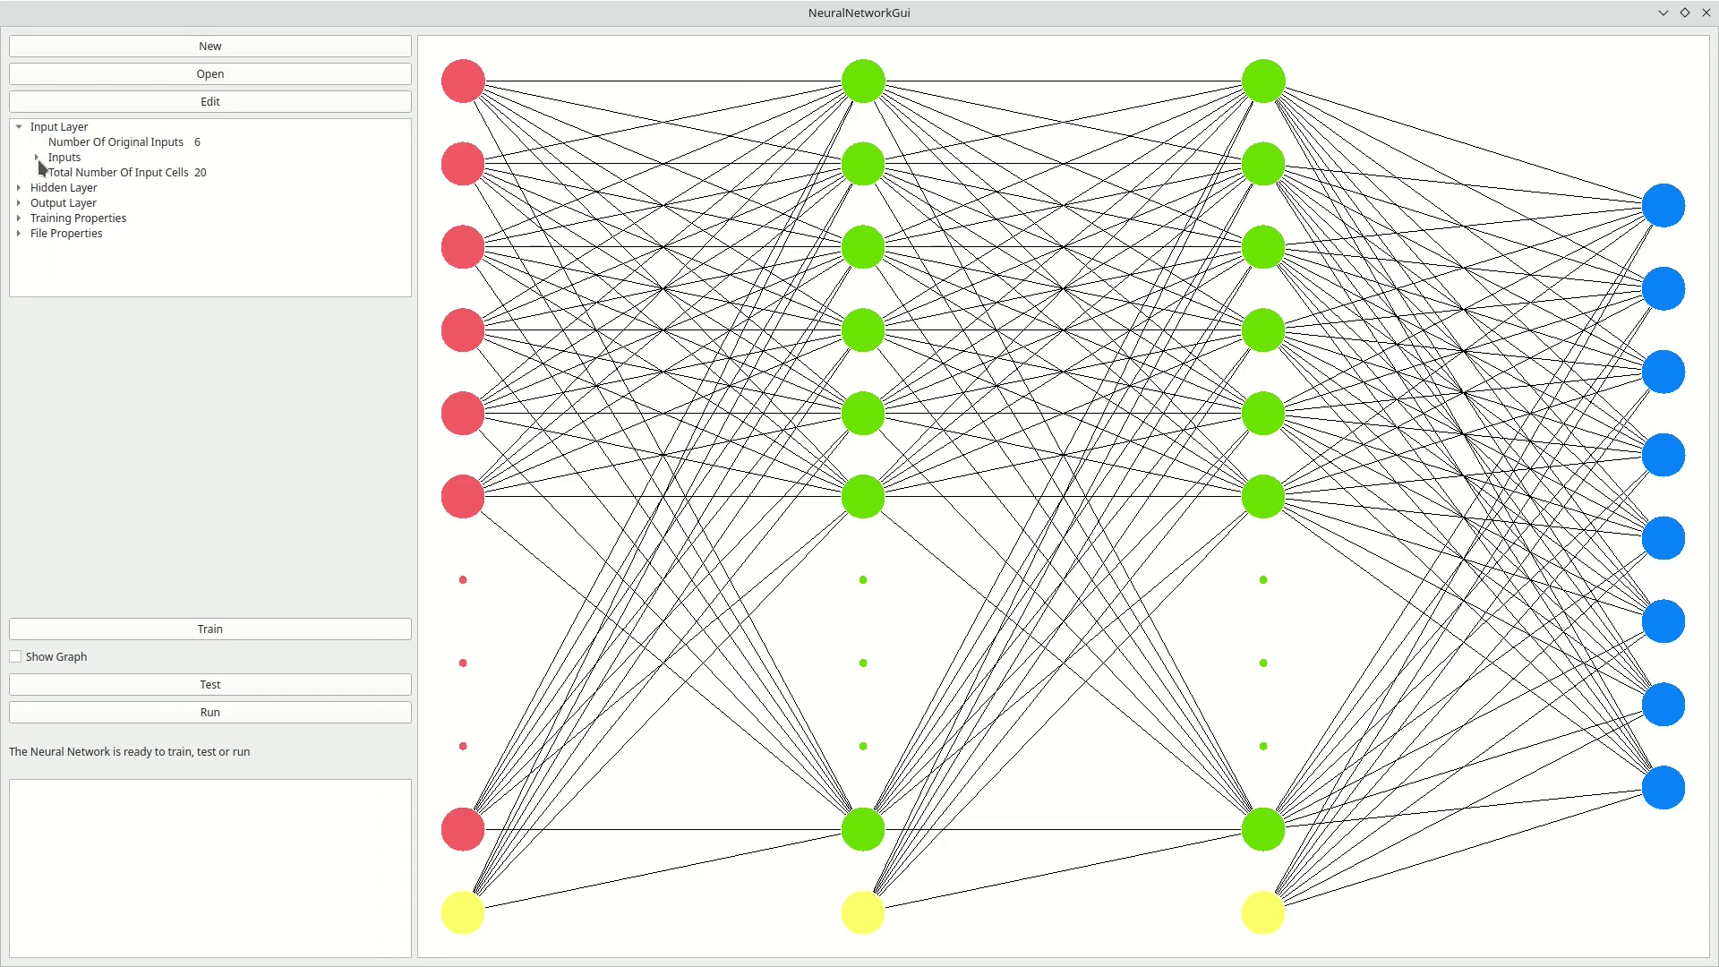
pyautogui.click(38, 158)
pyautogui.click(38, 158)
pyautogui.click(19, 127)
pyautogui.click(19, 142)
pyautogui.click(37, 173)
pyautogui.click(37, 173)
pyautogui.click(19, 143)
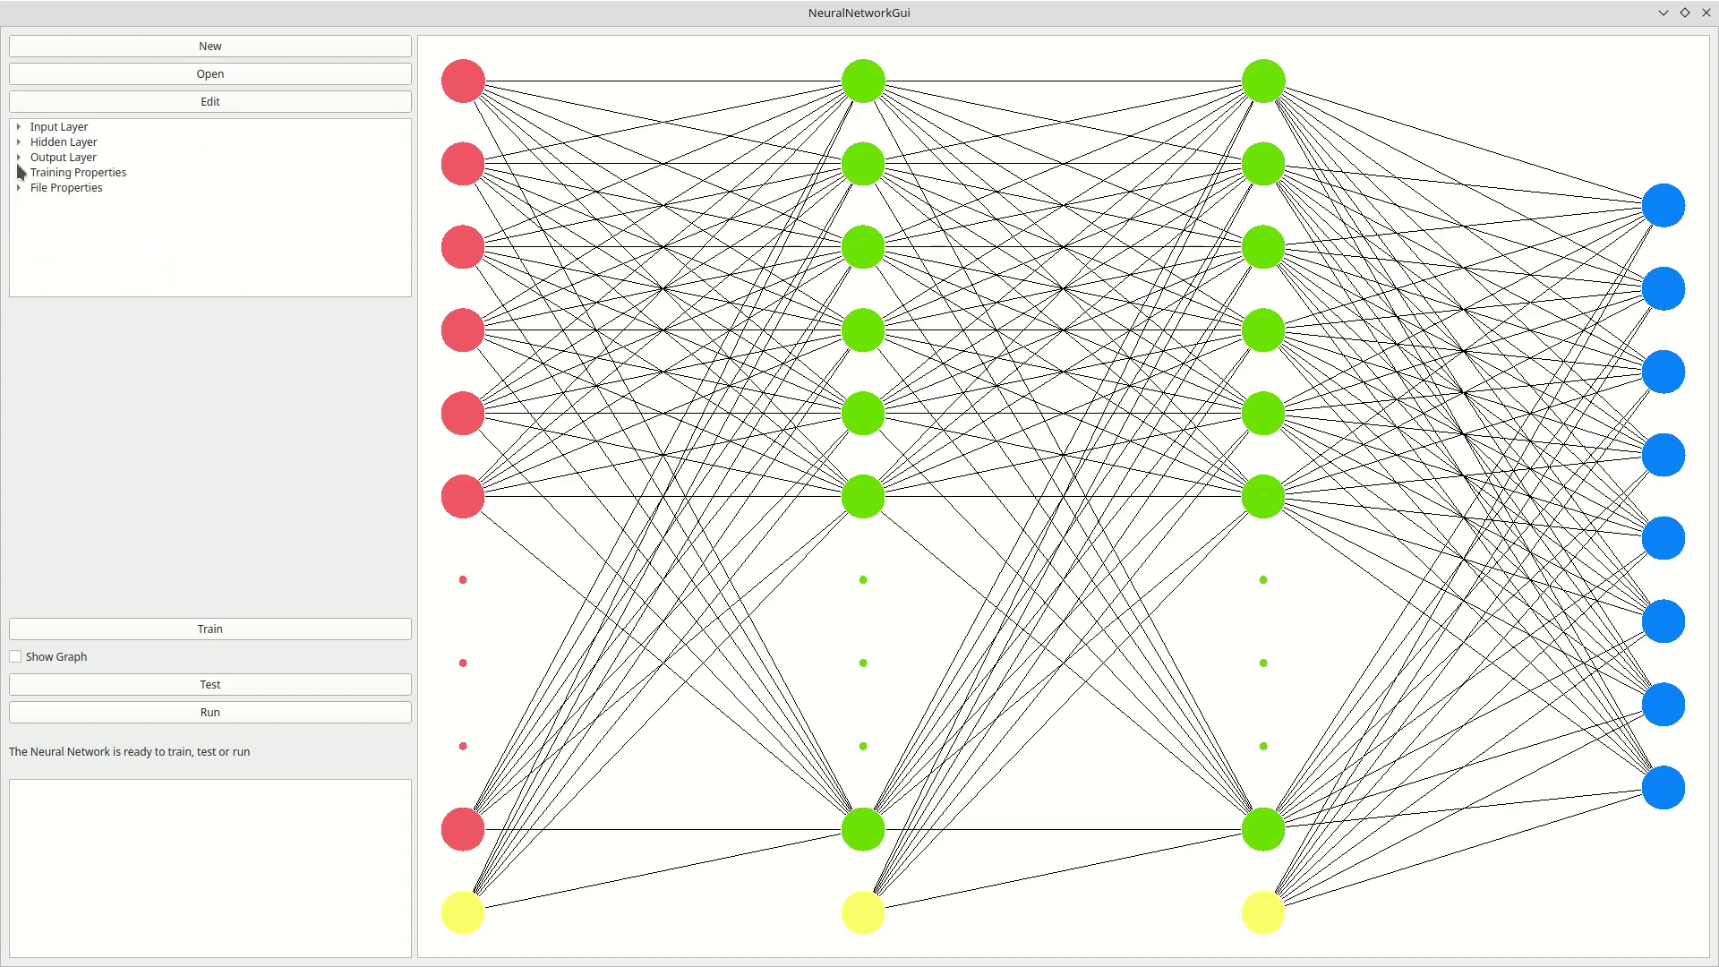
# Review the network's output layer, training and file properties, collapsing each group after reading it.
pyautogui.click(19, 157)
pyautogui.click(19, 157)
pyautogui.click(18, 172)
pyautogui.click(19, 173)
pyautogui.click(19, 188)
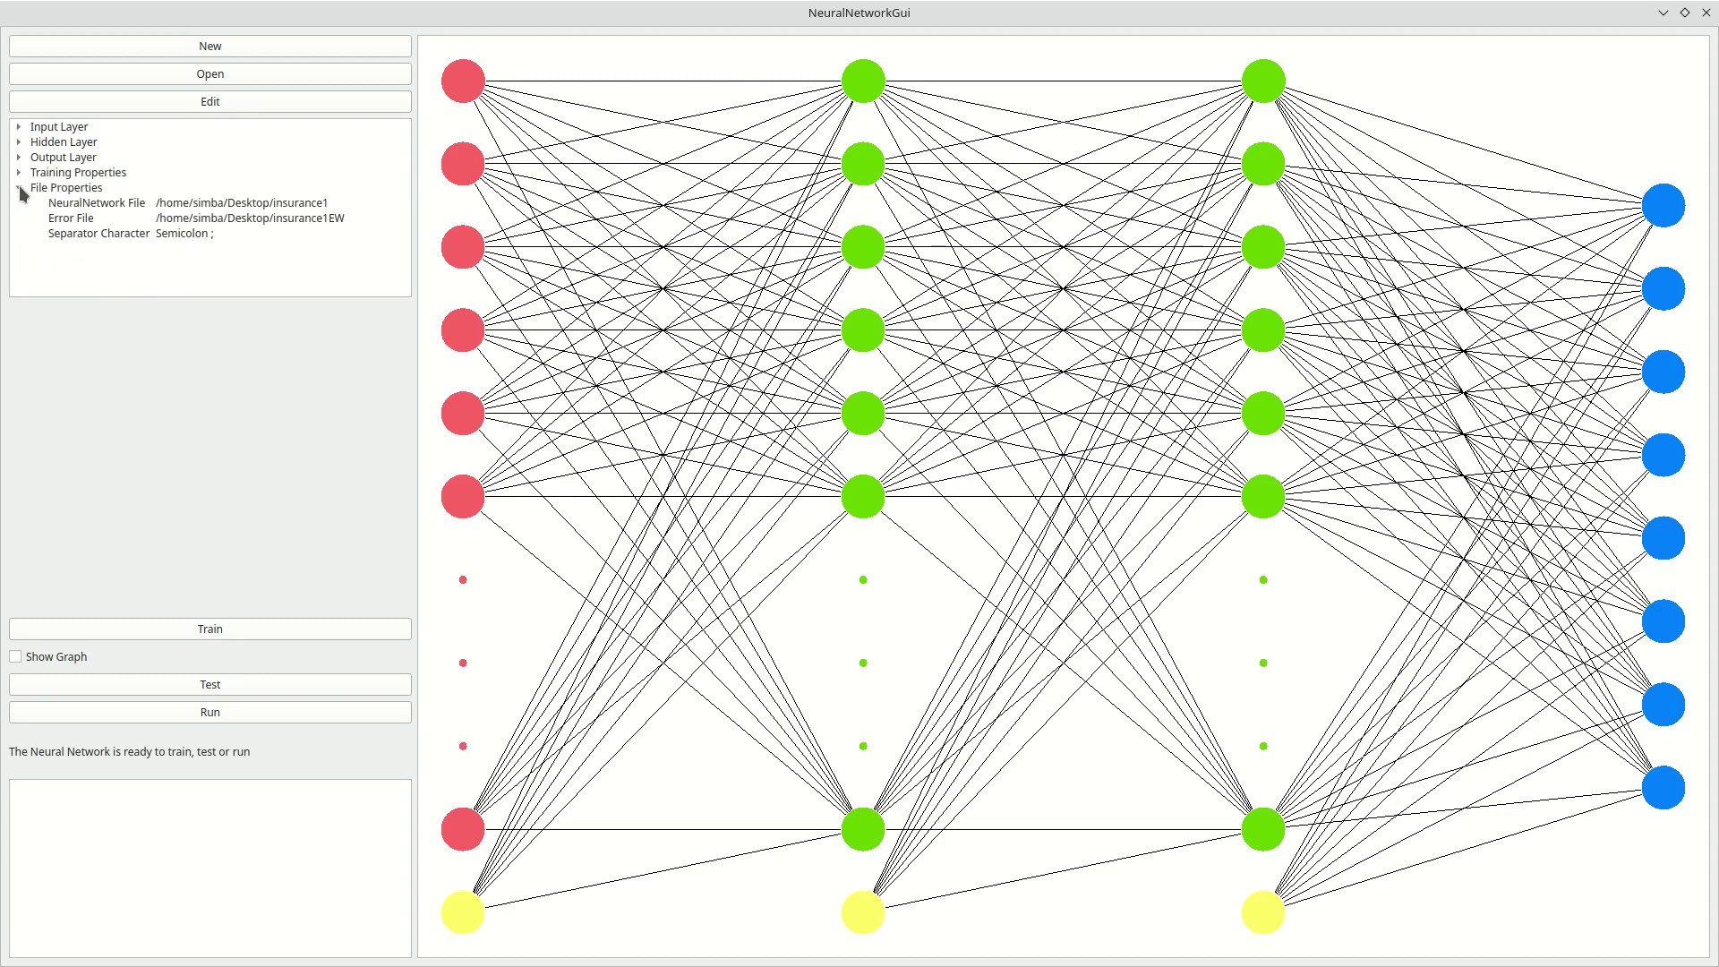
pyautogui.click(19, 188)
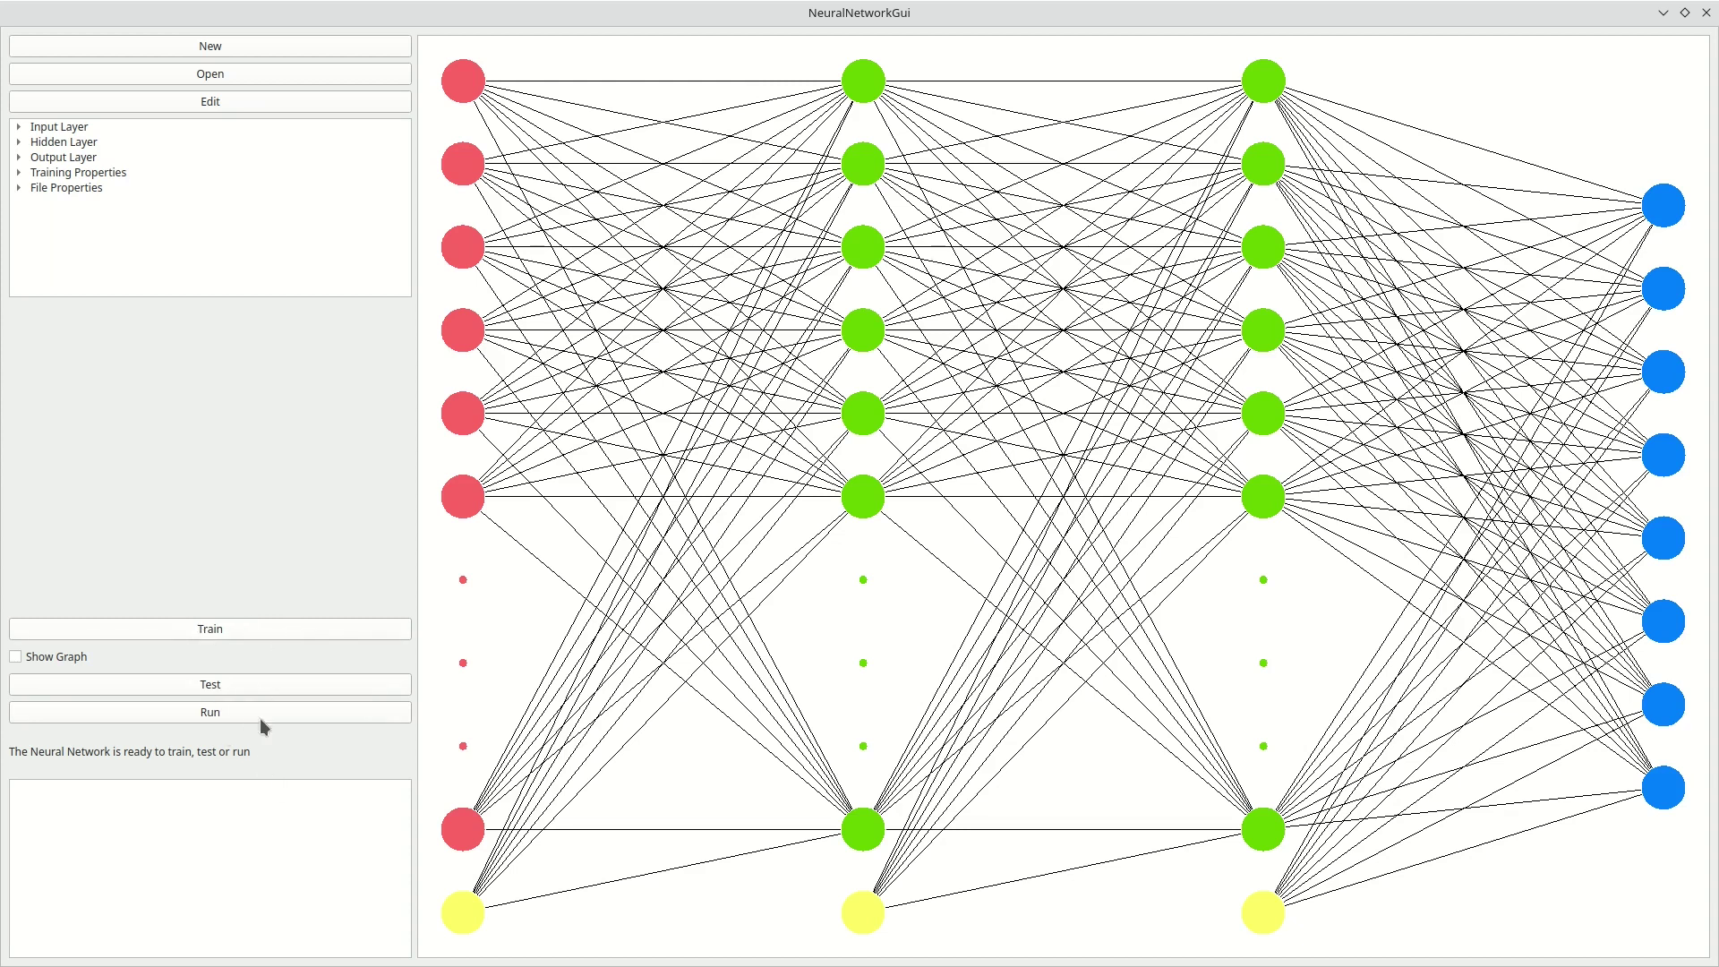
# Show the Errors and Updated Weights graph for the untrained network and close it.
pyautogui.click(53, 659)
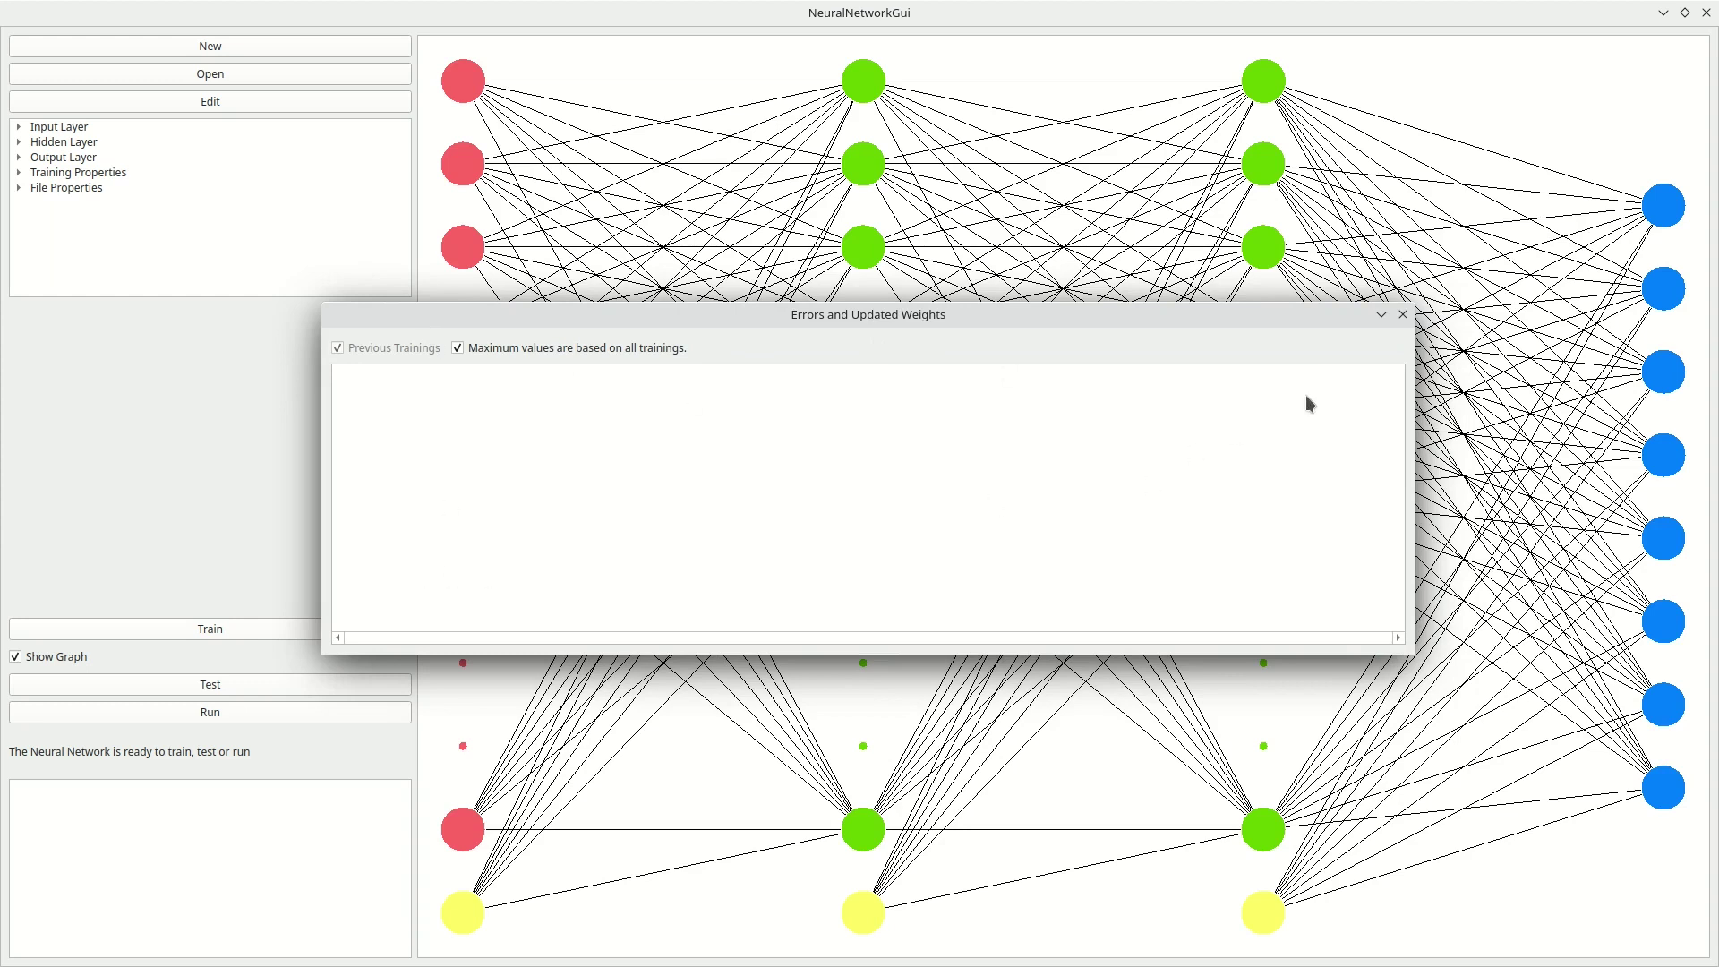
pyautogui.click(1403, 316)
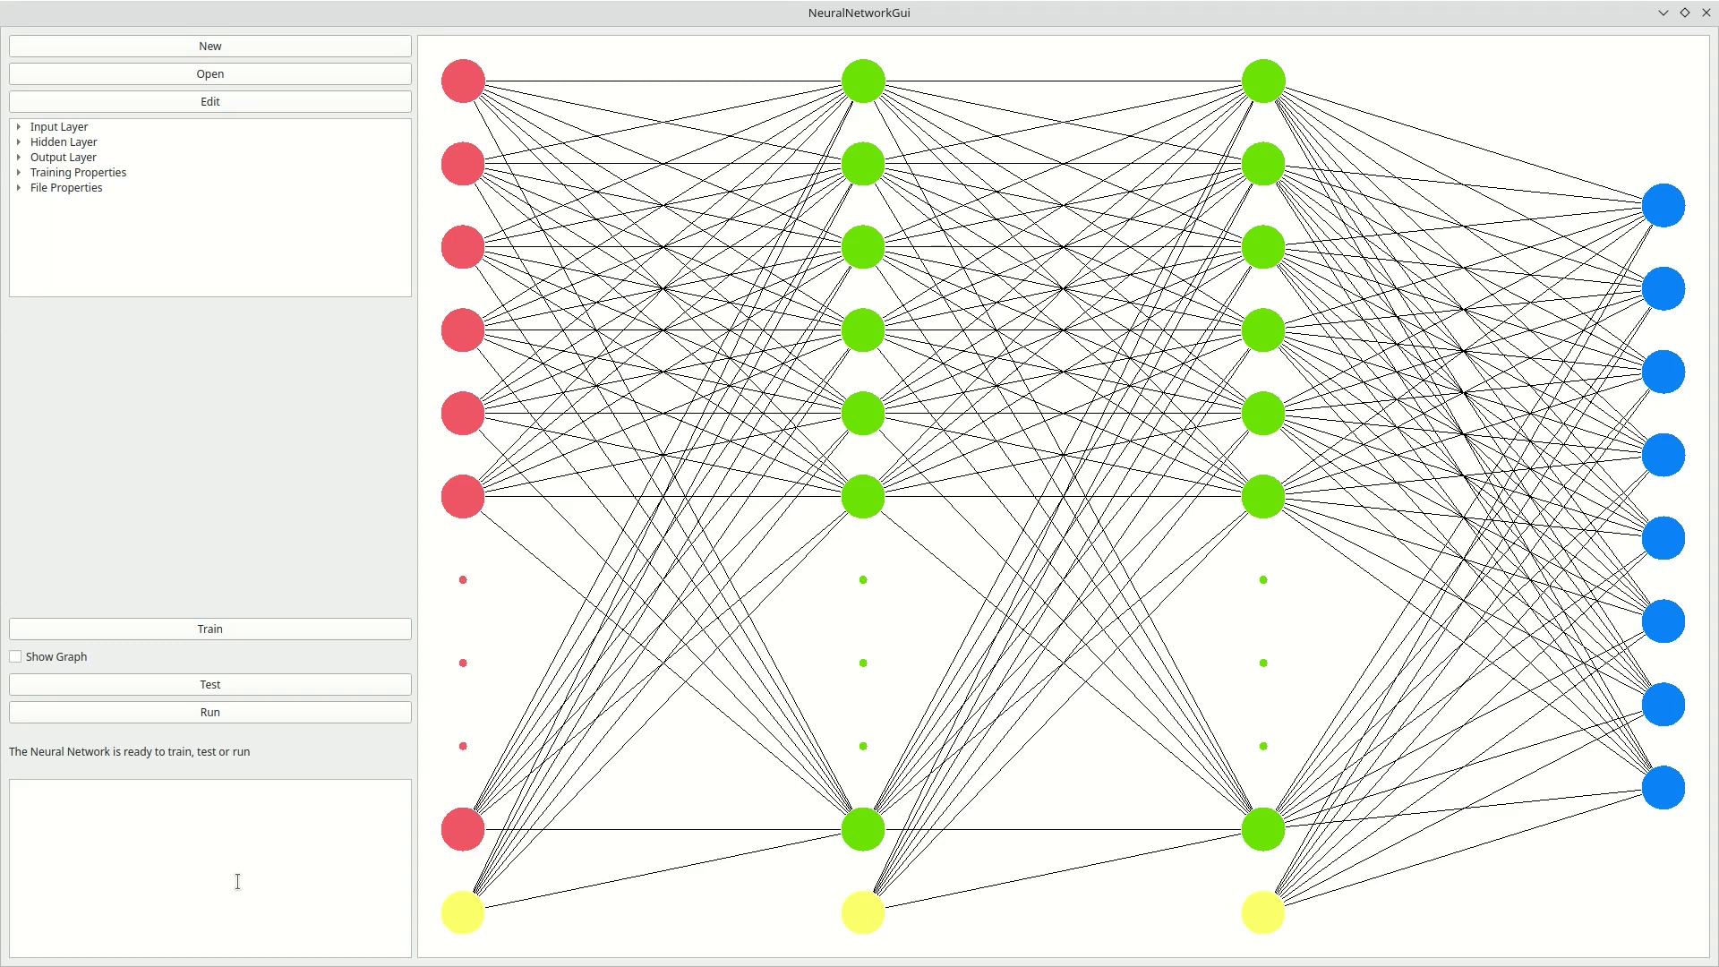
# Start training the network with the Train file from the Desktop and 935 samples.
pyautogui.click(211, 630)
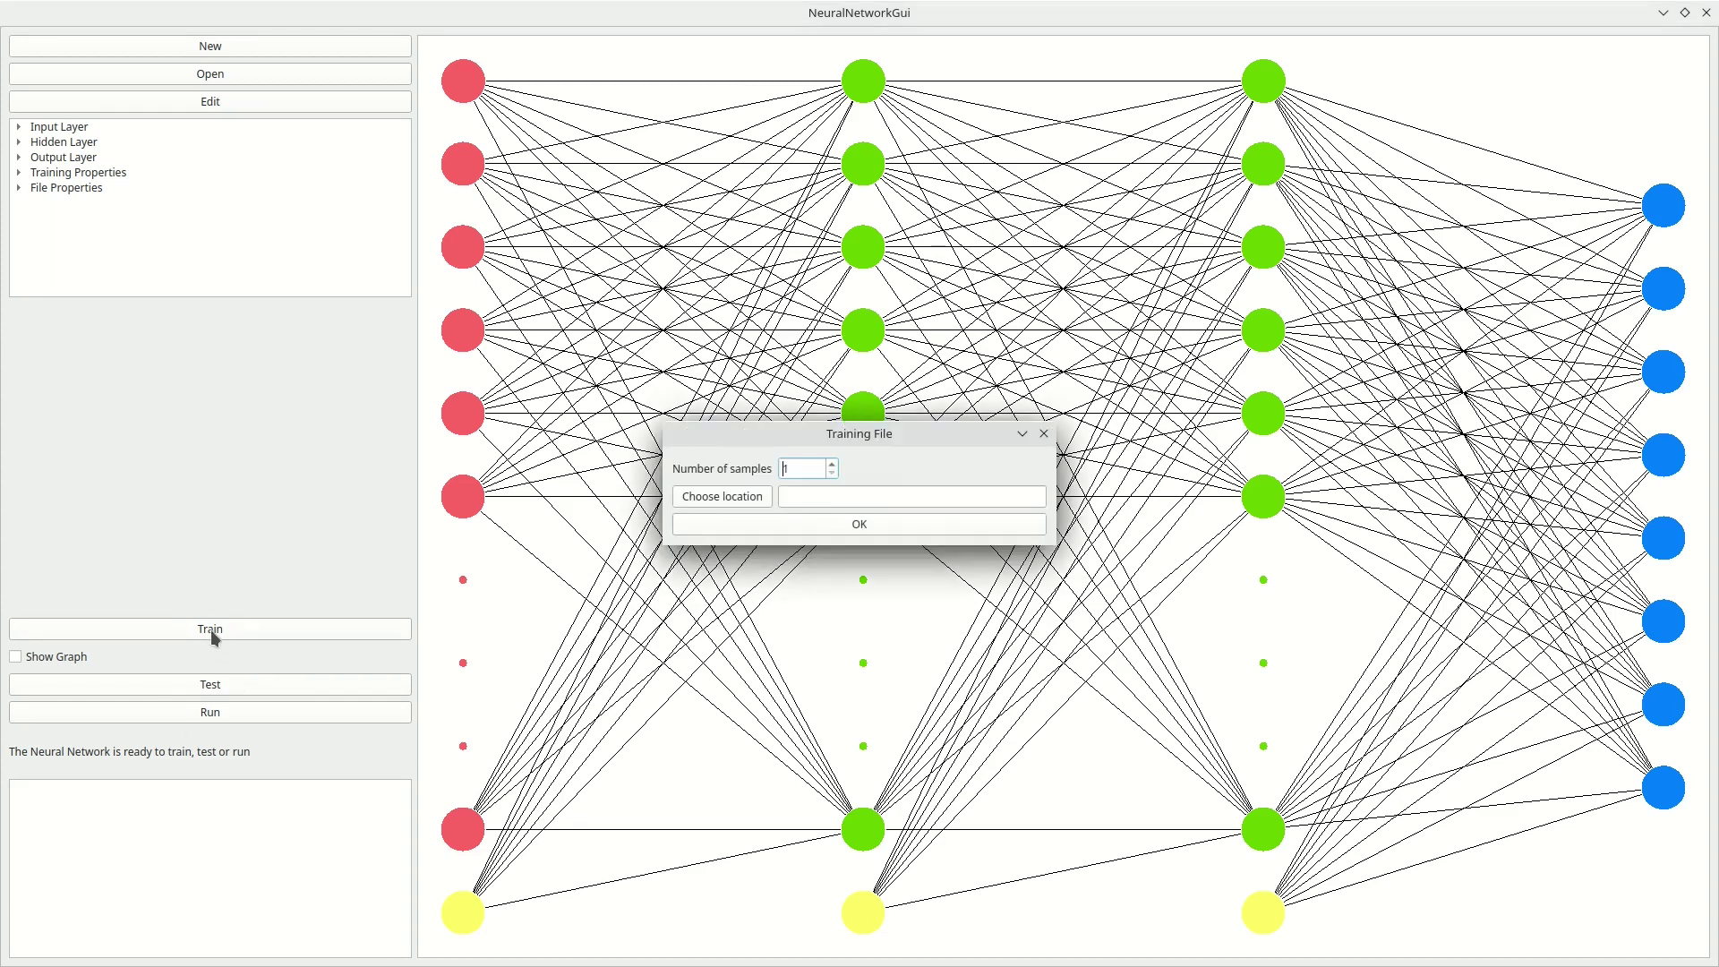
pyautogui.click(721, 502)
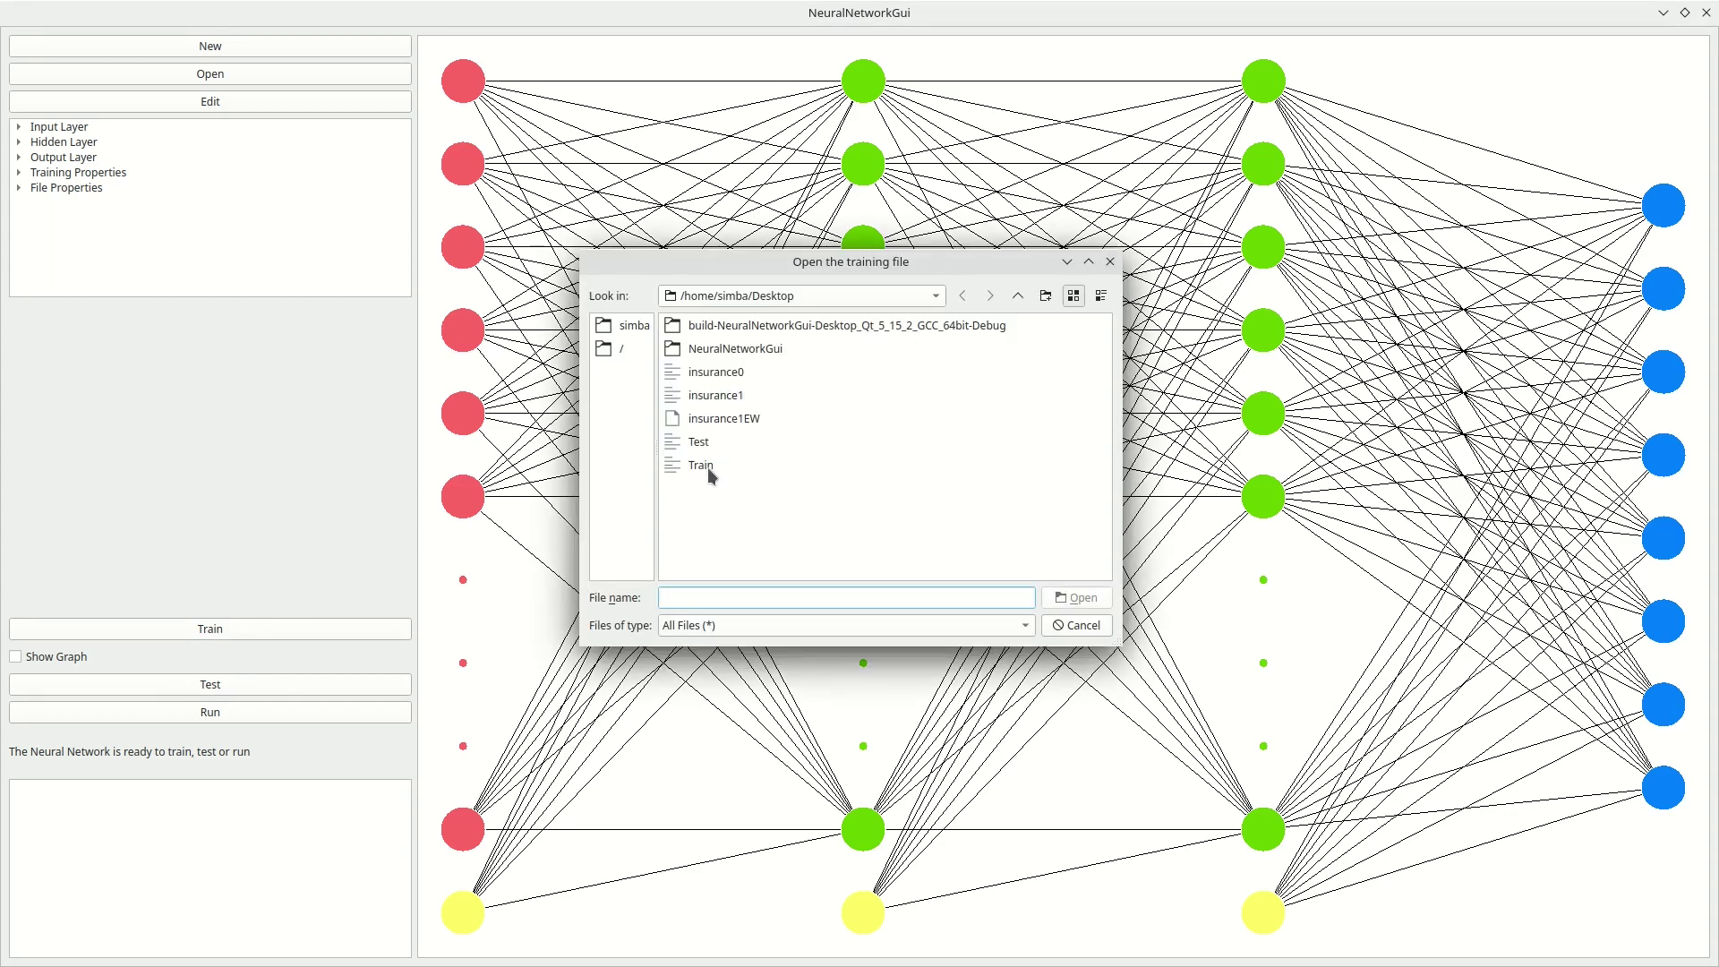
pyautogui.click(722, 467)
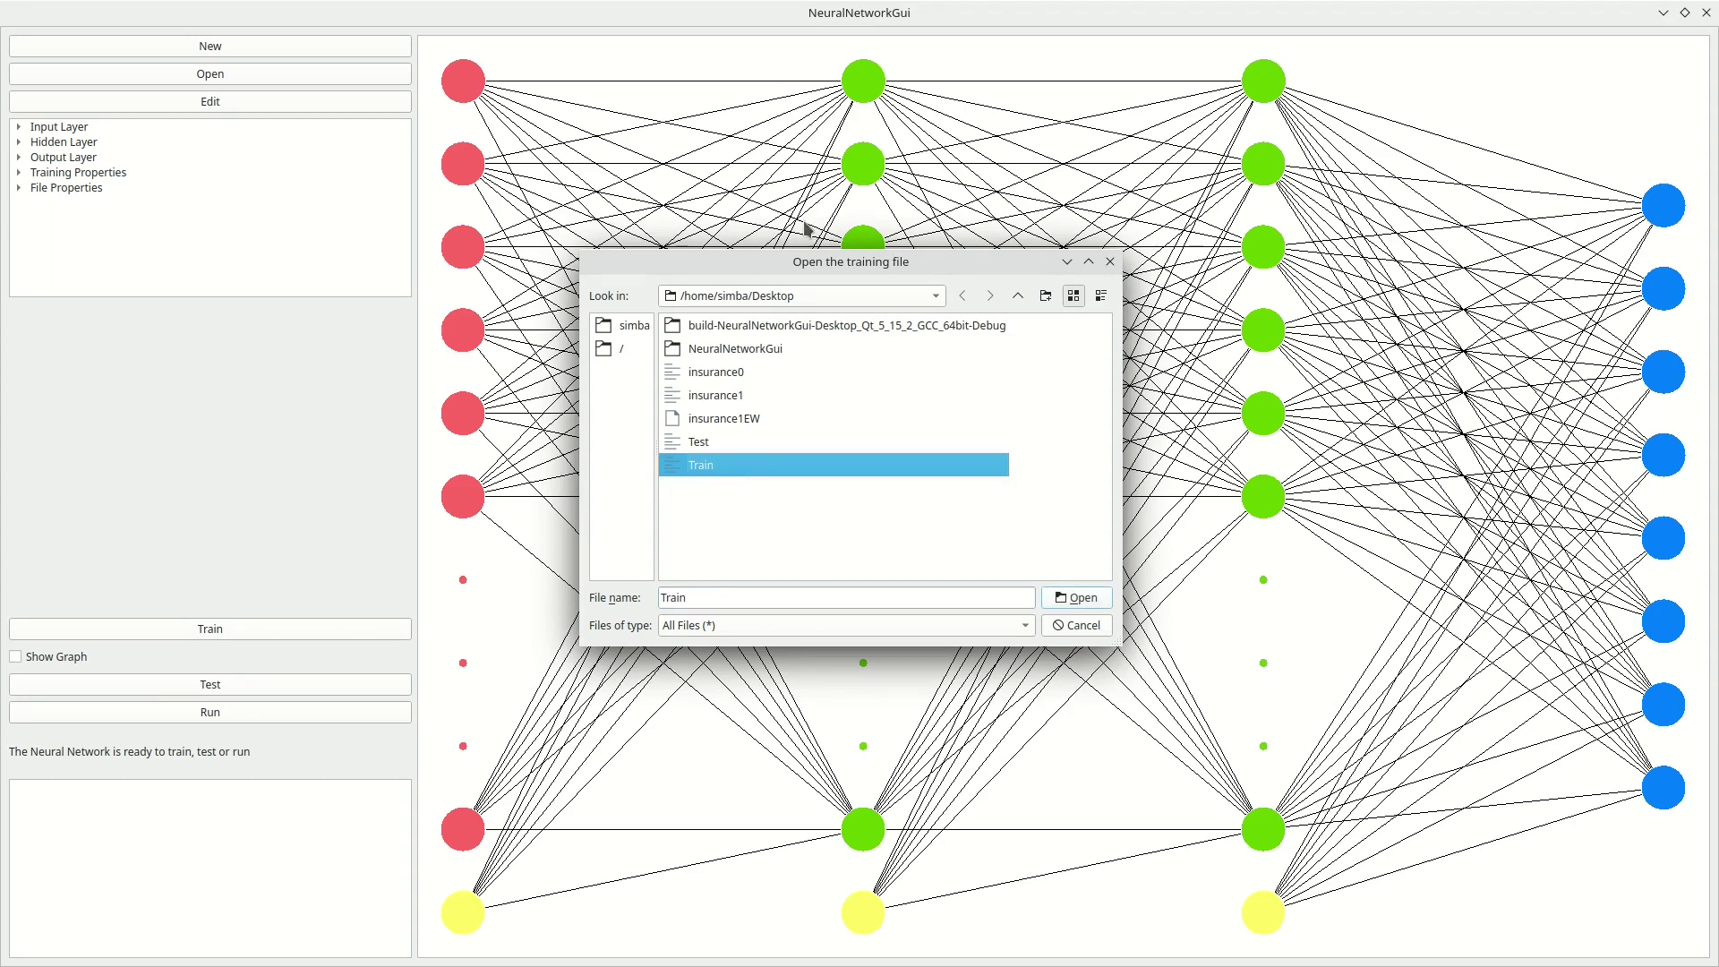
pyautogui.click(1061, 602)
pyautogui.doubleClick(807, 467)
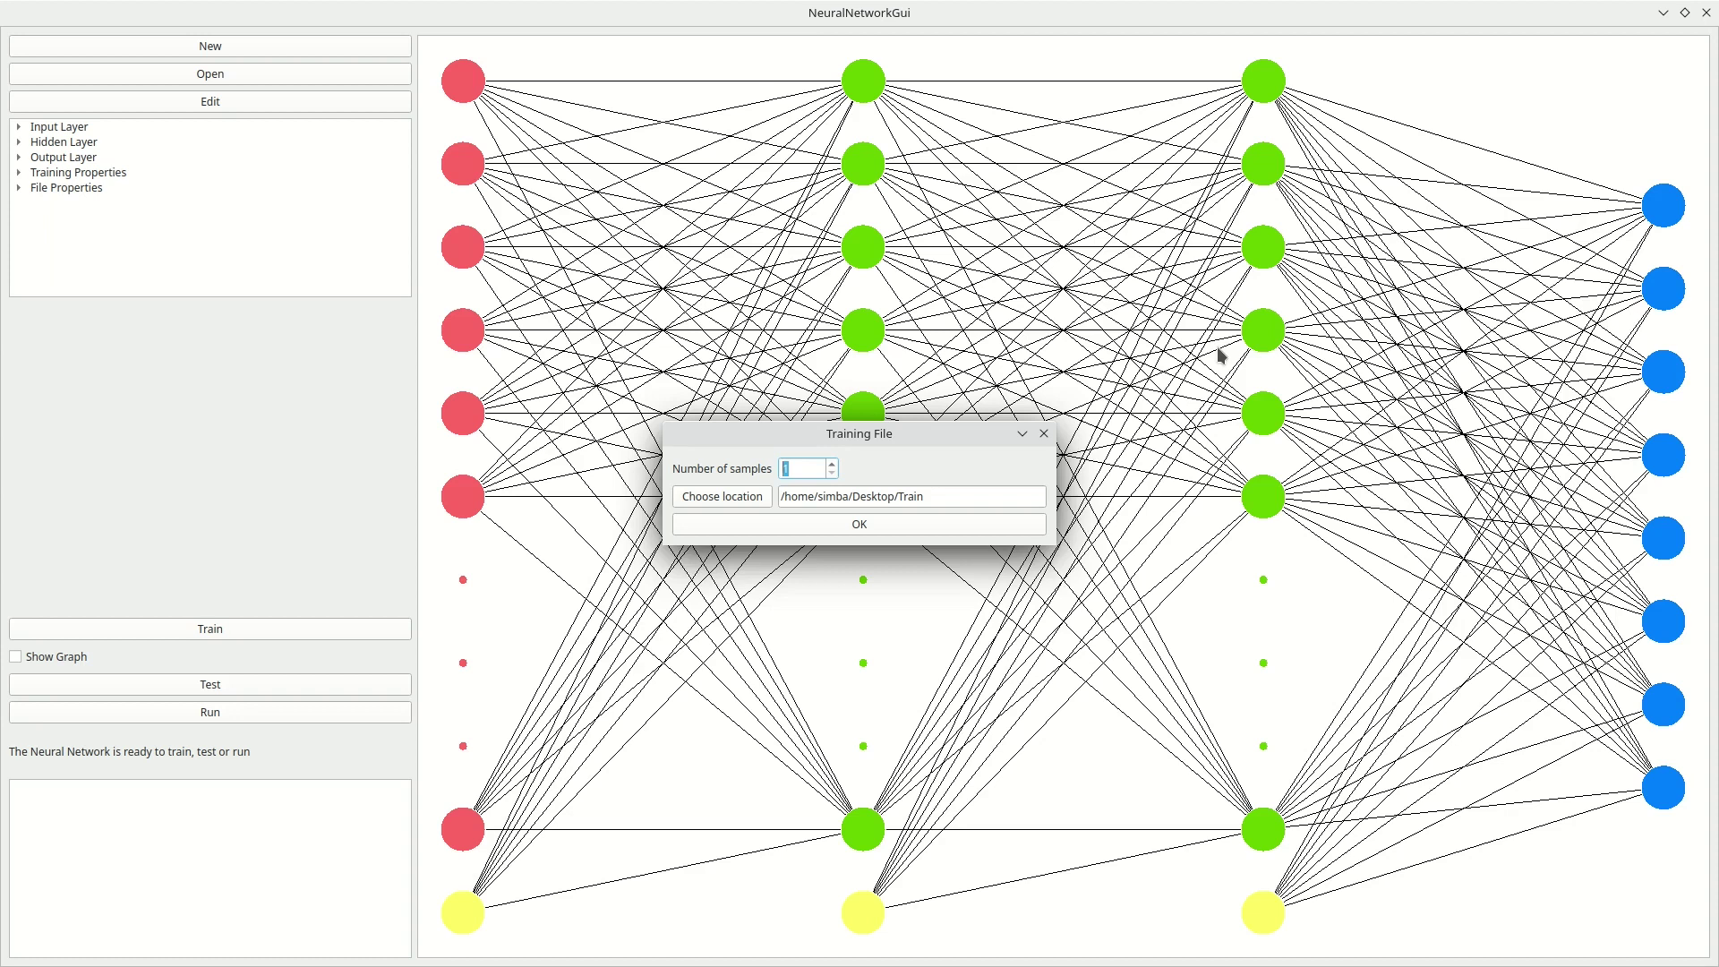
pyautogui.write('935')
pyautogui.click(885, 527)
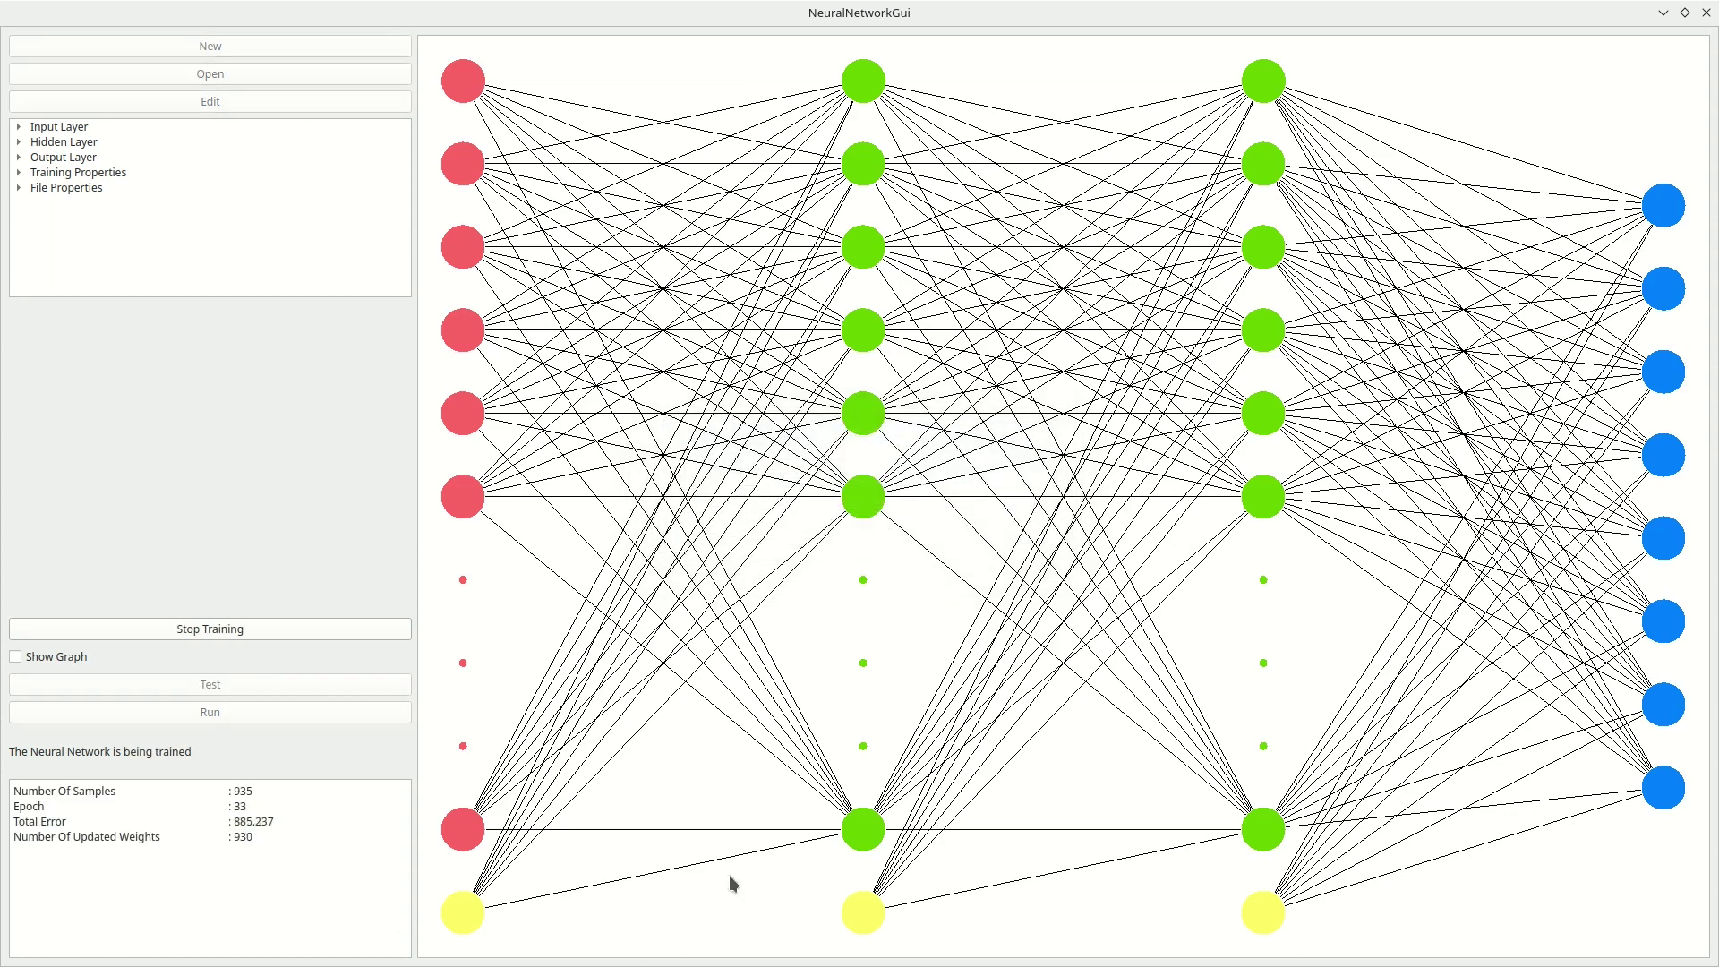
# View the Errors and Updated Weights graph during training, close it, and stop the training.
pyautogui.click(64, 659)
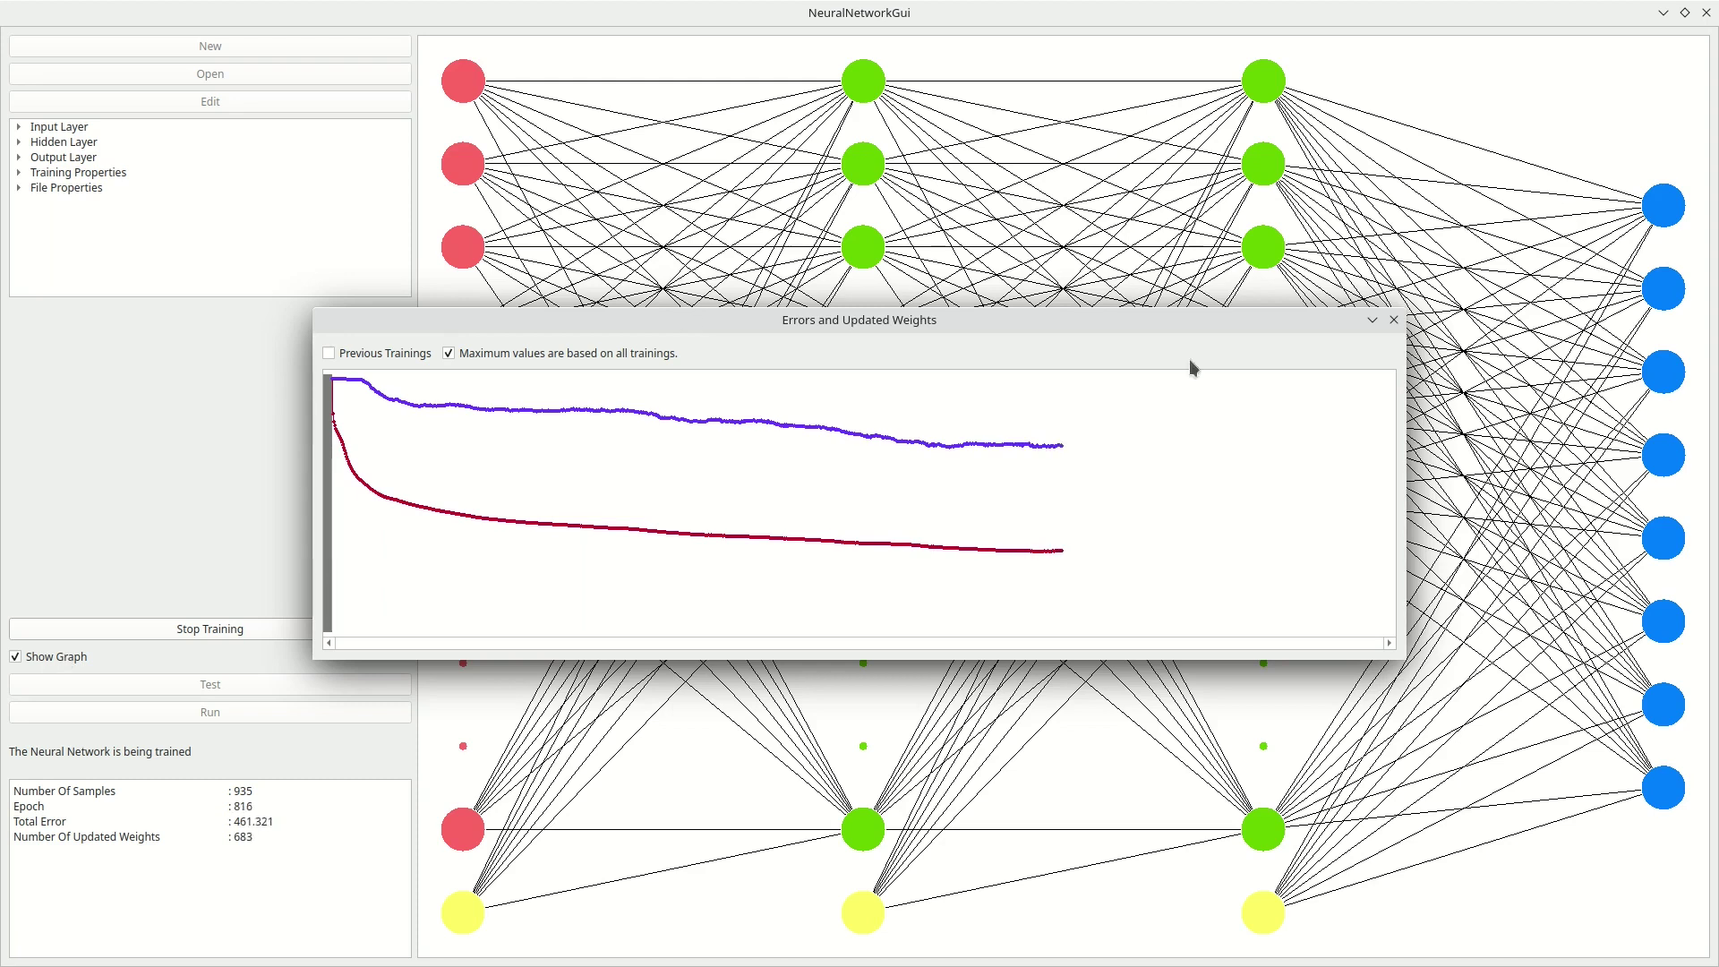
pyautogui.click(1394, 320)
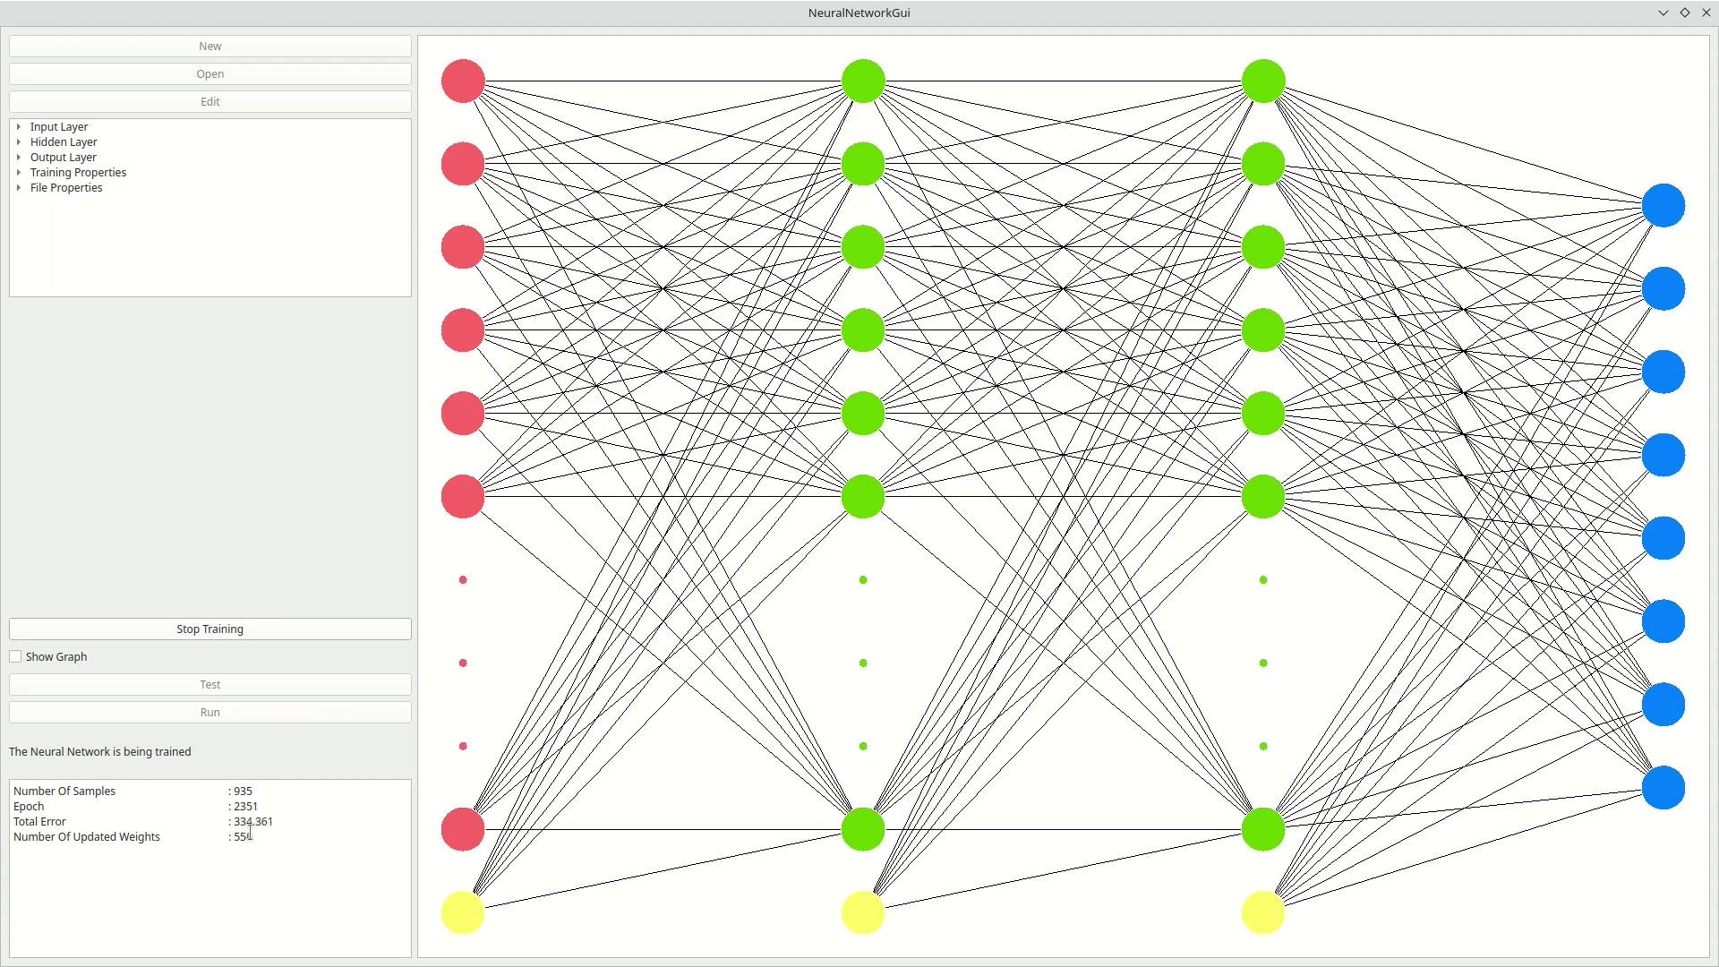
pyautogui.click(294, 630)
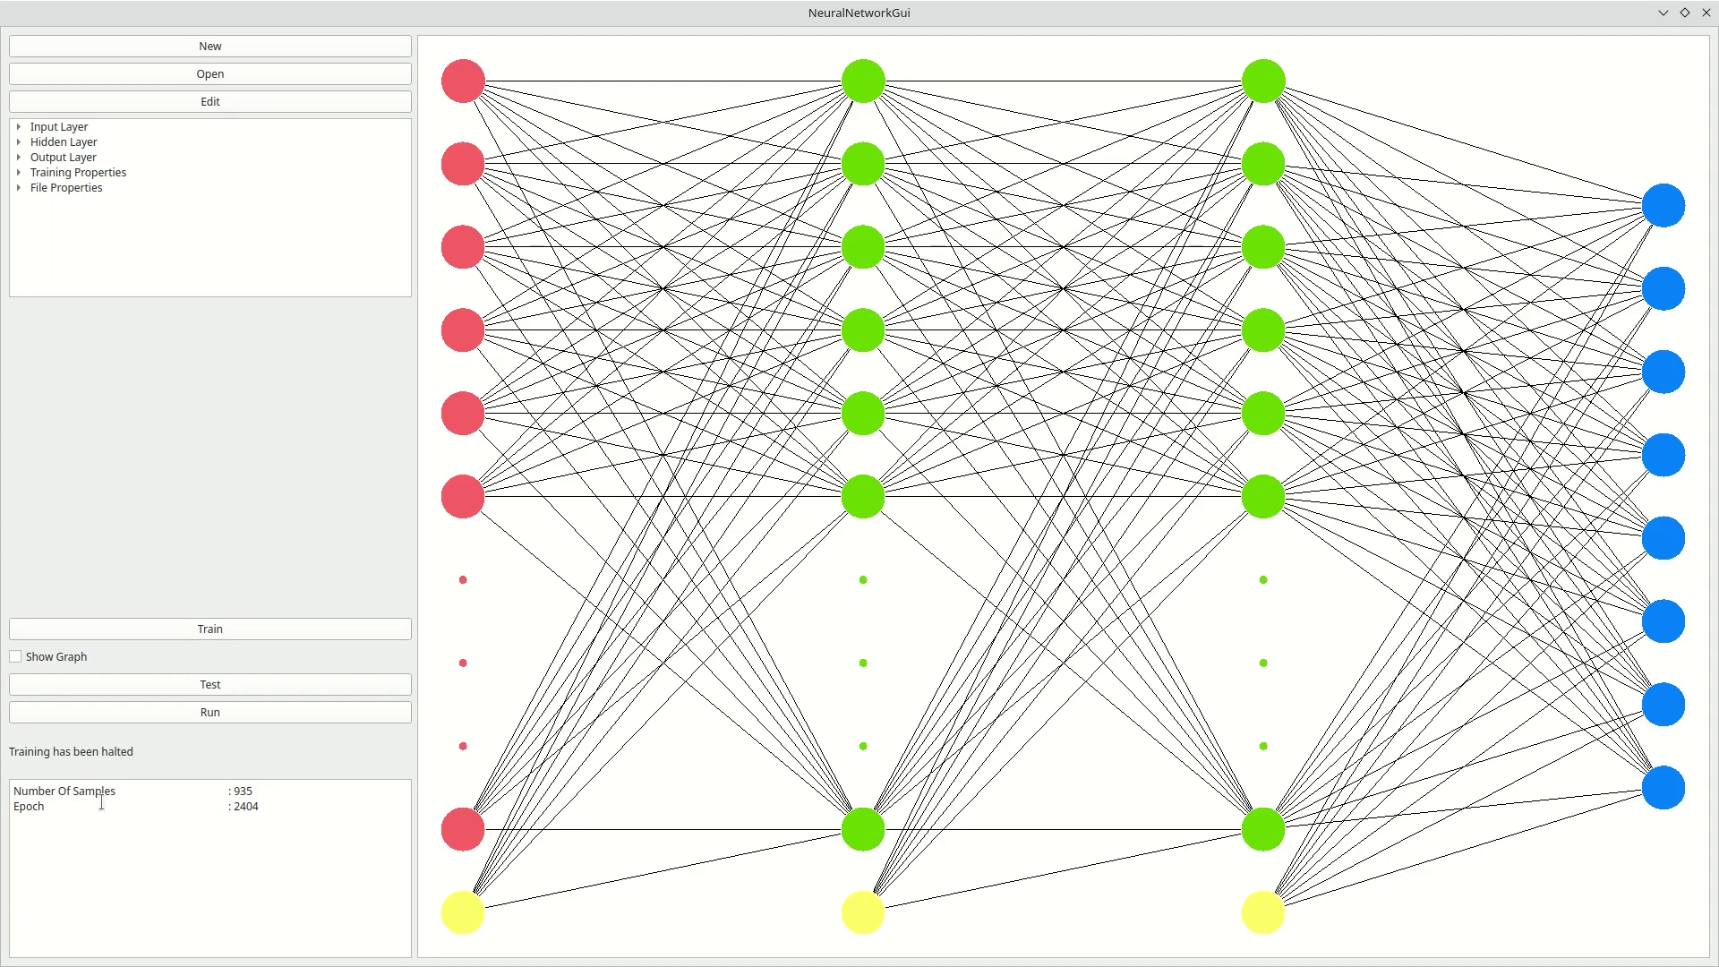
pyautogui.moveTo(260, 799); pyautogui.dragTo(2, 785)
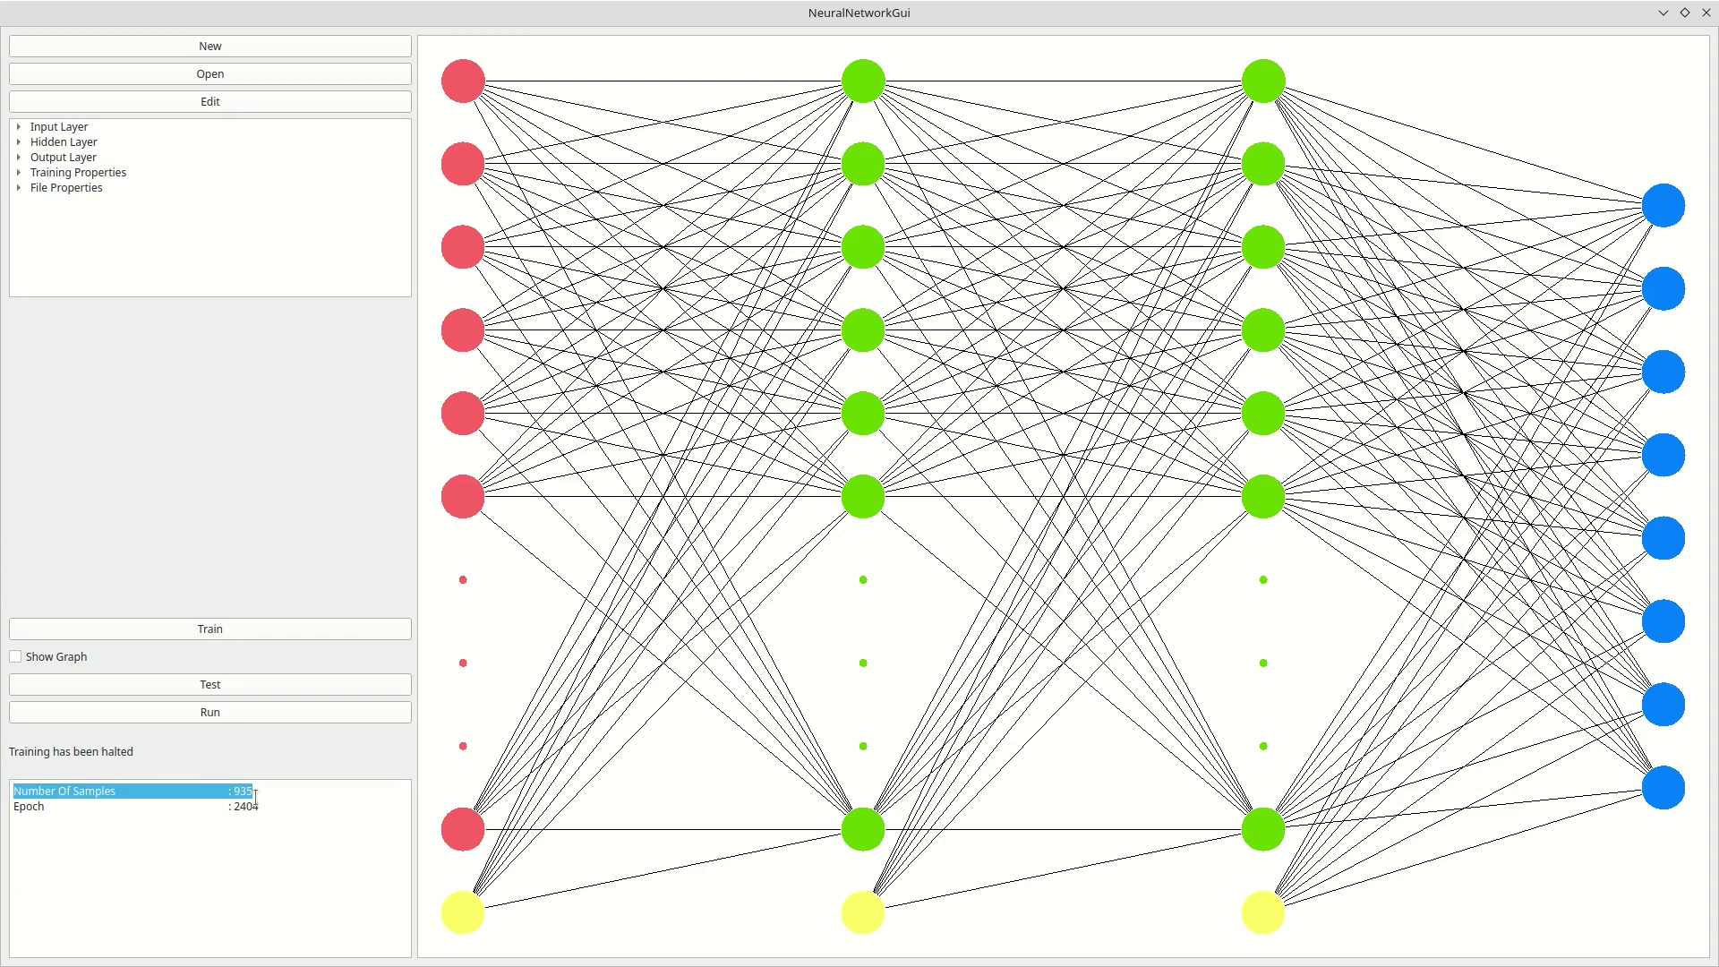
# Resume training the network with the Train file from the Desktop and 935 samples.
pyautogui.moveTo(271, 807); pyautogui.dragTo(16, 805)
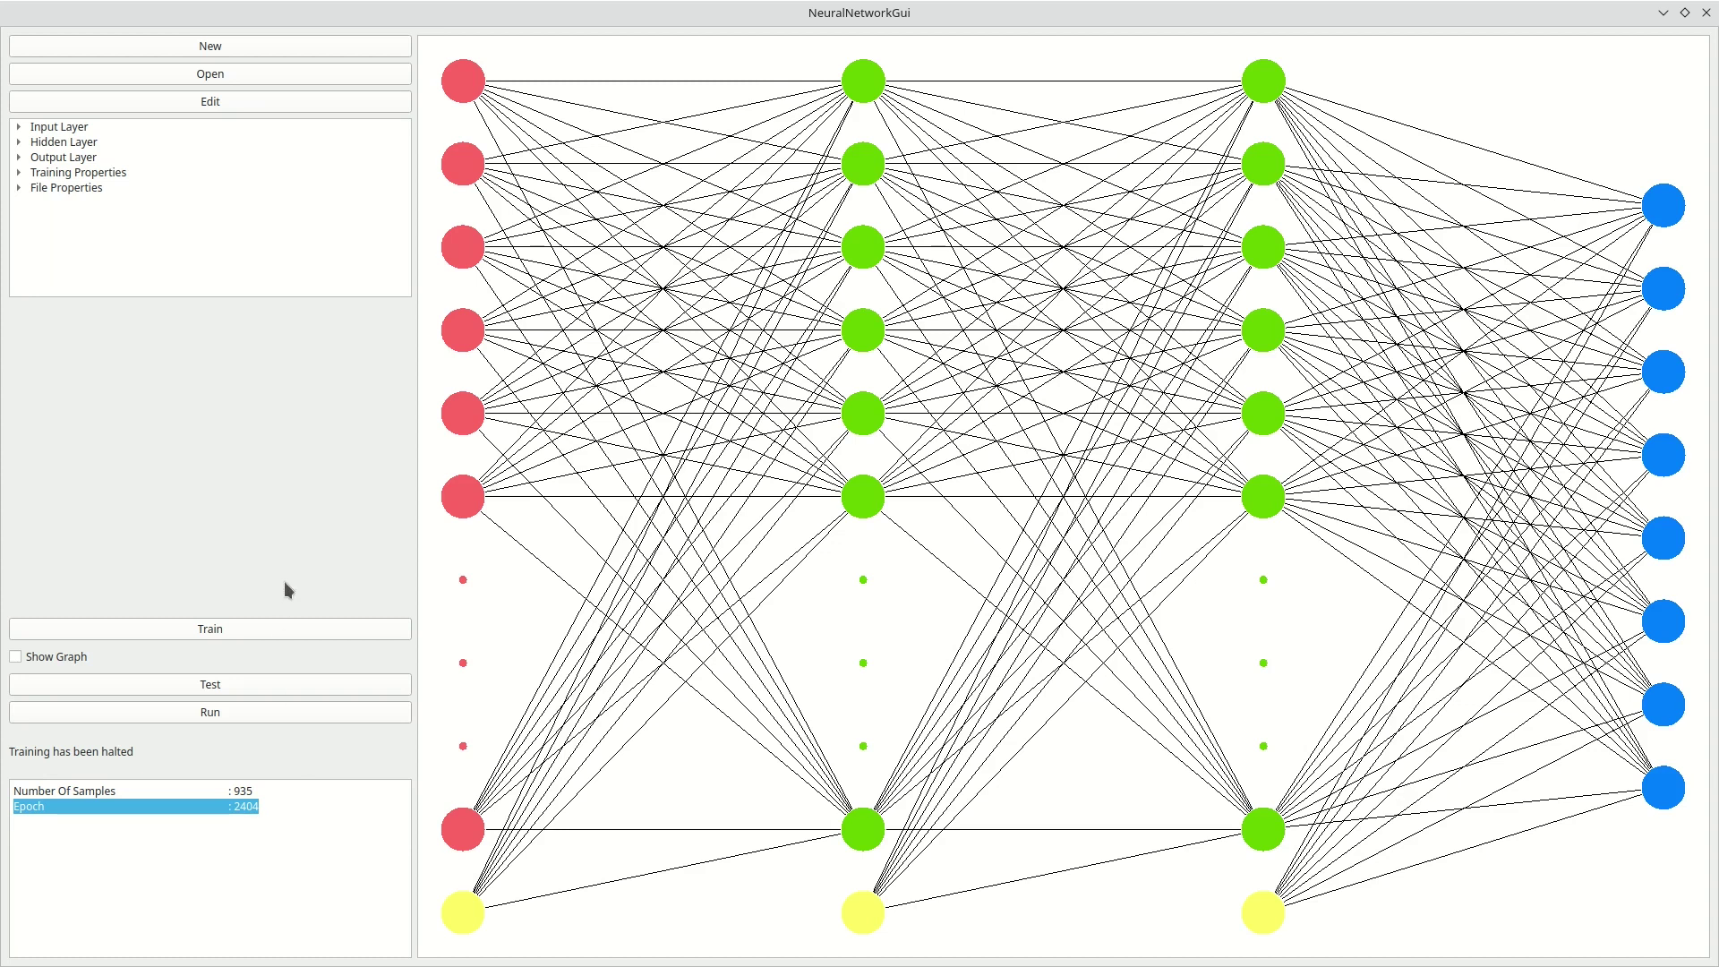
pyautogui.click(218, 632)
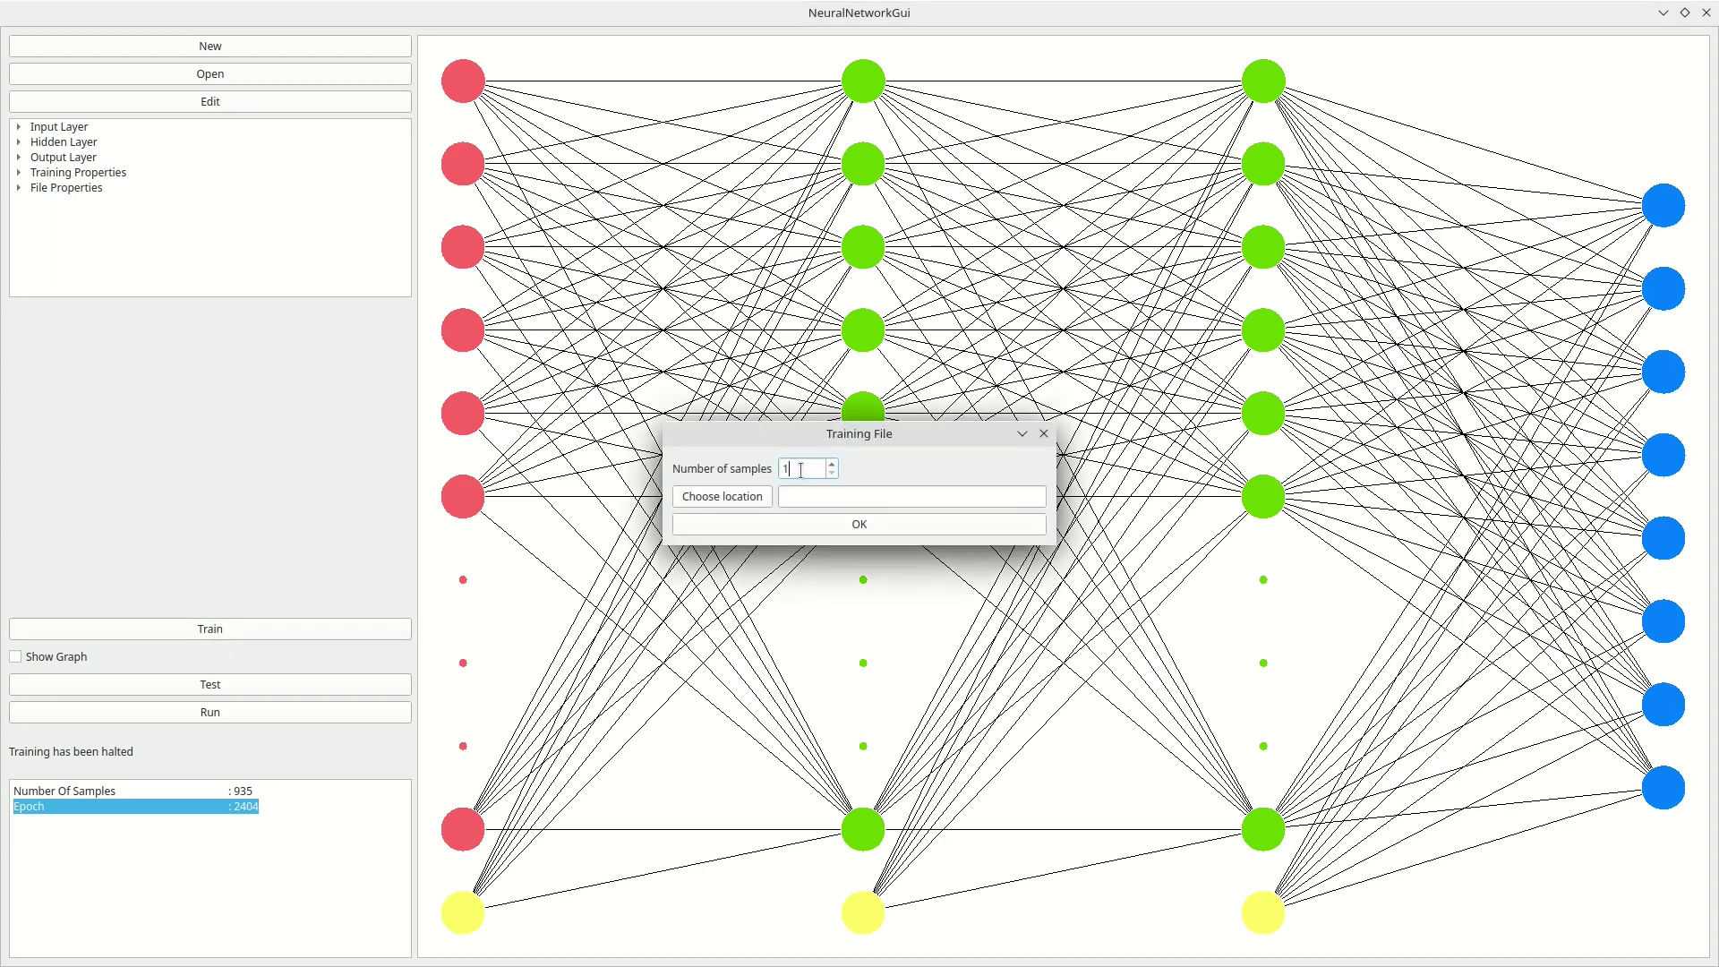
pyautogui.write('935')
pyautogui.click(751, 497)
pyautogui.click(703, 463)
pyautogui.click(1083, 596)
pyautogui.click(891, 525)
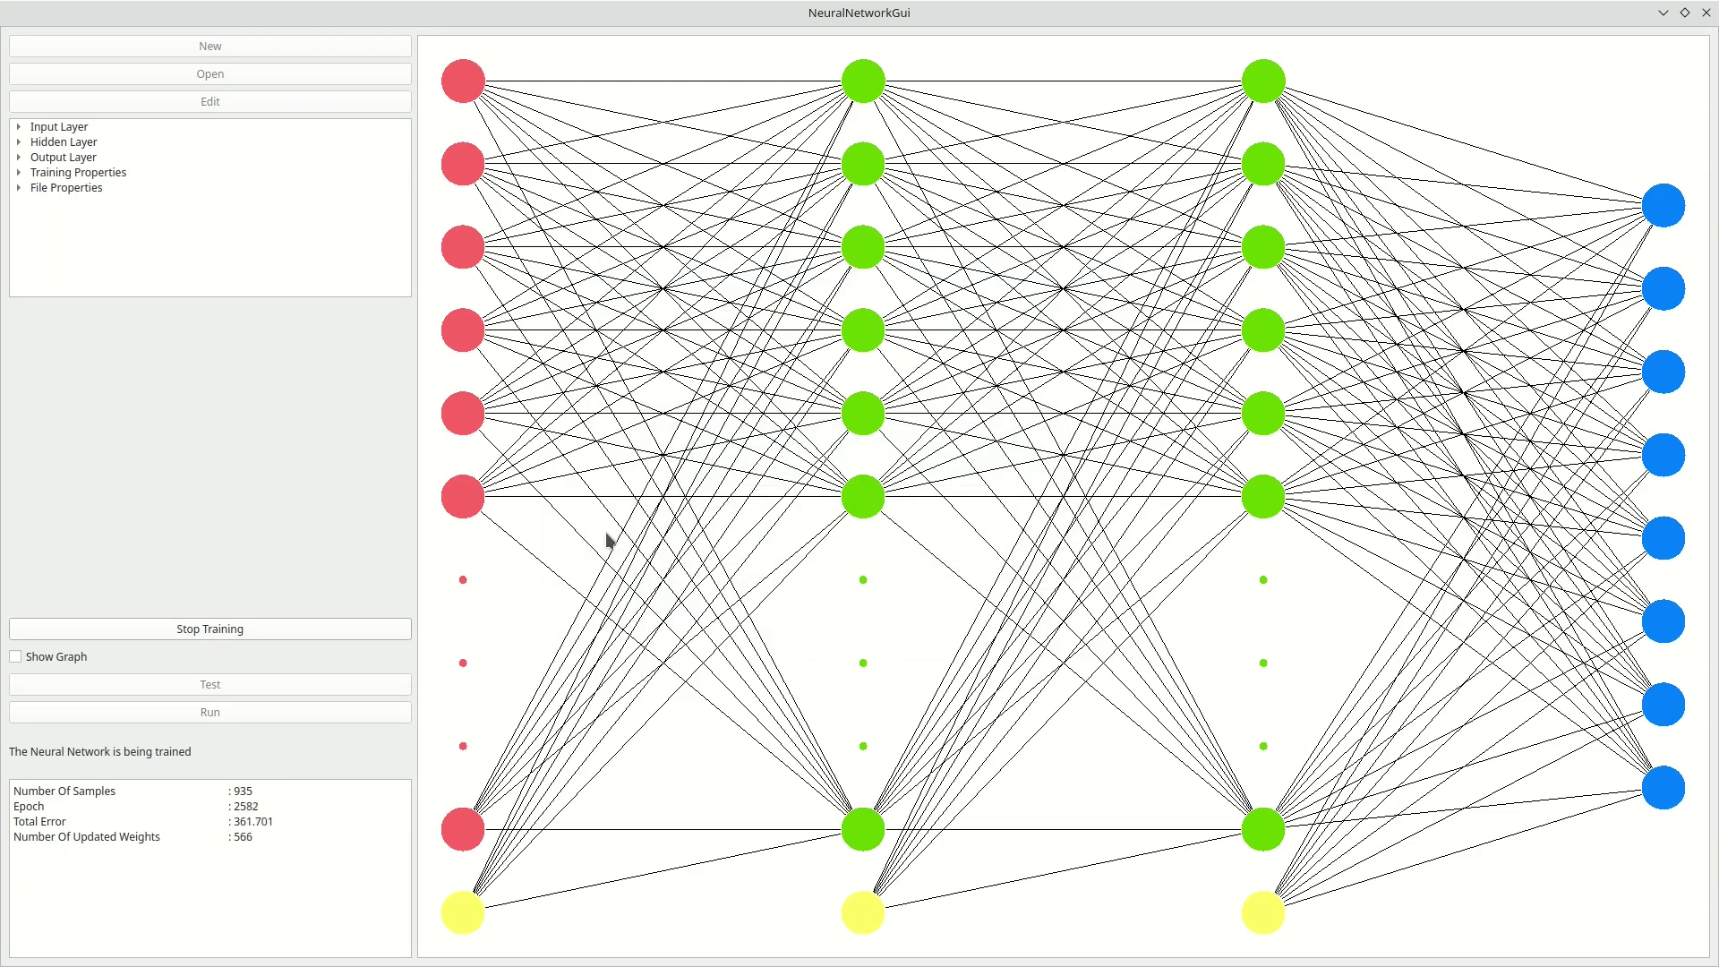
# Show the Errors and Updated Weights graph for the running training and switch the display of previous trainings on and off.
pyautogui.click(52, 660)
pyautogui.moveTo(817, 314); pyautogui.dragTo(787, 289)
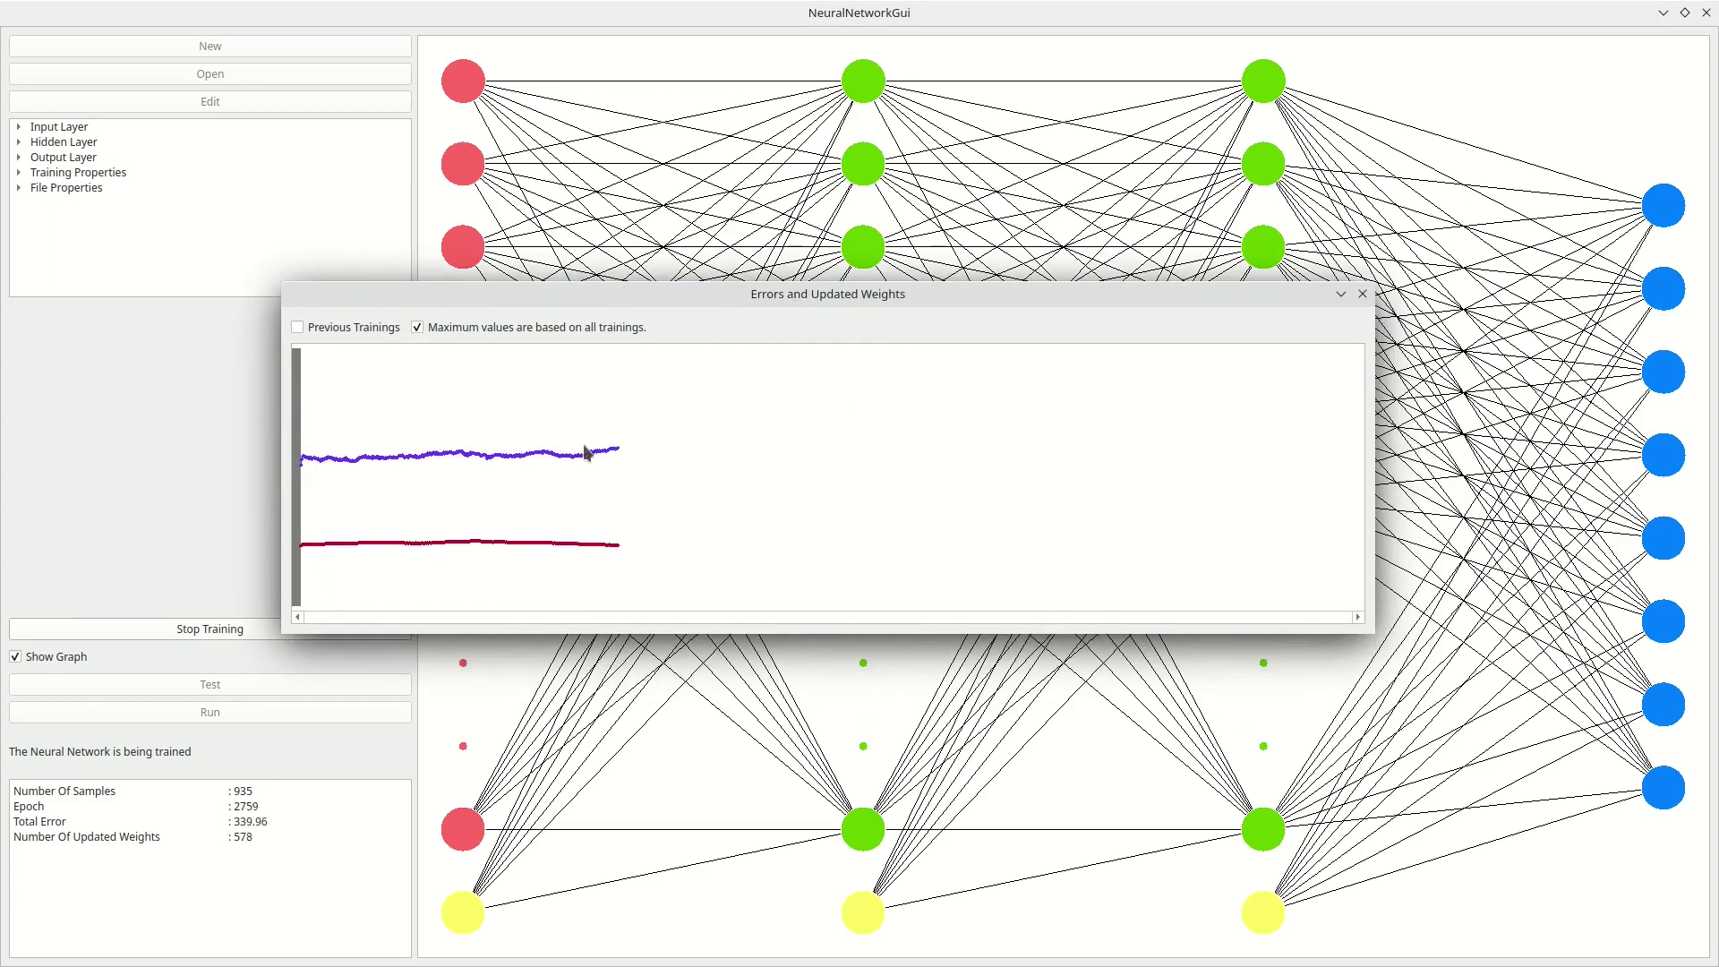
pyautogui.click(333, 333)
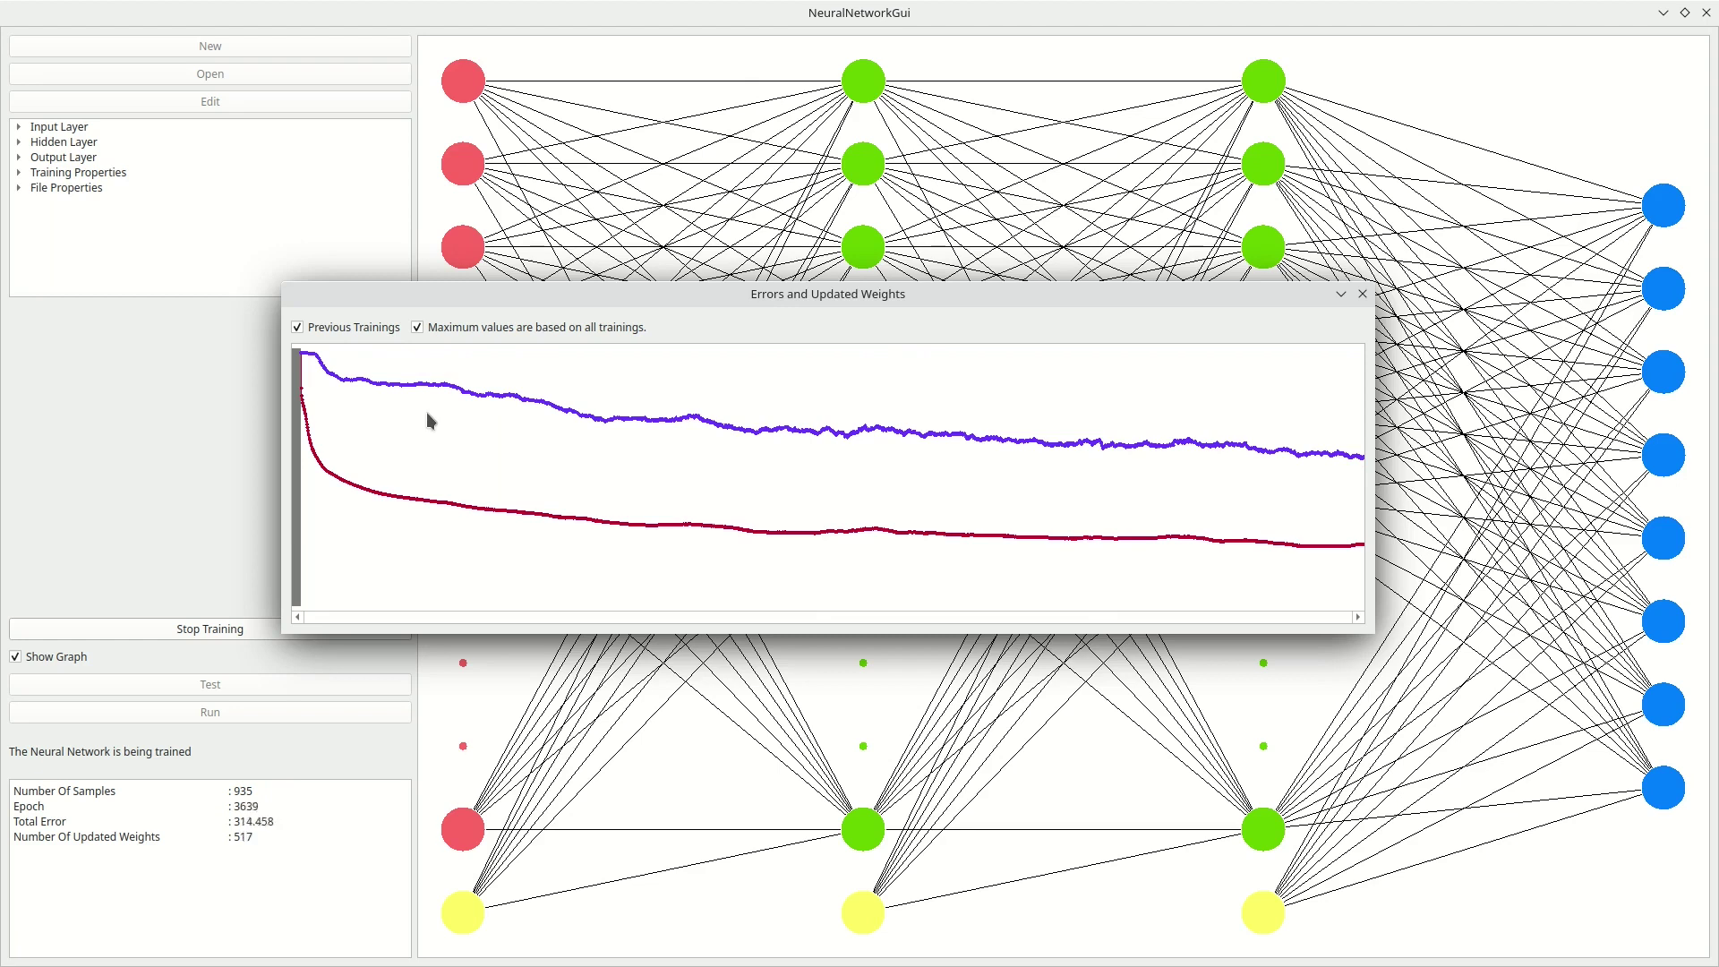
pyautogui.click(354, 327)
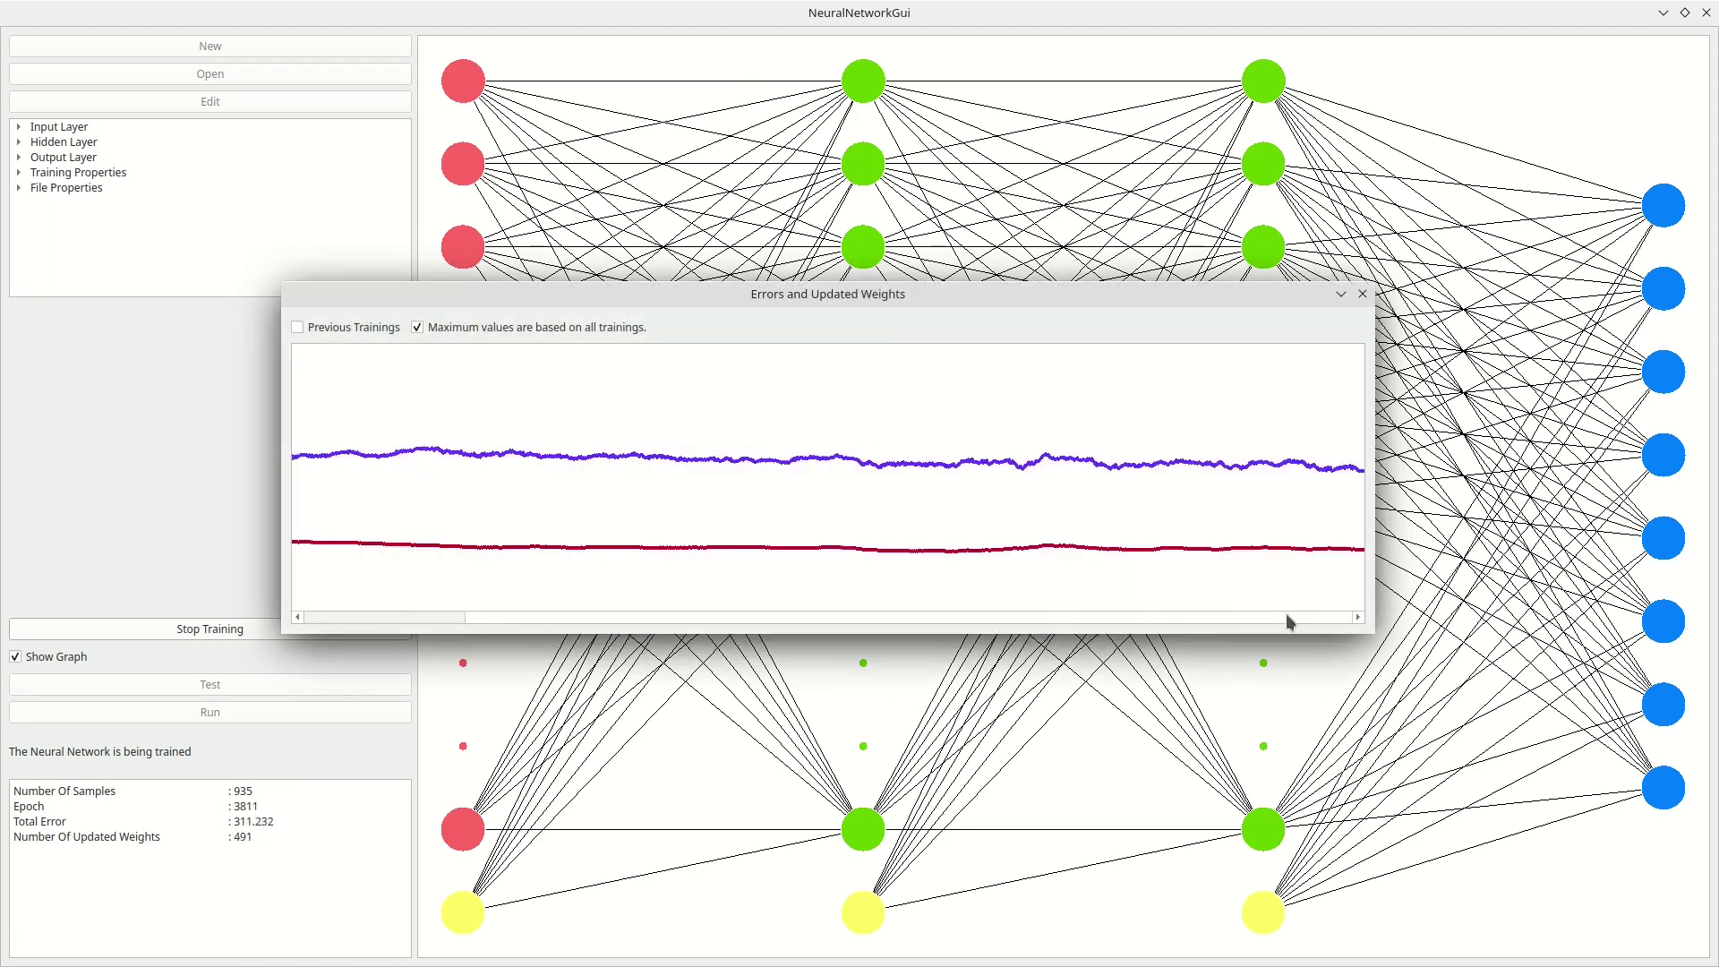
# Look along the current training's curves, close the graph, and stop the training.
pyautogui.moveTo(1228, 627); pyautogui.dragTo(1038, 632)
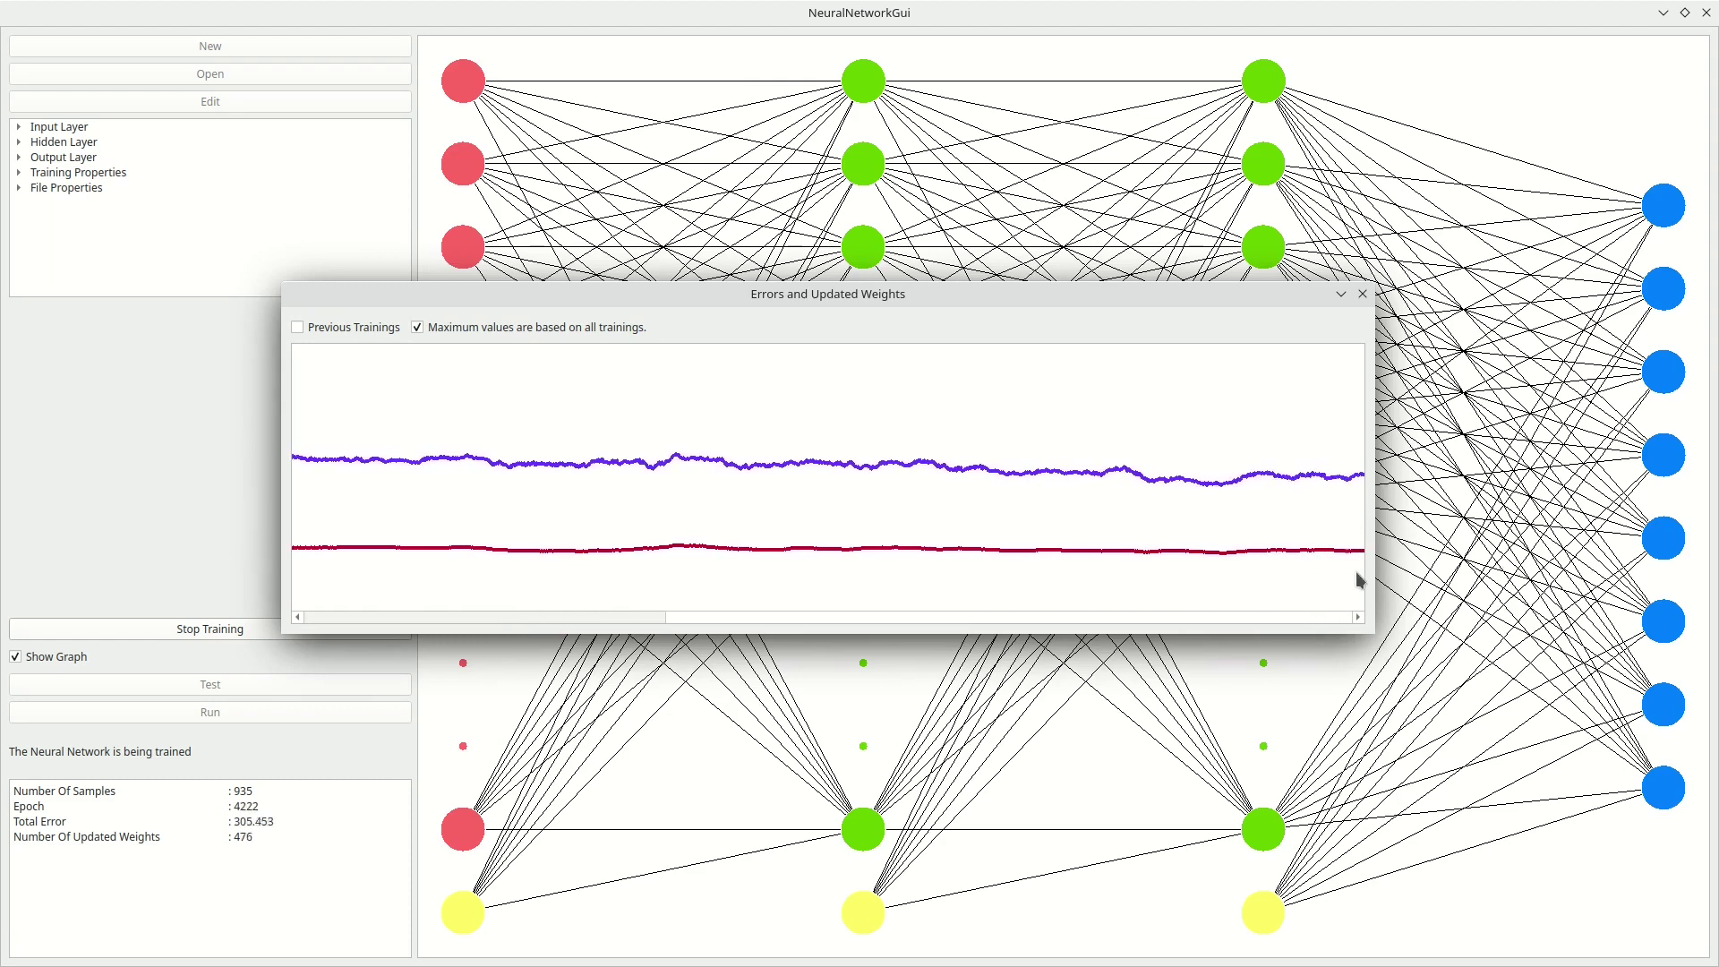
pyautogui.click(1363, 295)
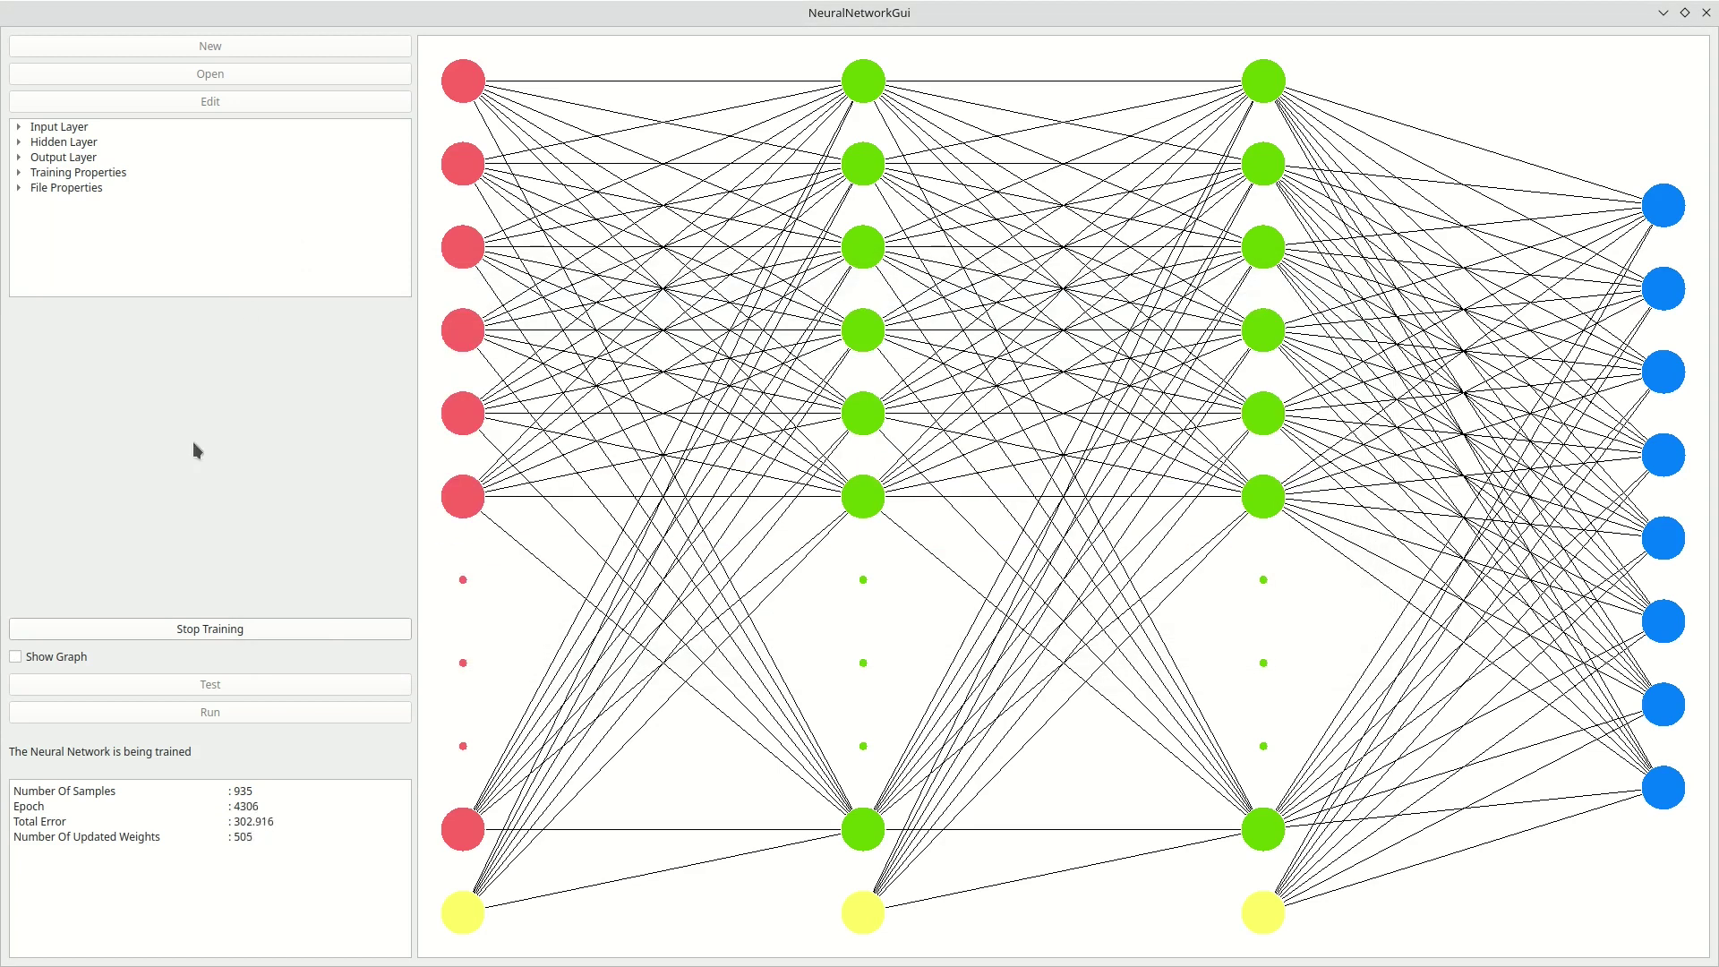
pyautogui.click(318, 628)
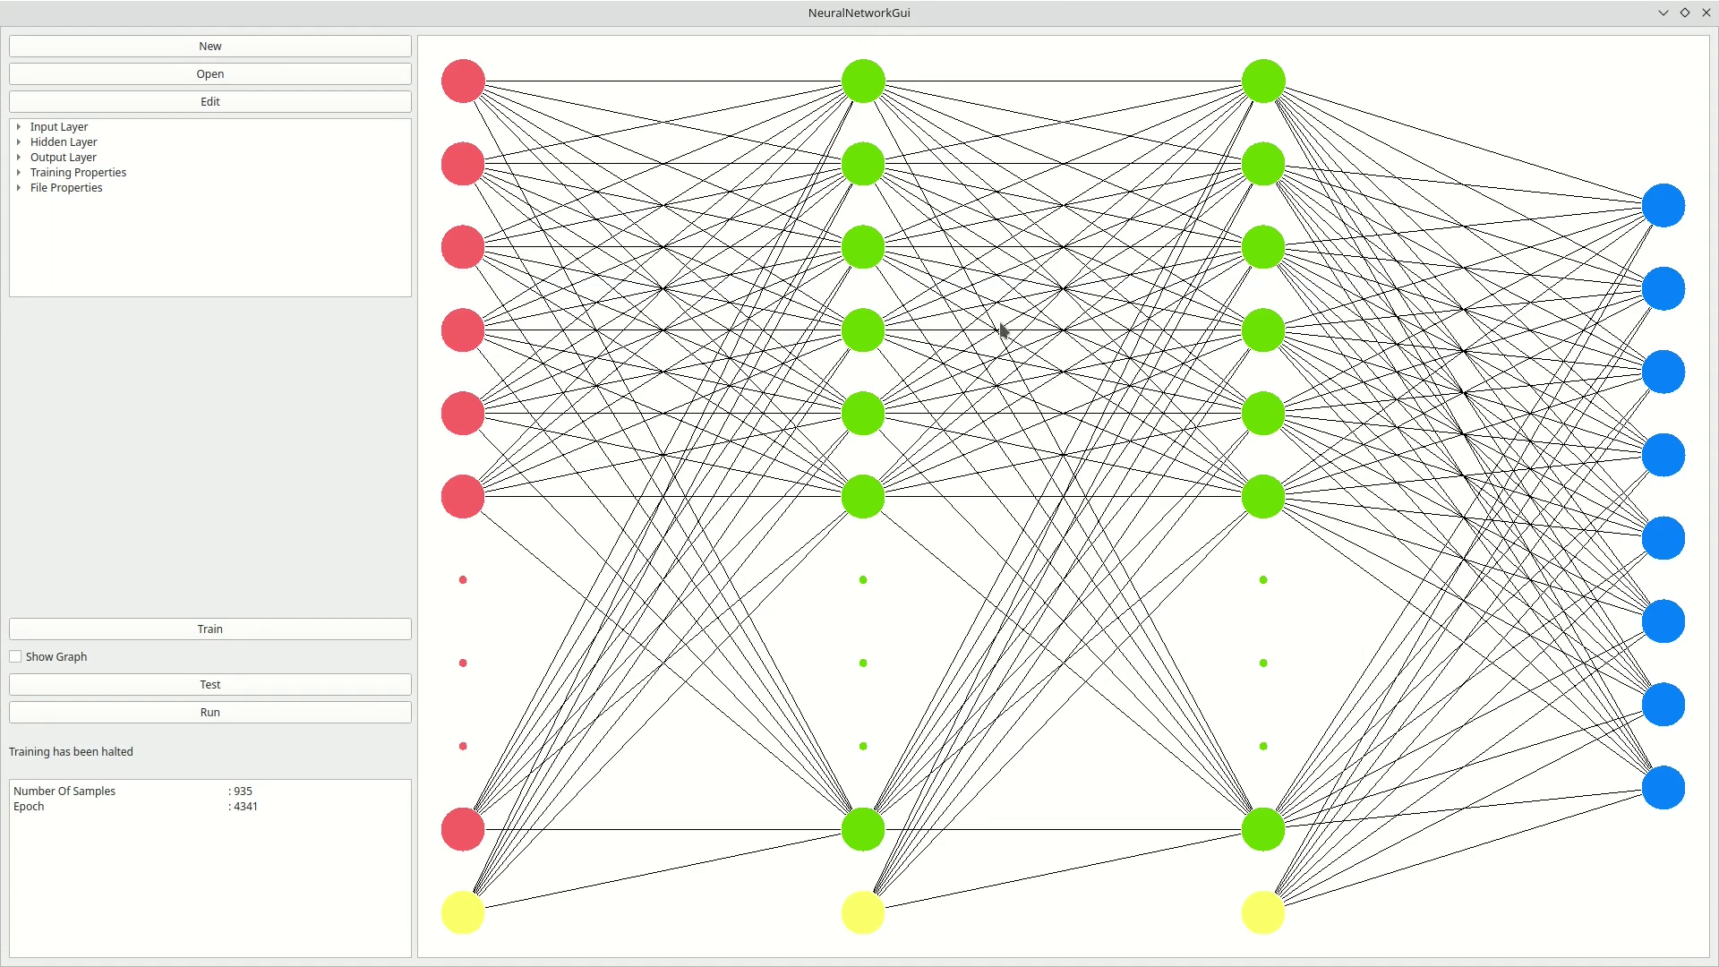
# Train the network on 500 samples from the Desktop's Train file and stop the training.
pyautogui.click(179, 630)
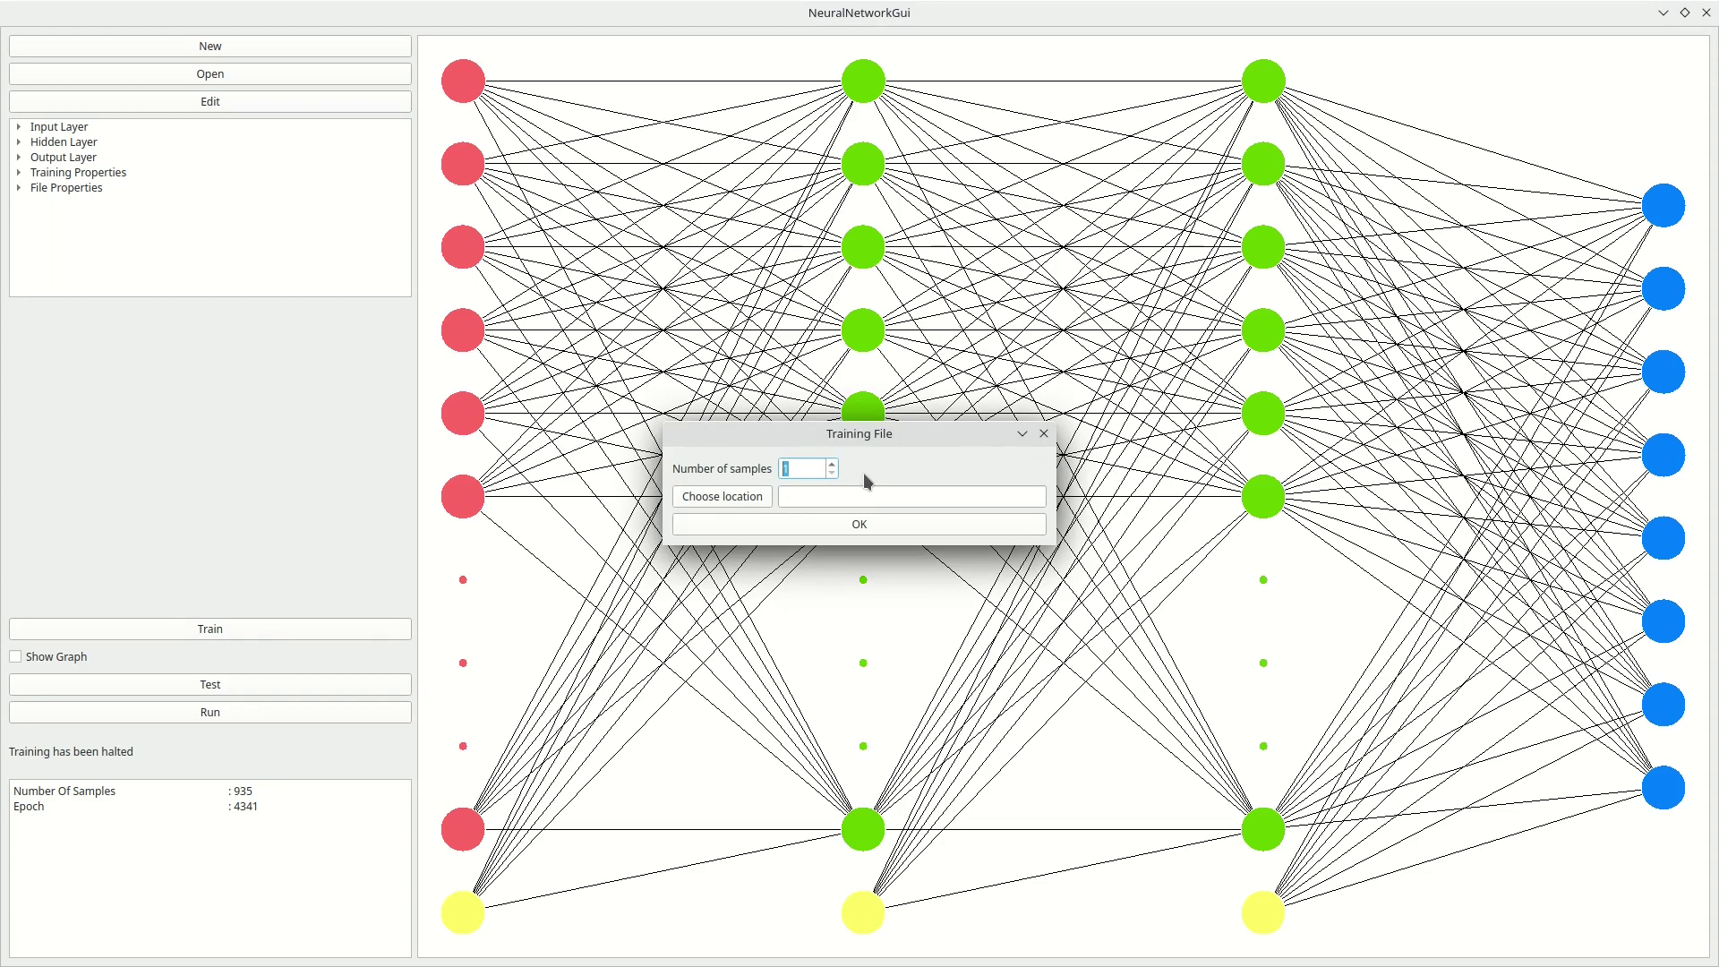
pyautogui.write('500')
pyautogui.click(742, 498)
pyautogui.click(721, 465)
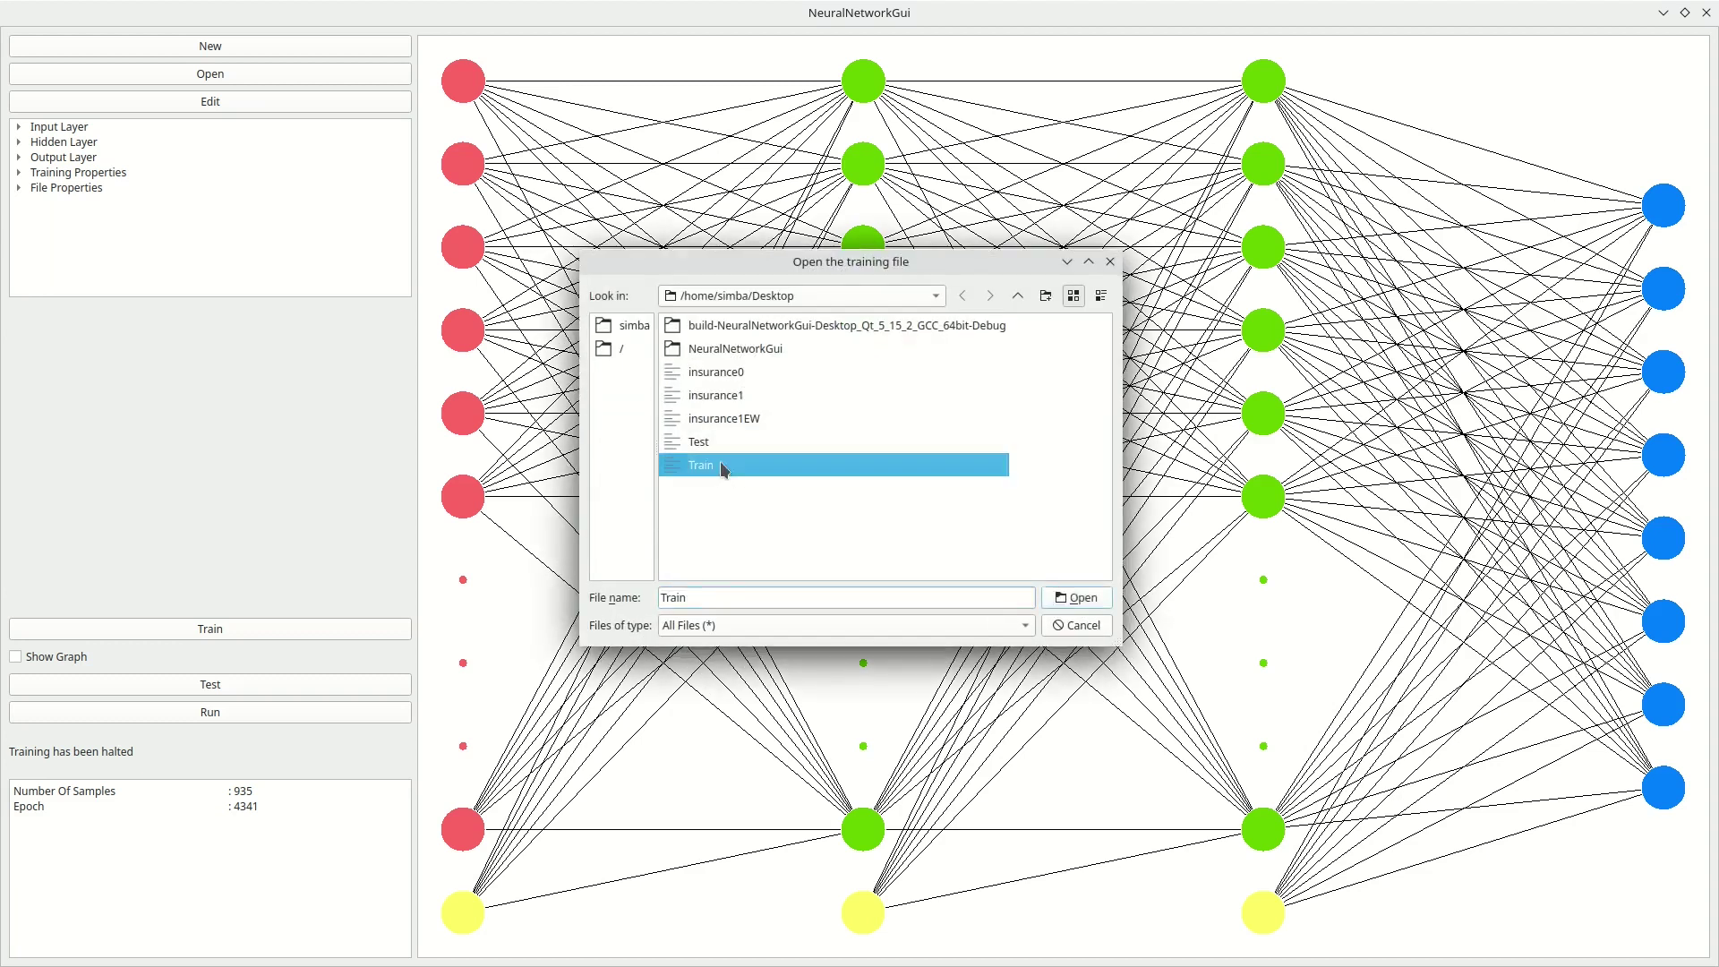
pyautogui.click(1099, 598)
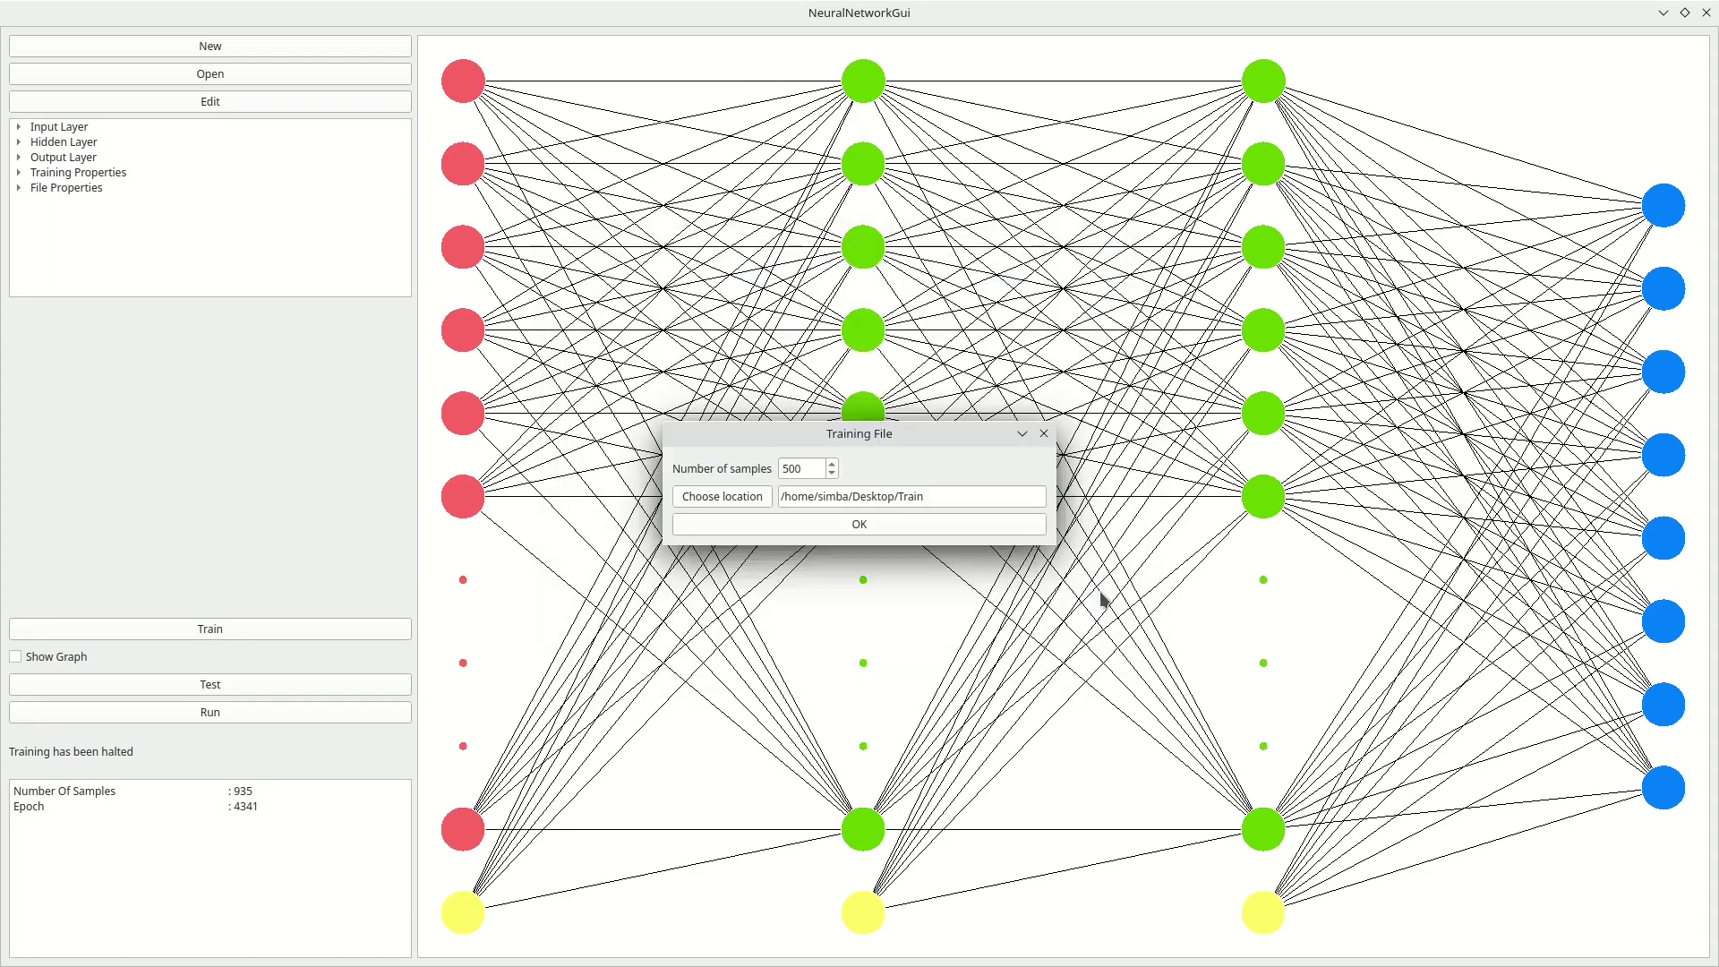
pyautogui.click(1029, 527)
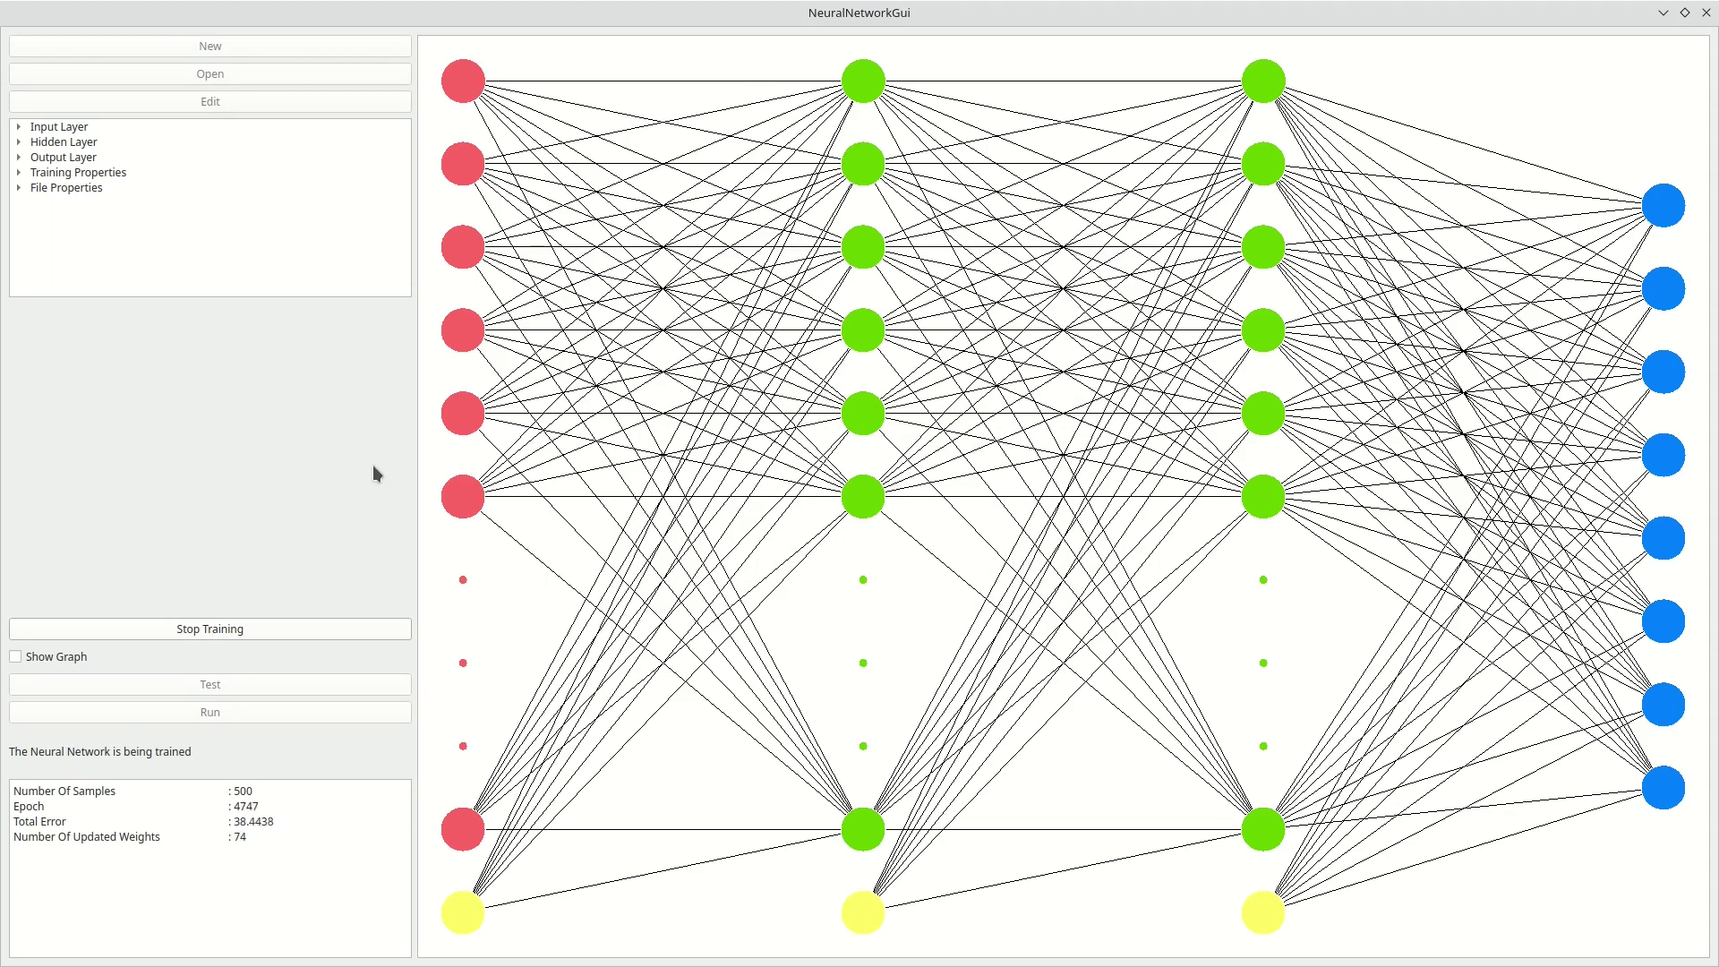
pyautogui.click(299, 626)
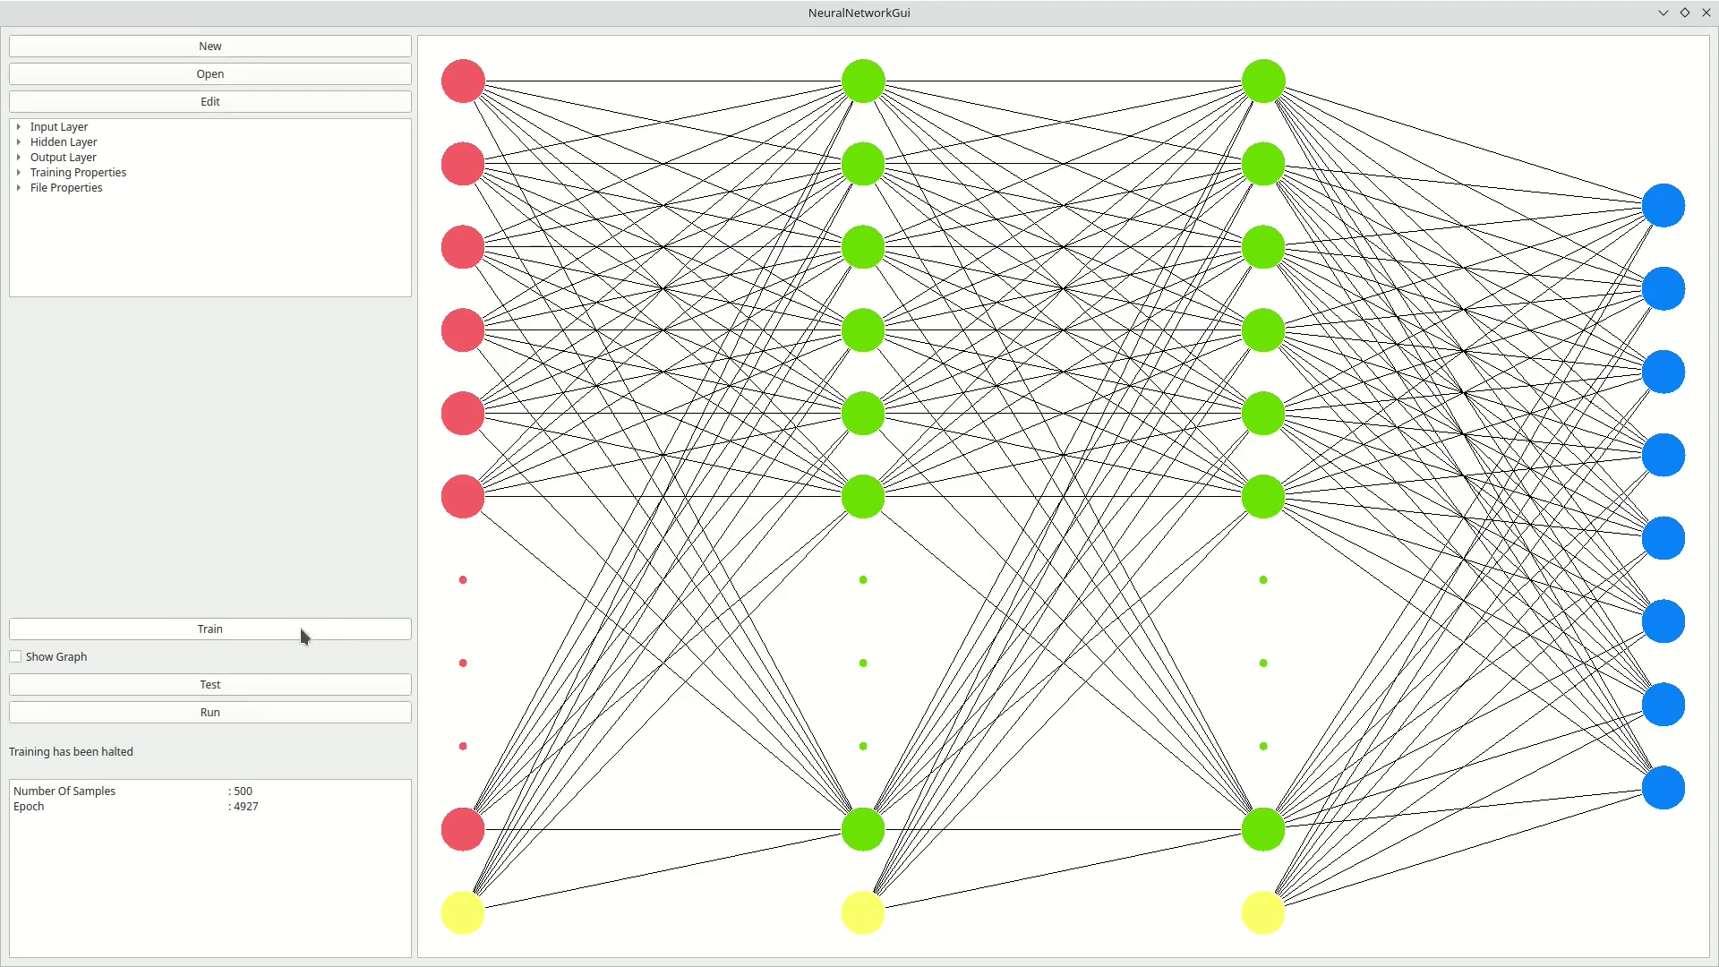
# Examine all trainings in the graph without the shared maximum scaling, read each training's details, and close the graph.
pyautogui.click(51, 660)
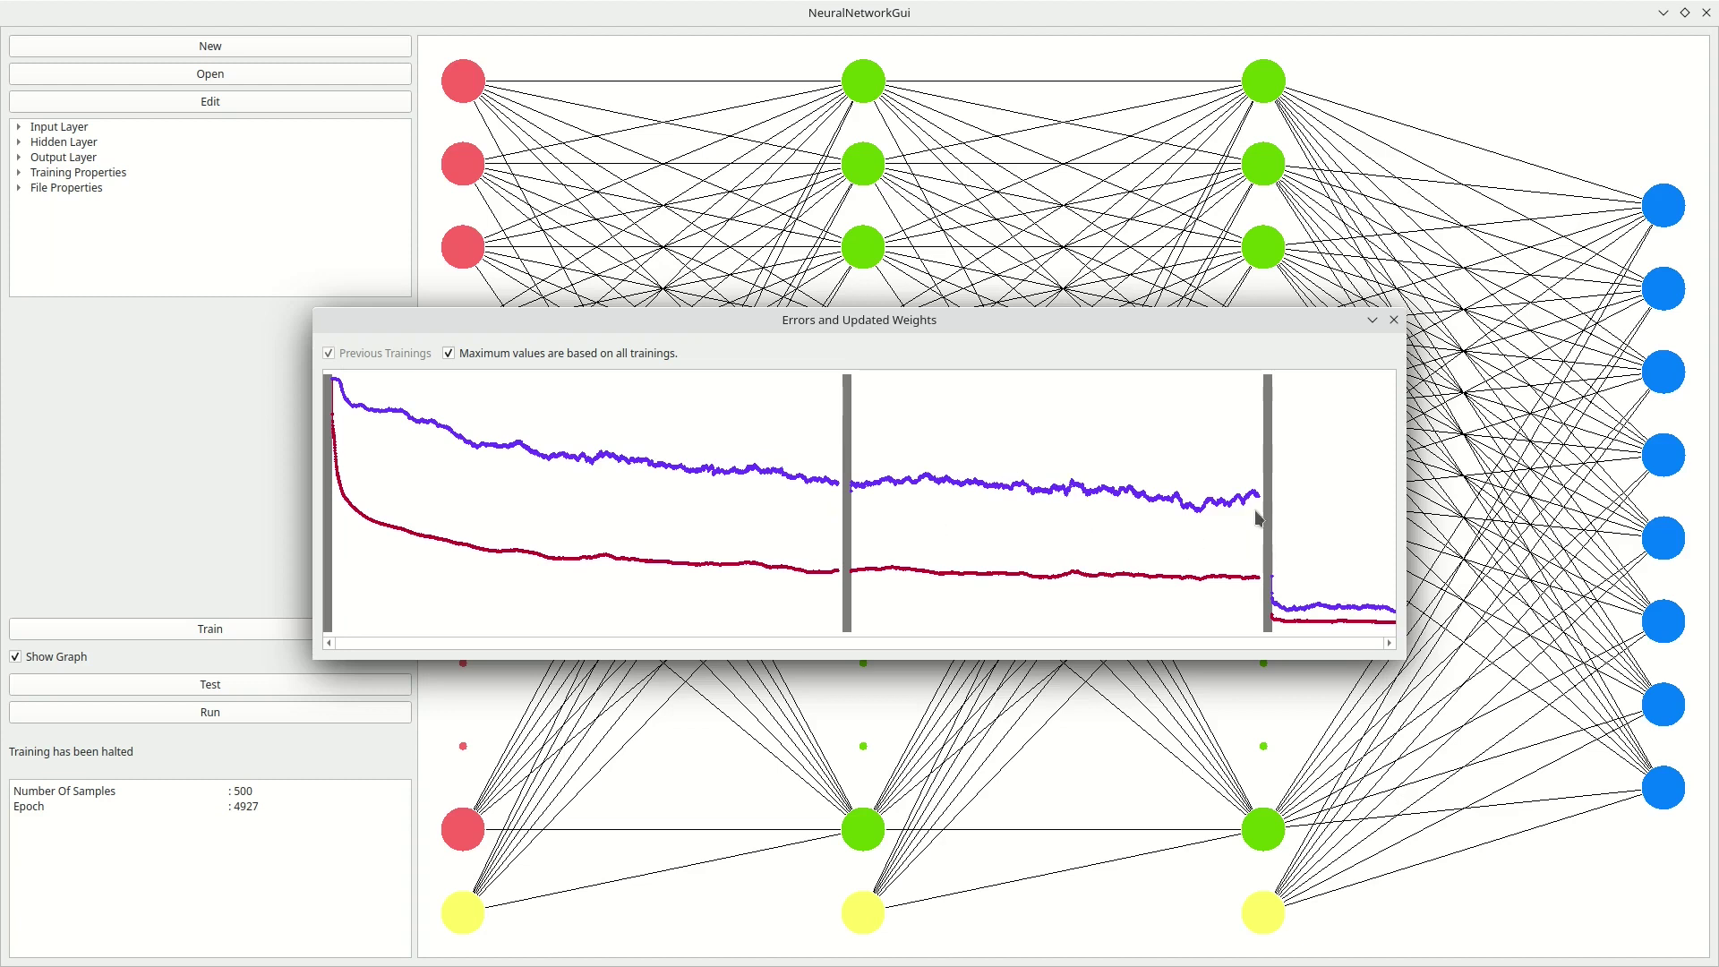
pyautogui.click(500, 353)
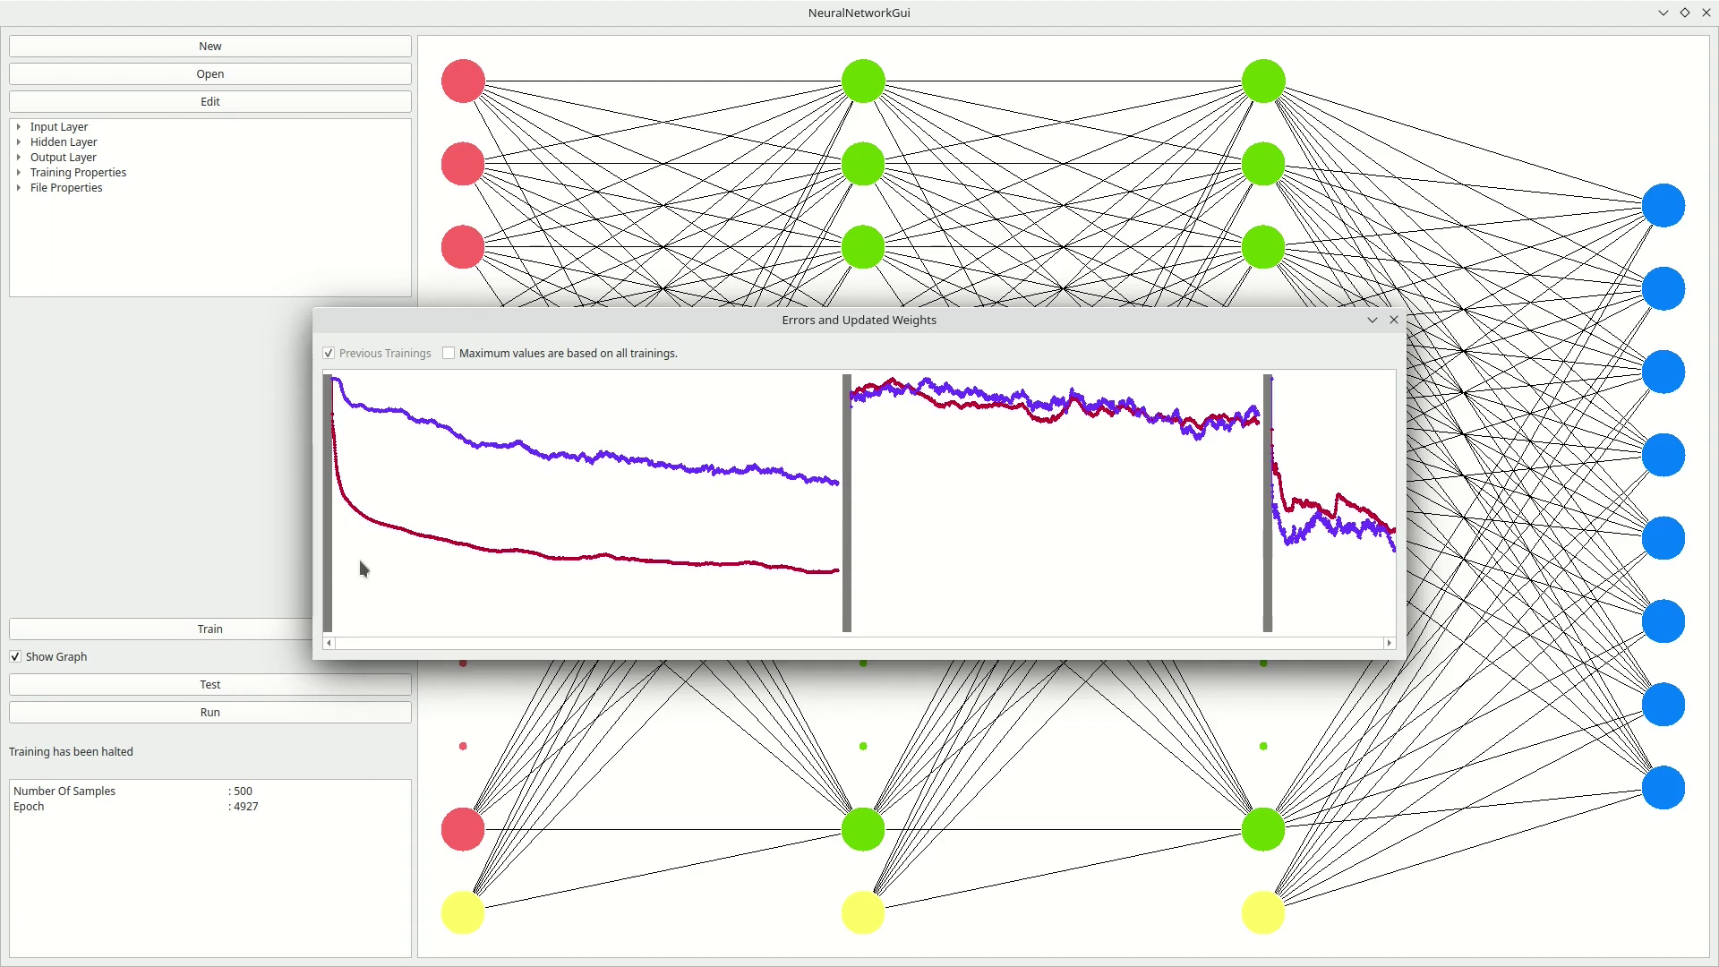
pyautogui.moveTo(329, 526)
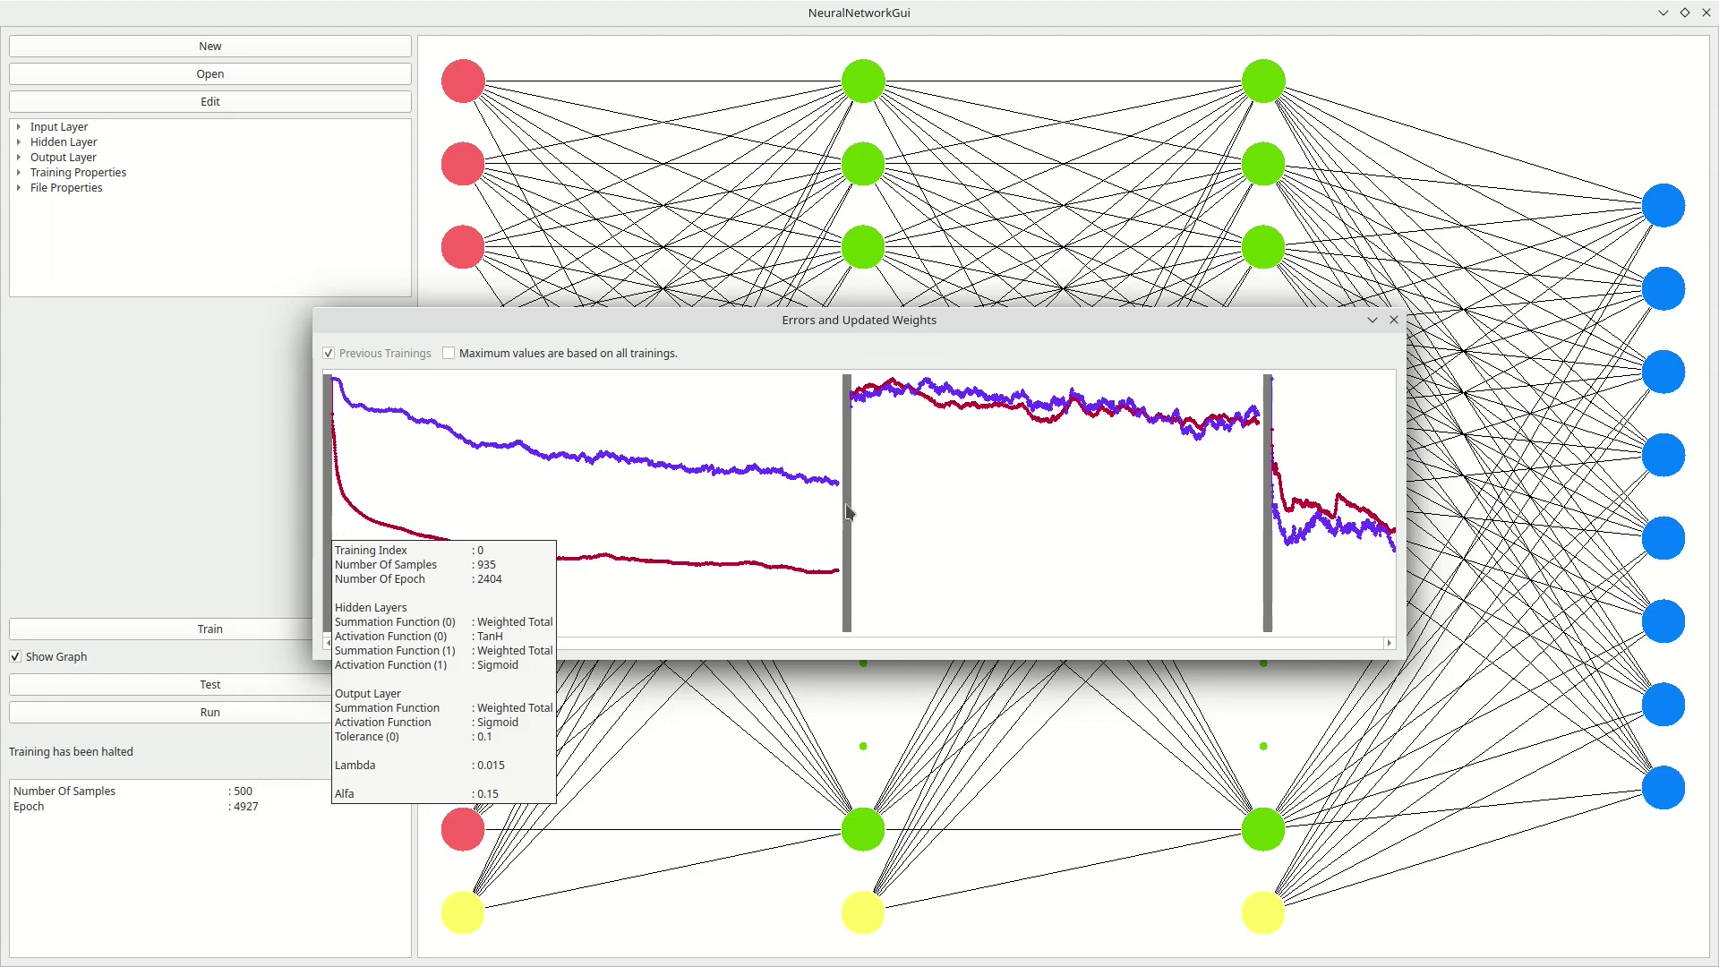
pyautogui.moveTo(848, 511)
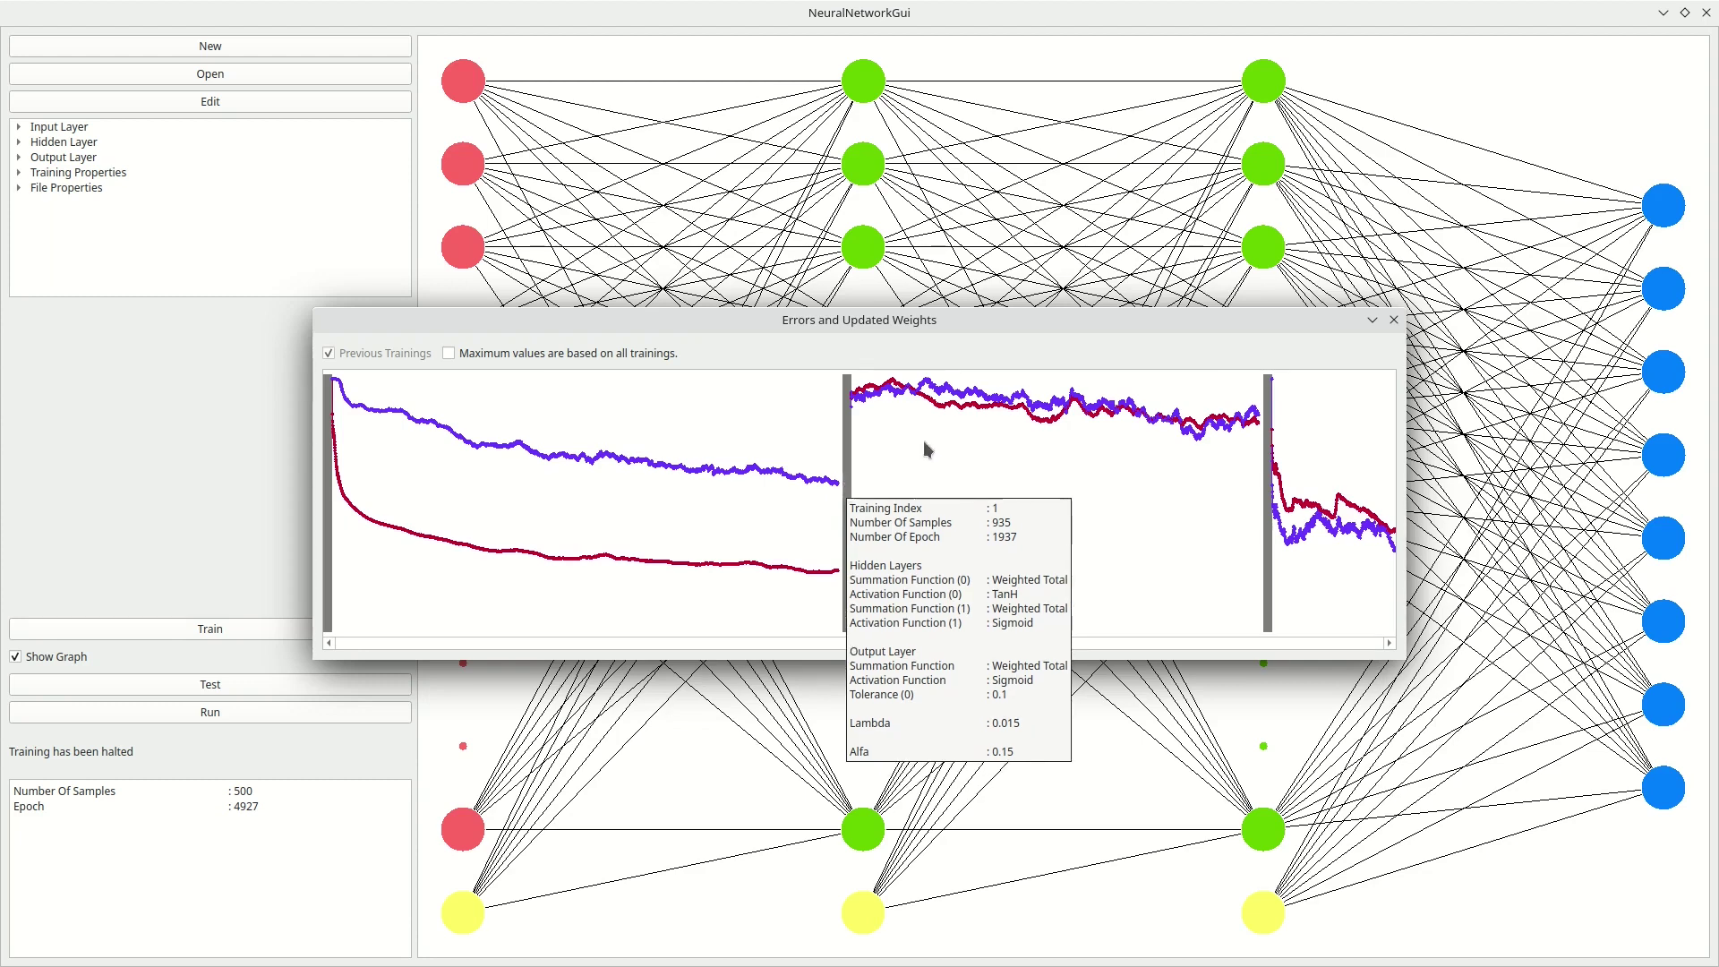
pyautogui.moveTo(1271, 552)
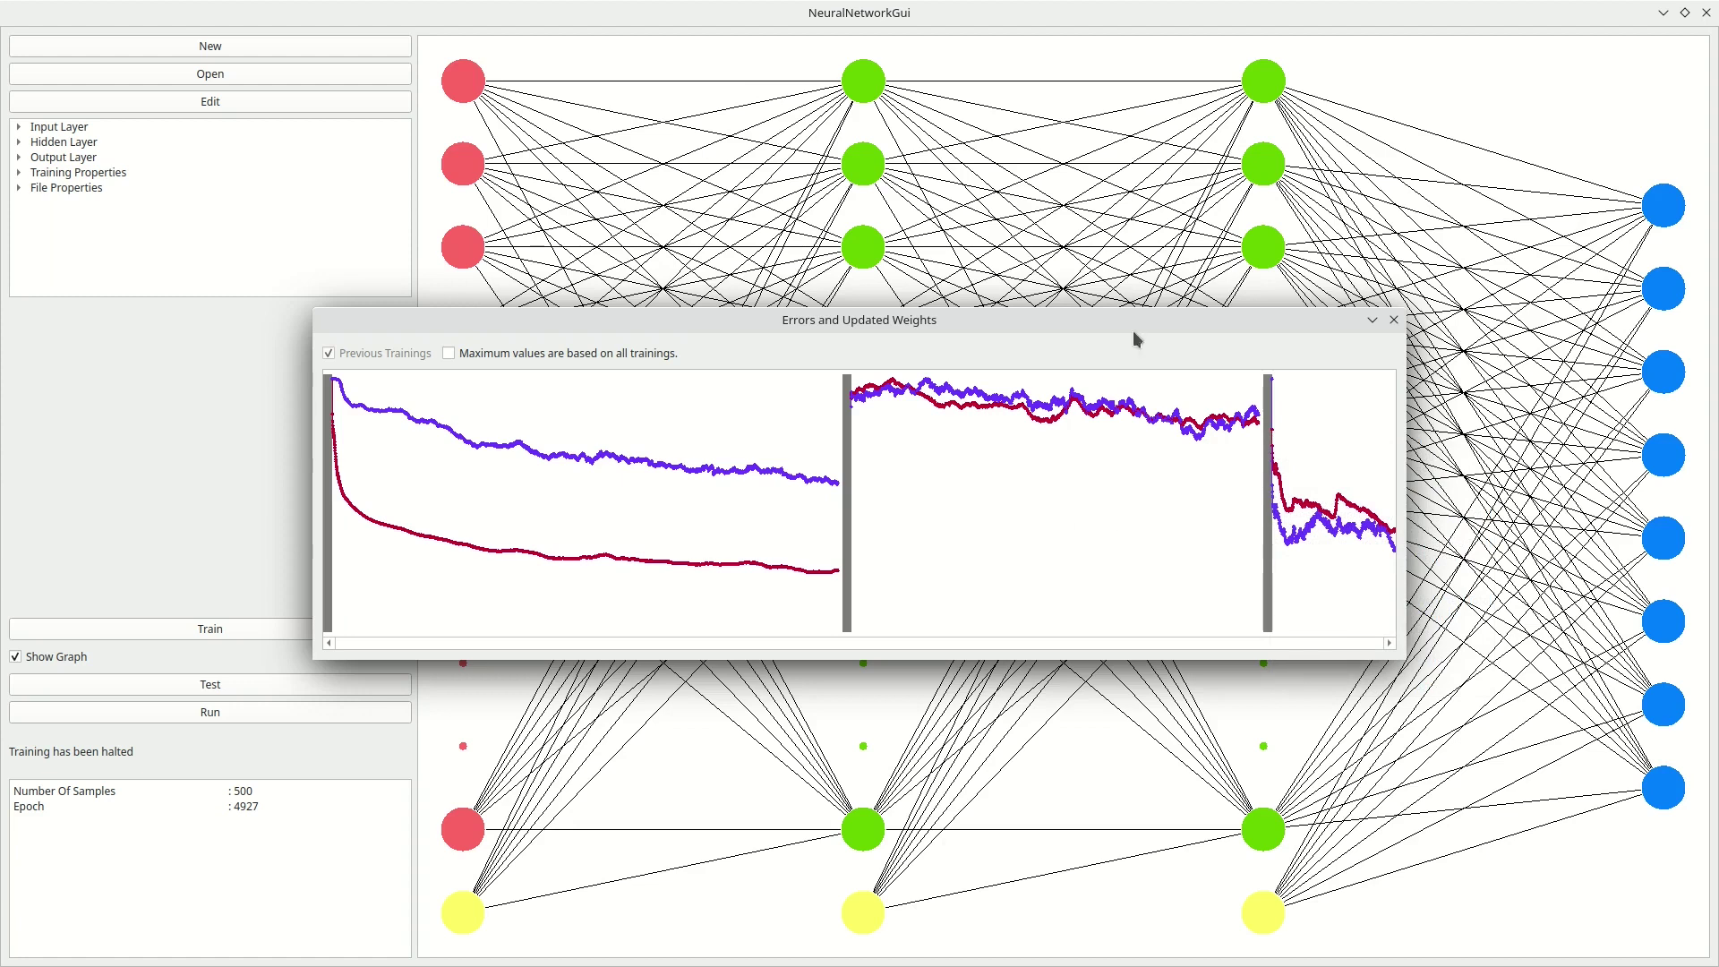
pyautogui.click(1393, 320)
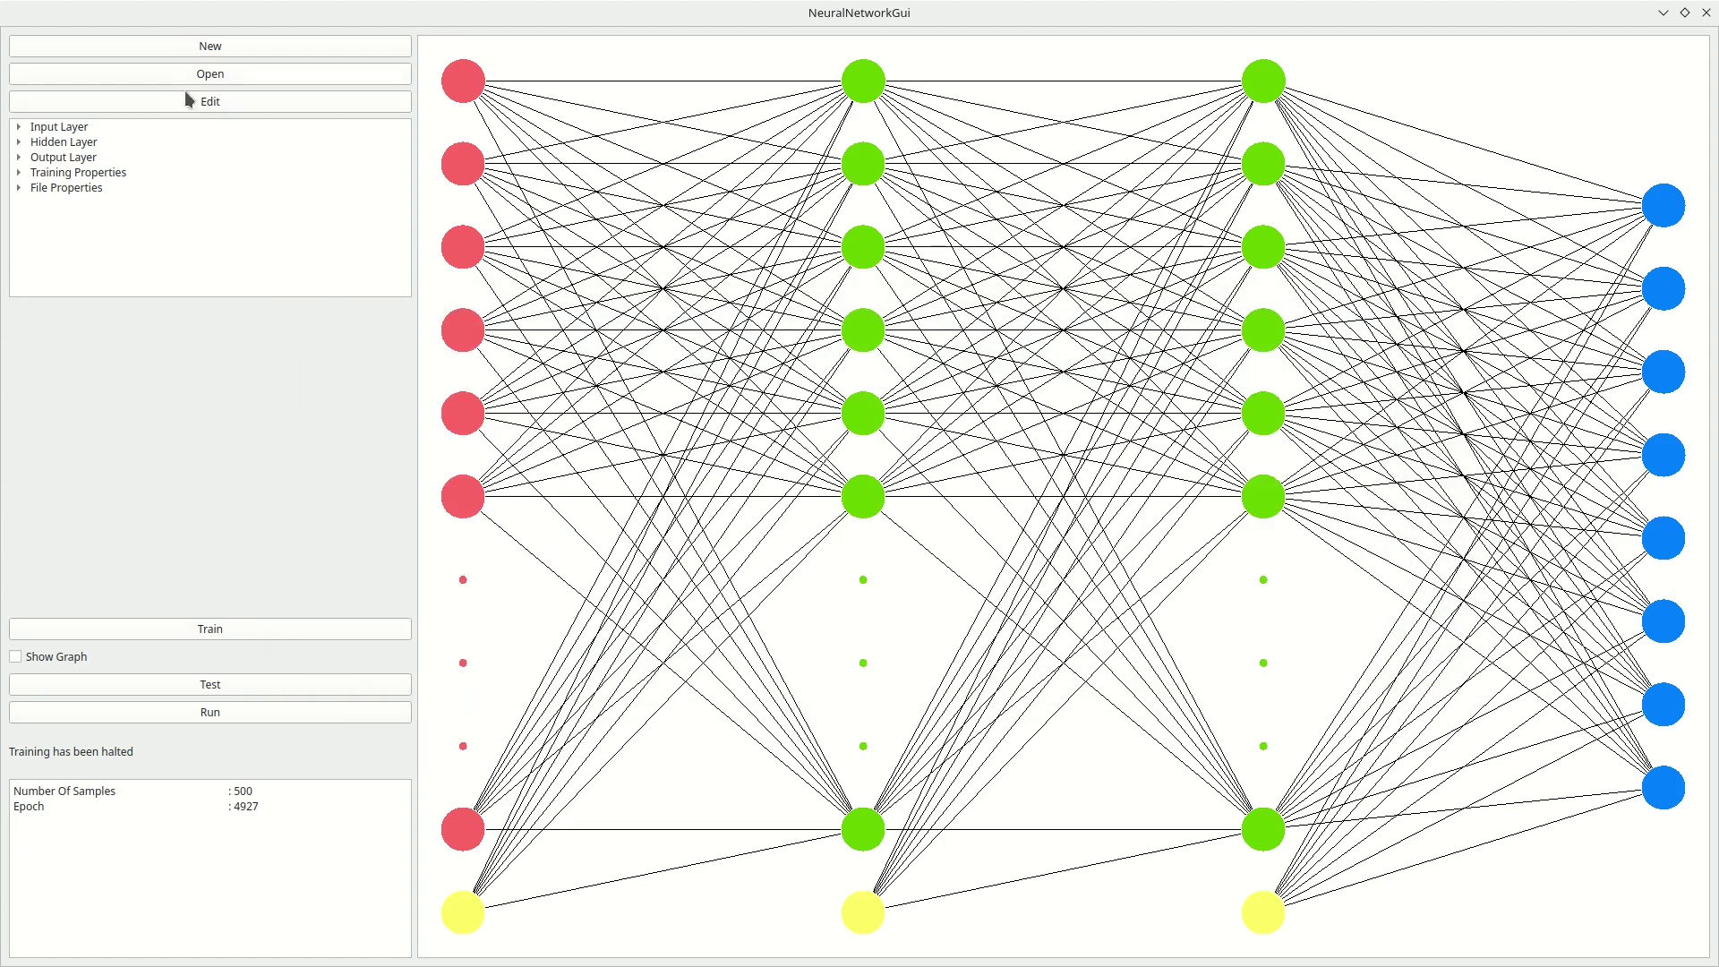
# Start editing the network and review the types, minimums and maximums of its inputs.
pyautogui.click(257, 96)
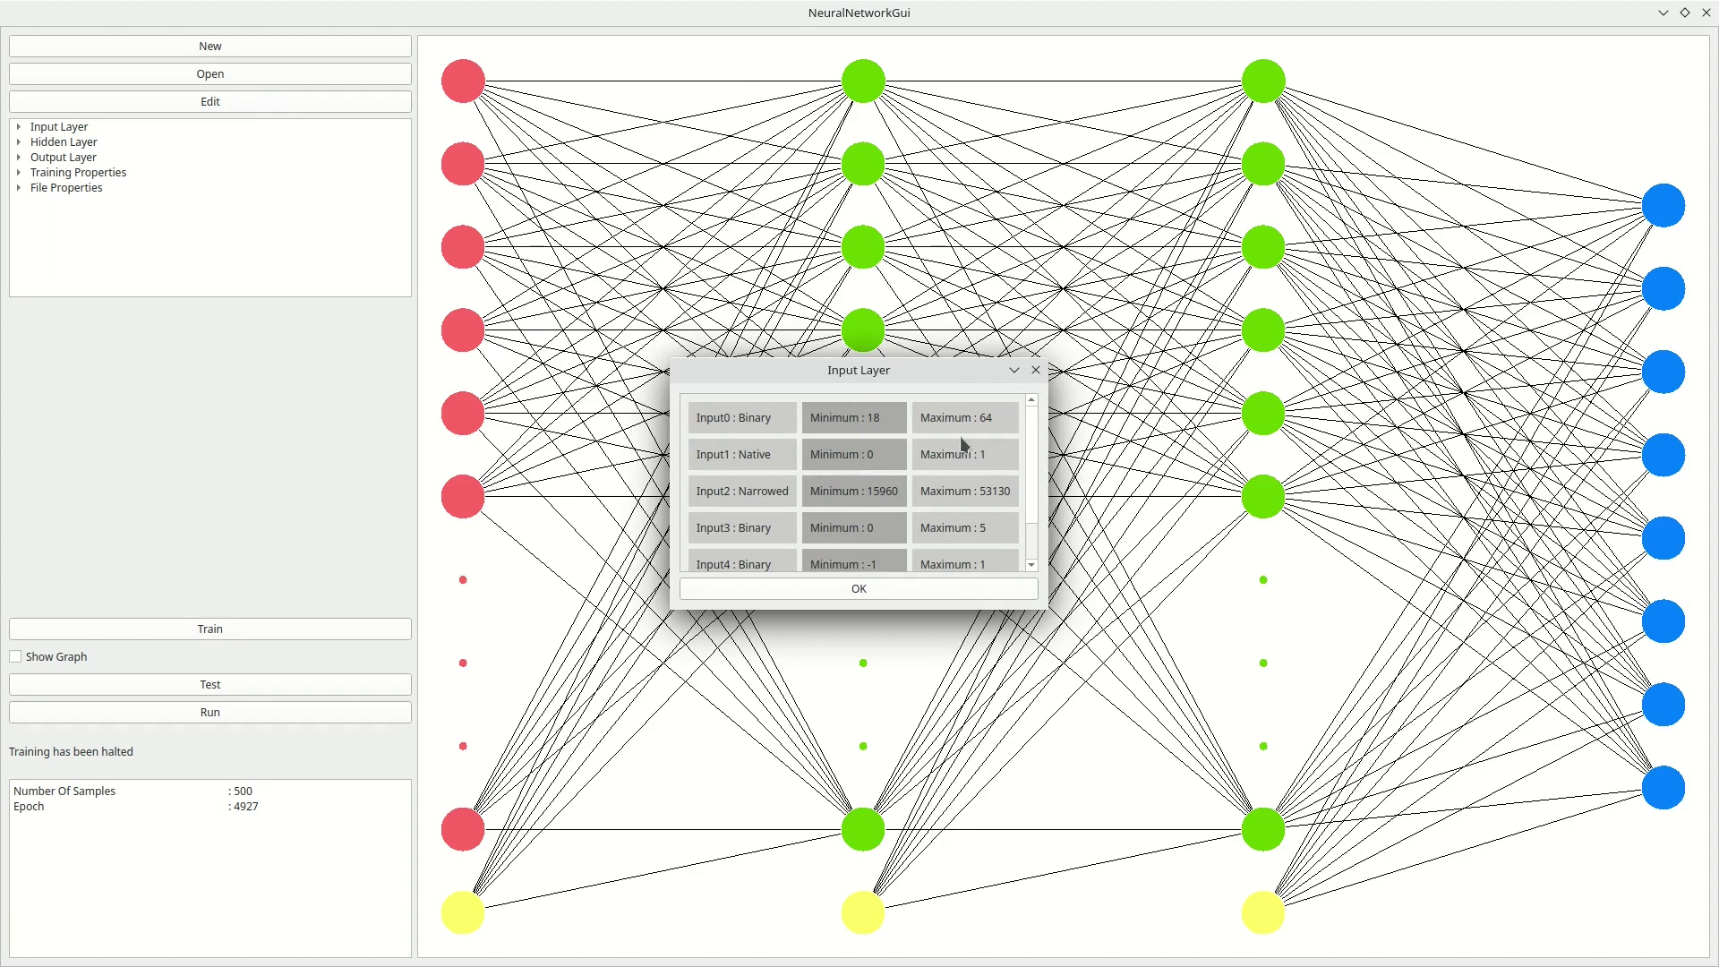
pyautogui.scroll(-1, 1024, 446)
pyautogui.scroll(1, 1019, 484)
pyautogui.scroll(-1, 1037, 470)
pyautogui.scroll(1, 1030, 461)
pyautogui.scroll(-1, 1031, 492)
pyautogui.scroll(1, 985, 548)
pyautogui.click(925, 595)
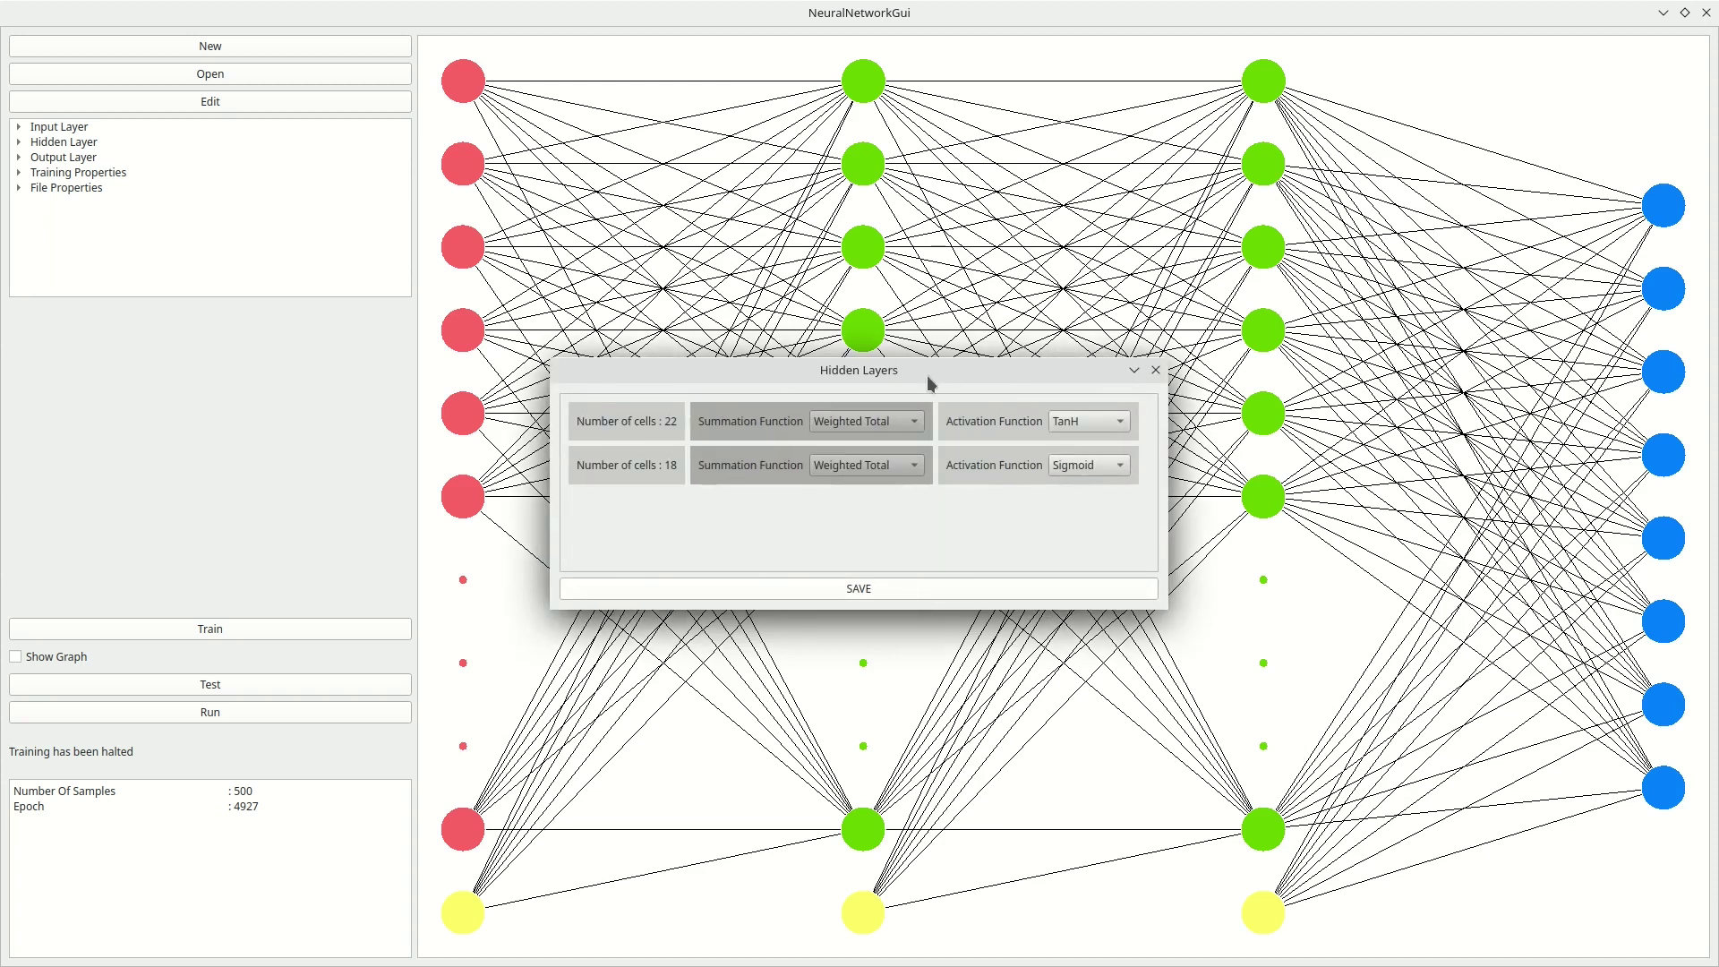
# Check the summation and activation function choices of the hidden layers and save the hidden layer settings.
pyautogui.click(904, 426)
pyautogui.click(1010, 437)
pyautogui.click(1103, 466)
pyautogui.click(1103, 466)
pyautogui.click(895, 590)
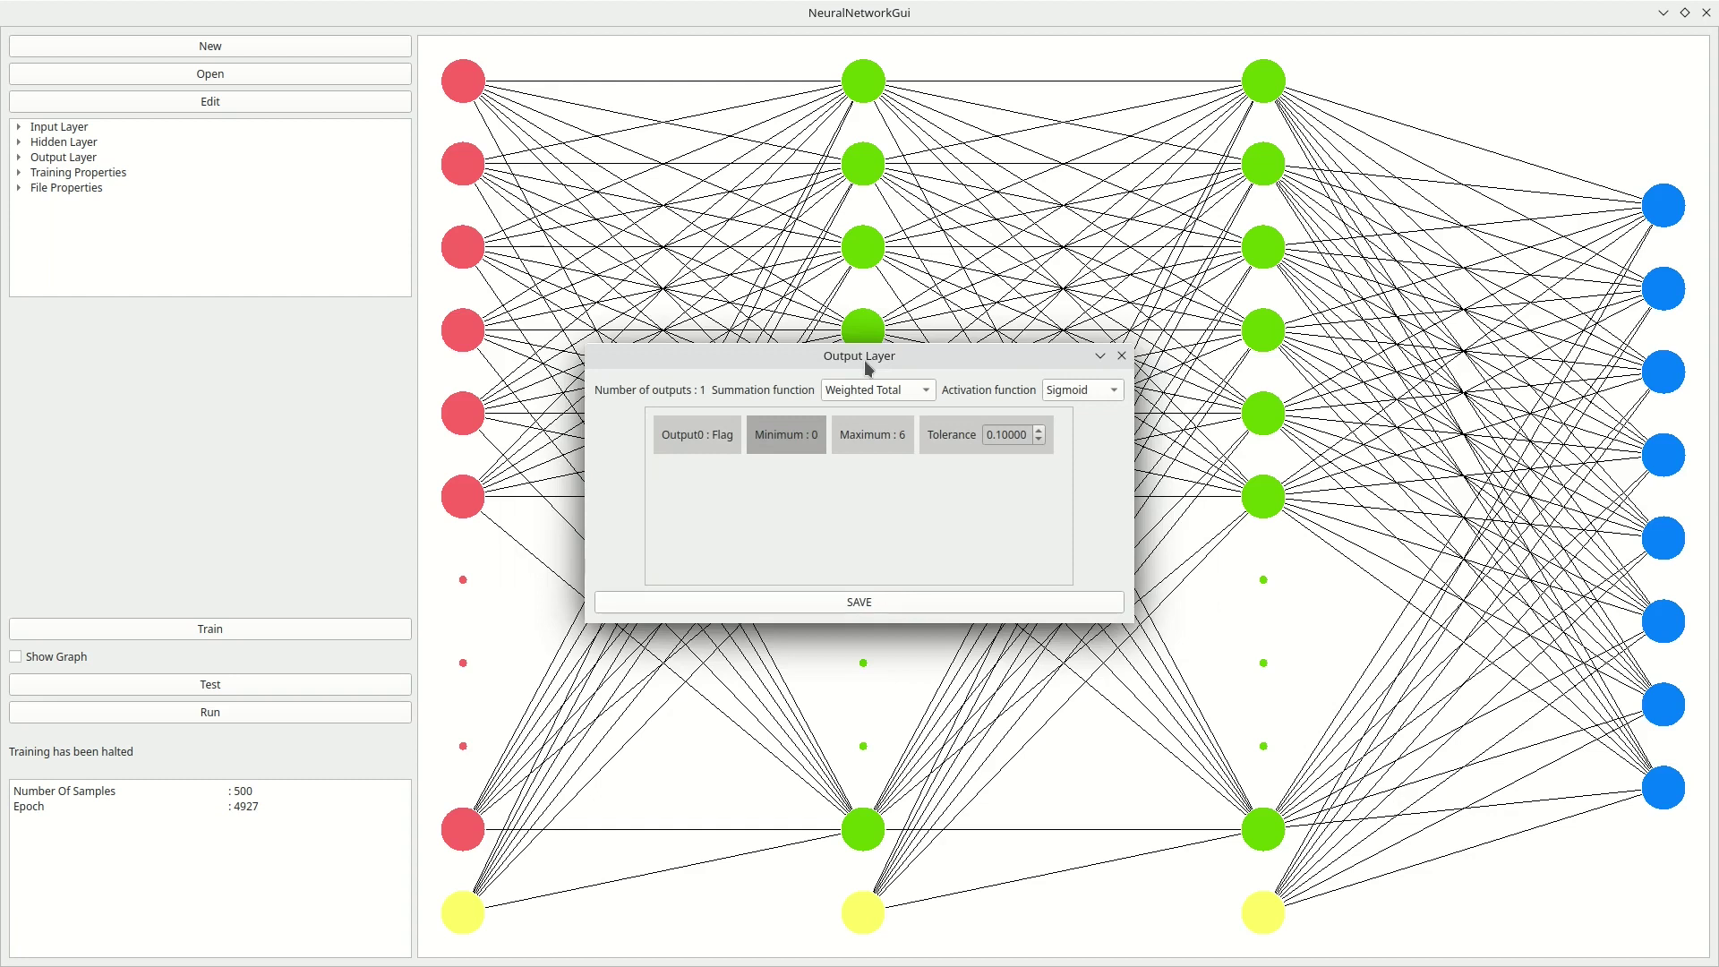
# Check the output layer's summation and activation function choices and save the output layer settings.
pyautogui.click(905, 389)
pyautogui.click(905, 390)
pyautogui.click(1067, 400)
pyautogui.click(1067, 400)
pyautogui.click(927, 605)
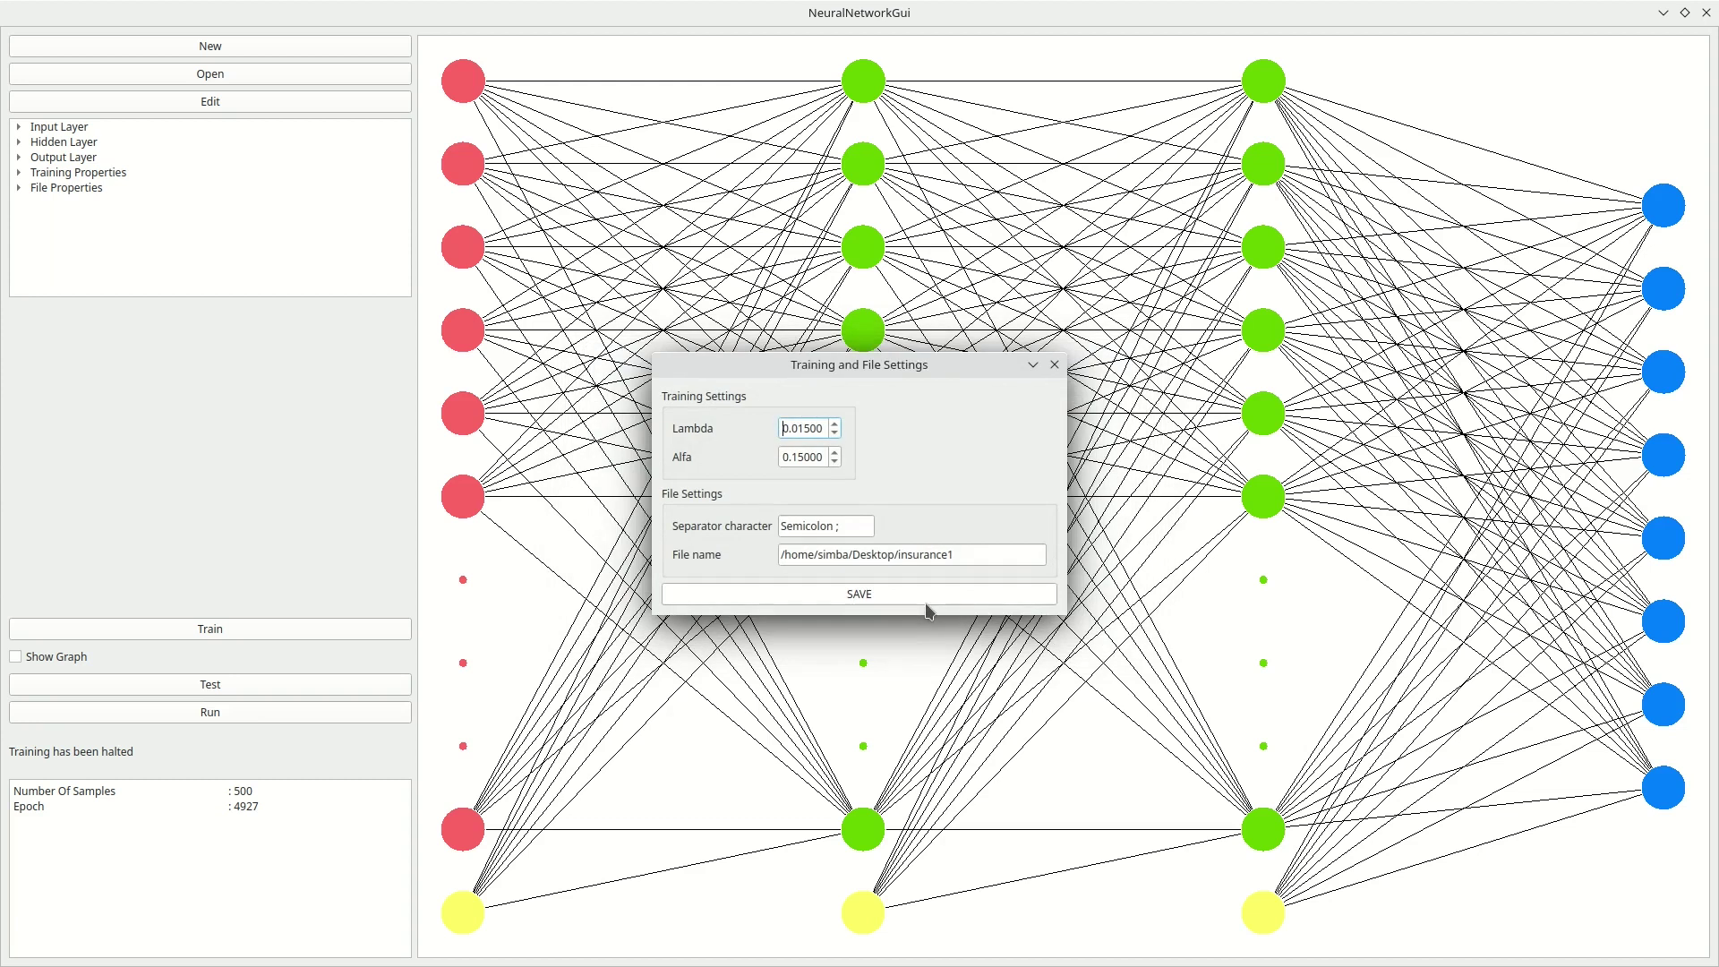
# Check the Alfa value, separator character and file name, and save the training and file settings with Alfa at 0.15.
pyautogui.click(834, 452)
pyautogui.click(834, 462)
pyautogui.tripleClick(842, 535)
pyautogui.tripleClick(850, 555)
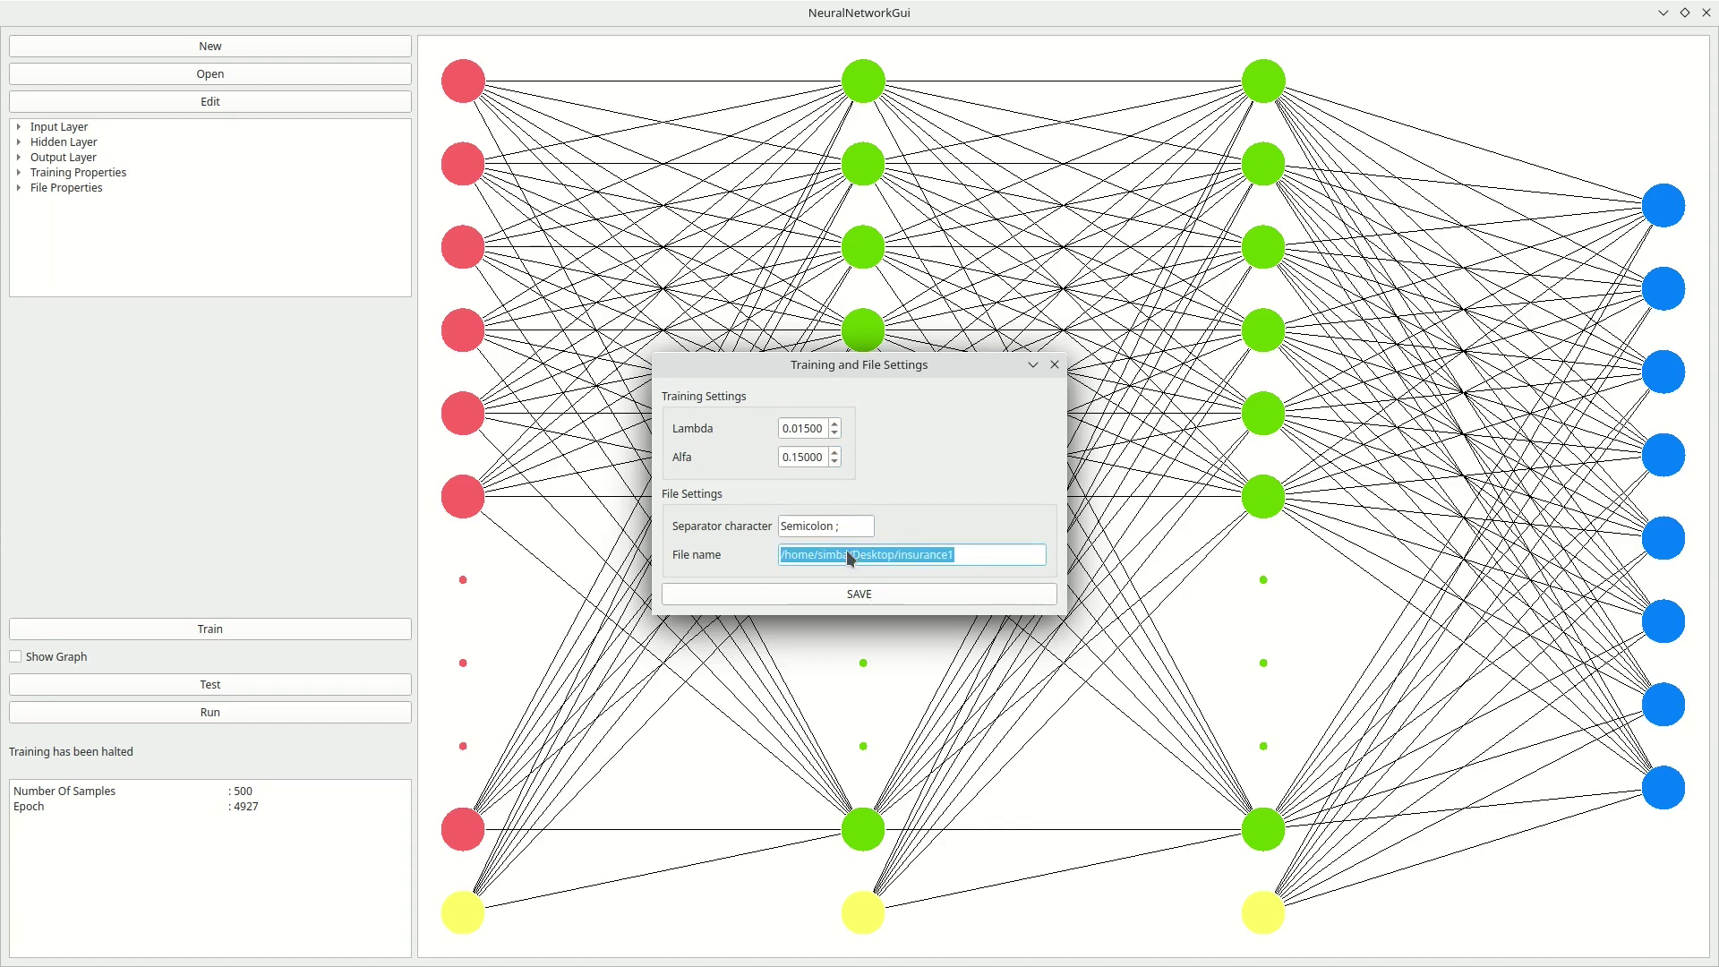
pyautogui.click(985, 594)
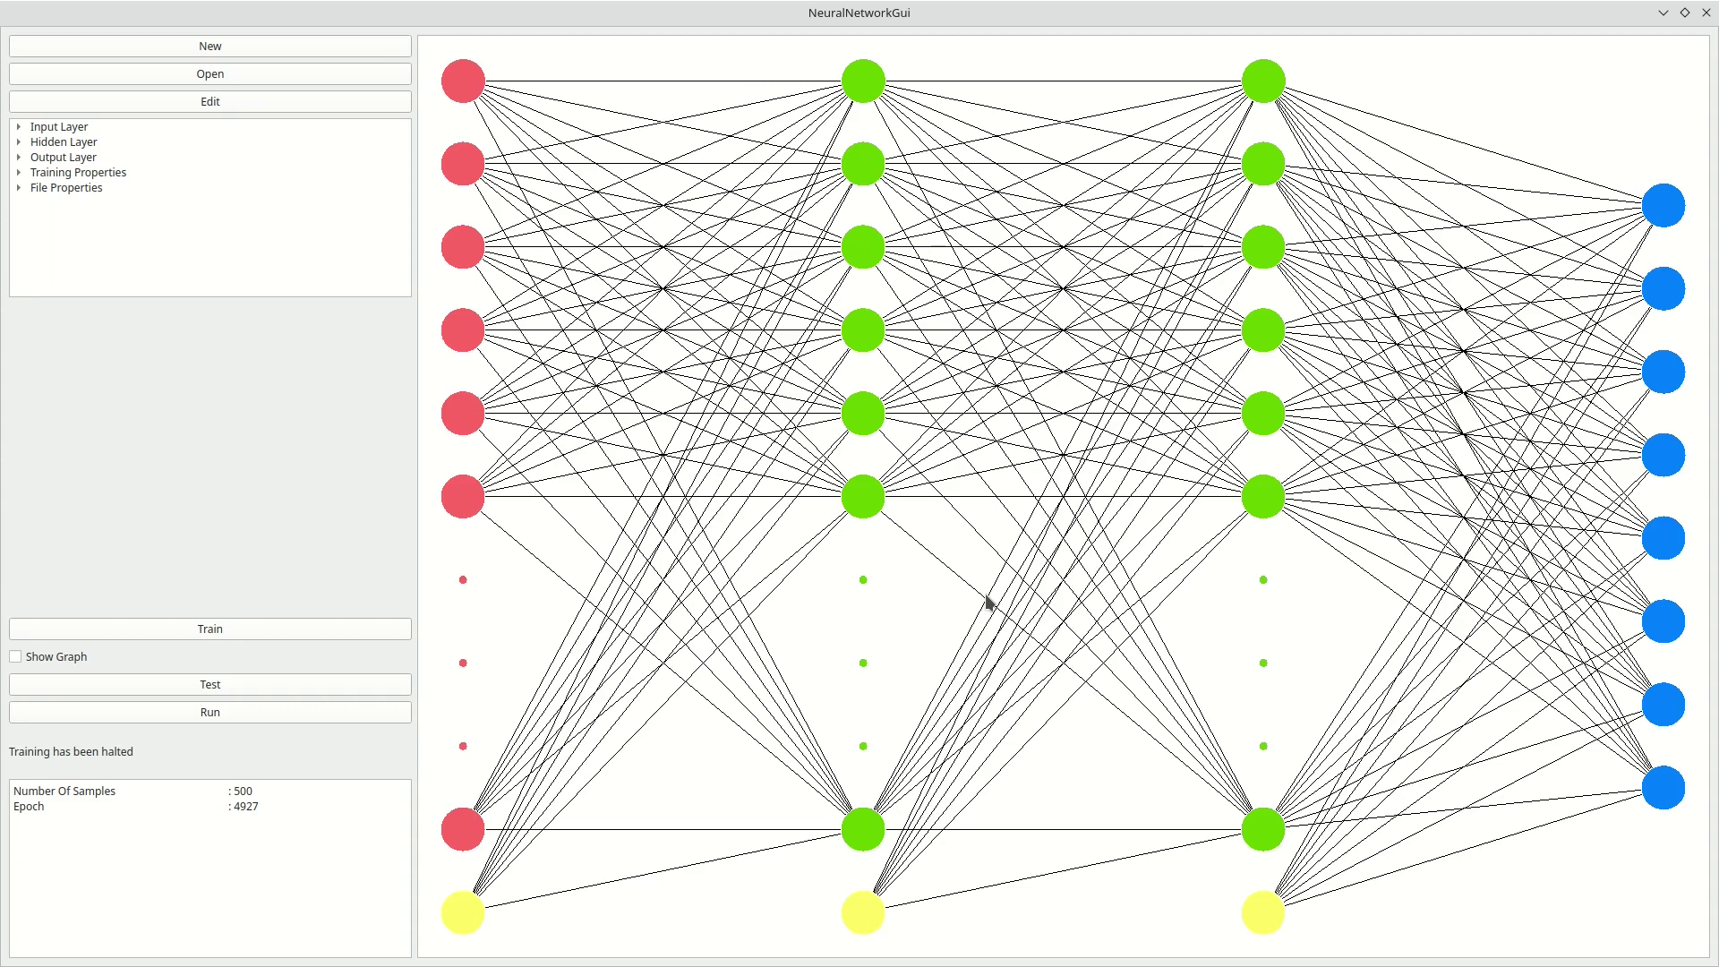
# Locate the insurance0 file on the Desktop and open it as the neural network with the Semicolon separator.
pyautogui.click(1662, 14)
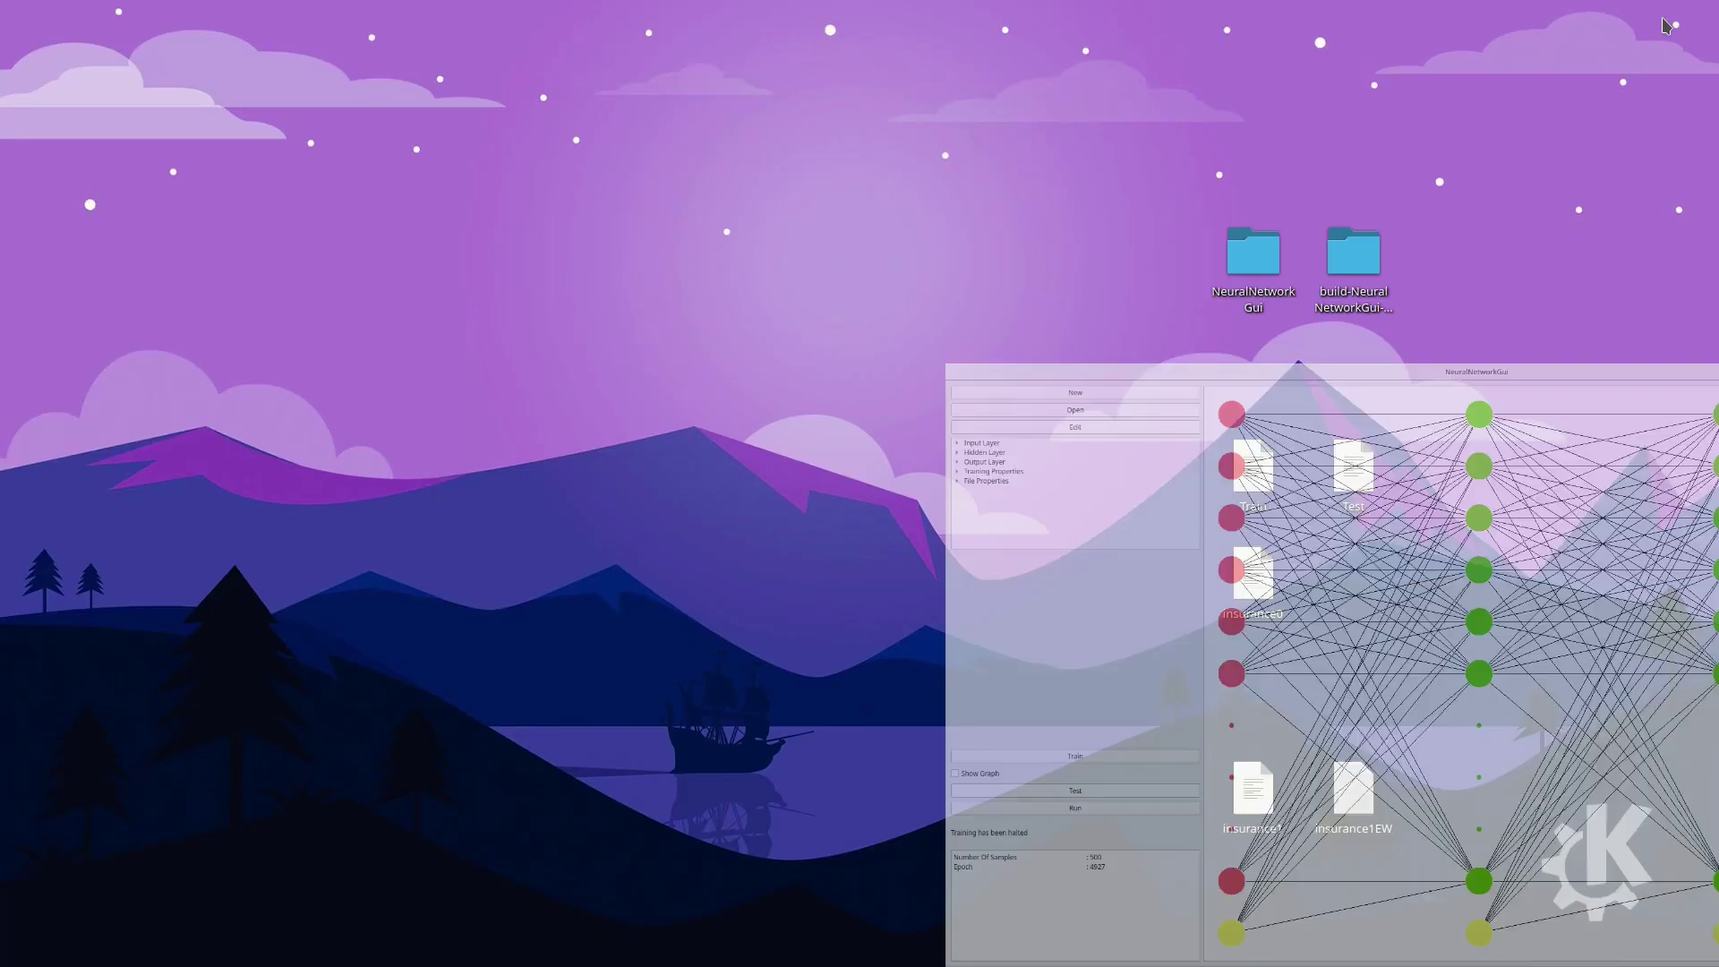
pyautogui.click(1262, 598)
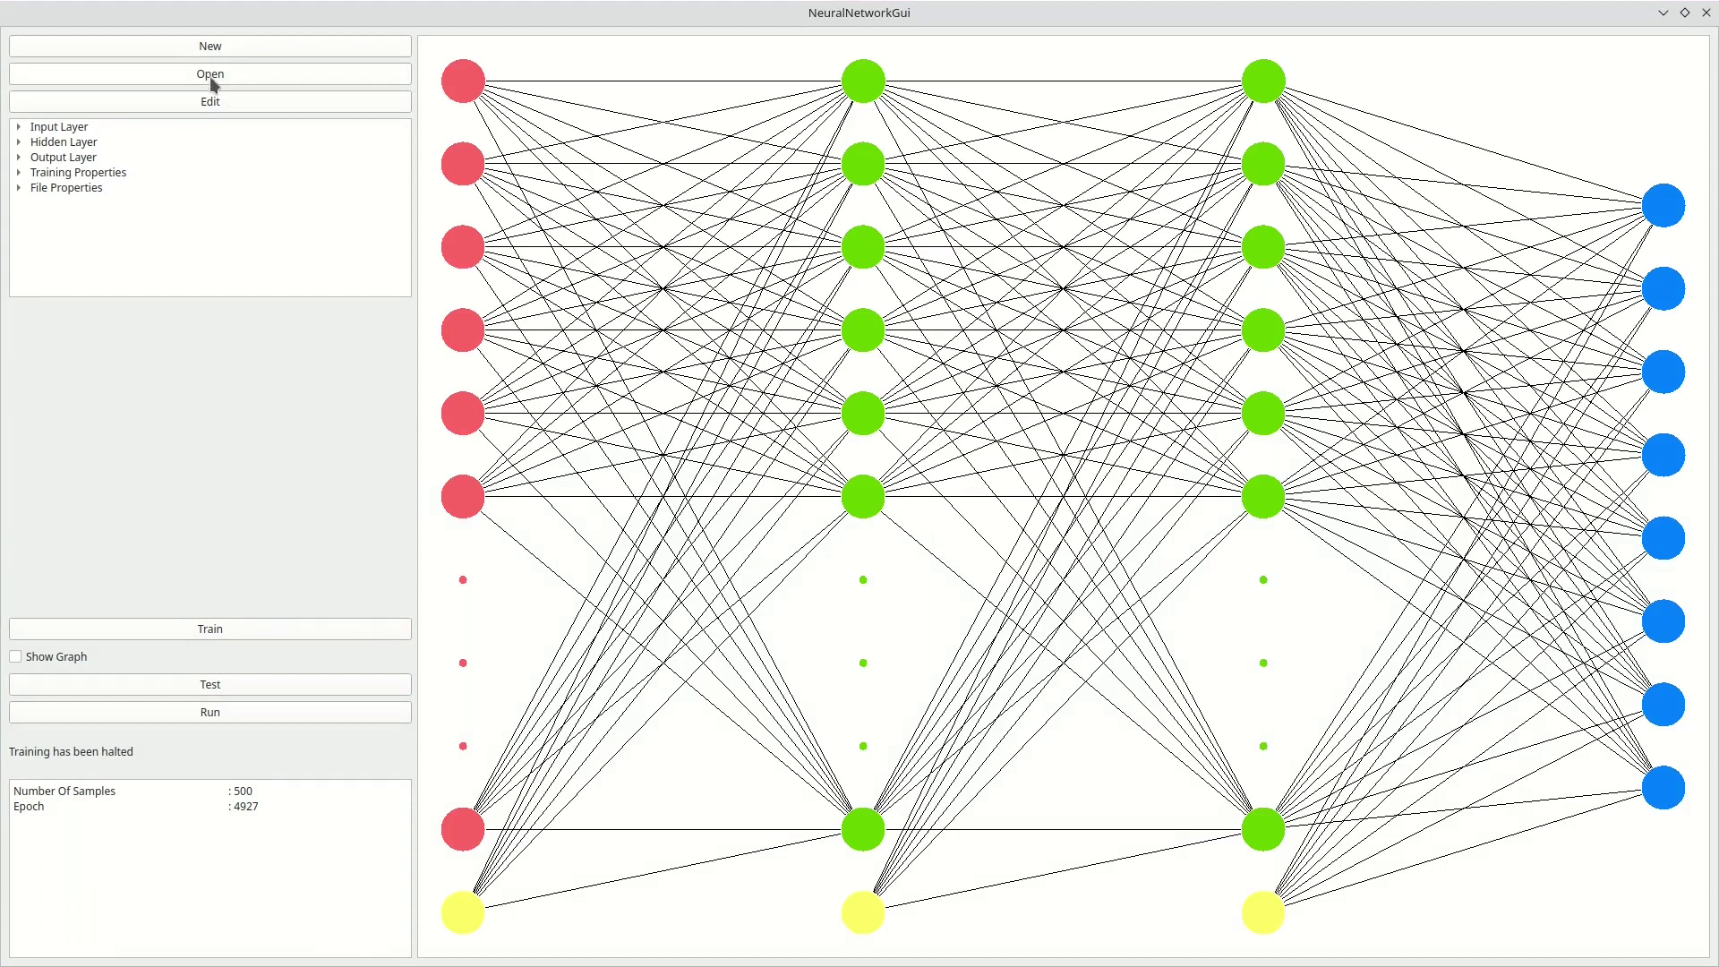
pyautogui.click(205, 79)
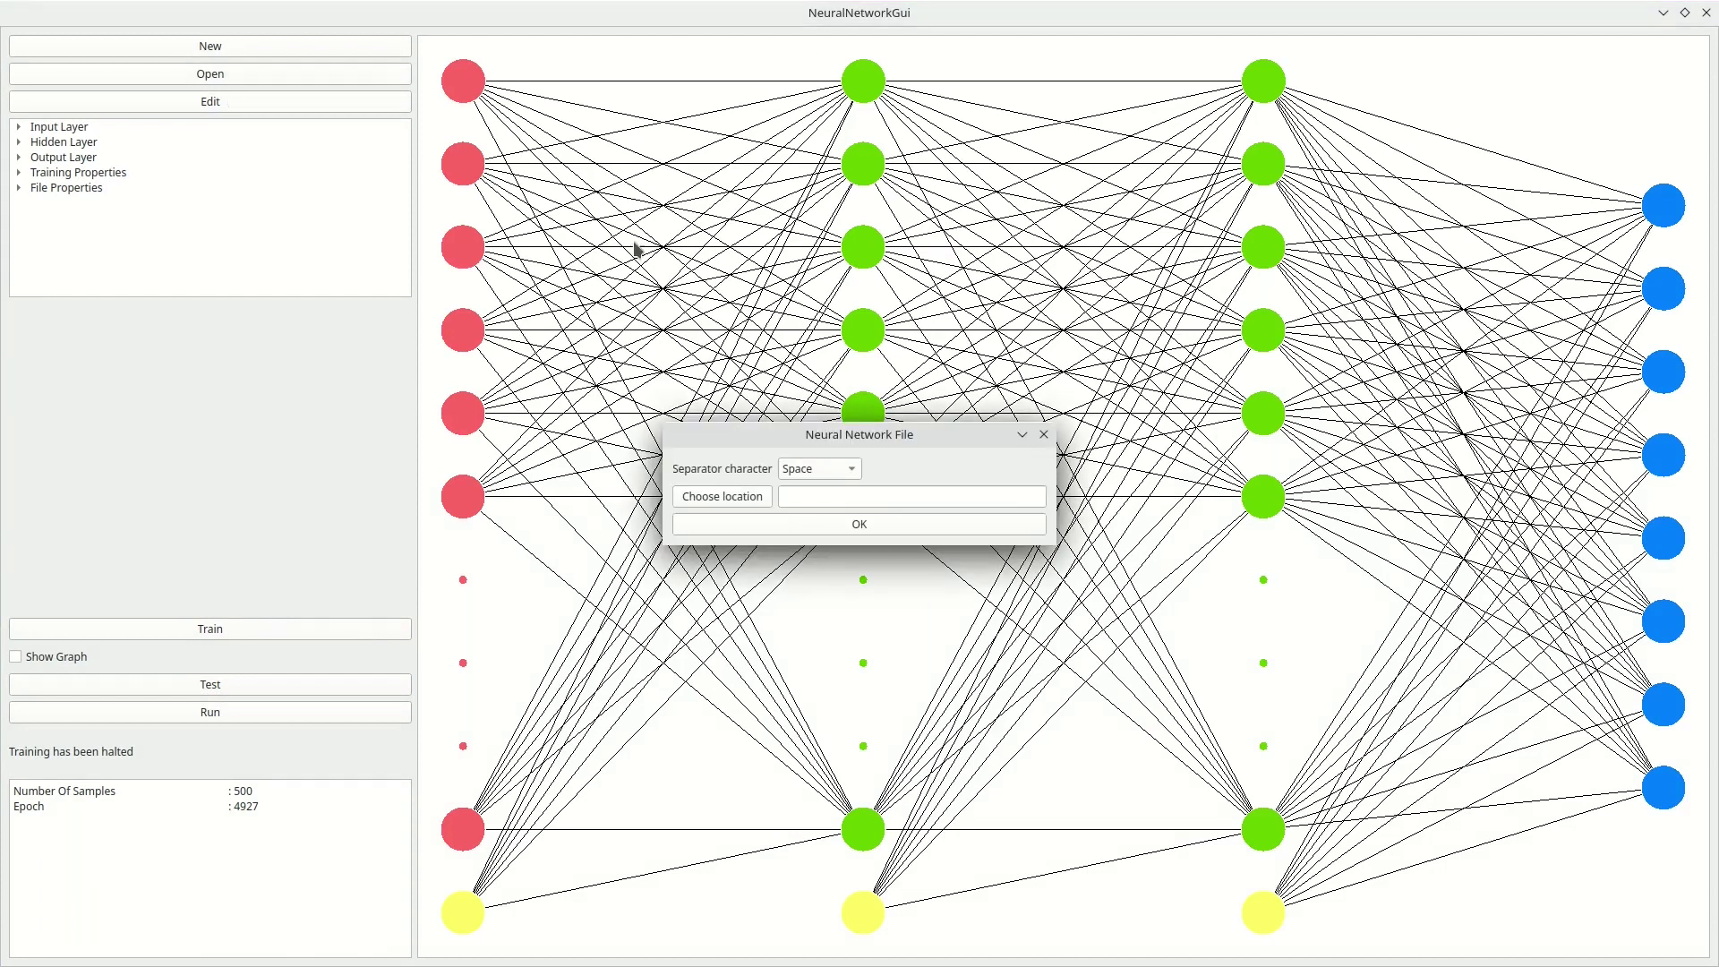
pyautogui.click(843, 471)
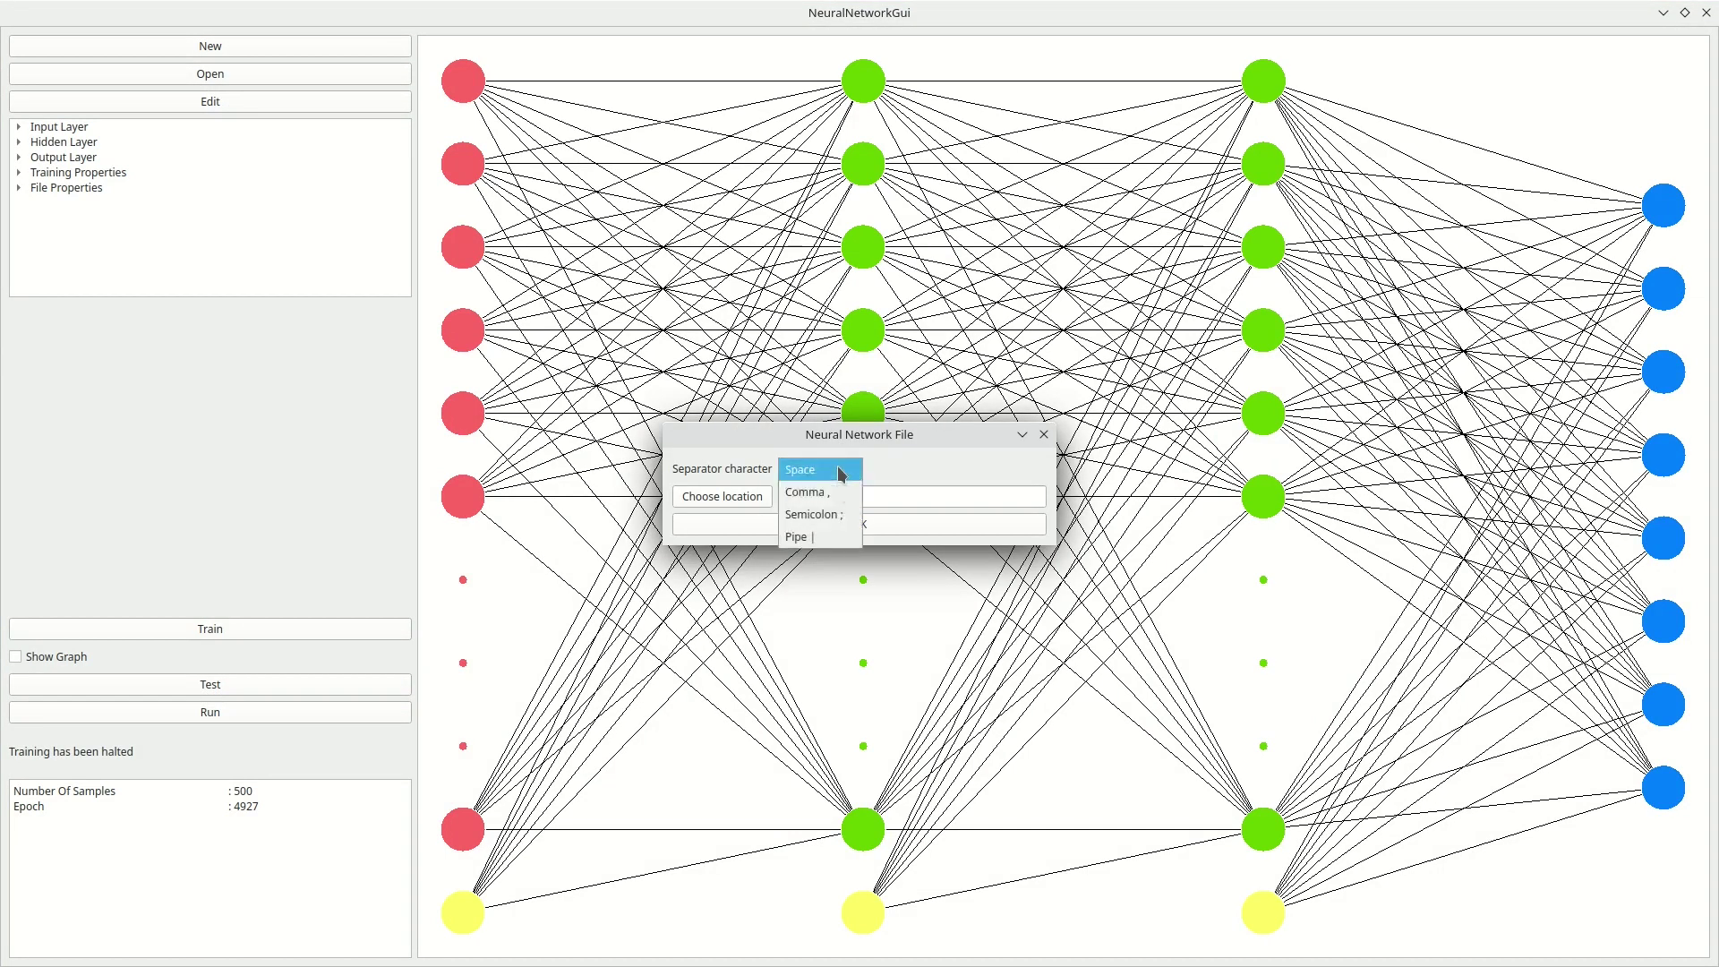
pyautogui.click(846, 516)
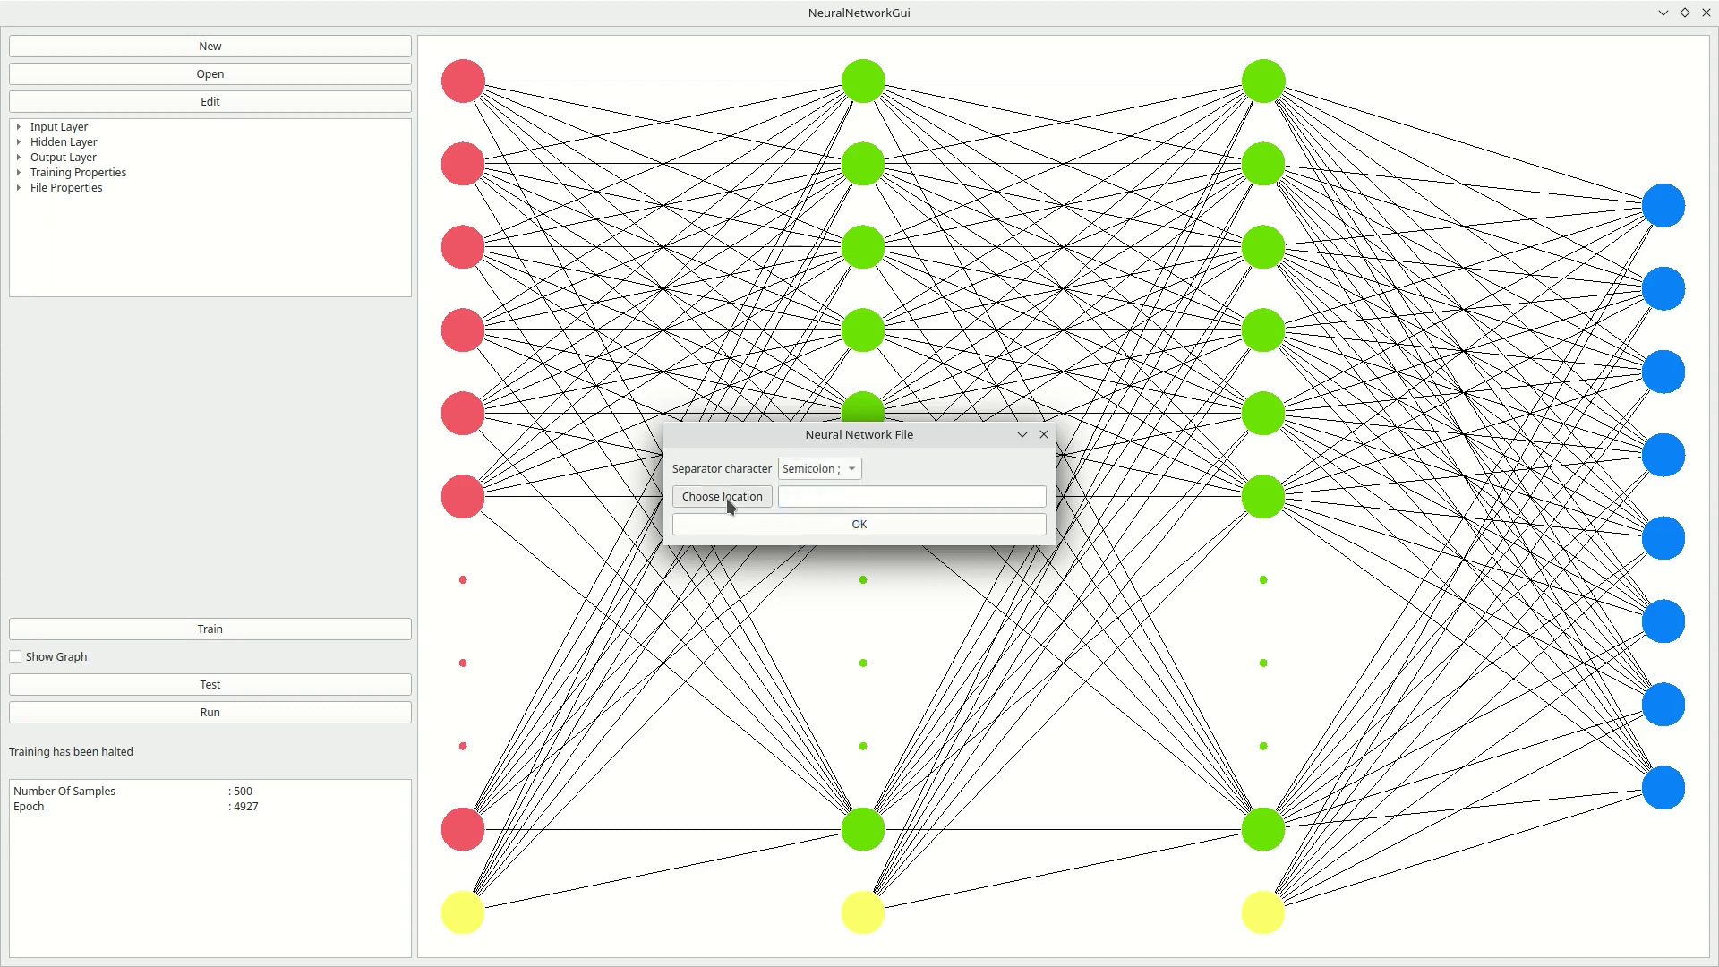
pyautogui.click(727, 498)
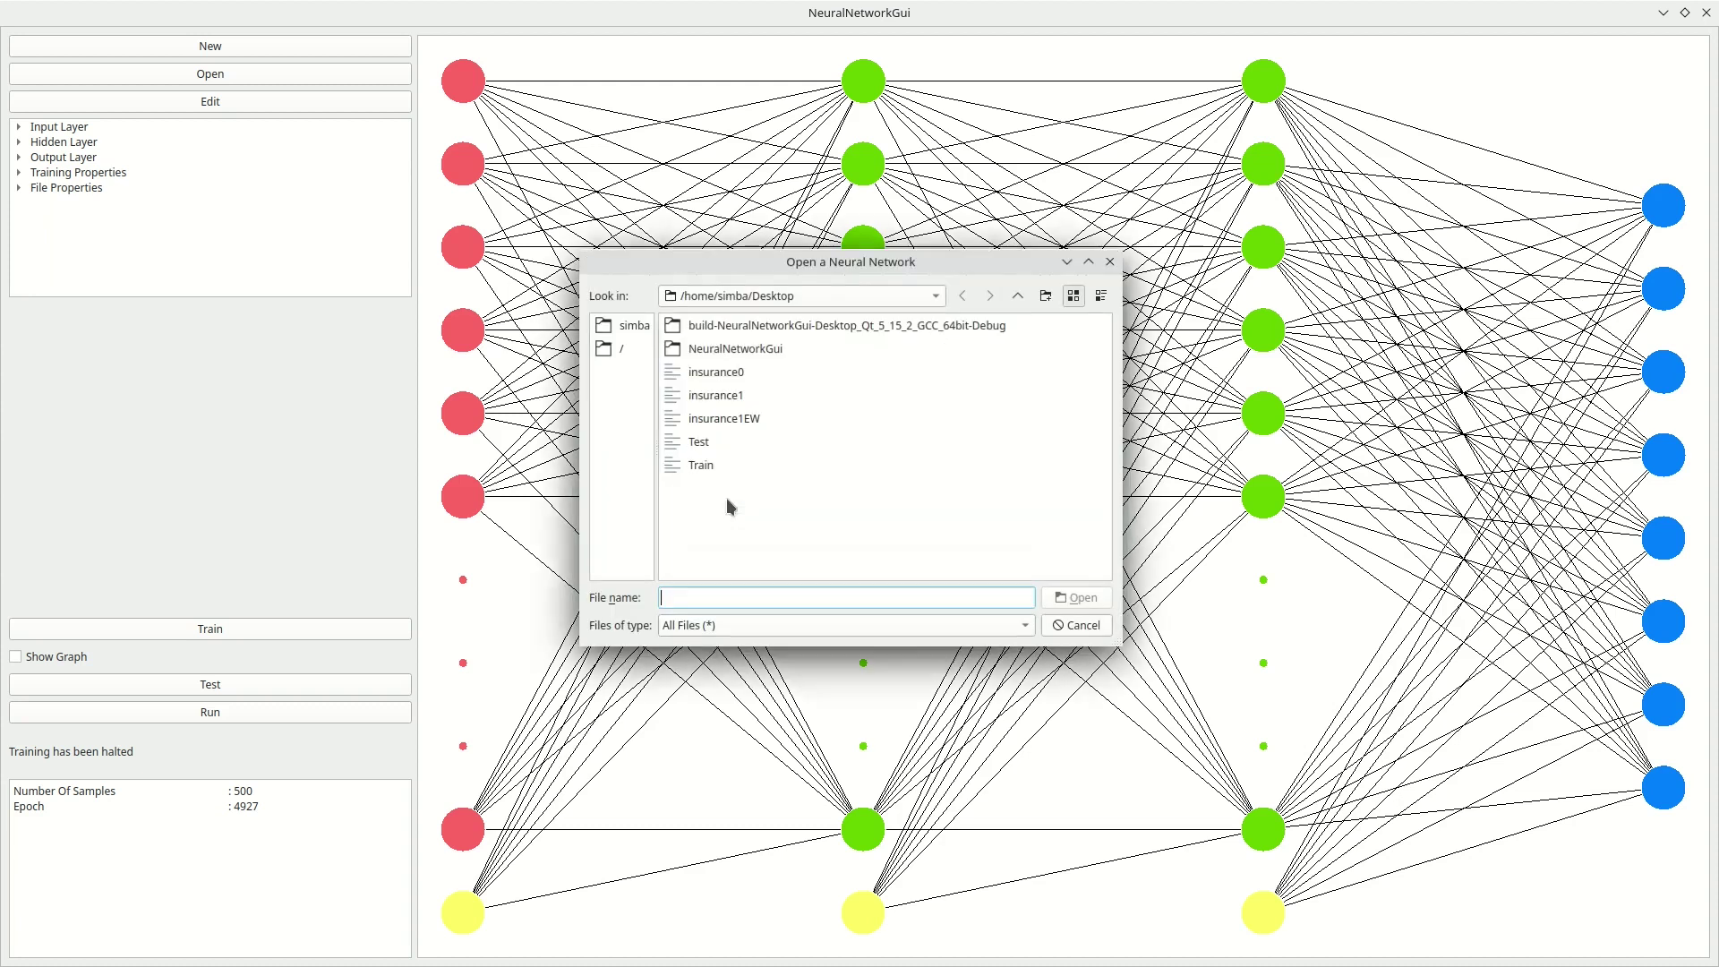
pyautogui.click(732, 376)
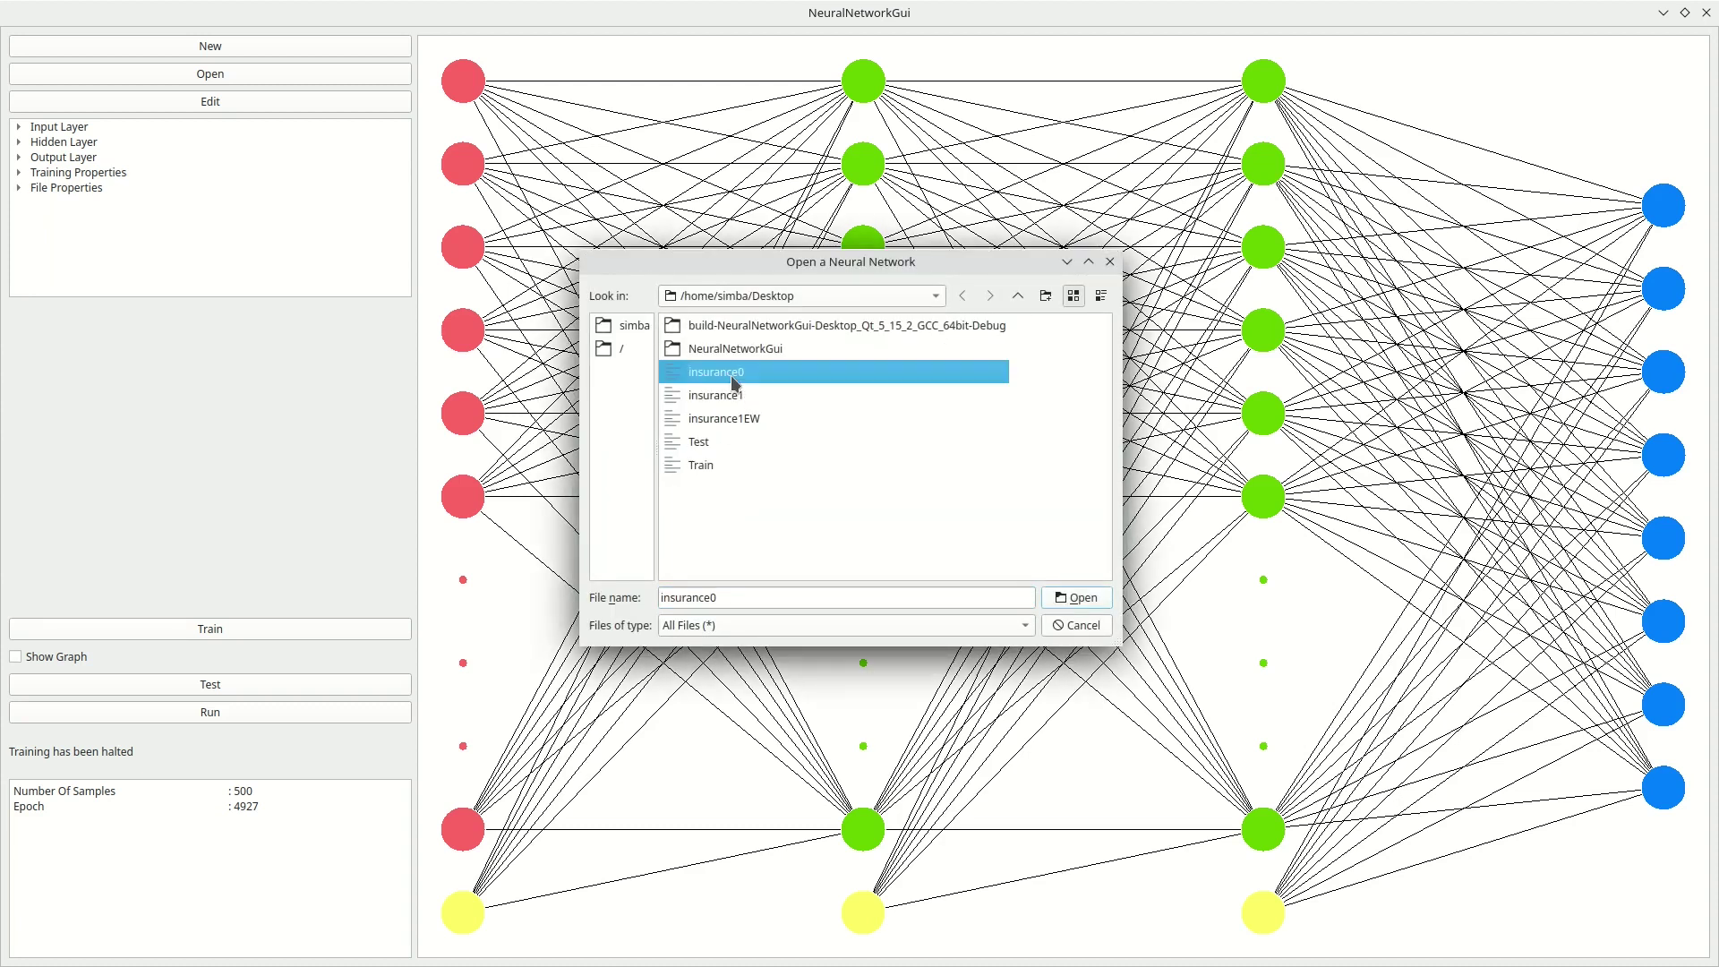
pyautogui.click(1073, 599)
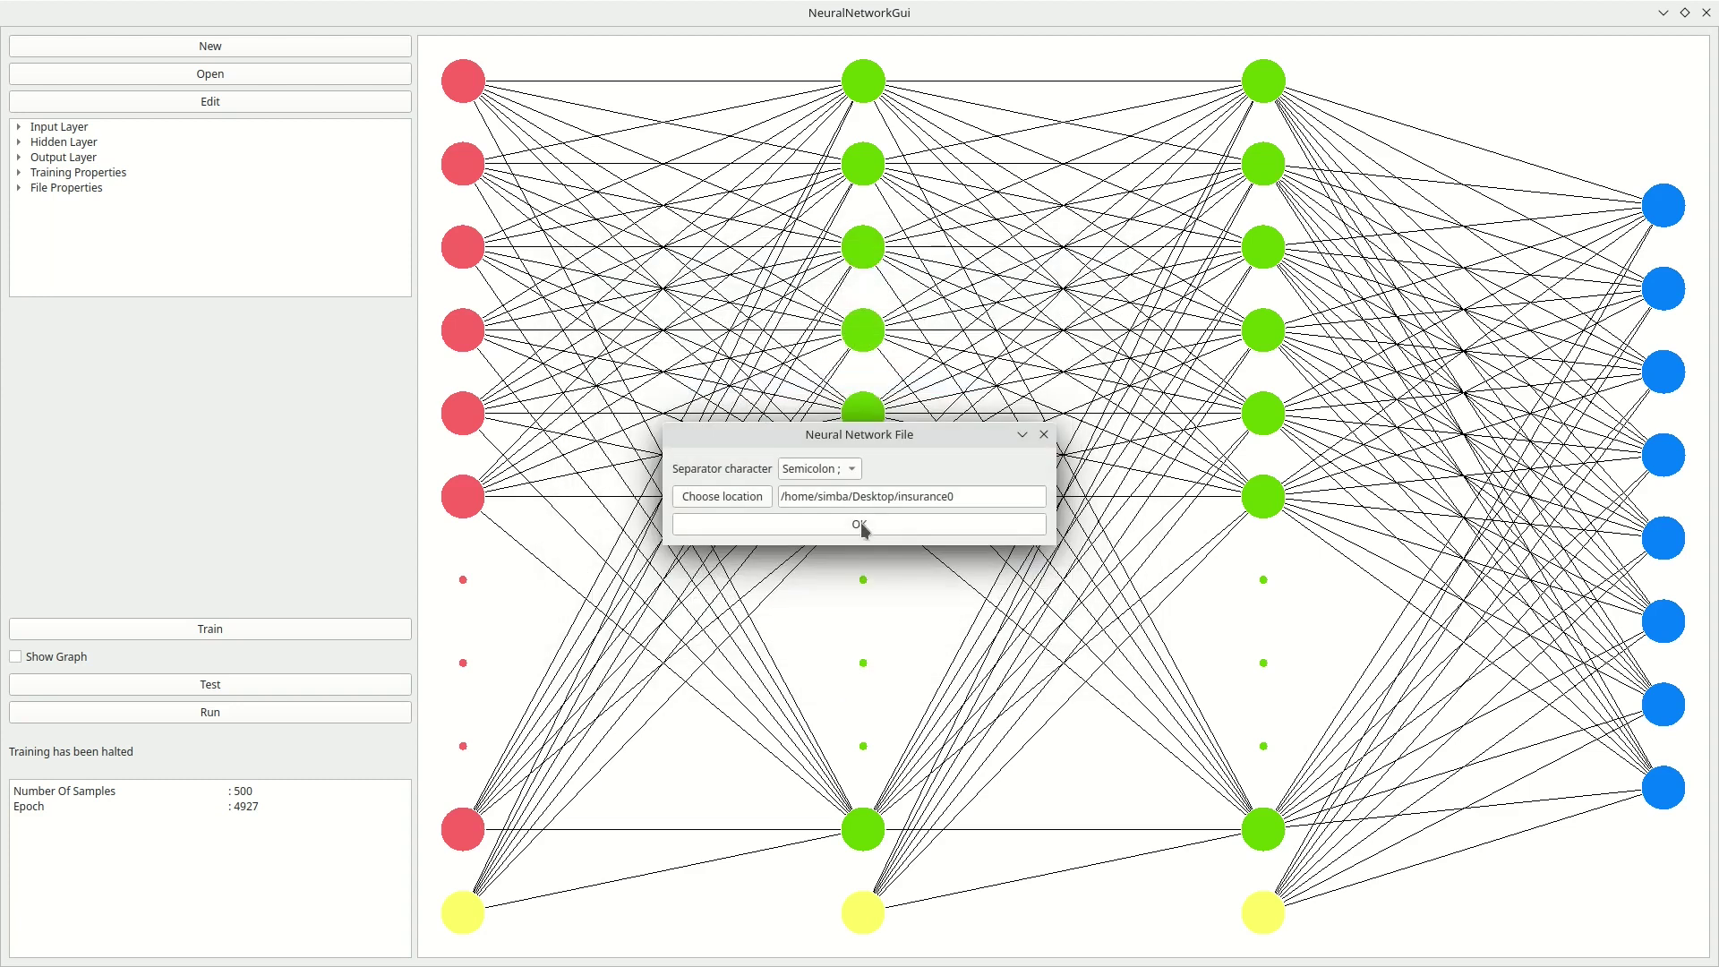
pyautogui.click(862, 524)
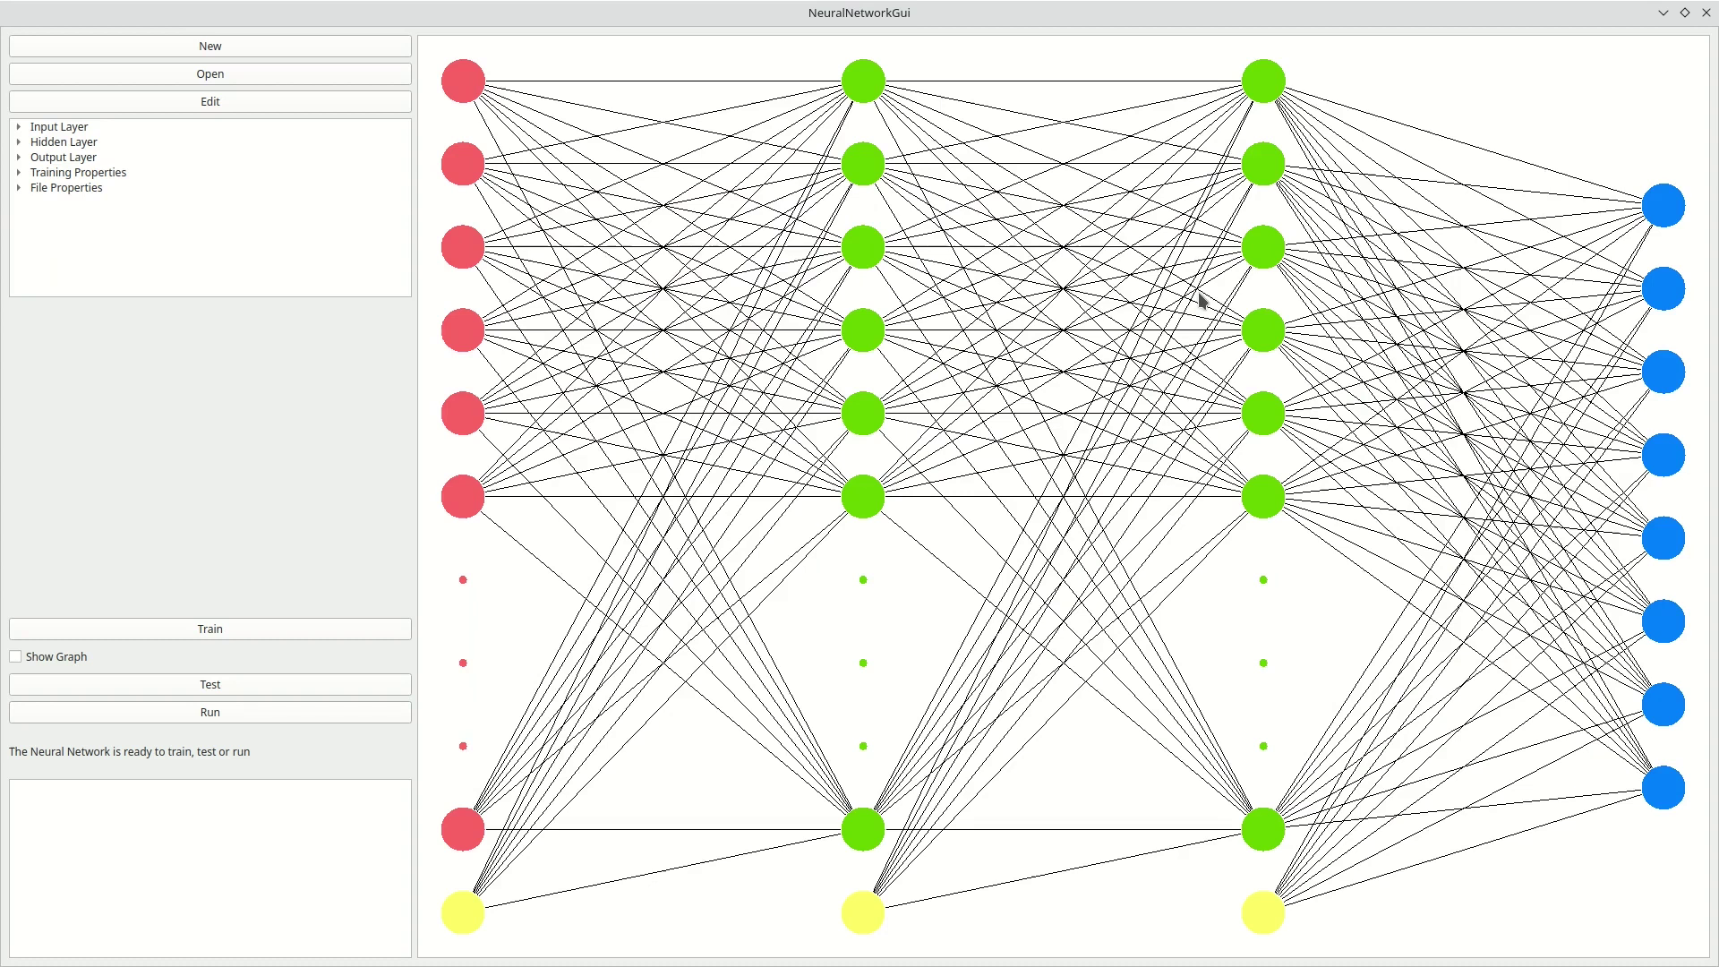
# Check the file properties and training properties of the opened neural network.
pyautogui.click(19, 188)
pyautogui.click(19, 188)
pyautogui.click(18, 173)
pyautogui.click(18, 175)
# View the Errors and Updated Weights graph before training and close it again.
pyautogui.click(32, 660)
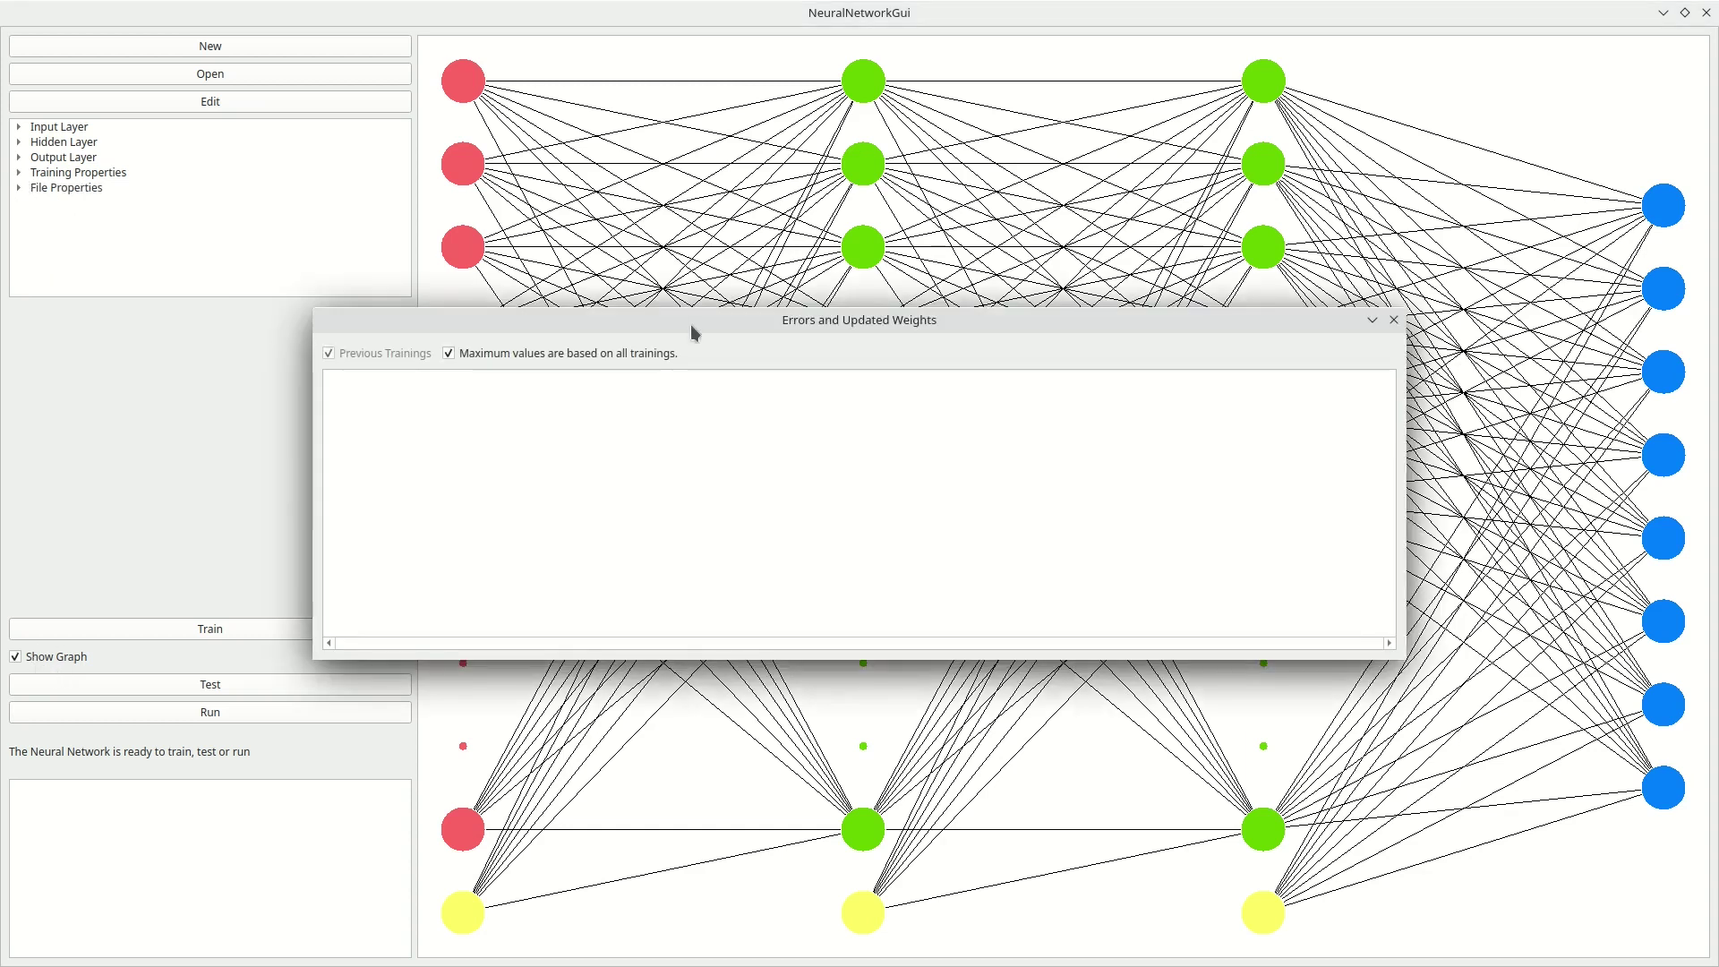
pyautogui.moveTo(697, 322); pyautogui.dragTo(718, 322)
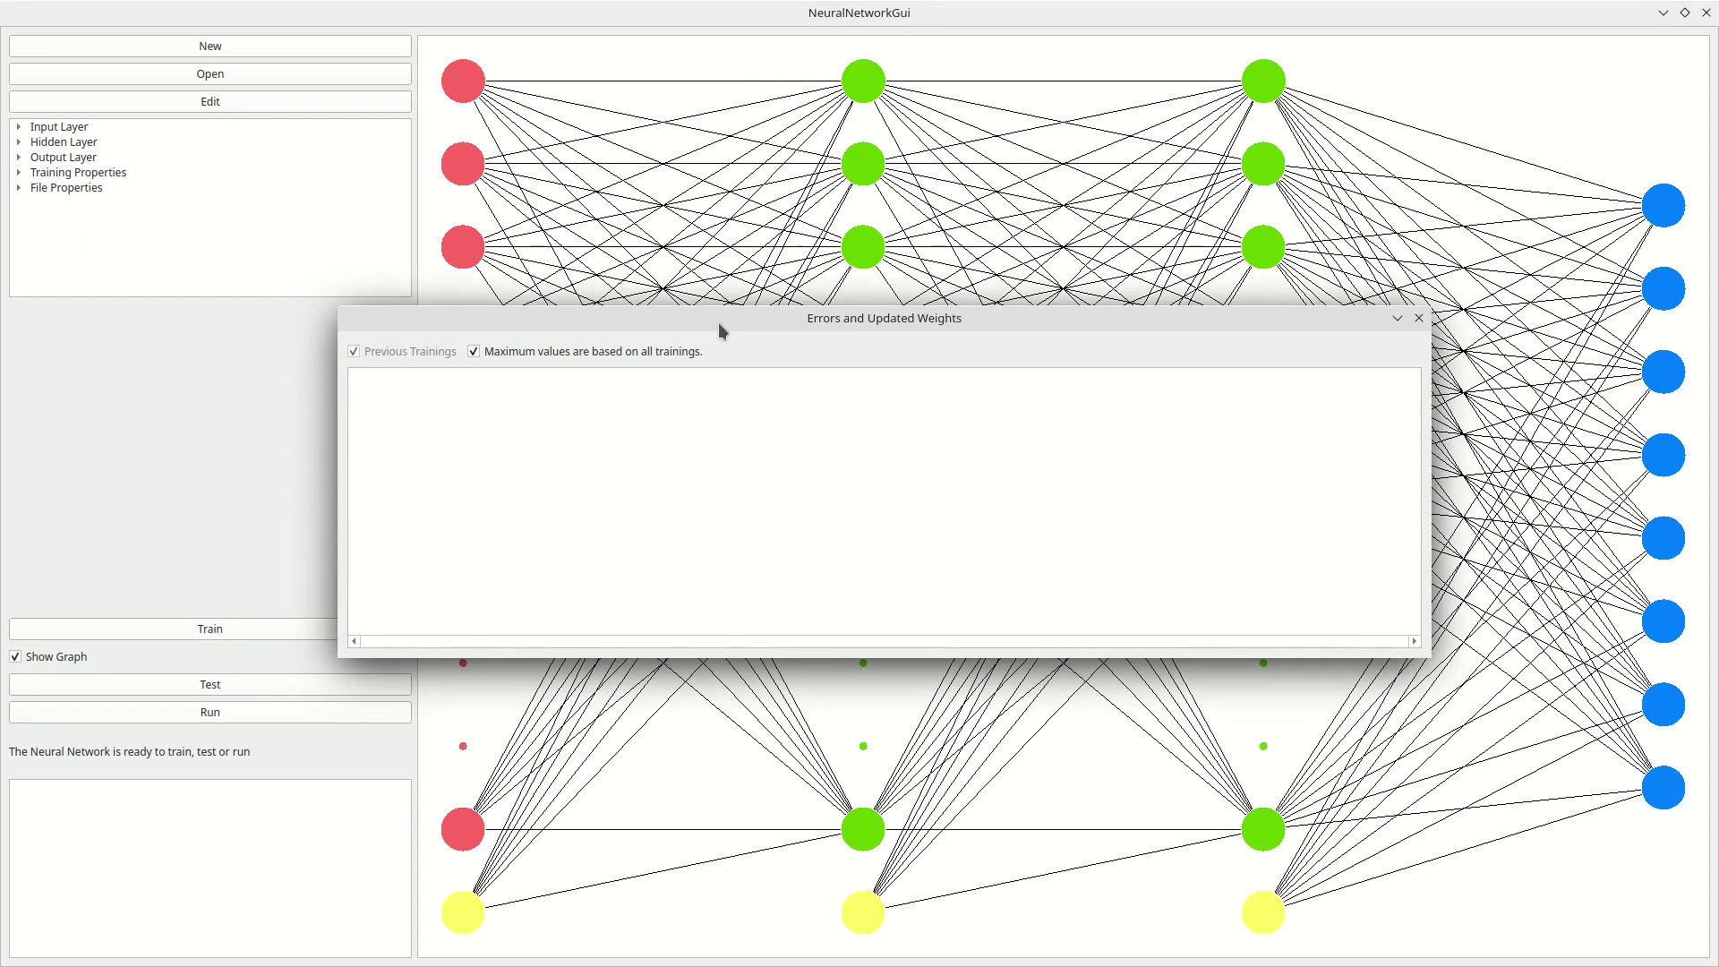
pyautogui.click(1419, 319)
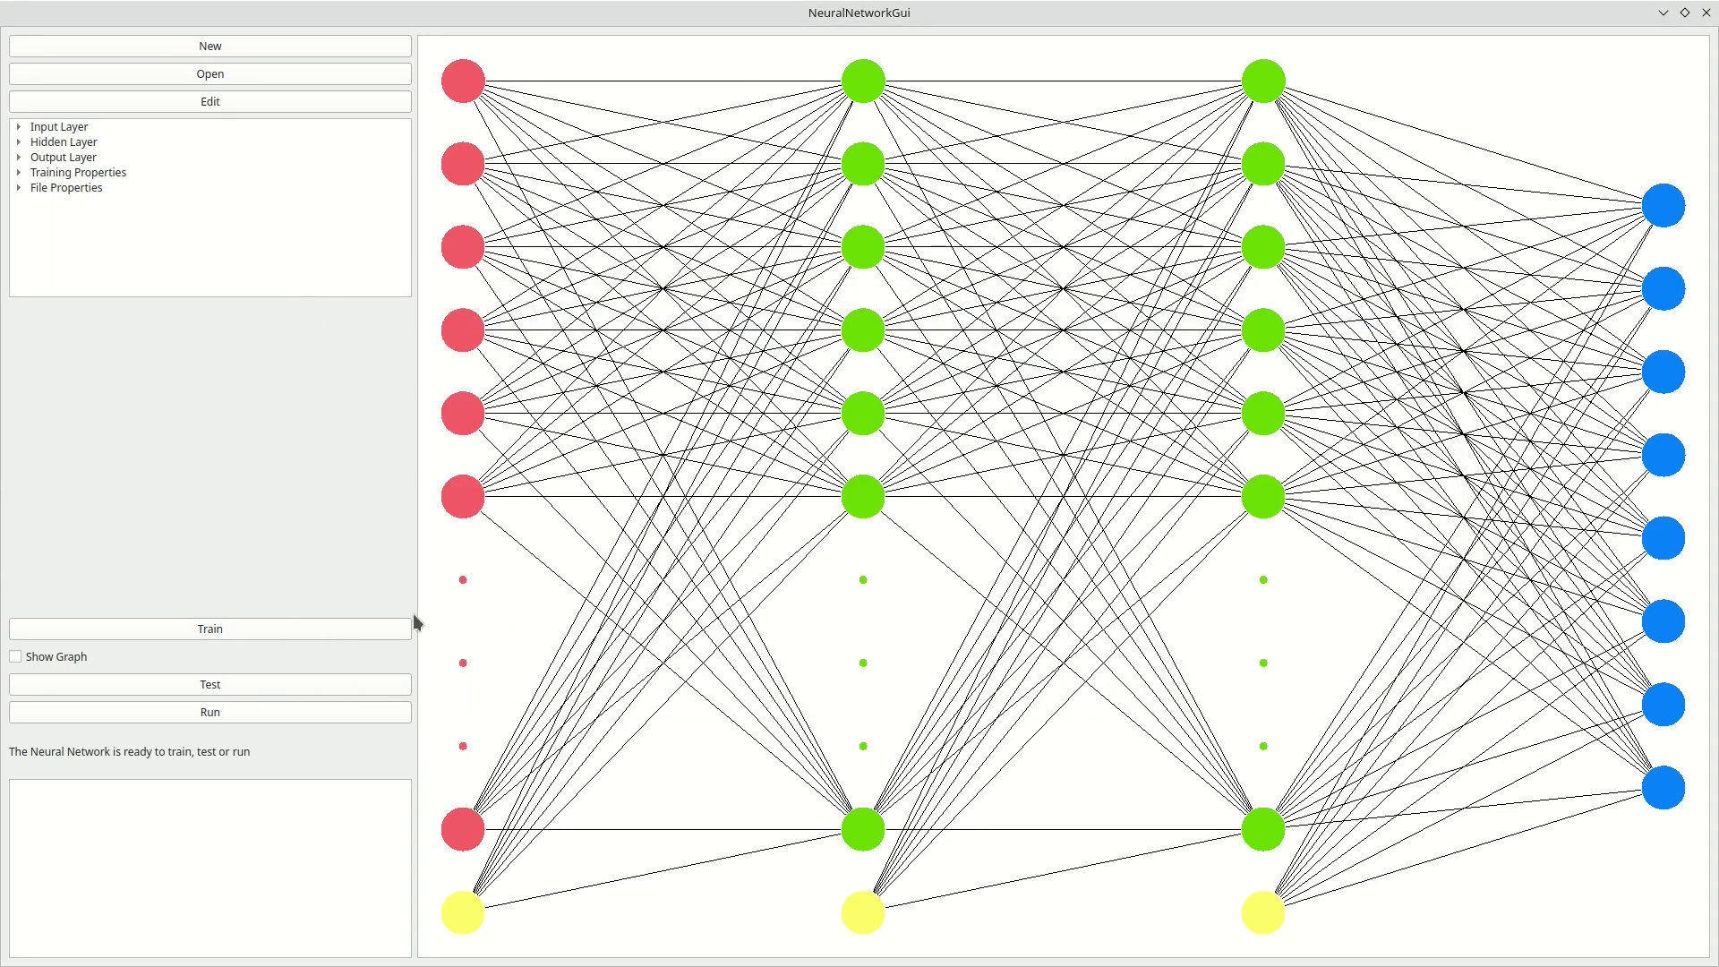
# Start training the neural network with 935 samples from the Train file on the Desktop and show the training graph.
pyautogui.click(202, 631)
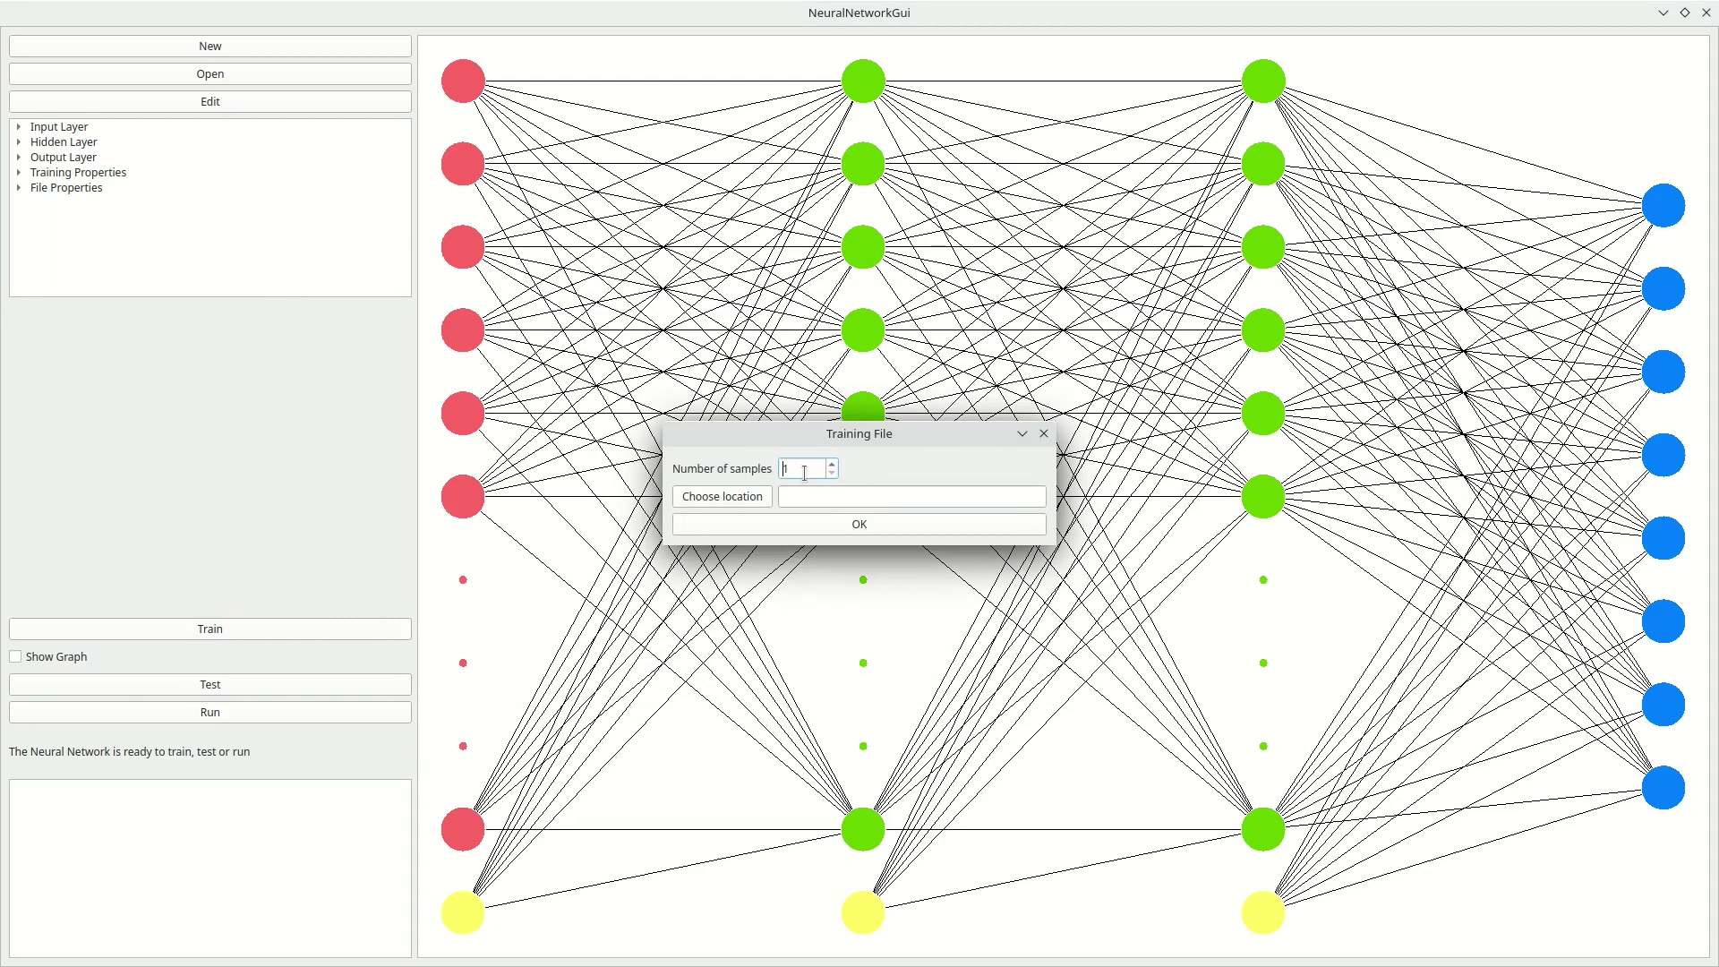
pyautogui.write('935')
pyautogui.click(704, 498)
pyautogui.click(702, 465)
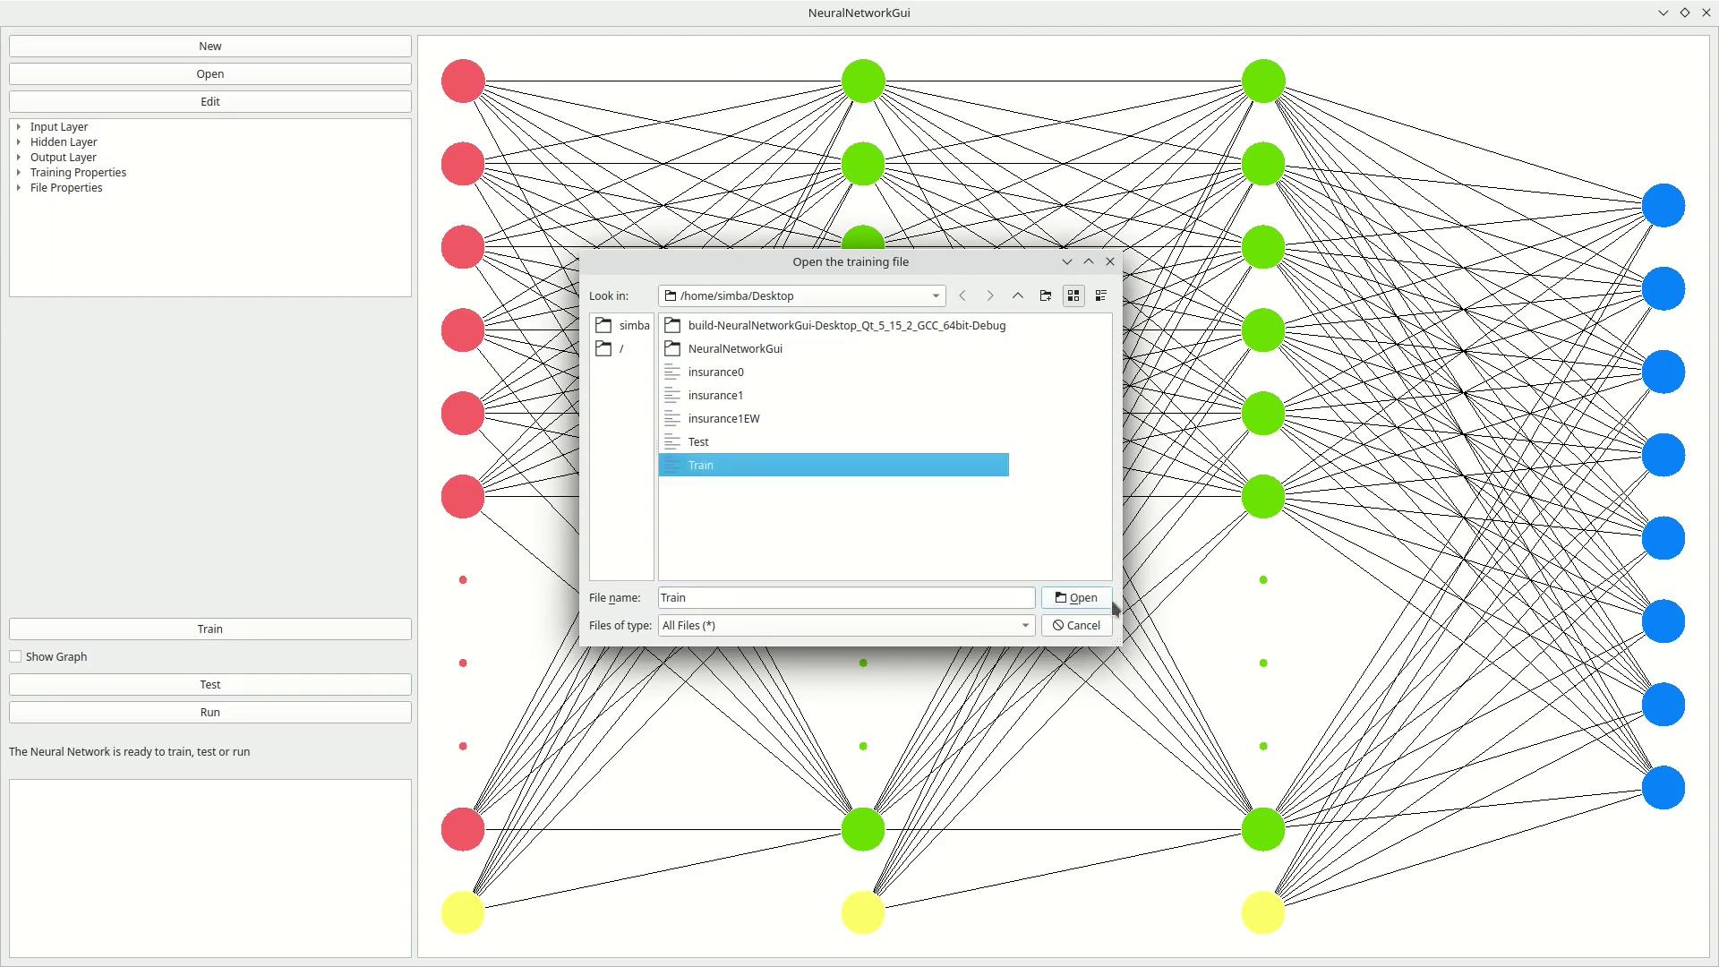
pyautogui.click(1078, 597)
pyautogui.click(891, 524)
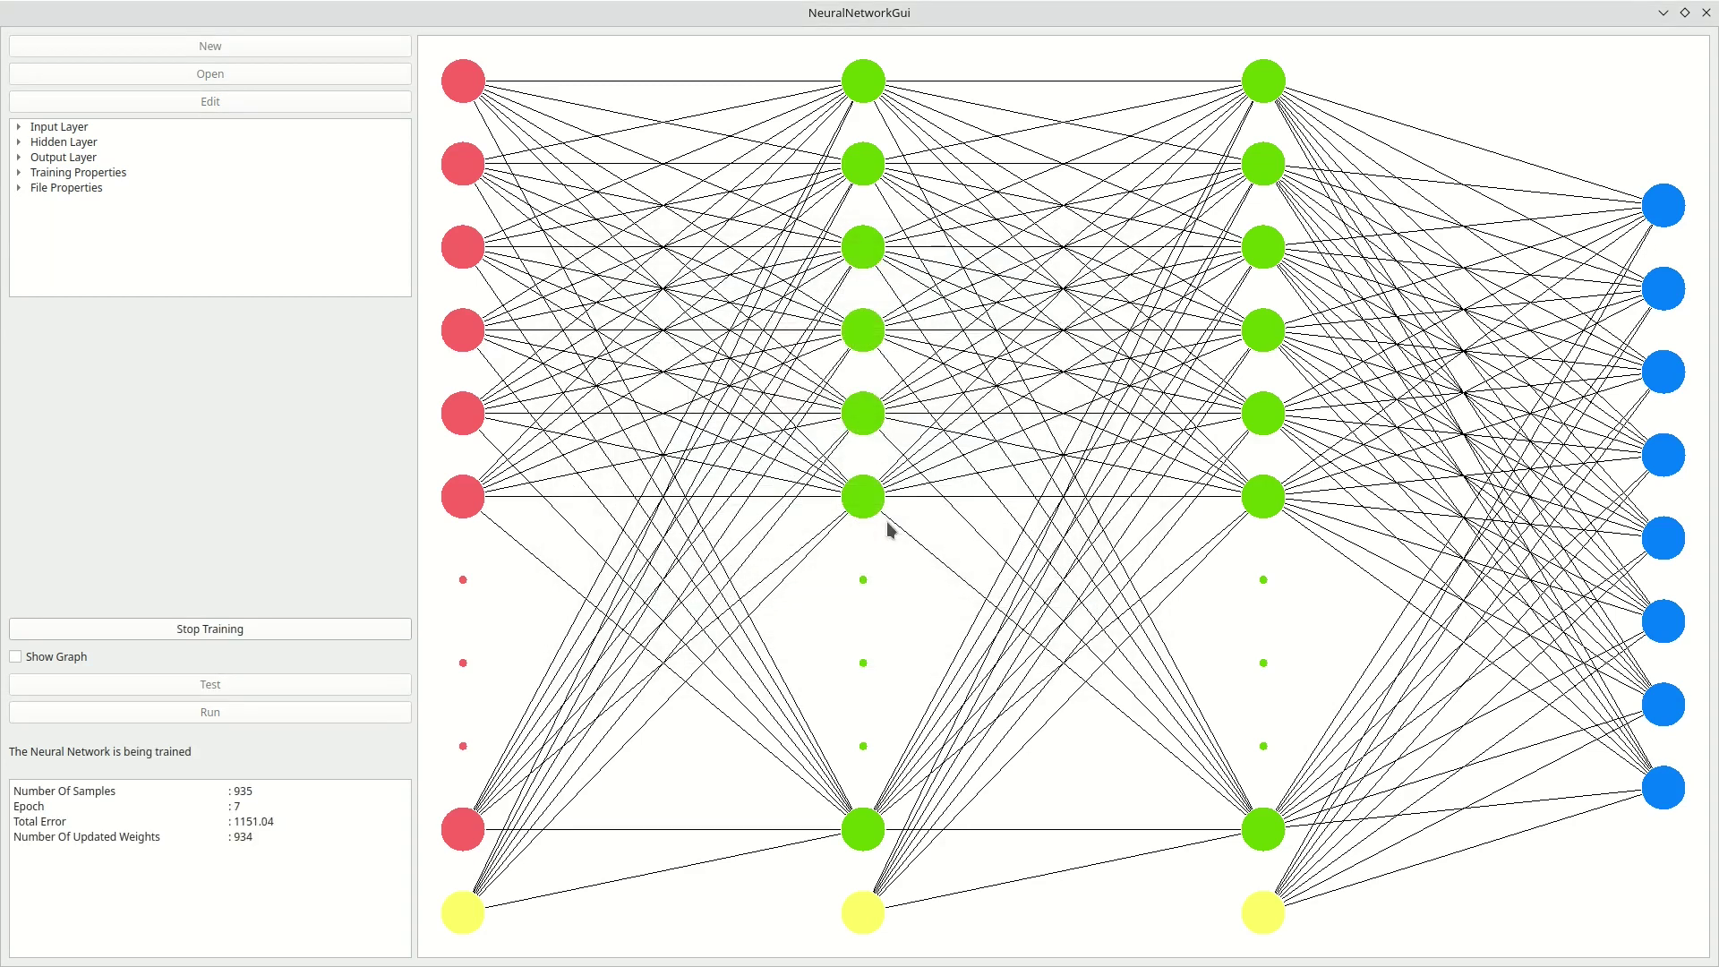
pyautogui.click(47, 659)
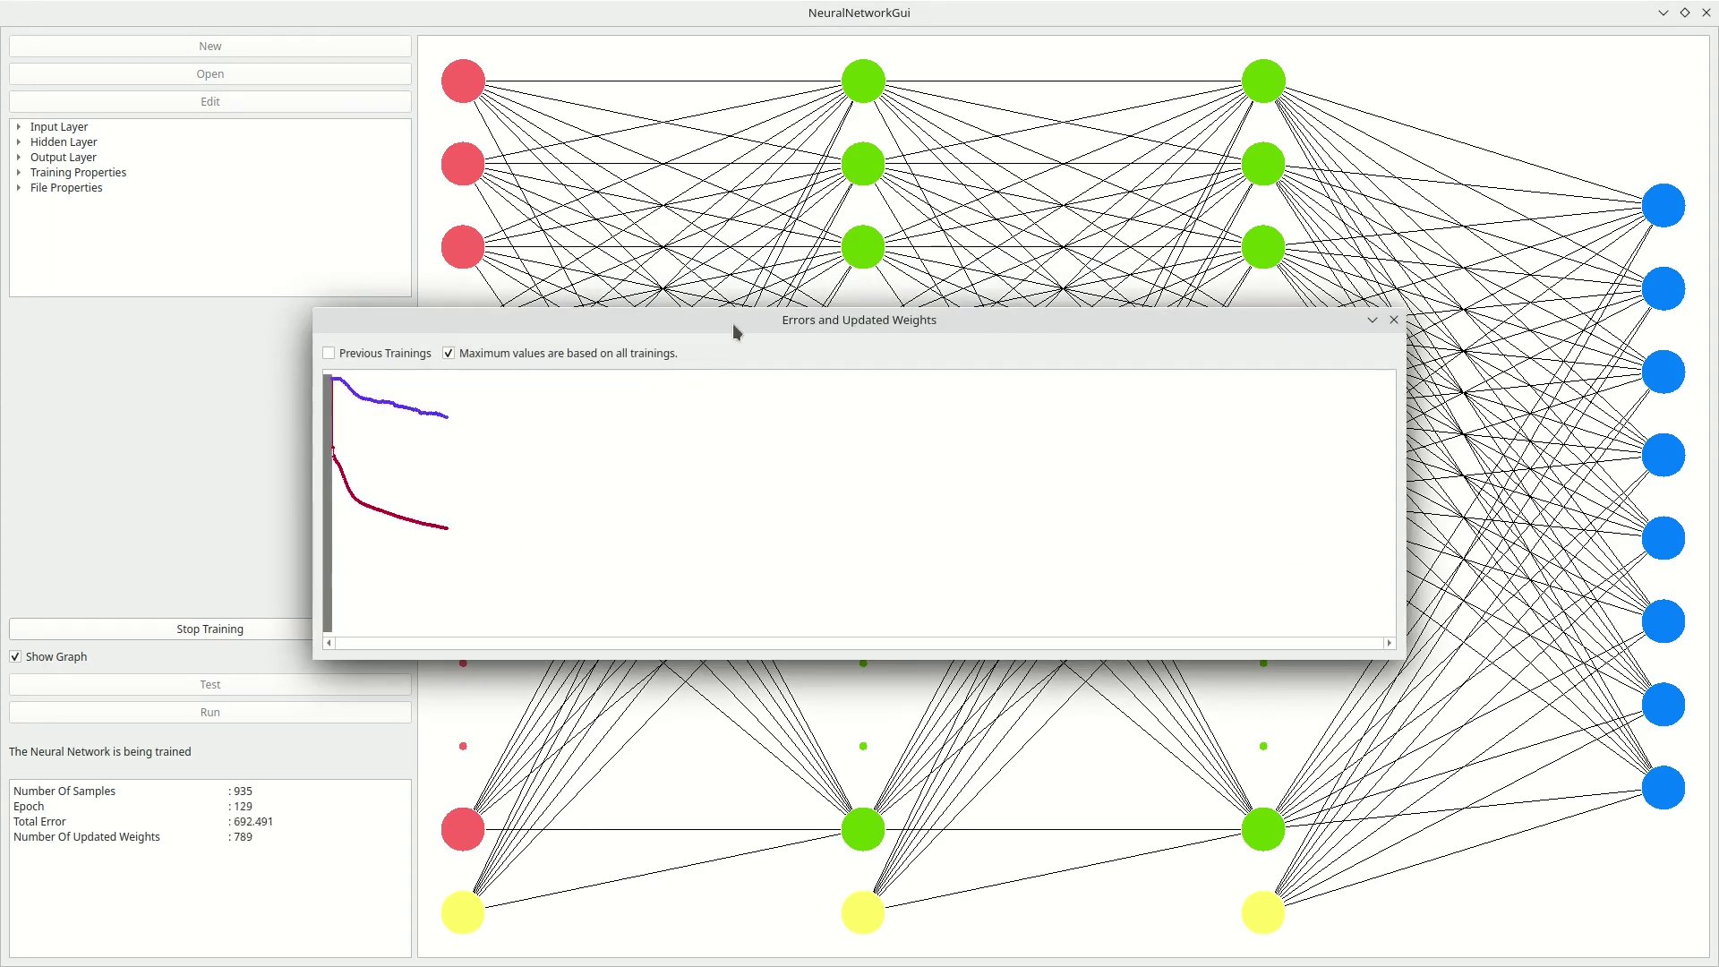